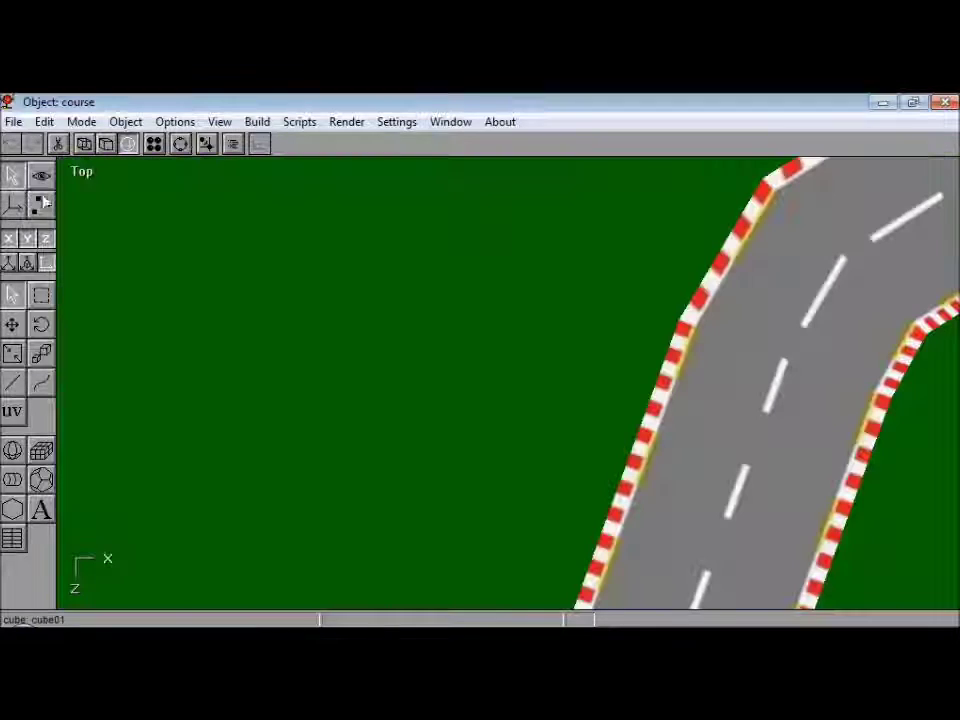
- Move the small cube to the grass beside the track's inner kerb, at about (86.7, 1.77, 14.1)
drag(525, 386, 607, 452)
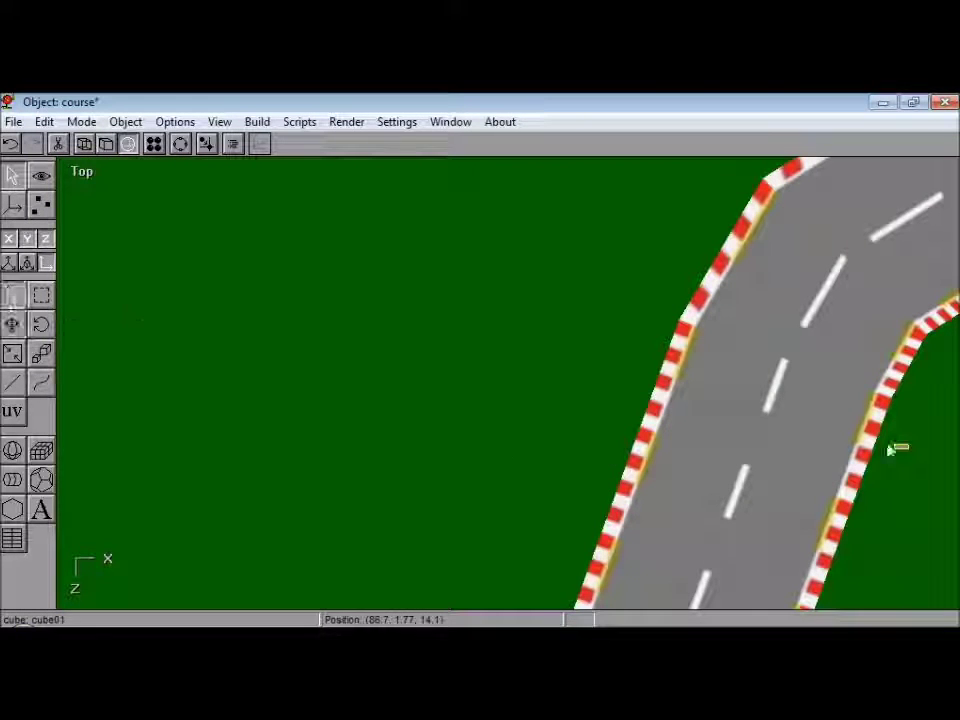
double_click(900, 446)
click(228, 198)
- Set the trackside cube's size to 12 in X and 4 in Y
click(41, 176)
drag(459, 270, 459, 317)
click(12, 295)
drag(807, 285, 593, 268)
click(180, 144)
drag(576, 396, 520, 290)
click(180, 144)
click(12, 176)
double_click(533, 385)
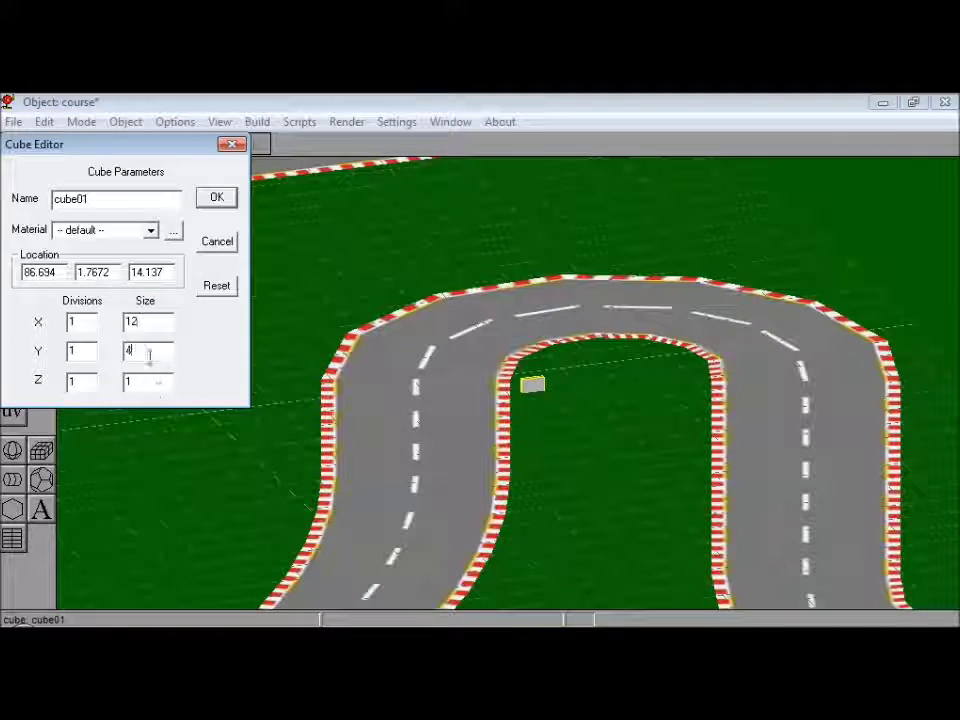
click(216, 197)
- Switch from the course object to the separate object object01
click(103, 172)
click(84, 293)
click(180, 144)
drag(585, 460, 500, 278)
click(180, 144)
click(12, 295)
click(125, 121)
click(152, 253)
- Set the cube's Y size to 8 and its location to 0, 0, 0
double_click(216, 428)
drag(150, 354, 126, 352)
text(8)
drag(62, 273, 27, 272)
click(217, 197)
- Examine the resized cube's proportions from the front and at an angle
click(85, 172)
click(64, 212)
click(41, 176)
click(13, 326)
drag(270, 203, 276, 470)
click(13, 176)
drag(450, 346, 511, 346)
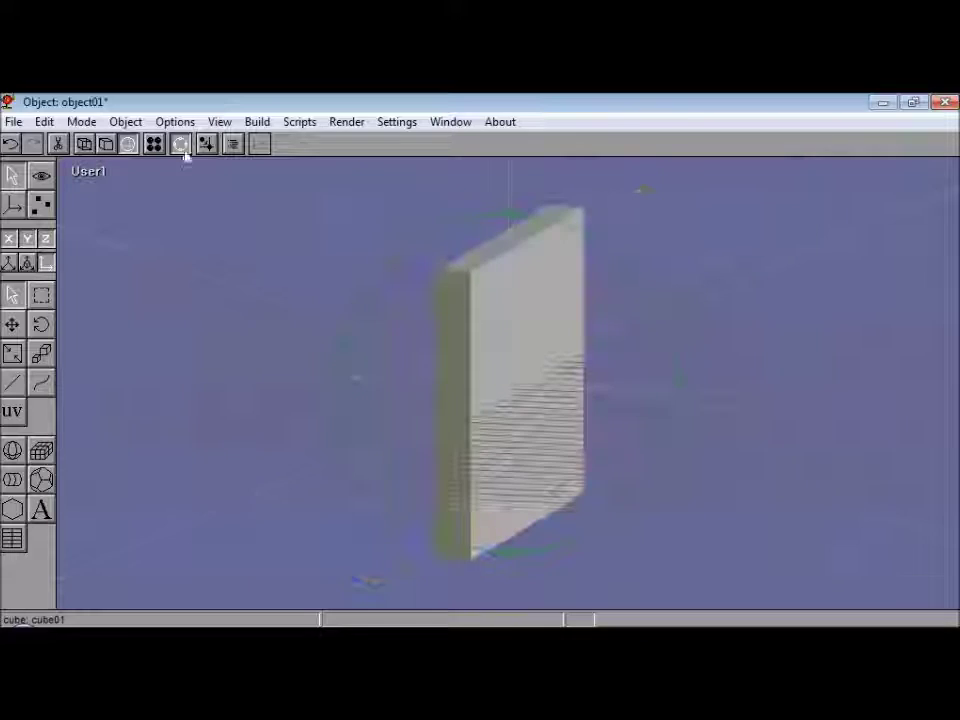
- Thin the cube into a flat panel by setting its Z size to 0.25
click(182, 147)
double_click(492, 345)
text(0)
drag(146, 379, 210, 388)
text(.25)
click(217, 197)
double_click(457, 304)
text(.5)
click(221, 203)
double_click(455, 302)
text(4)
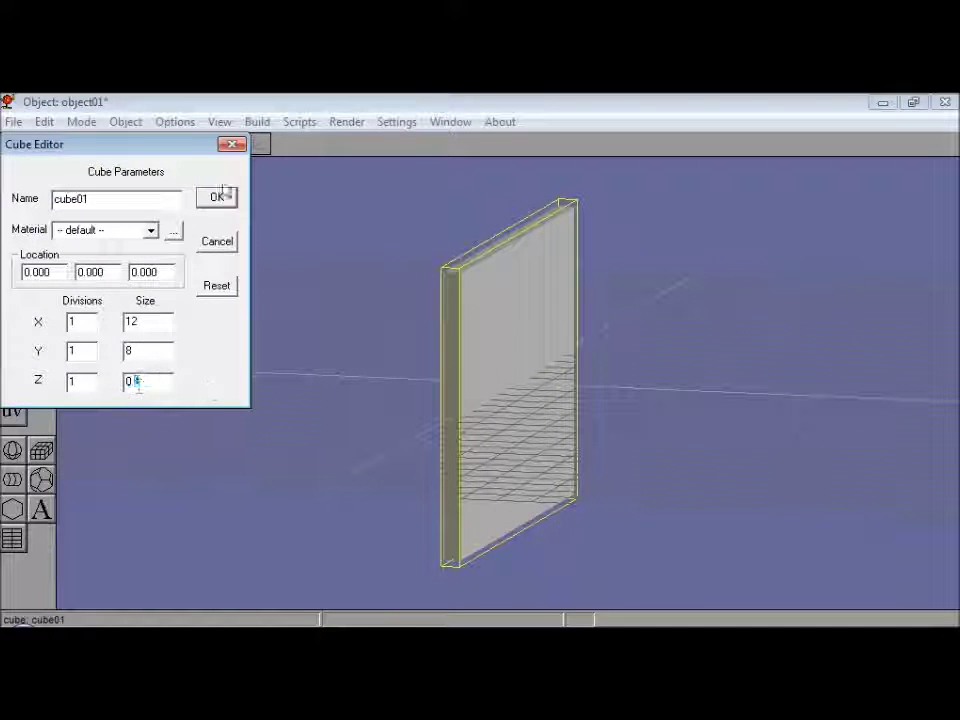
click(217, 197)
- Show the panel in the front view and set its X divisions to 8
click(181, 146)
drag(560, 335, 430, 370)
click(181, 146)
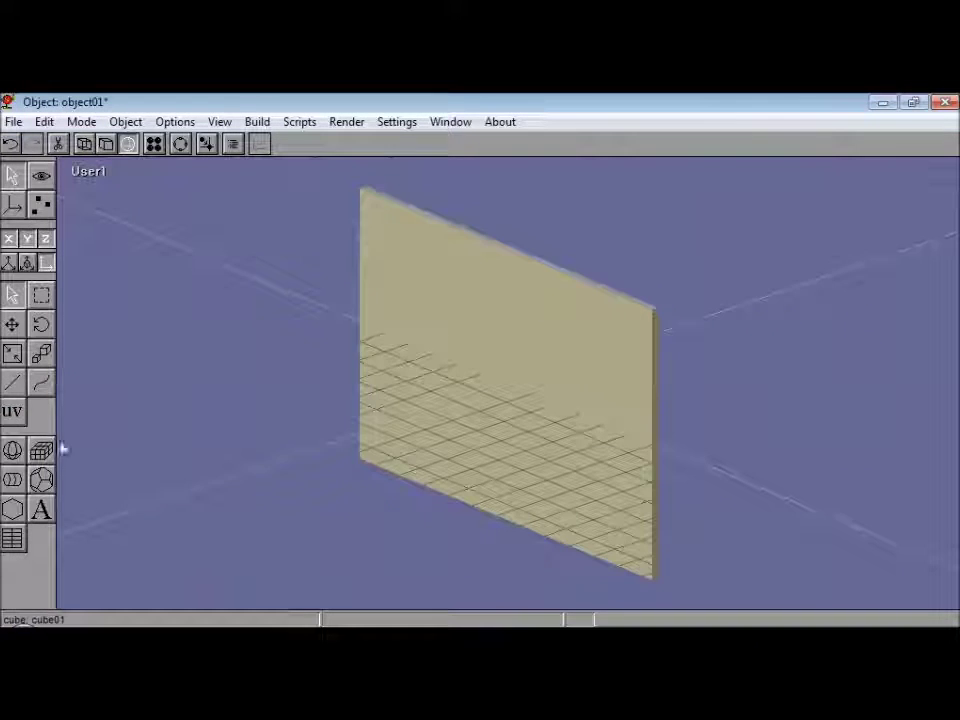
click(98, 172)
click(82, 295)
click(41, 175)
click(77, 173)
click(54, 213)
drag(340, 375, 320, 390)
click(13, 176)
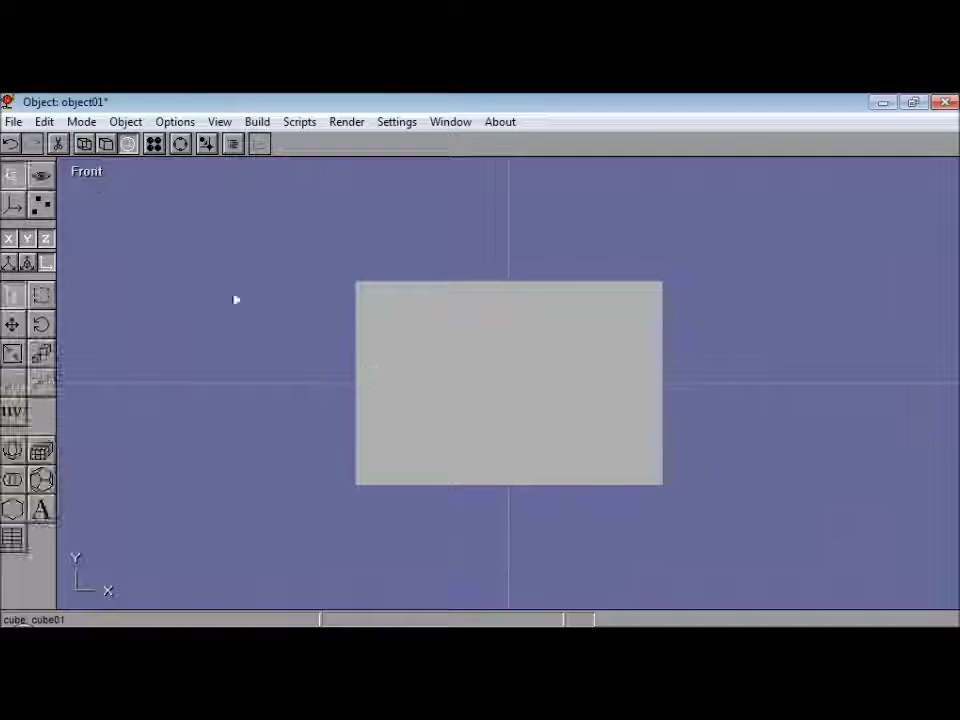
double_click(440, 345)
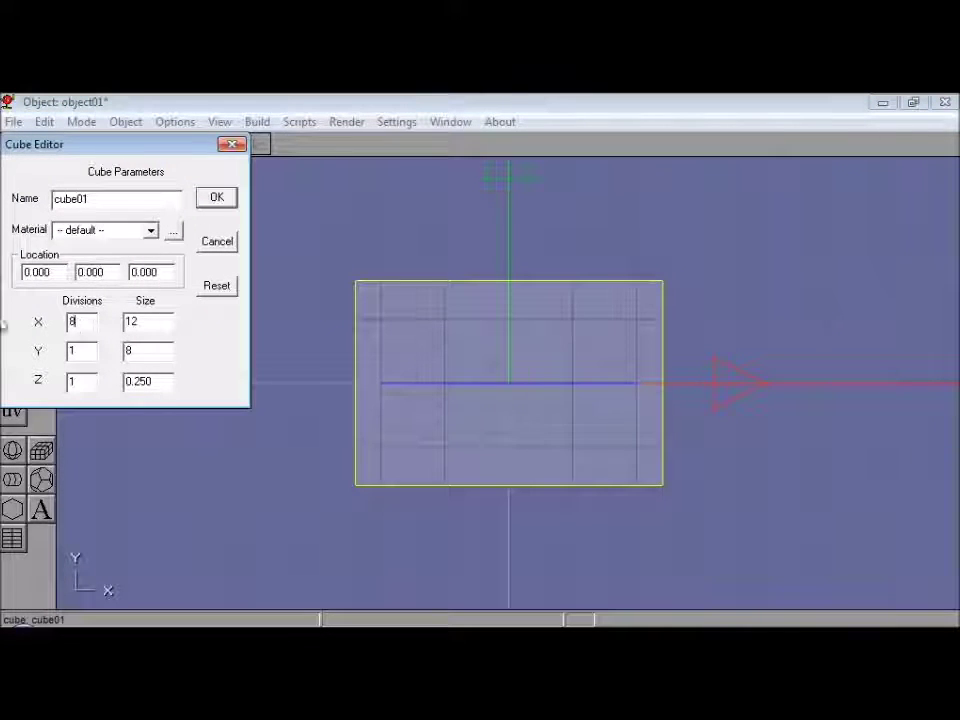
click(217, 199)
- Try dividing the panel into 12 sections along X
double_click(509, 400)
drag(92, 322, 4, 328)
text(12)
click(226, 198)
- Set the panel's X divisions back to 8
double_click(430, 360)
drag(92, 322, 10, 306)
text(8)
click(232, 197)
double_click(428, 360)
click(217, 197)
- Add a second cube beside the panel and set its size to 1.5 in X, Y and Z
click(41, 450)
drag(268, 294, 300, 340)
double_click(283, 333)
drag(164, 322, 64, 306)
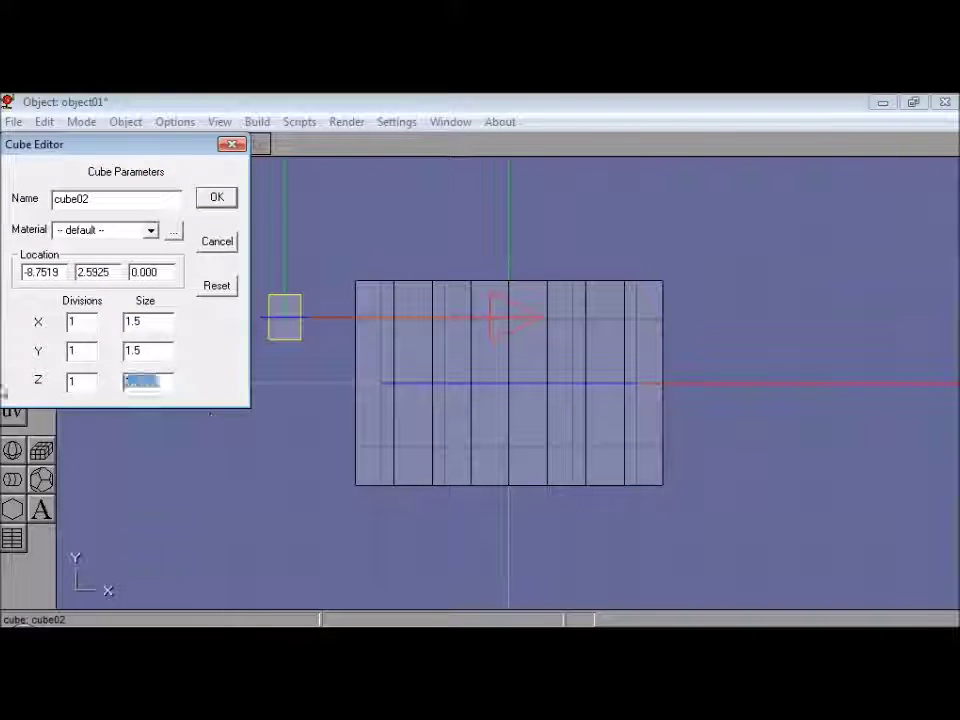
click(217, 197)
double_click(428, 360)
click(217, 197)
- Move the small cube down level with the panel's lower edge, to about (-8.6, -2.92, 0)
click(287, 318)
click(12, 325)
drag(299, 314, 289, 466)
click(12, 295)
- Stretch the small cube vertically into a tall bar and place it over the panel's second section, at about (-3.79, -2, 0)
double_click(289, 460)
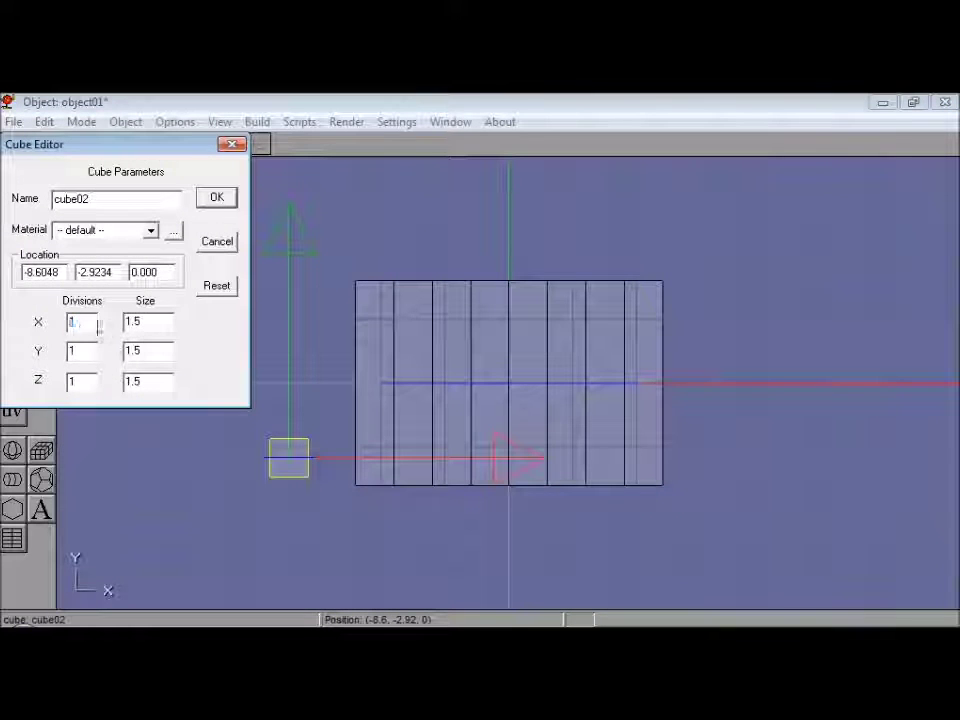
click(91, 322)
click(208, 204)
drag(289, 412, 411, 386)
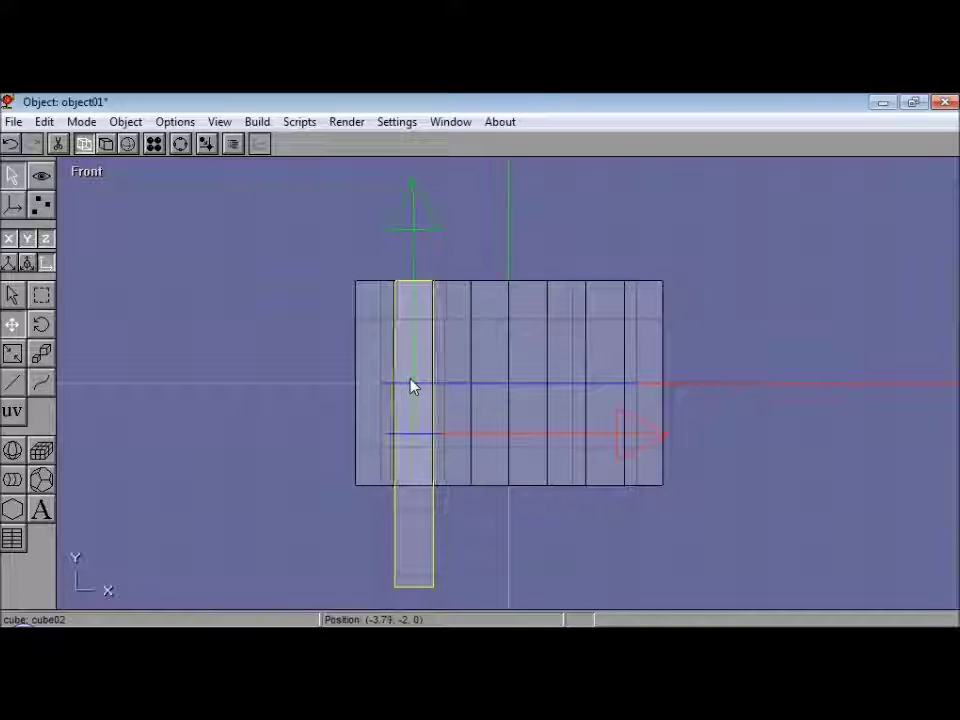
- Shorten the bar's Y size and align its upper end with the panel's upper edge, at about (-3.71, -0.46, 0)
double_click(418, 557)
drag(142, 350, 113, 363)
click(222, 206)
drag(417, 463, 417, 424)
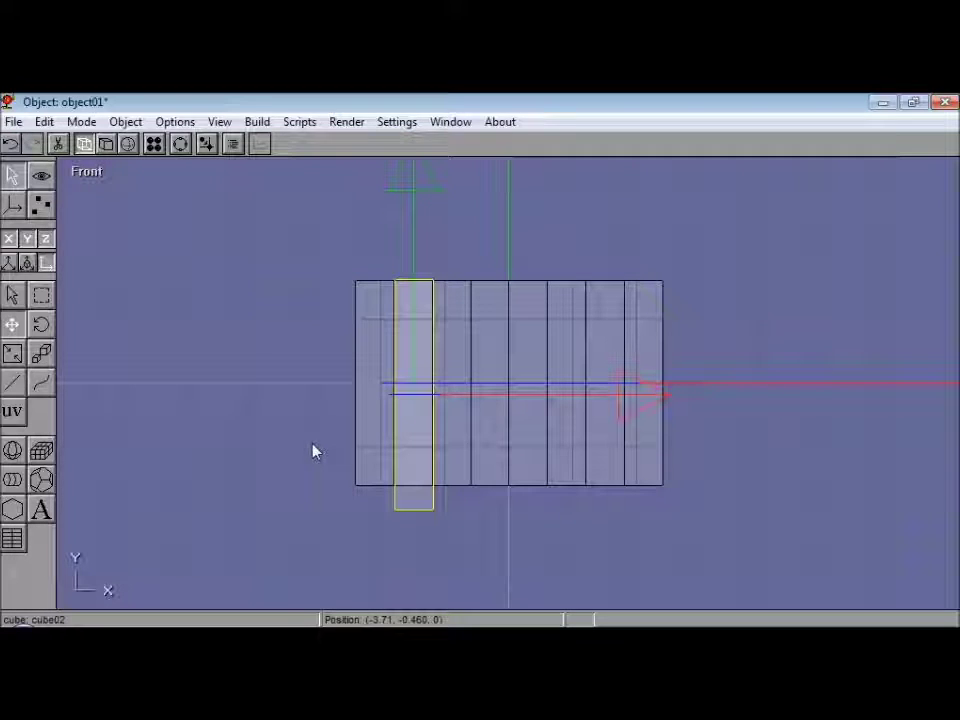
- Increase the bar's Y size so it extends further beyond the panel's height
double_click(312, 444)
drag(140, 351, 115, 350)
text(1)
click(216, 199)
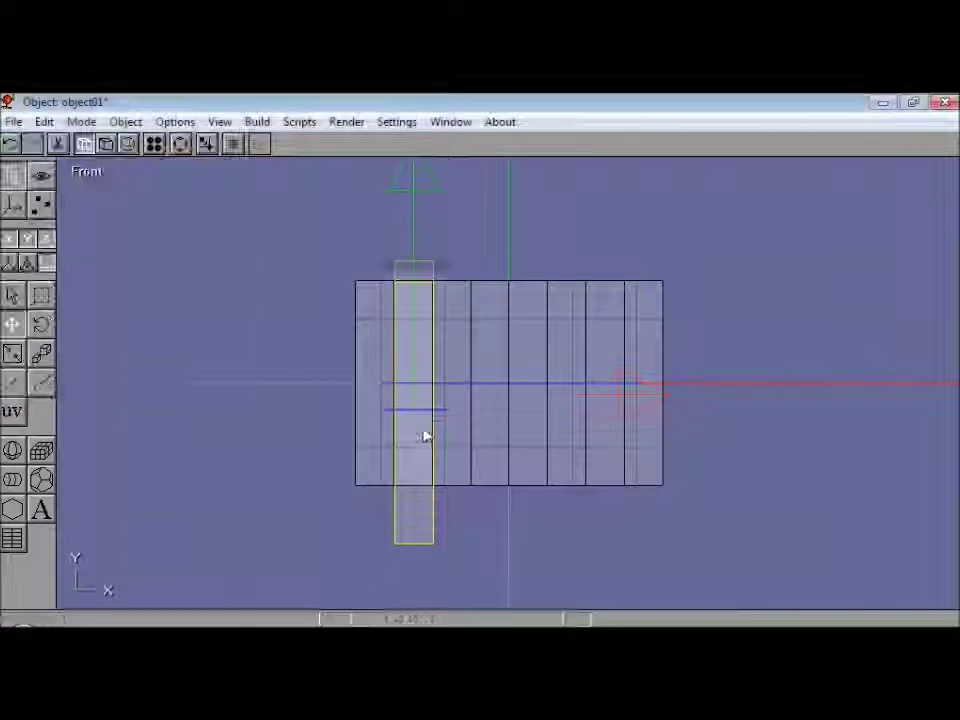
- Move the bar off the panel to its left side and set its Y divisions to 7
drag(424, 437, 249, 475)
double_click(249, 475)
double_click(74, 350)
text(7)
key(Return)
drag(257, 418, 273, 369)
click(12, 295)
click(266, 366)
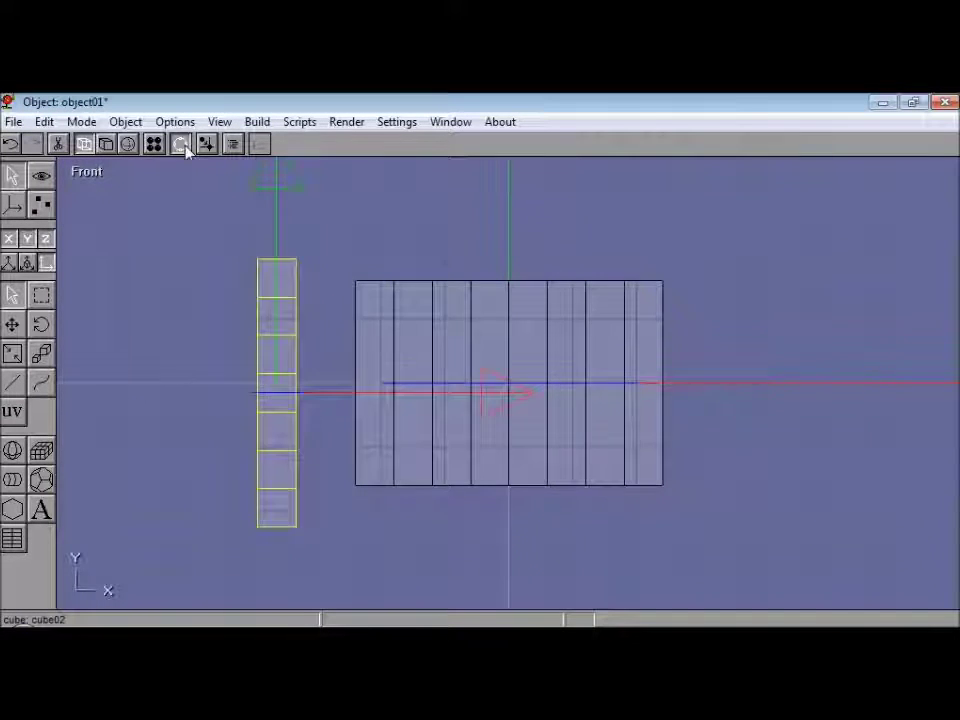
- Inspect the bar and panel at an angle and review the panel's cube parameters
click(185, 148)
drag(184, 161, 182, 178)
click(90, 173)
click(70, 215)
click(182, 150)
double_click(375, 322)
click(212, 243)
click(282, 321)
click(237, 322)
click(273, 318)
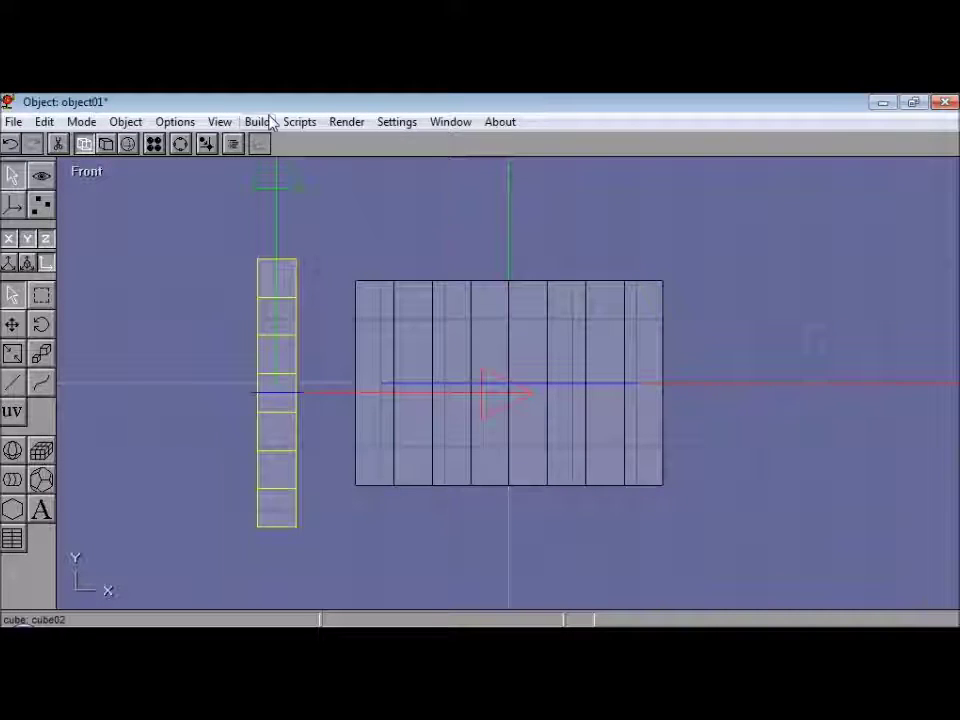
- Convert the seven-segment bar to a mesh
click(257, 121)
double_click(274, 313)
click(214, 196)
click(257, 121)
click(330, 194)
click(264, 302)
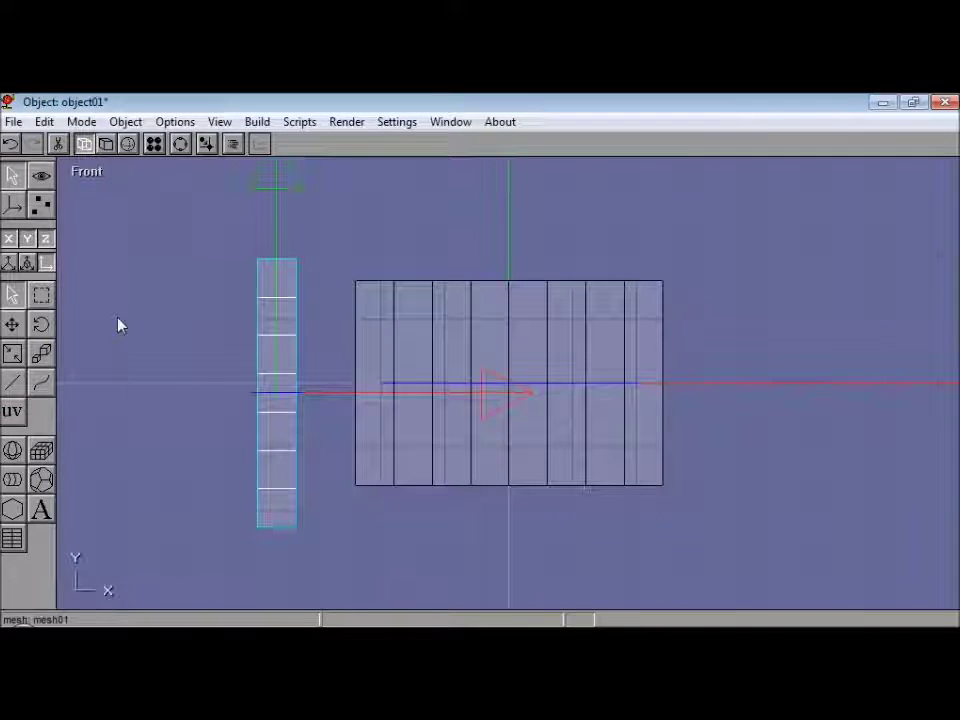
- Set the bar mesh's Y location to 0
double_click(266, 302)
double_click(92, 272)
text(0)
click(228, 197)
- Delete the bar mesh's points above and below its middle segment, keeping a single block
click(41, 205)
click(41, 342)
drag(212, 238, 317, 343)
key(Delete)
key(Delete)
drag(226, 538, 433, 340)
- Put the remaining block into point editing and turn on grid snapping
click(41, 176)
click(12, 296)
drag(120, 390, 864, 371)
click(12, 325)
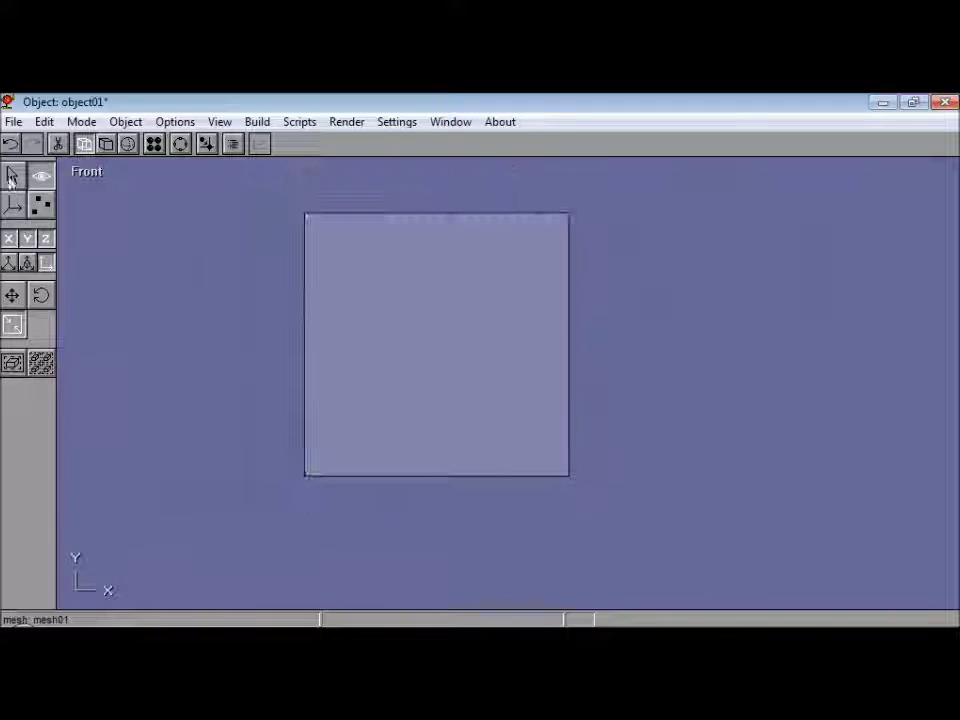
click(37, 208)
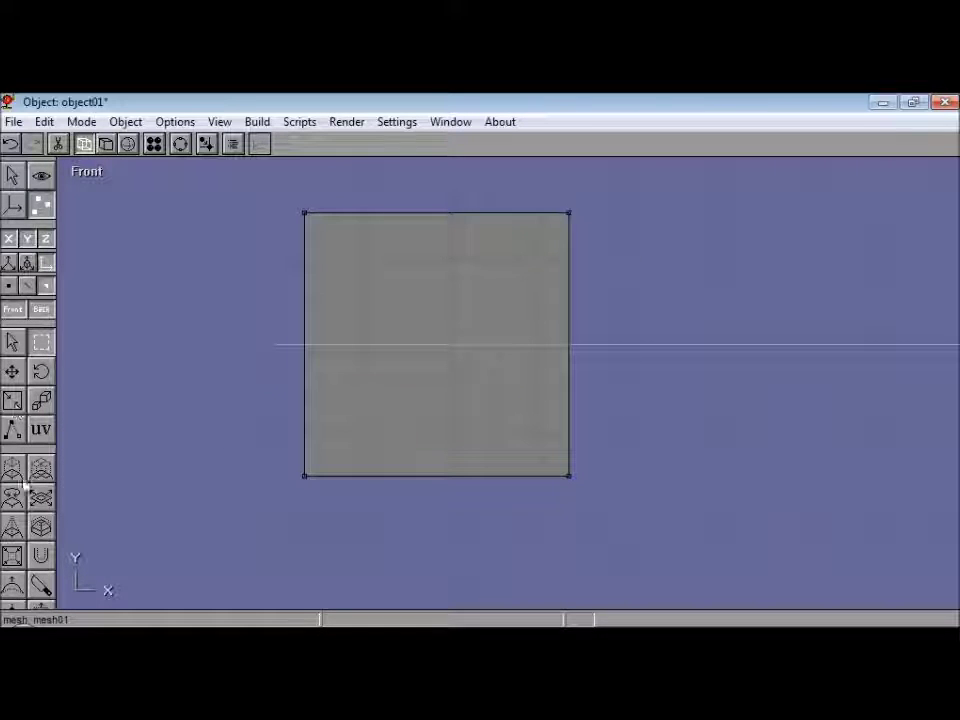
click(207, 144)
- Try insetting the block's faces and check them at an angle
click(180, 144)
mouse_move(405, 328)
mouse_down()
mouse_move(432, 343)
mouse_move(405, 329)
mouse_up()
click(92, 180)
click(115, 208)
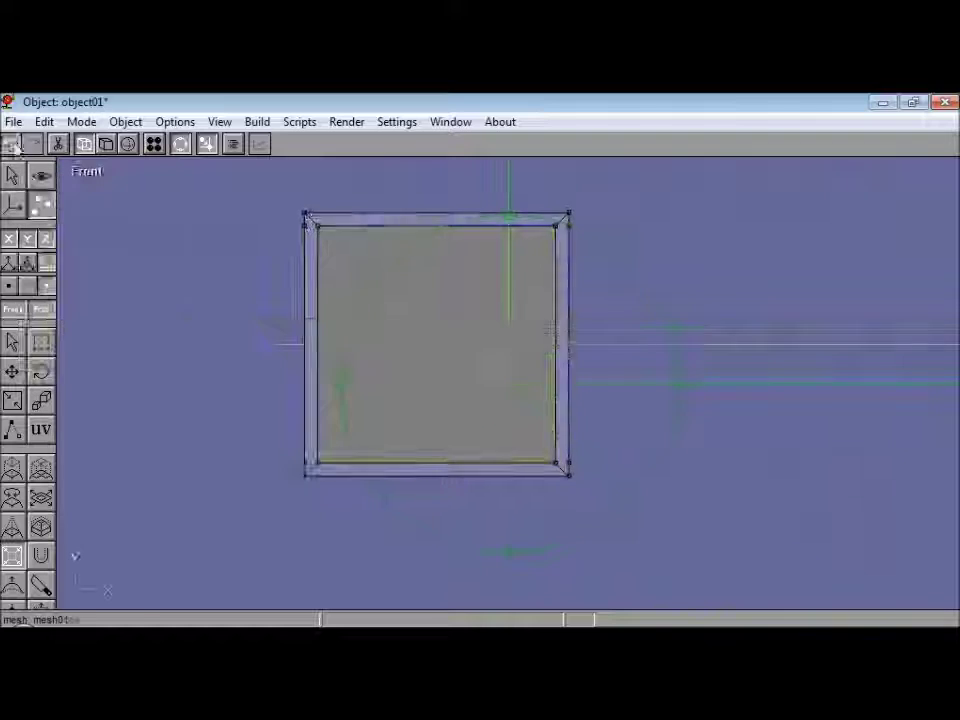
click(180, 144)
- Undo the face inset and the edits before it, and redo the deletion of the bar's points
key(ctrl+z)
key(ctrl+z)
key(ctrl+z)
key(ctrl+z)
key(ctrl+z)
key(ctrl+z)
key(ctrl+z)
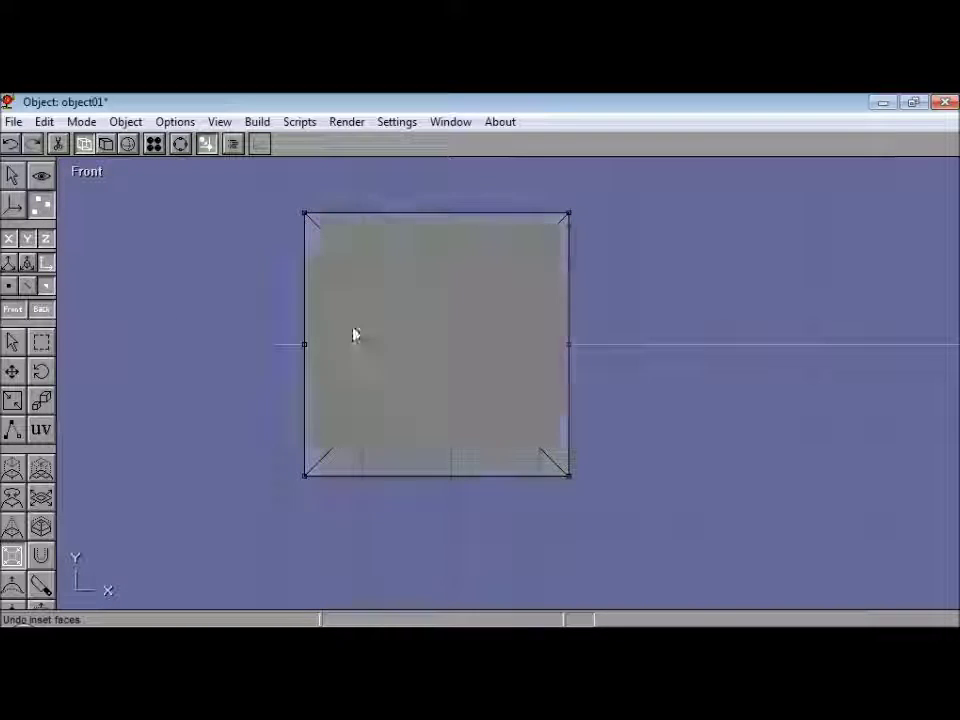
click(34, 145)
click(13, 176)
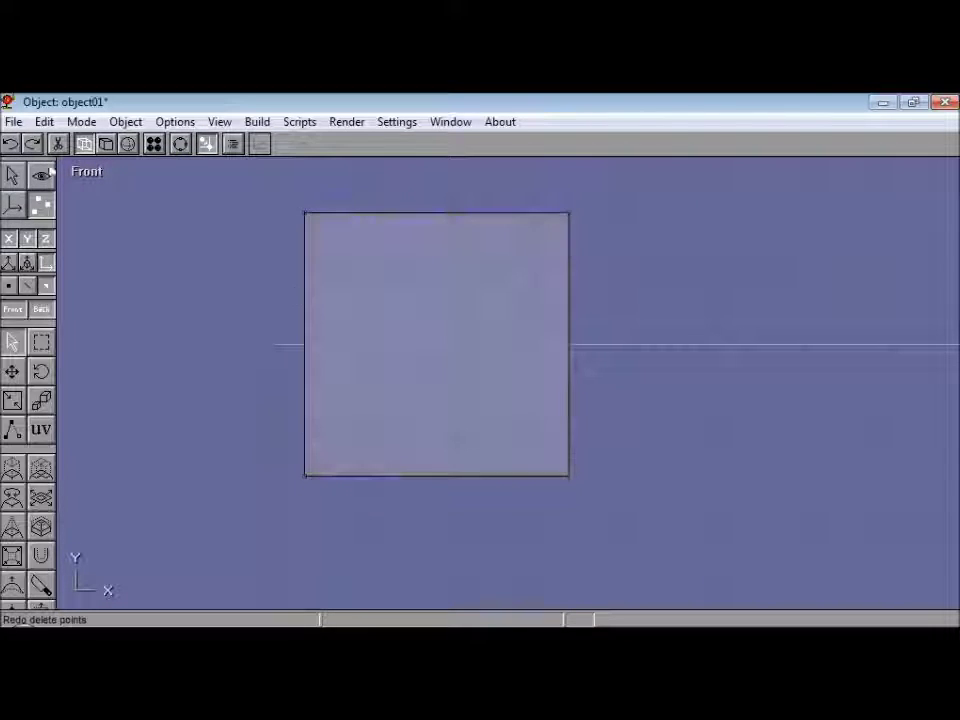
- Edit the block mesh's X location so that it is centred on the vertical grid line
click(13, 176)
double_click(318, 275)
text(0)
click(217, 197)
- Set the grid spacing to 0.3 for the Knife tool and undo the trial cut through the block's face
click(41, 205)
click(41, 585)
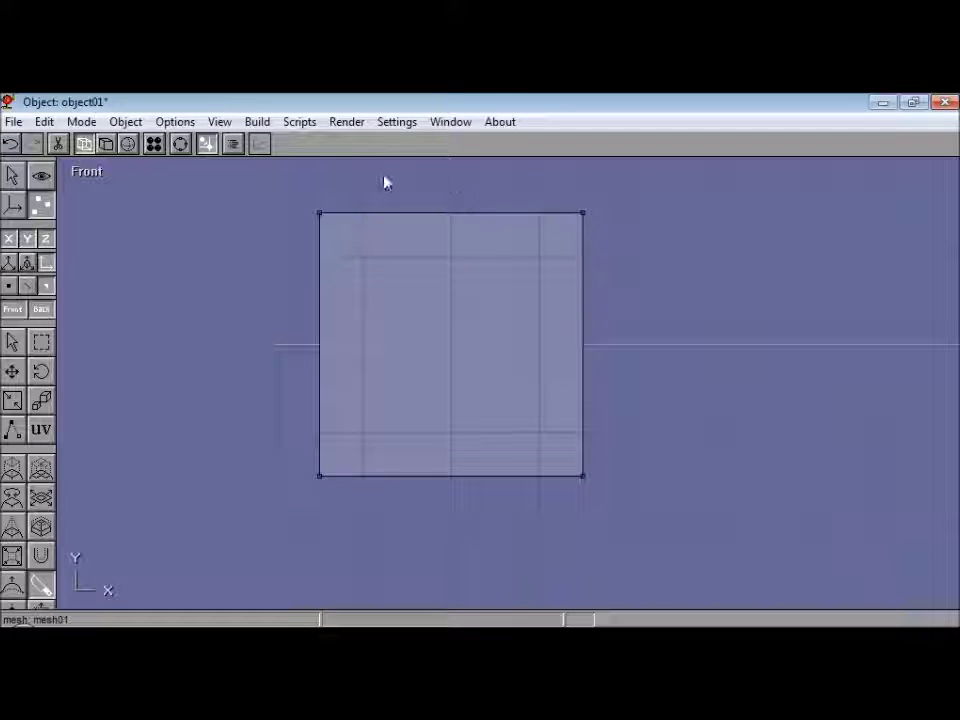
click(175, 121)
click(193, 191)
double_click(145, 362)
text(0.3)
key(Return)
key(ctrl+z)
- Try cutting the block's face along two vertical and two horizontal grid lines with the Knife tool, and undo the cuts
click(175, 121)
click(193, 191)
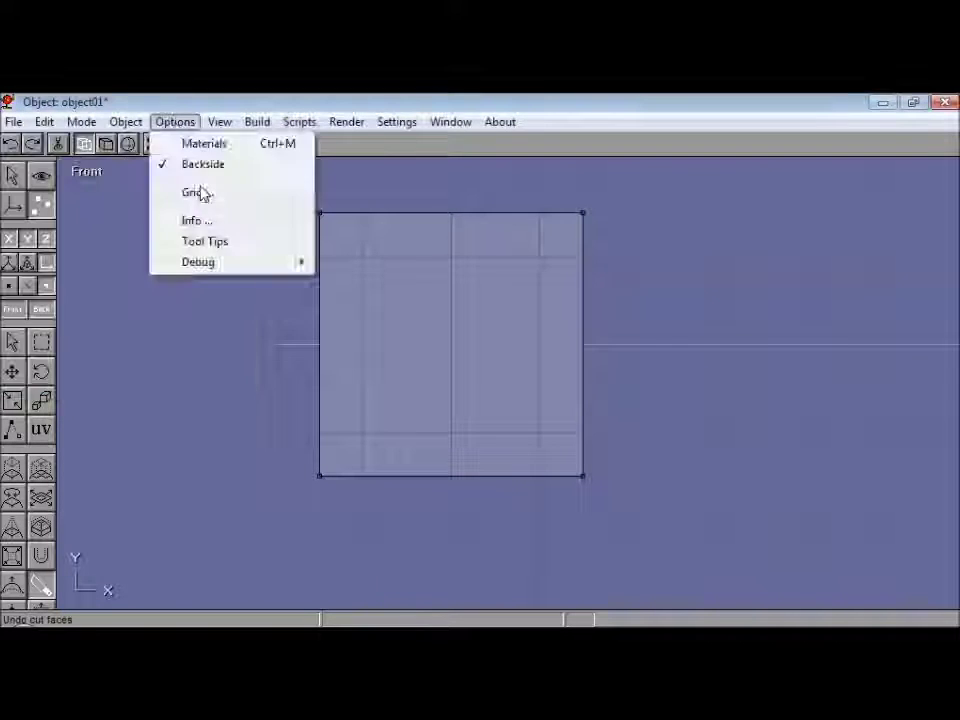
click(196, 192)
click(226, 199)
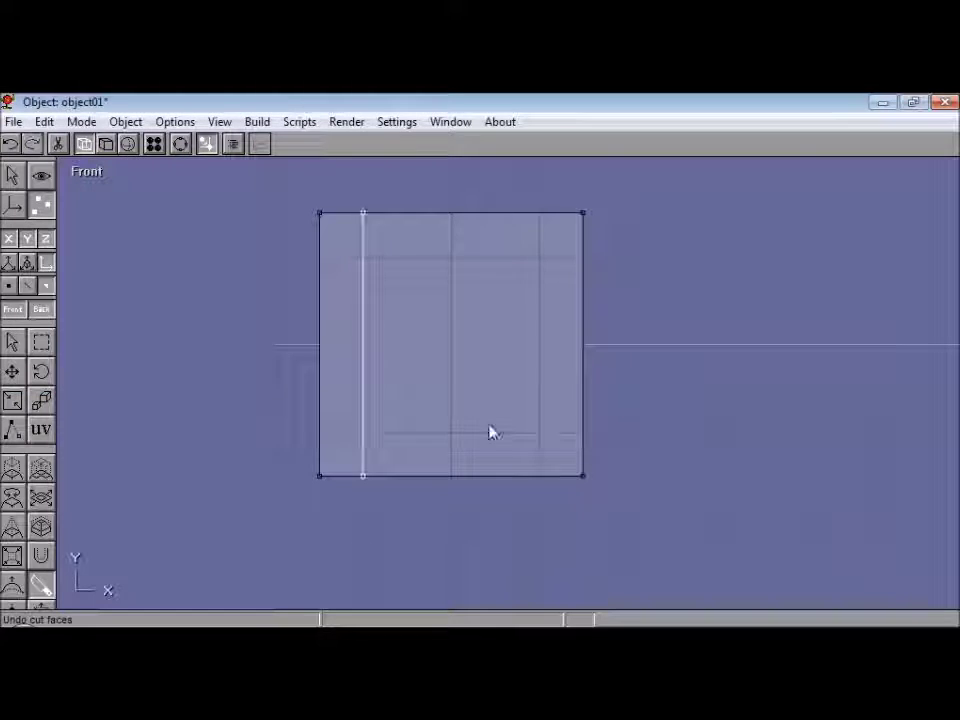
drag(687, 262, 262, 258)
drag(262, 434, 714, 436)
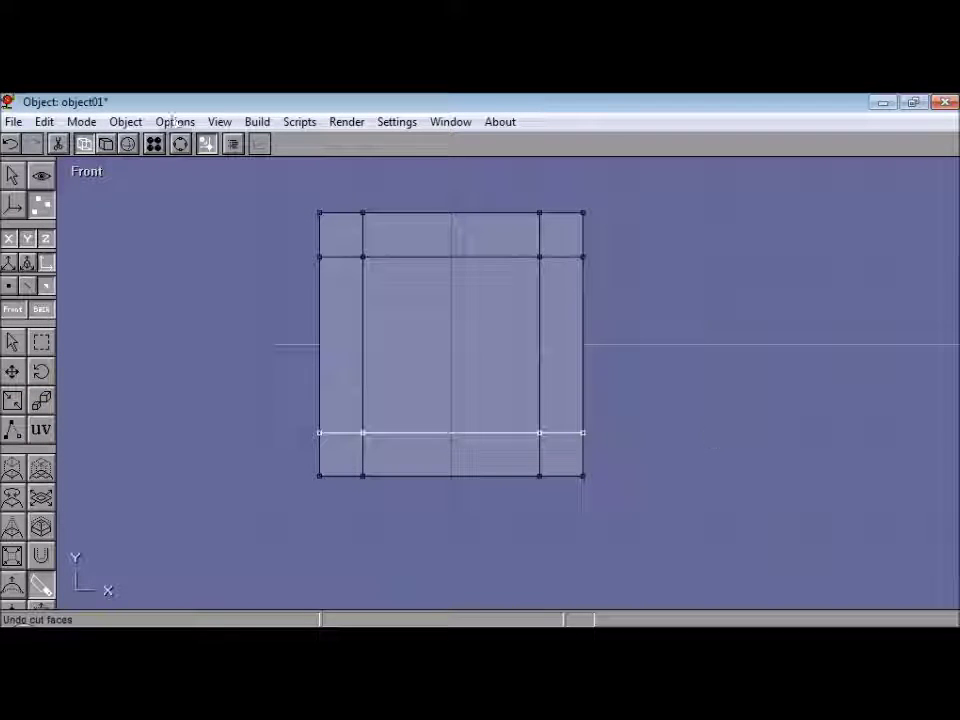
click(9, 144)
- Select all of the block's faces and inset them to leave a mitred frame around each side
click(40, 344)
drag(276, 184, 797, 530)
click(12, 557)
drag(510, 262, 600, 284)
click(12, 342)
click(141, 320)
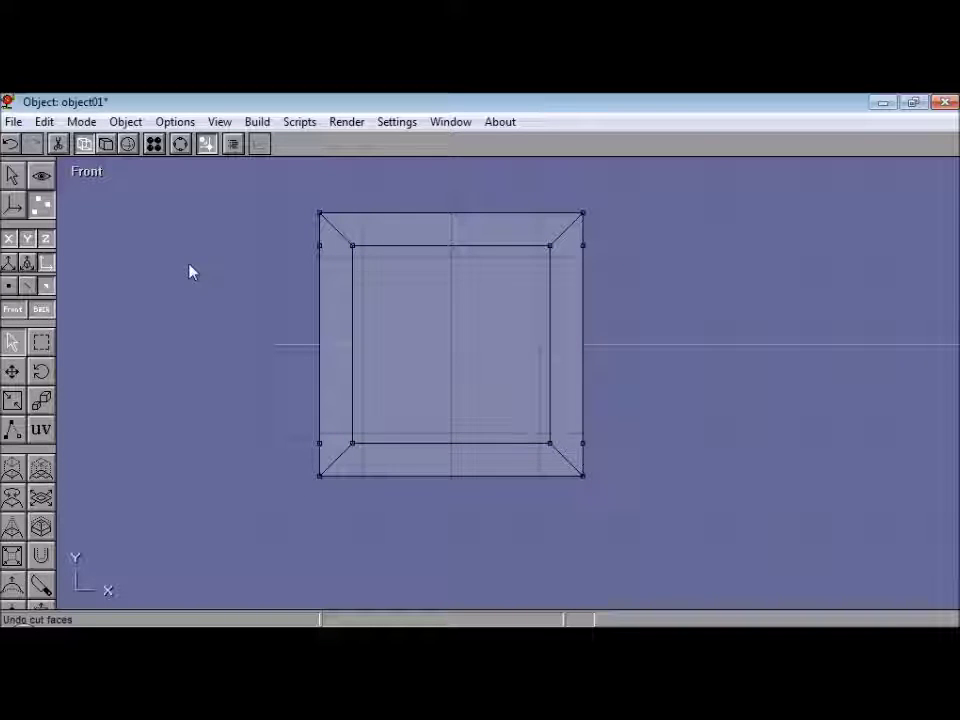
- Delete the block's rear points from the top view, keeping only the flat framed panel at the front
click(209, 143)
key(1)
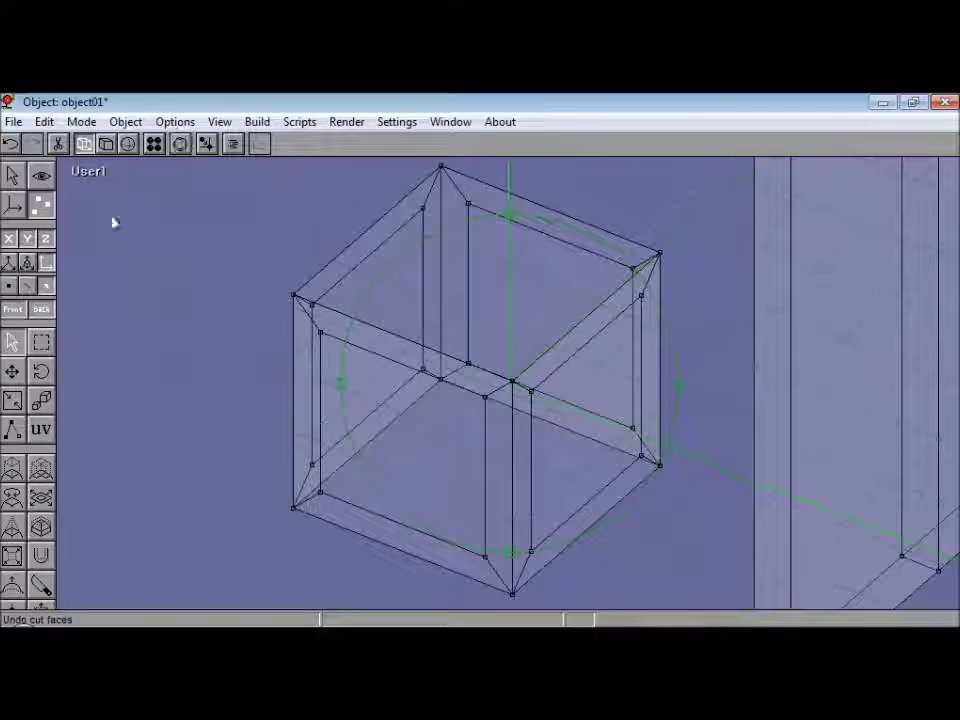
click(88, 171)
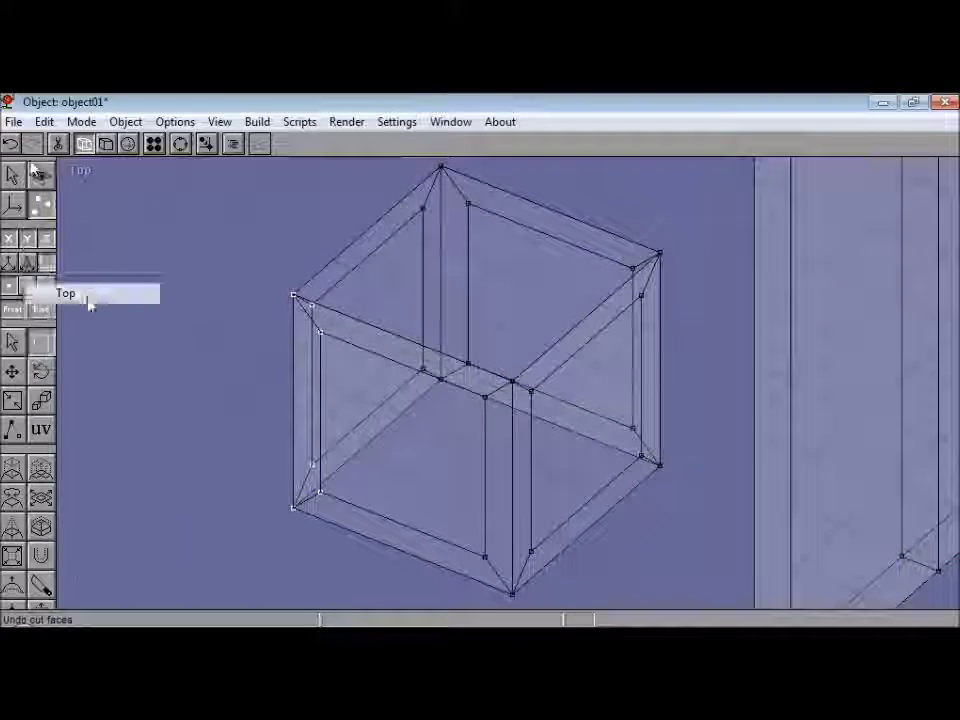
click(66, 291)
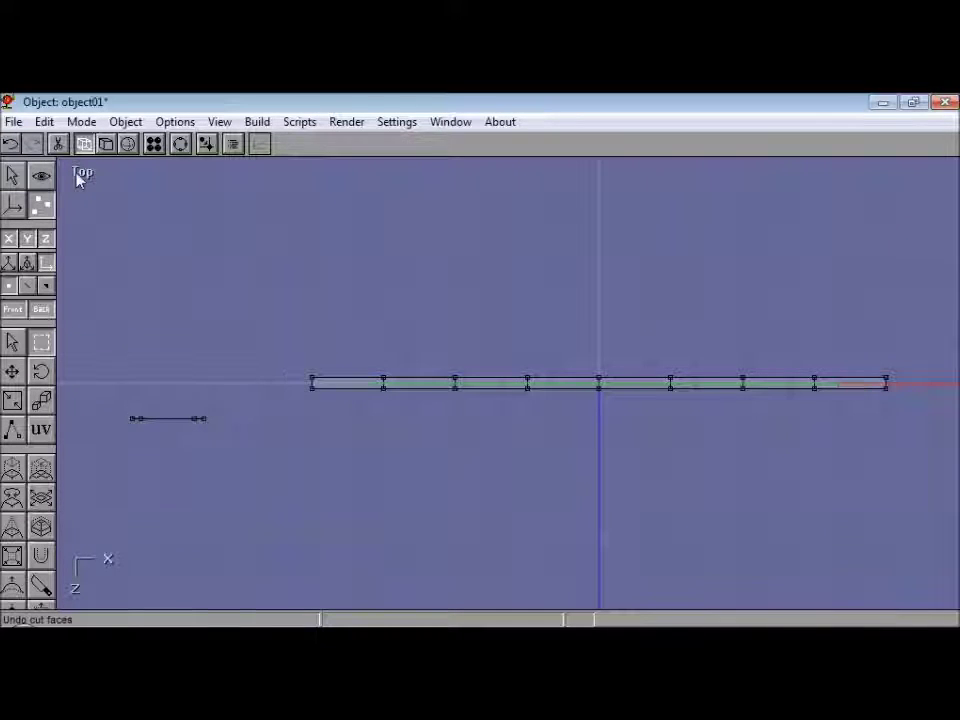
click(82, 171)
click(77, 229)
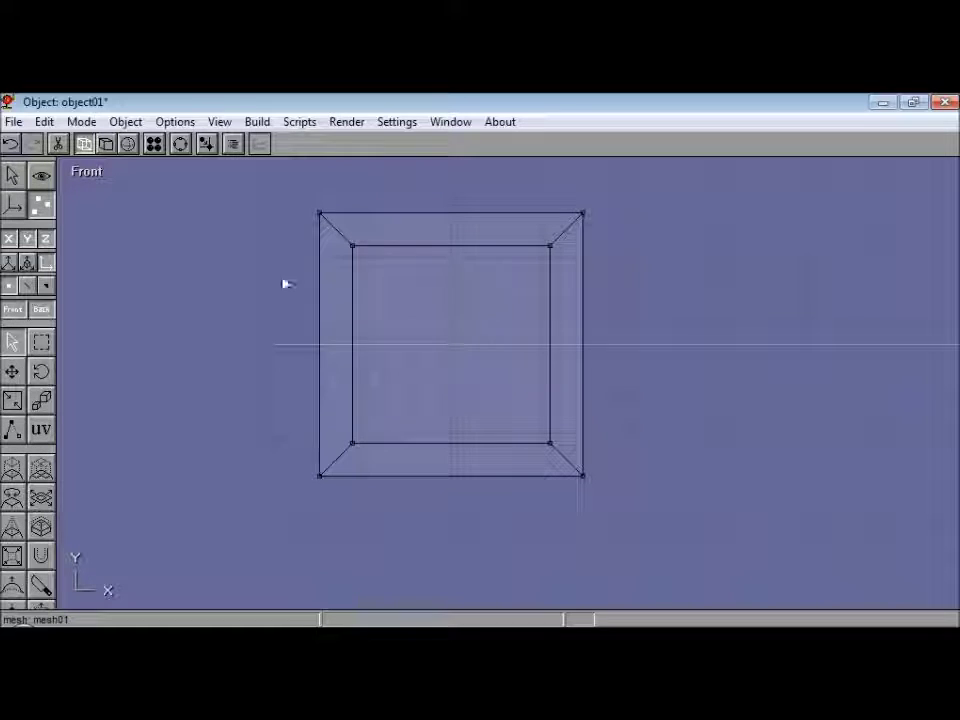
- Paste copies of the framed panel along X only, one on each side of the original
click(42, 211)
click(41, 177)
click(14, 174)
click(12, 324)
click(27, 239)
click(47, 239)
key(ctrl+v)
drag(491, 370, 610, 378)
key(ctrl+v)
click(9, 239)
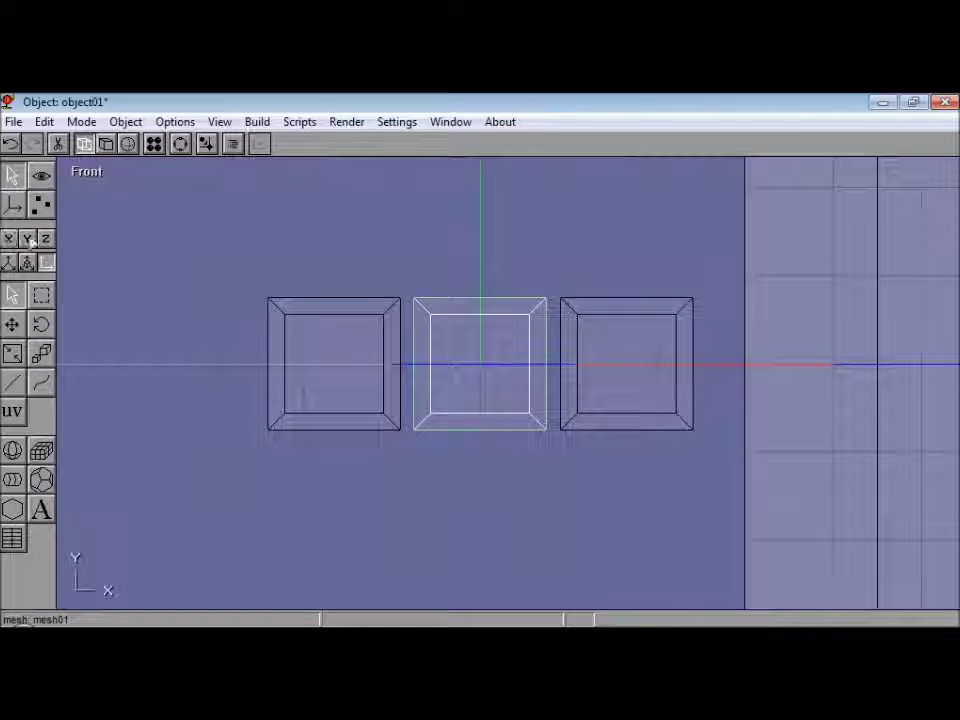
- Paste two more copies of the panel along Y only, one above and one below the central panel
click(27, 239)
click(12, 324)
key(ctrl+v)
drag(459, 352, 463, 198)
key(ctrl+v)
drag(482, 309, 482, 469)
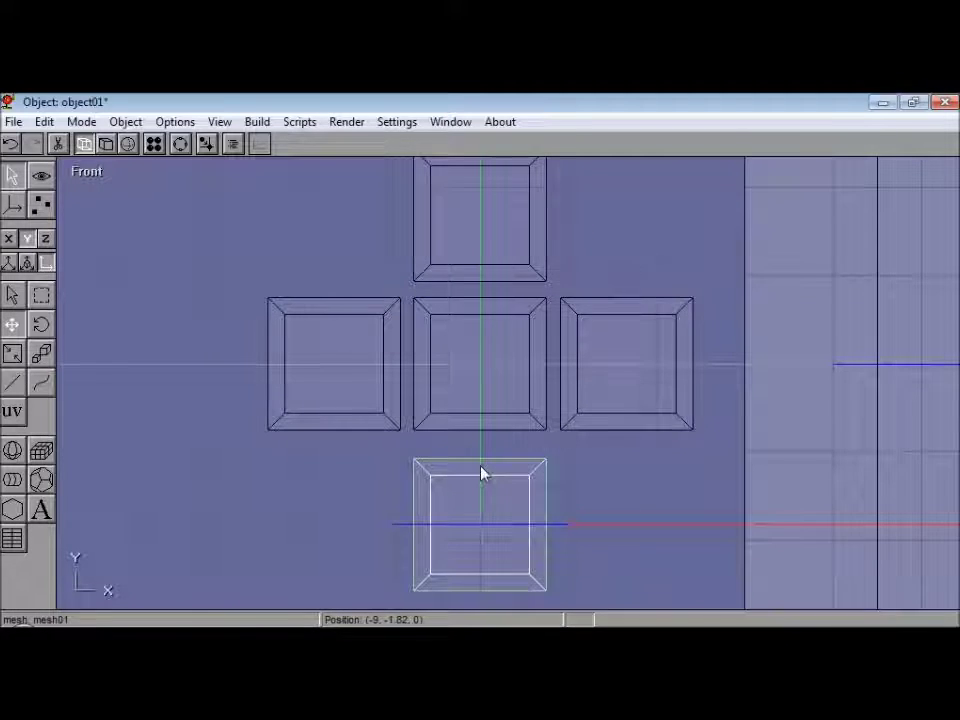
- Cut the central panel's frame with the Knife from its inner corners straight out to its edges, using the neighbouring panels' corners as guides
click(41, 205)
drag(430, 413, 382, 417)
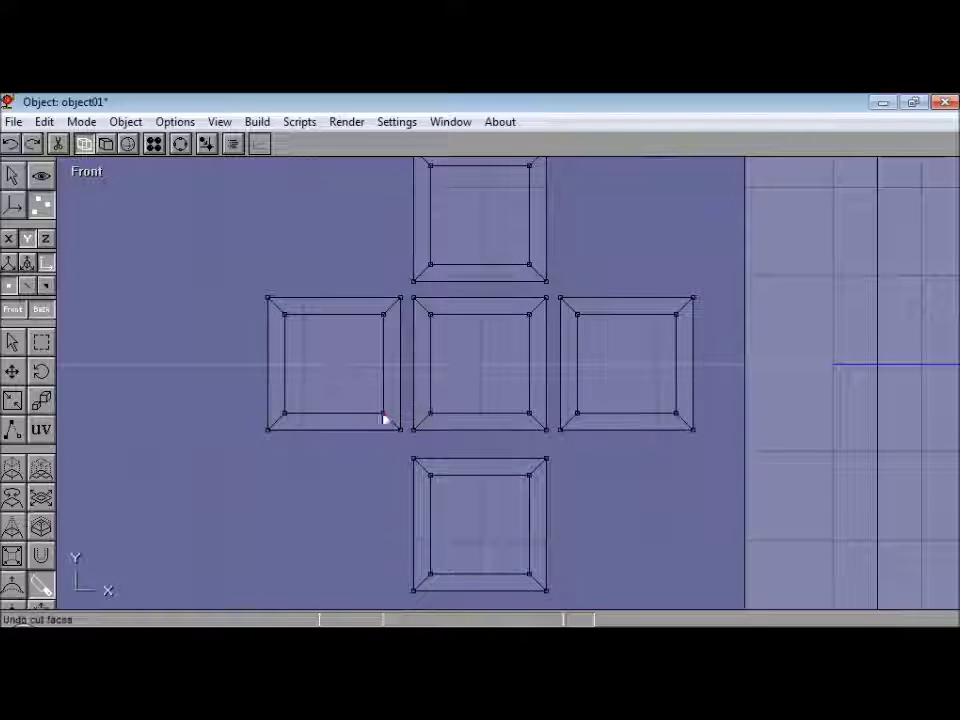
key(e)
key(e)
drag(383, 314, 433, 317)
click(530, 266)
click(577, 315)
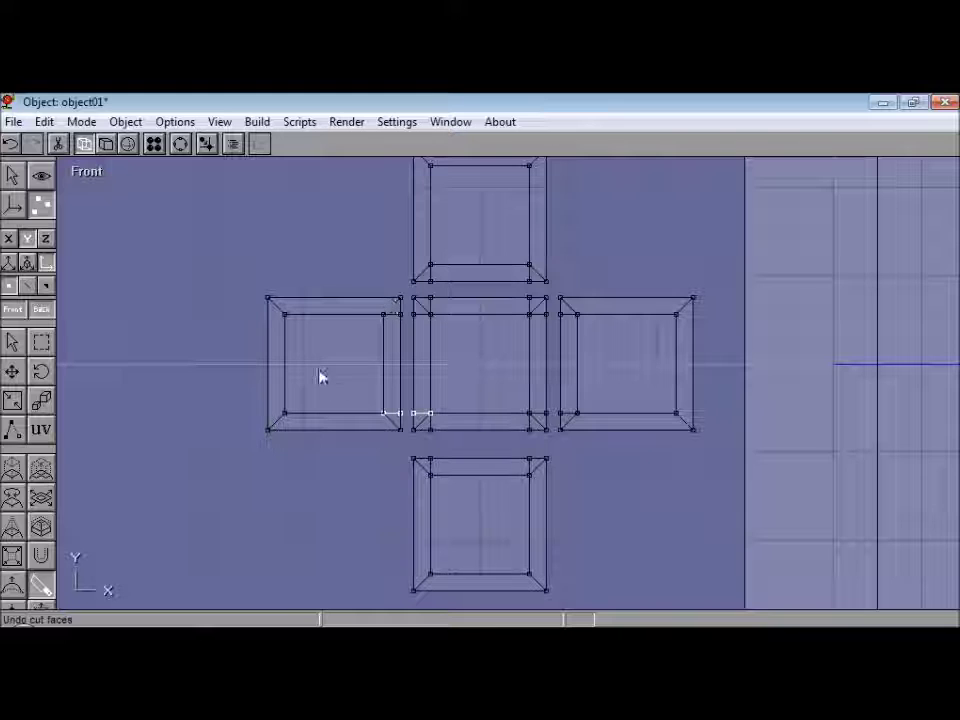
- Box-select the small faces at the upper-left corner of the central panel's frame
click(41, 342)
click(46, 286)
drag(412, 289, 428, 313)
click(44, 122)
click(427, 319)
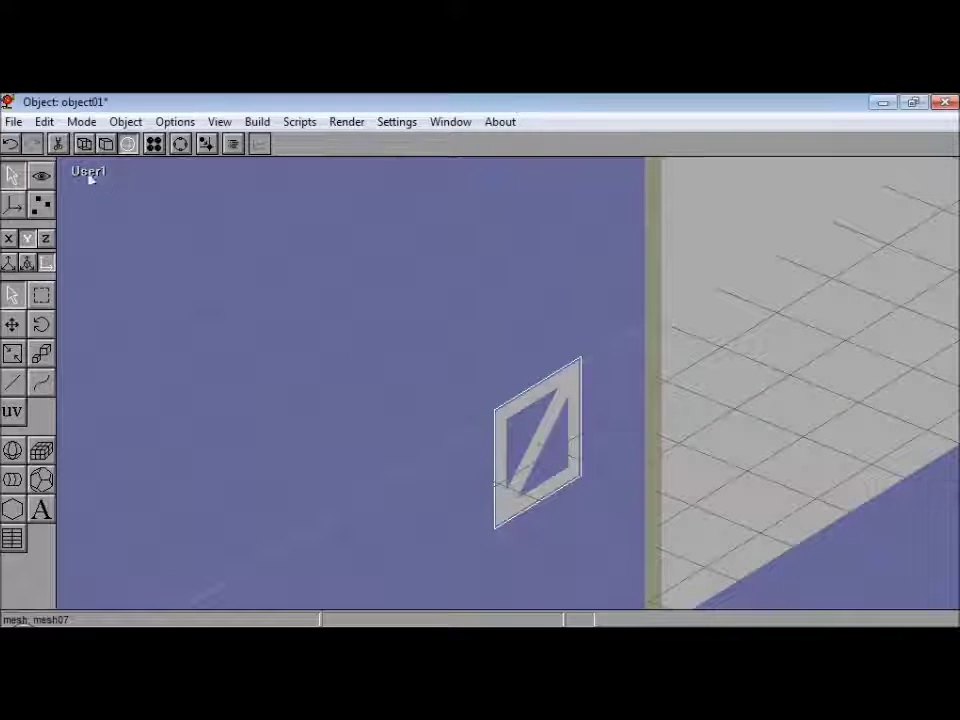
- Check the locations of the braced panel's end points in the Point Editor from the top view
click(90, 178)
click(78, 208)
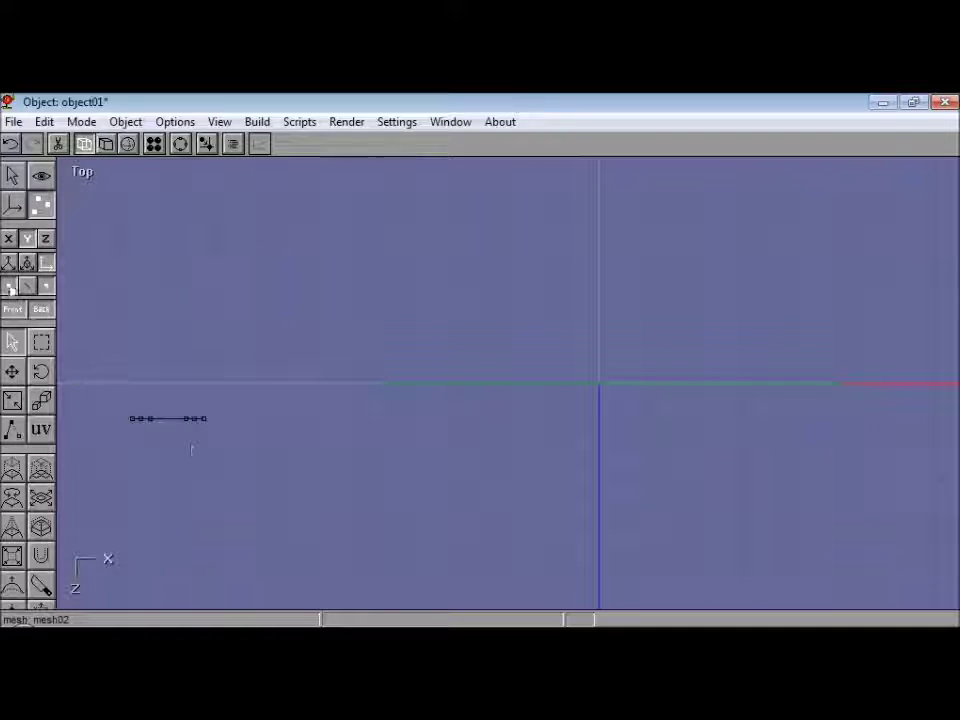
click(10, 287)
double_click(150, 418)
click(222, 247)
double_click(141, 419)
click(223, 206)
double_click(134, 420)
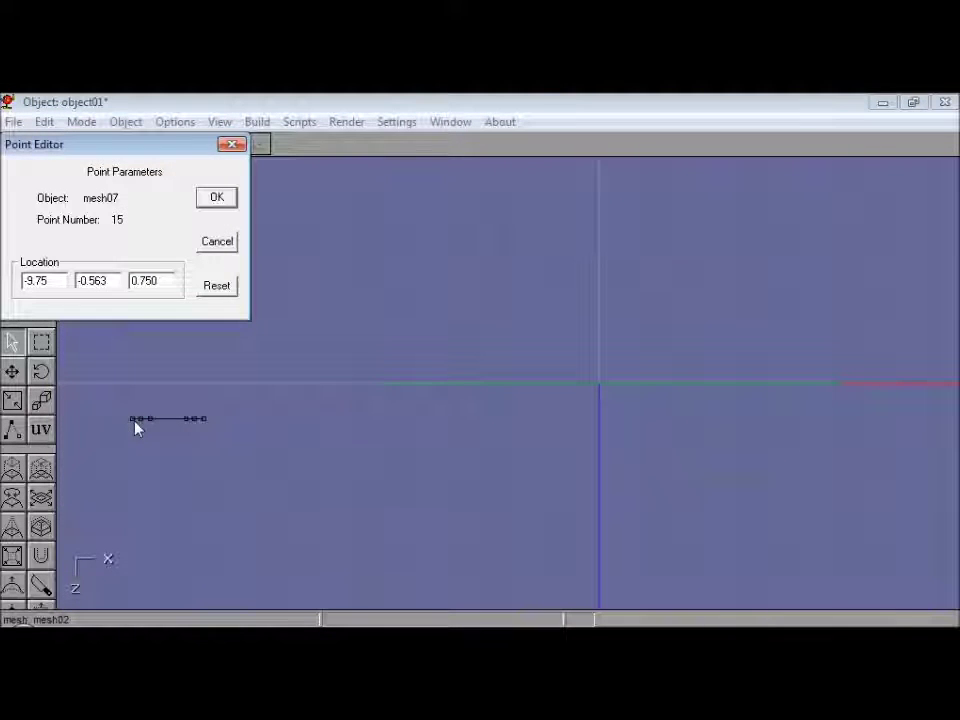
click(209, 244)
double_click(205, 420)
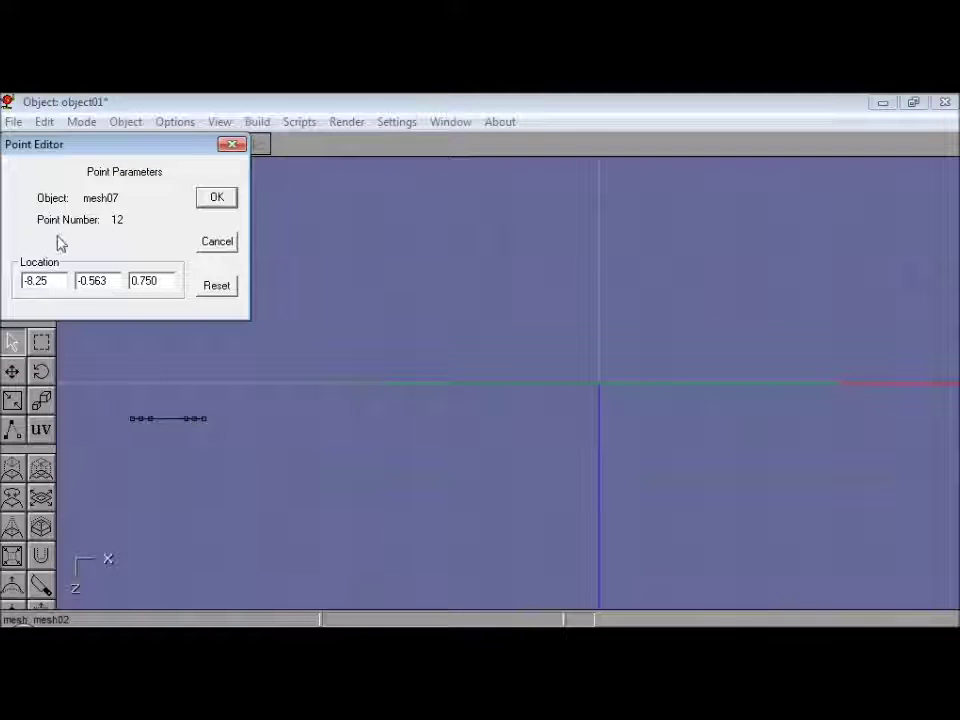
click(217, 241)
- Try moving all of the panel's points by 7 along the X axis and check an end point's location
click(41, 342)
drag(96, 354, 226, 450)
click(44, 122)
click(170, 454)
drag(142, 257, 28, 251)
drag(142, 212, 106, 222)
text(7)
click(217, 197)
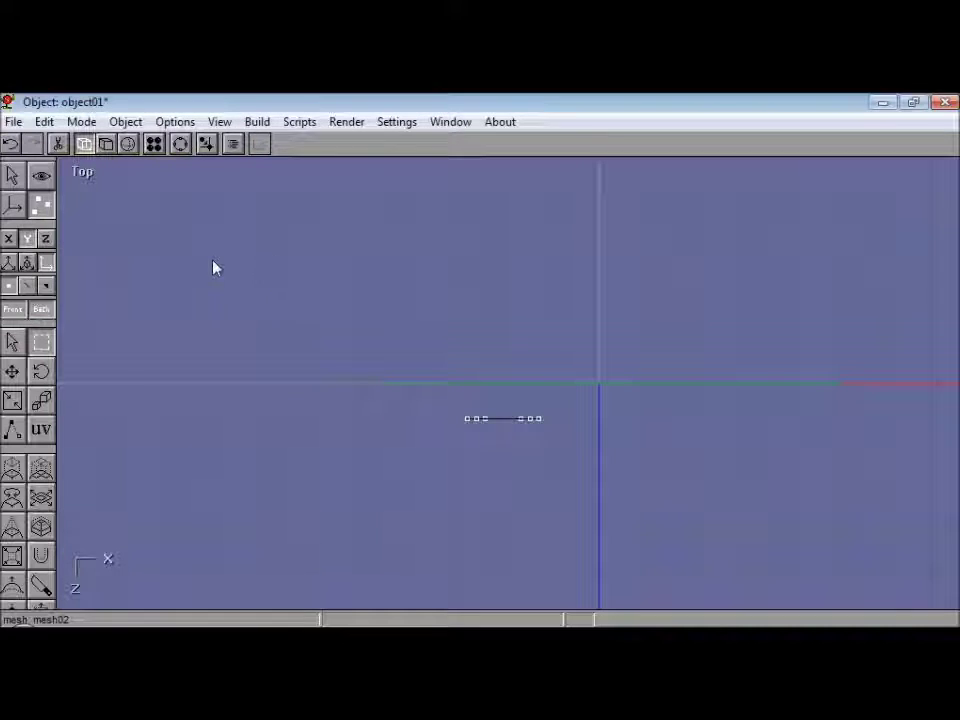
double_click(460, 427)
click(217, 241)
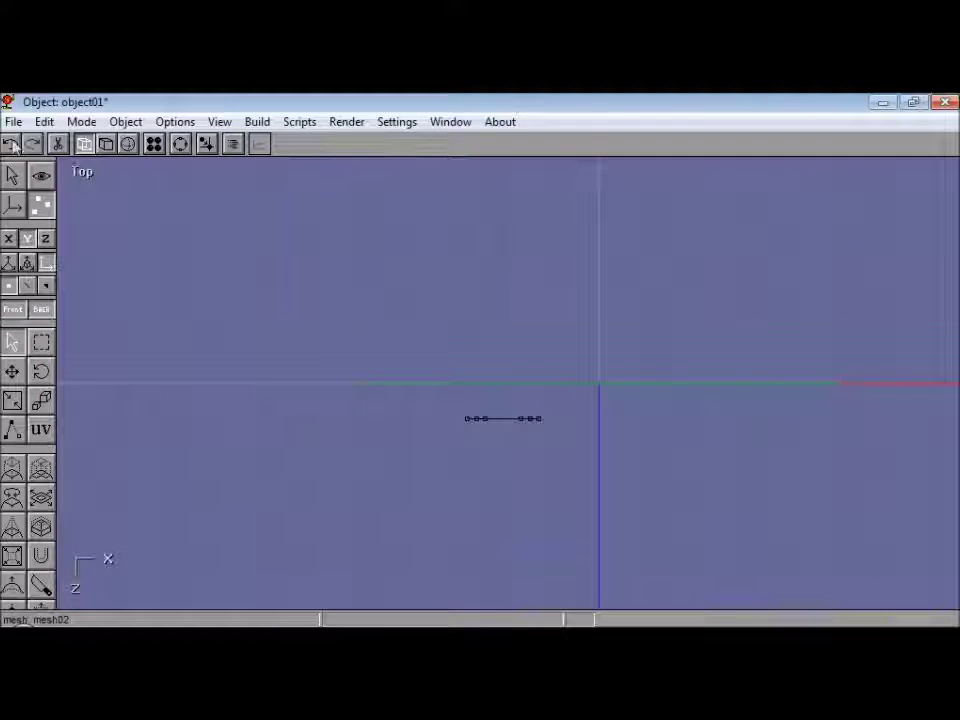
- Move all of the panel's points by 8.25 along the X axis and reopen the Move Points settings
double_click(205, 420)
click(216, 240)
click(44, 121)
click(129, 454)
drag(110, 257, 175, 251)
drag(110, 211, 165, 211)
text(8.25)
key(Return)
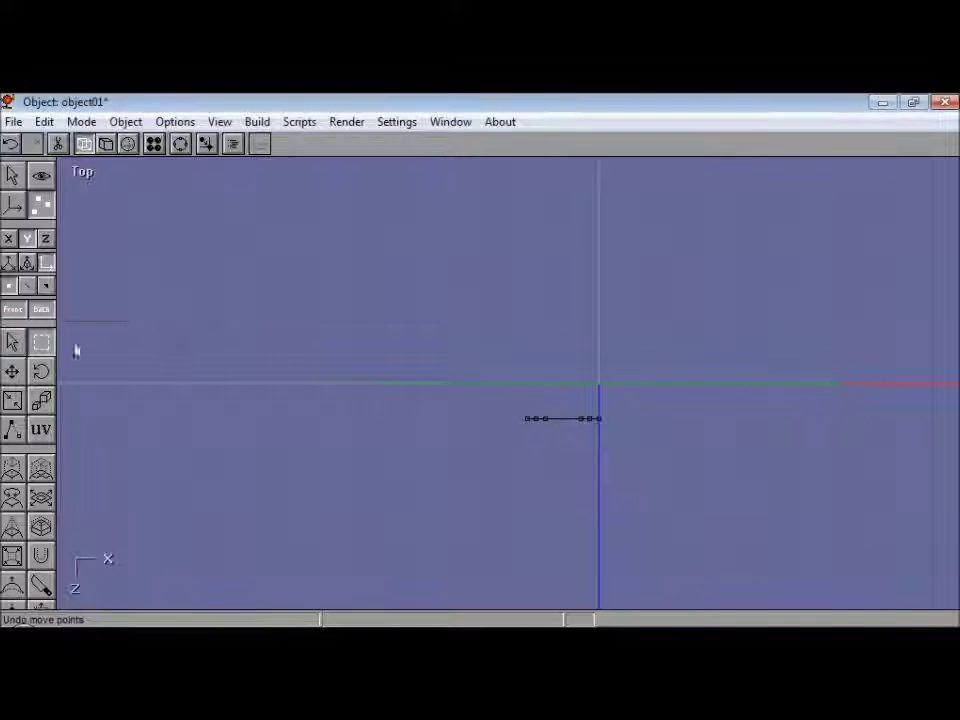
click(44, 121)
click(127, 454)
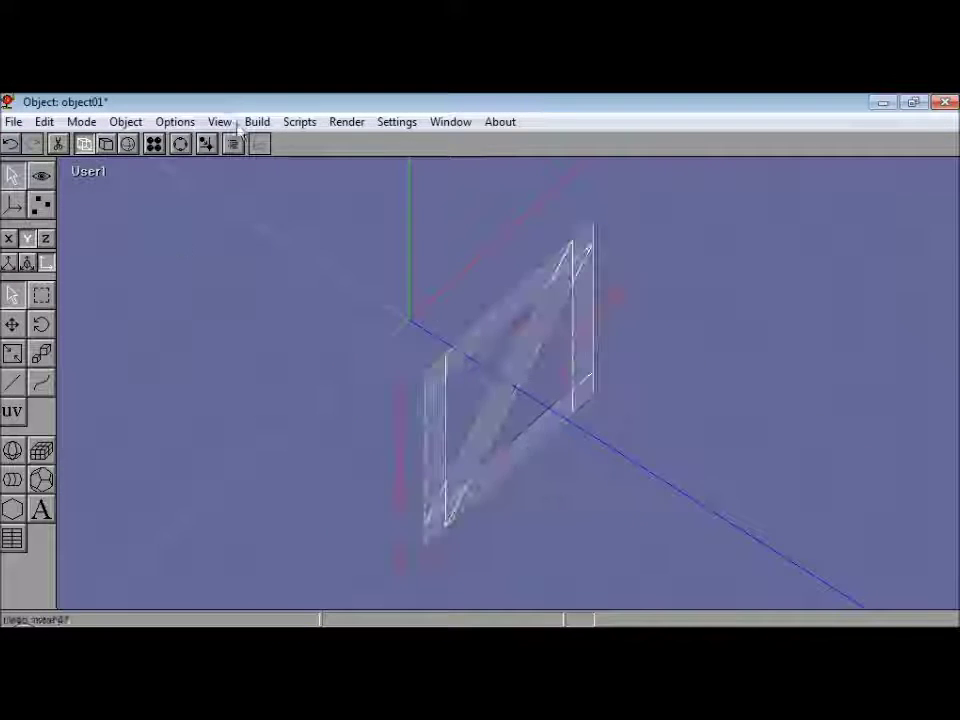
- Rotate the copied braced panel about Y in 90-degree turns to form the opposite side of the box
click(257, 121)
click(44, 121)
mouse_move(157, 330)
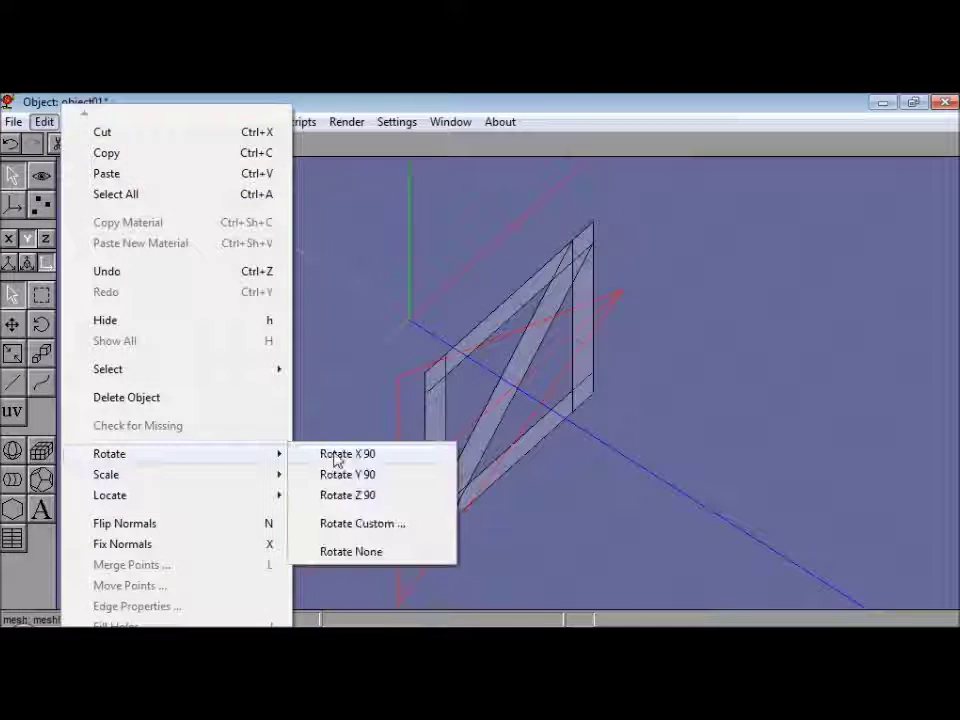
click(336, 454)
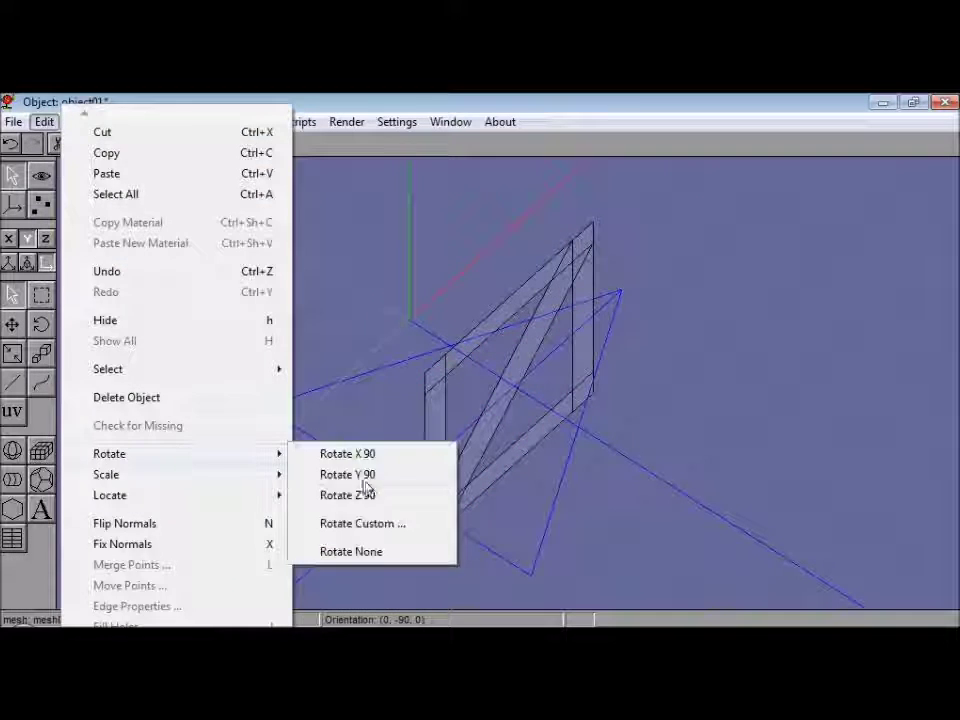
click(364, 482)
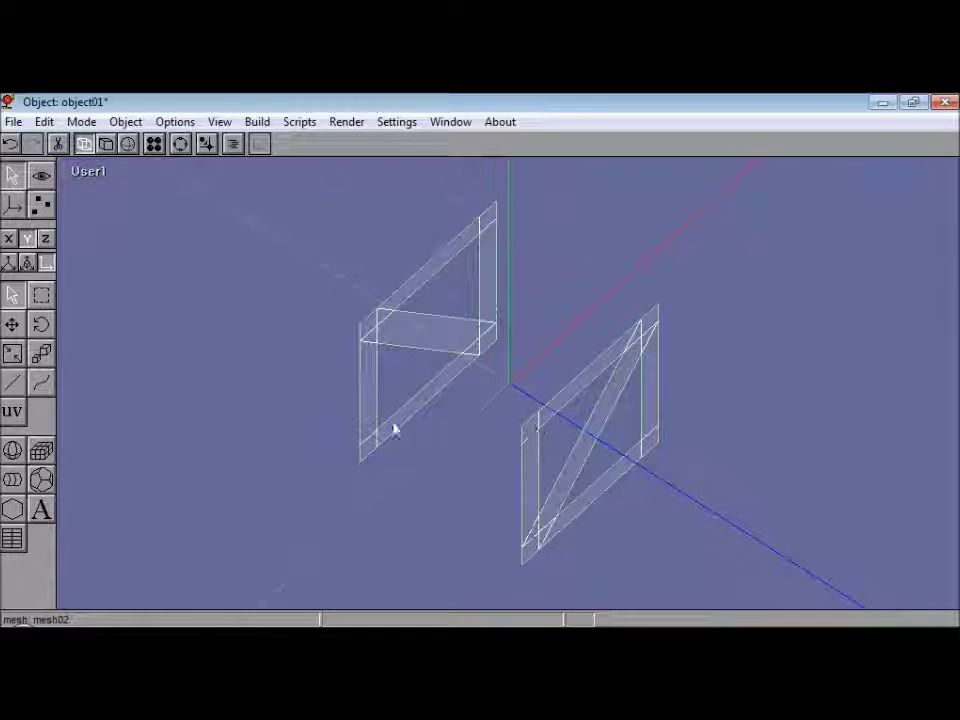
- Rotate copies of the two braced panels about Y in 90-degree turns to form the box's remaining two sides
click(44, 121)
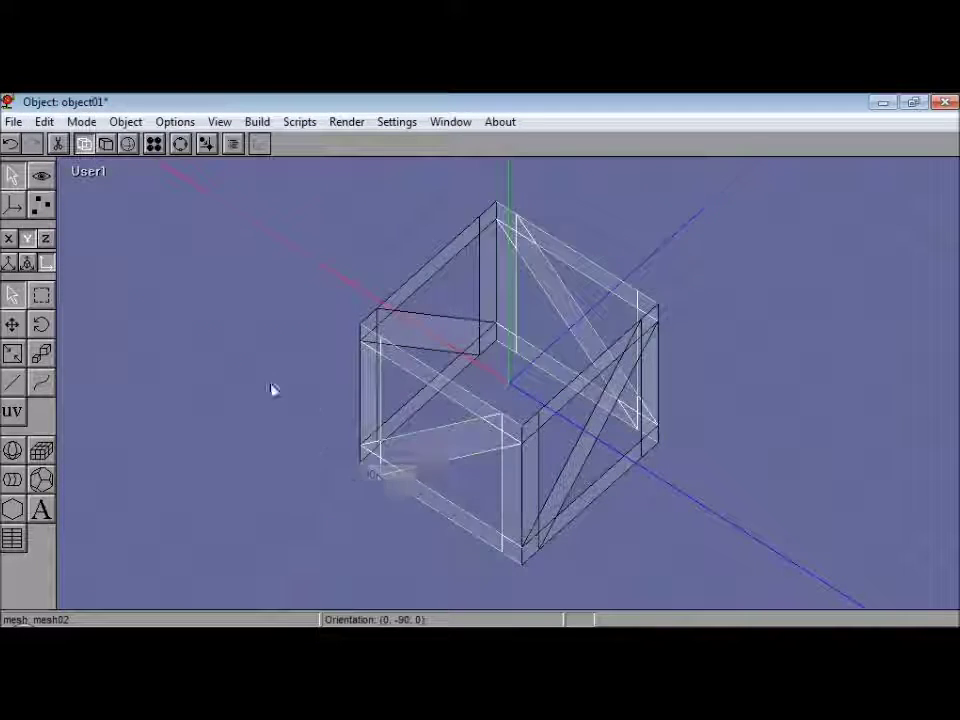
click(44, 121)
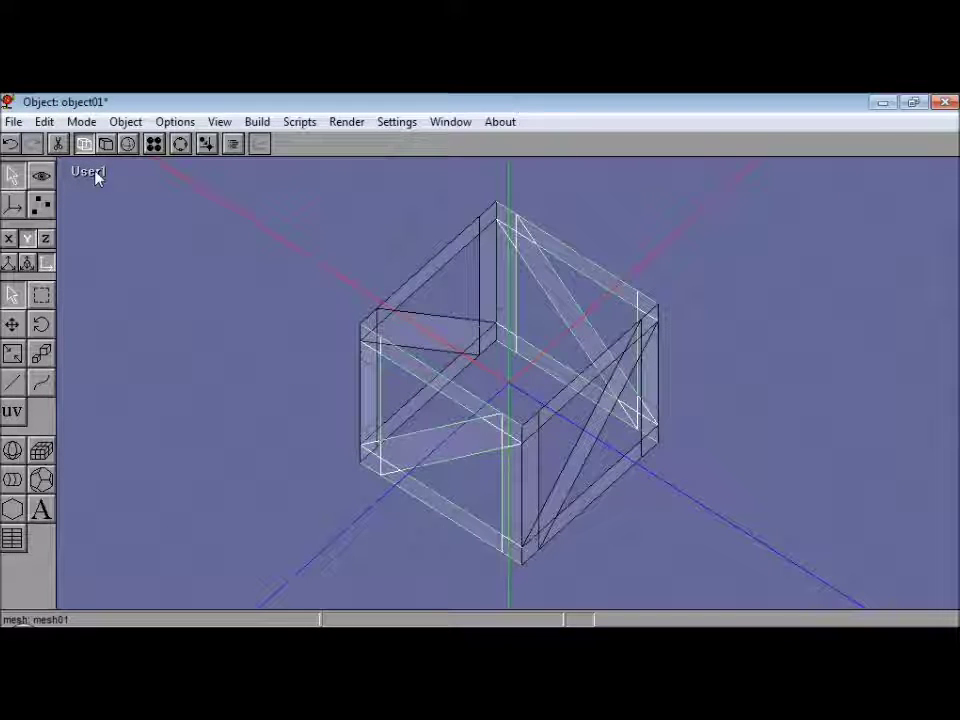
click(44, 121)
click(336, 475)
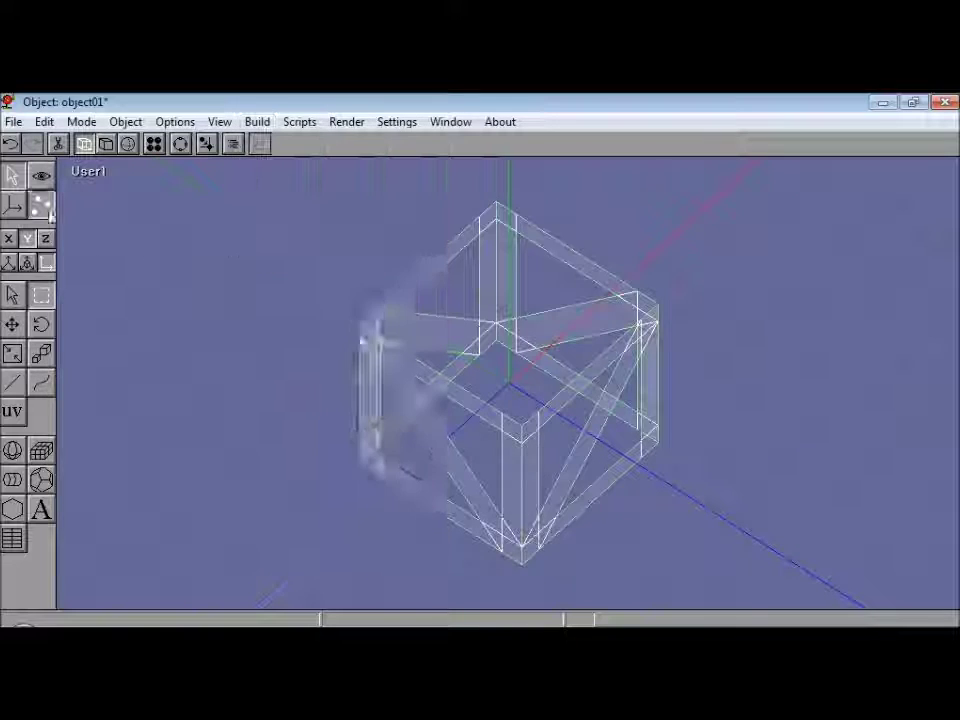
- Try merging all of the box's points with a maximum merge distance of 0.500, and undo the merge
drag(236, 182, 771, 583)
click(44, 121)
click(130, 564)
click(218, 197)
click(44, 121)
click(101, 236)
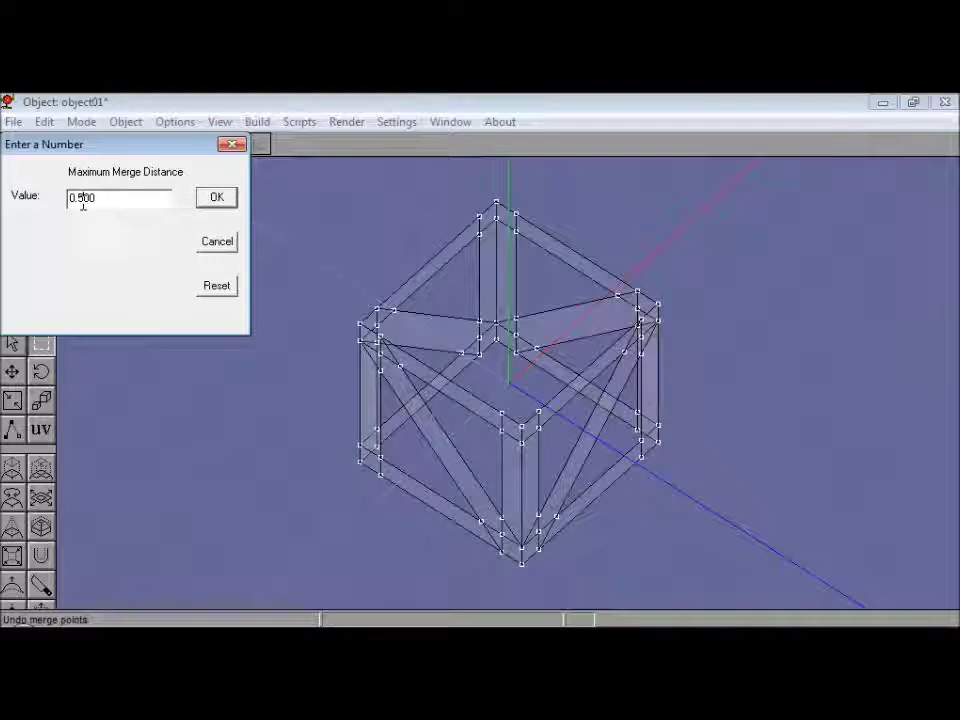
click(217, 245)
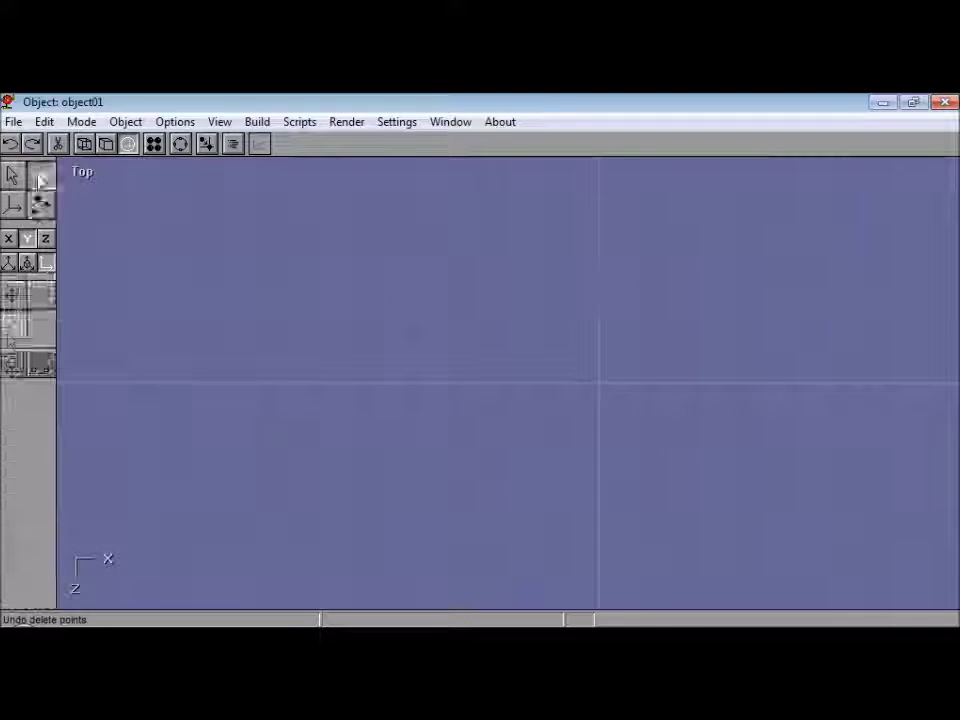
- Move all of the box's points up along the Y axis so that its base rests on the horizontal axis line
click(80, 171)
click(107, 209)
click(126, 121)
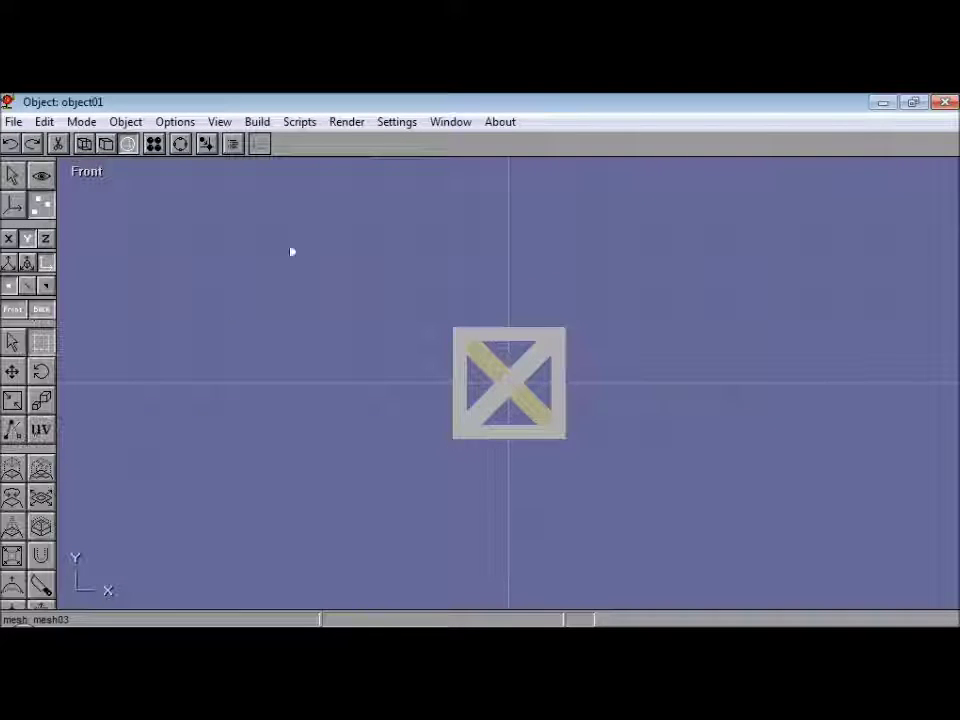
drag(336, 257, 814, 491)
click(44, 121)
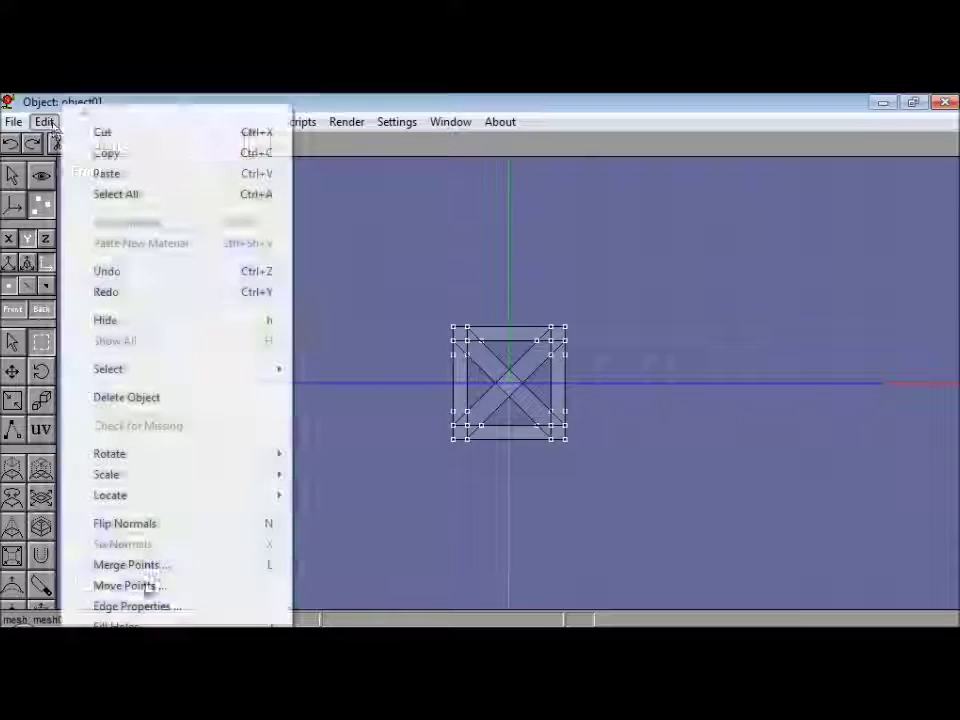
click(147, 586)
drag(137, 232, 121, 233)
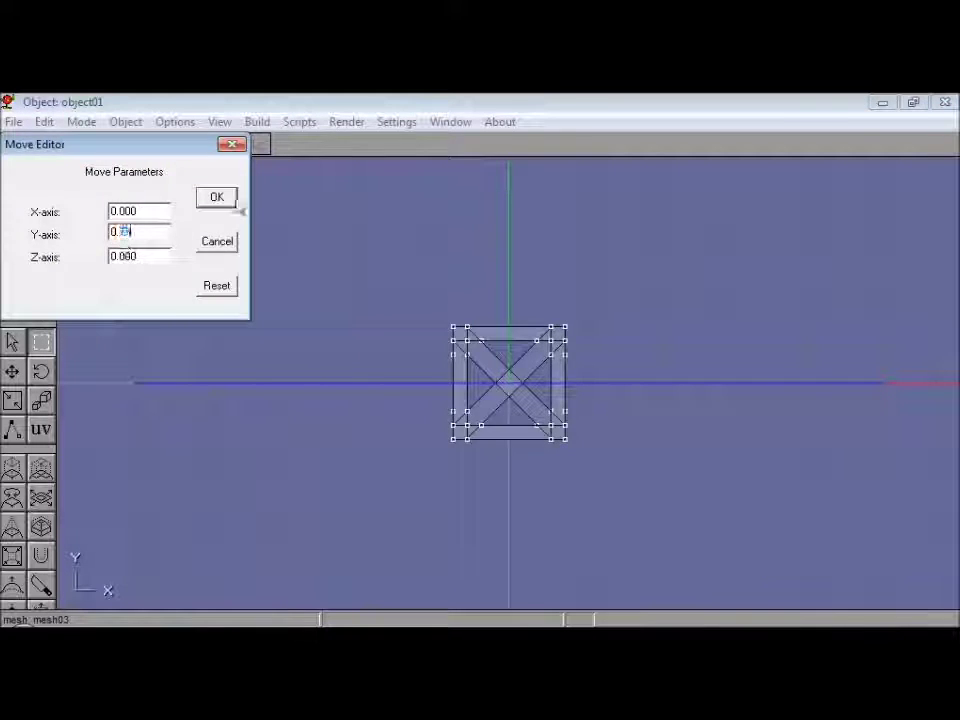
click(222, 199)
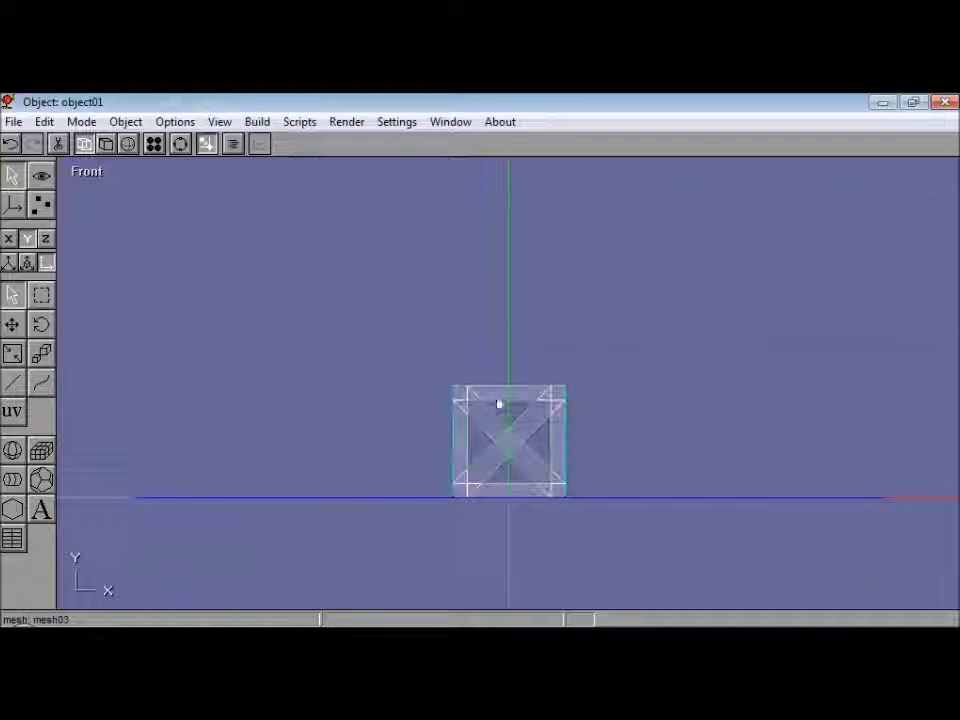
- Stack copies of the braced box along Y into a seven-segment tower, and rotate segments by 90 degrees about Y to vary the diagonals
drag(498, 404, 512, 343)
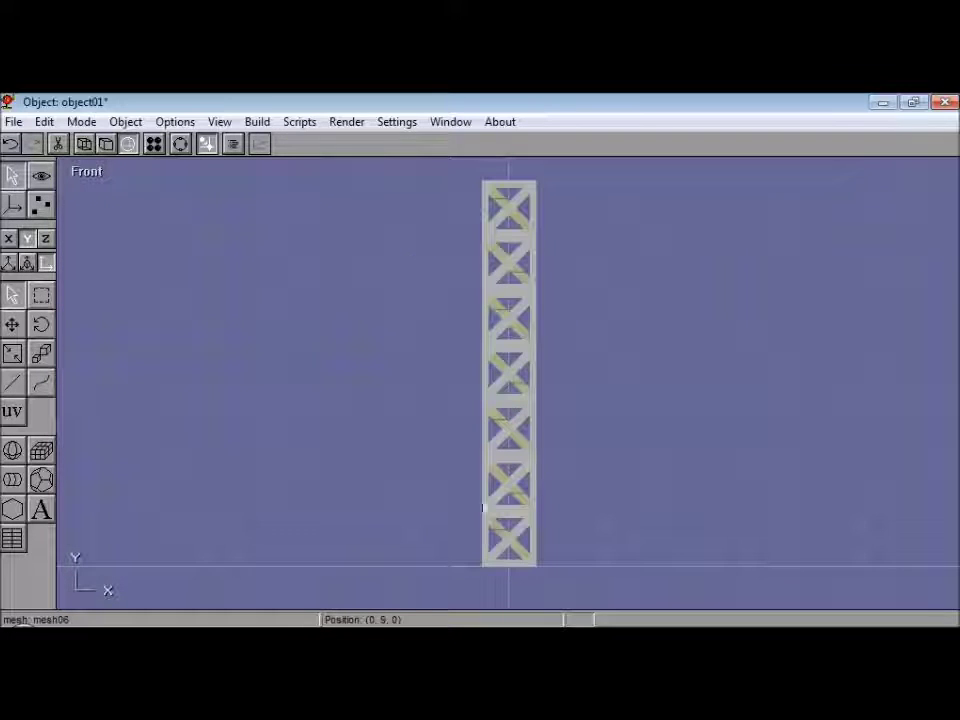
click(44, 121)
mouse_move(169, 463)
click(347, 474)
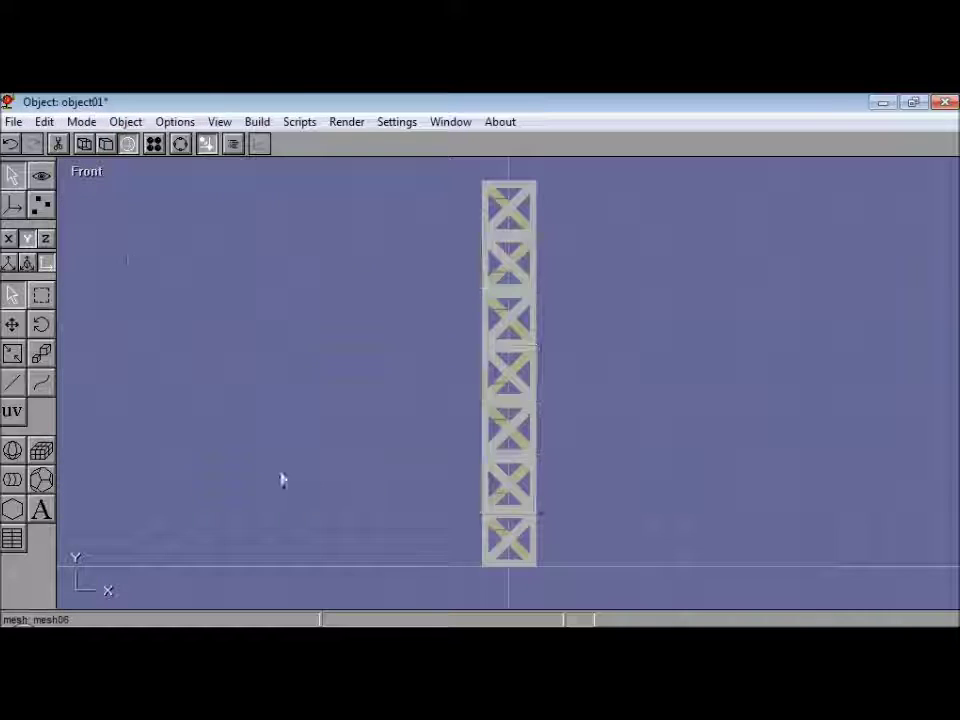
drag(513, 427, 508, 523)
drag(515, 388, 550, 388)
click(180, 144)
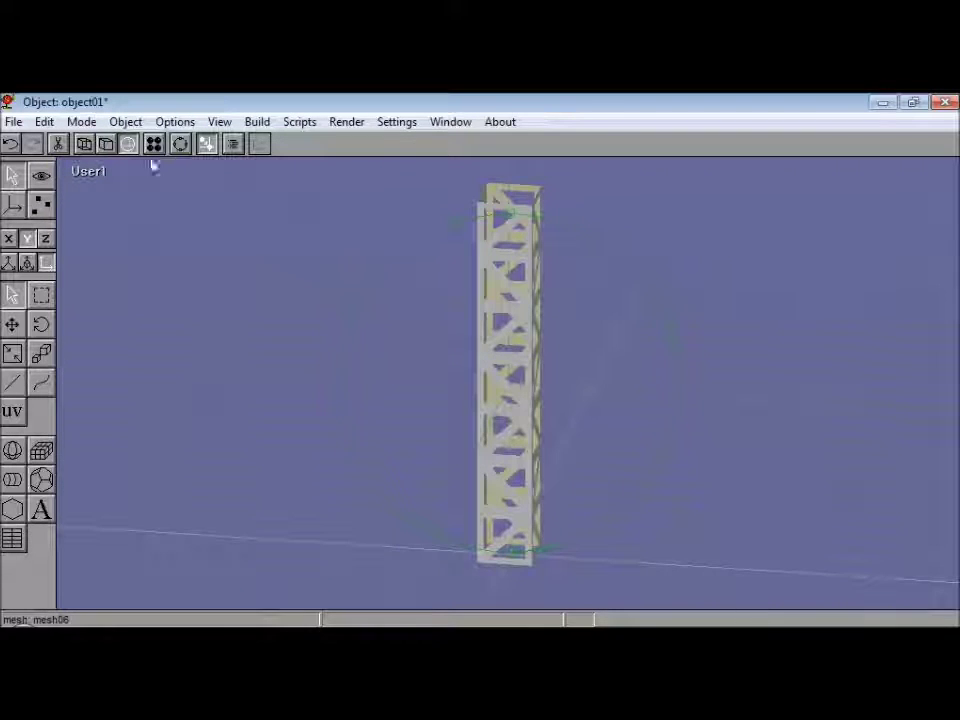
- Join the tower's segments into one mesh, then select all of its points and merge them
drag(648, 509, 650, 514)
click(84, 144)
click(44, 122)
mouse_move(260, 125)
click(308, 193)
click(41, 205)
click(41, 342)
drag(418, 174, 611, 578)
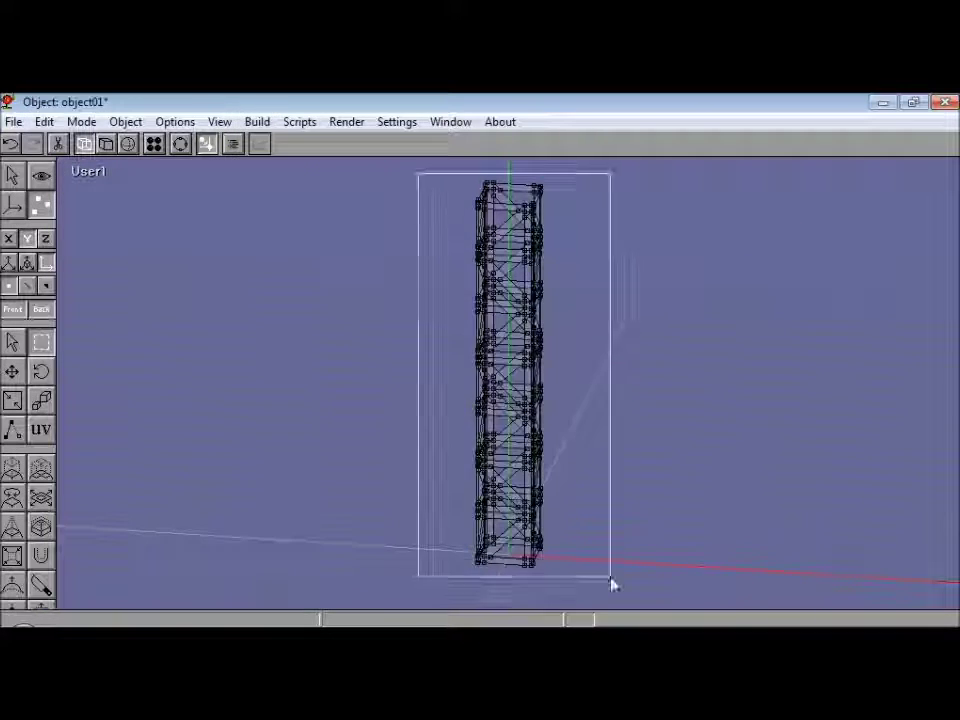
click(44, 122)
click(146, 563)
click(125, 315)
- Inspect the merged tower in shaded display at an angle and from the front
click(12, 342)
click(128, 144)
right_drag(450, 364, 510, 408)
click(180, 144)
click(86, 172)
click(54, 211)
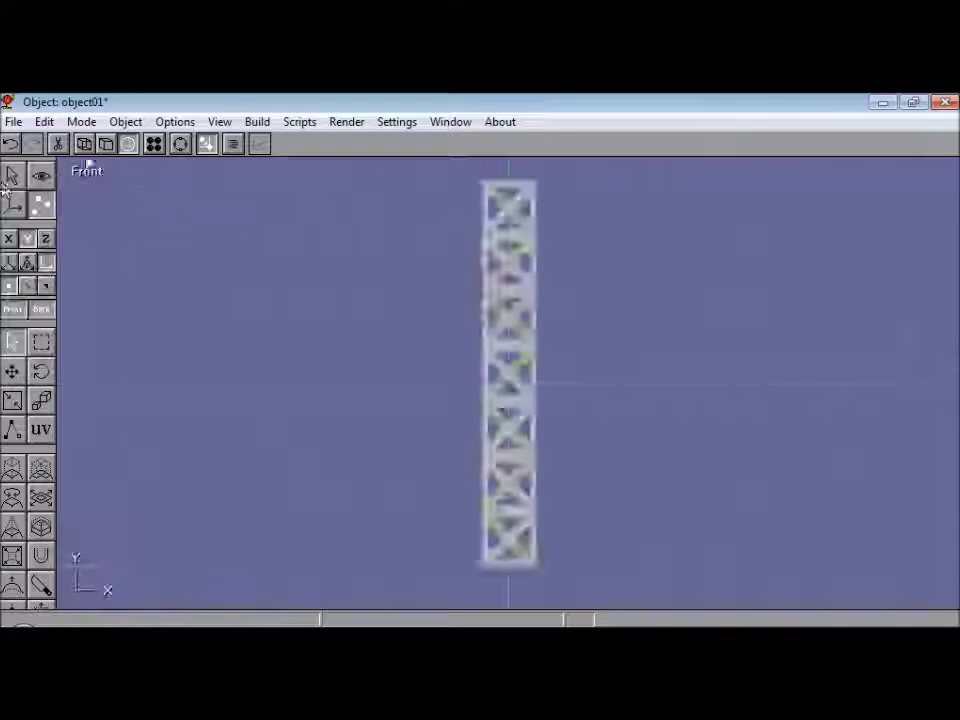
- Switch to object02 and undo the deletion of its contents
click(84, 144)
click(12, 176)
click(126, 122)
click(150, 285)
key(Delete)
click(126, 122)
click(302, 328)
key(Delete)
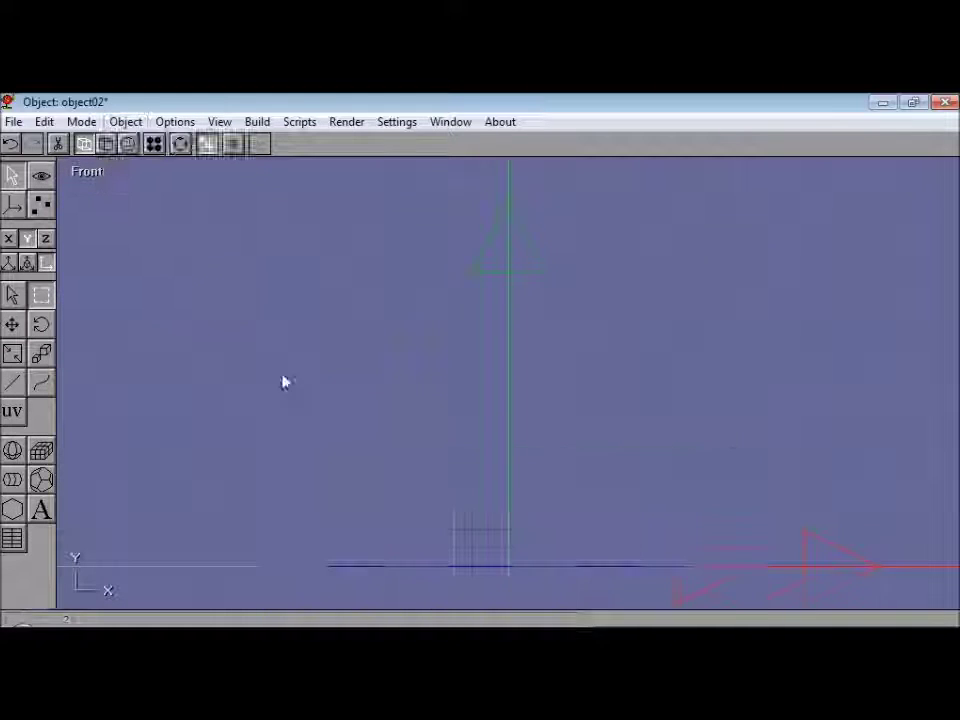
click(10, 144)
- Copy the billboard panel from object02 into object01 and move it to position (3.75, 6.5, 0) on the tower
click(12, 295)
click(386, 463)
click(126, 122)
click(156, 255)
key(ctrl+v)
click(12, 326)
drag(389, 525, 527, 287)
click(128, 144)
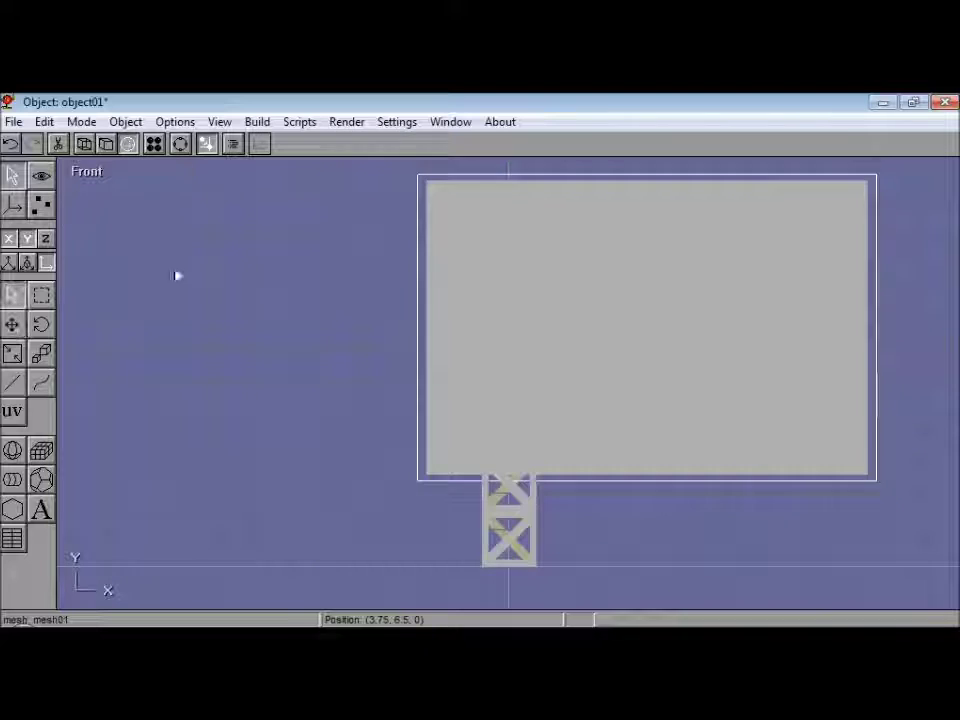
- Move the panel forward along Z so that it stands clear of the tower's front side
click(180, 144)
drag(405, 298, 470, 335)
click(12, 295)
double_click(475, 315)
click(216, 195)
click(88, 172)
click(78, 247)
click(41, 176)
click(84, 144)
click(13, 325)
drag(240, 330, 165, 345)
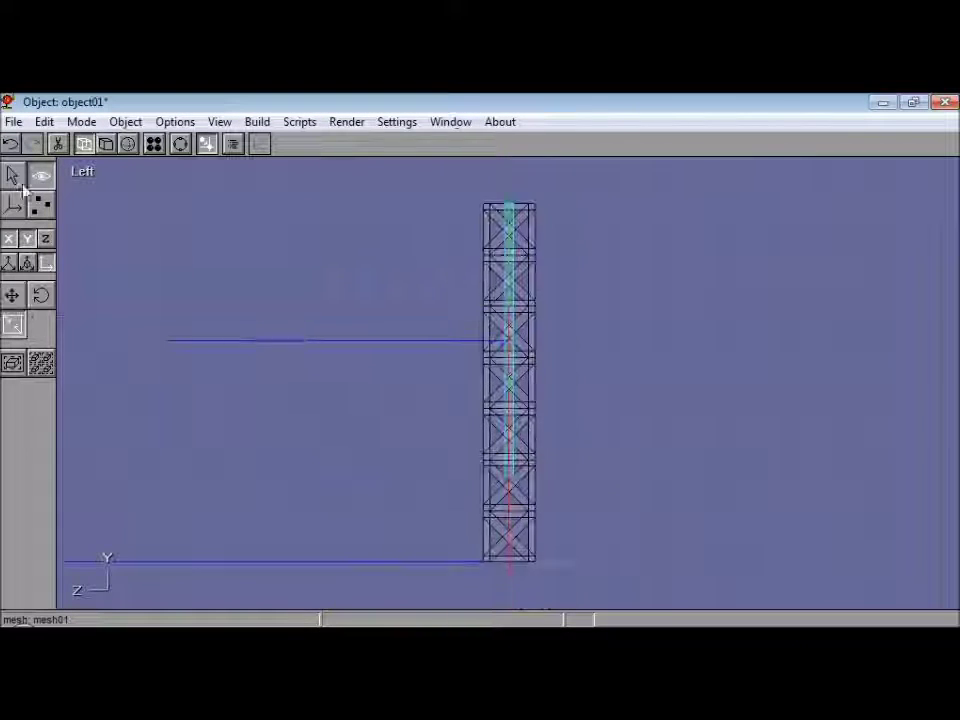
click(12, 176)
click(12, 325)
drag(466, 375, 444, 374)
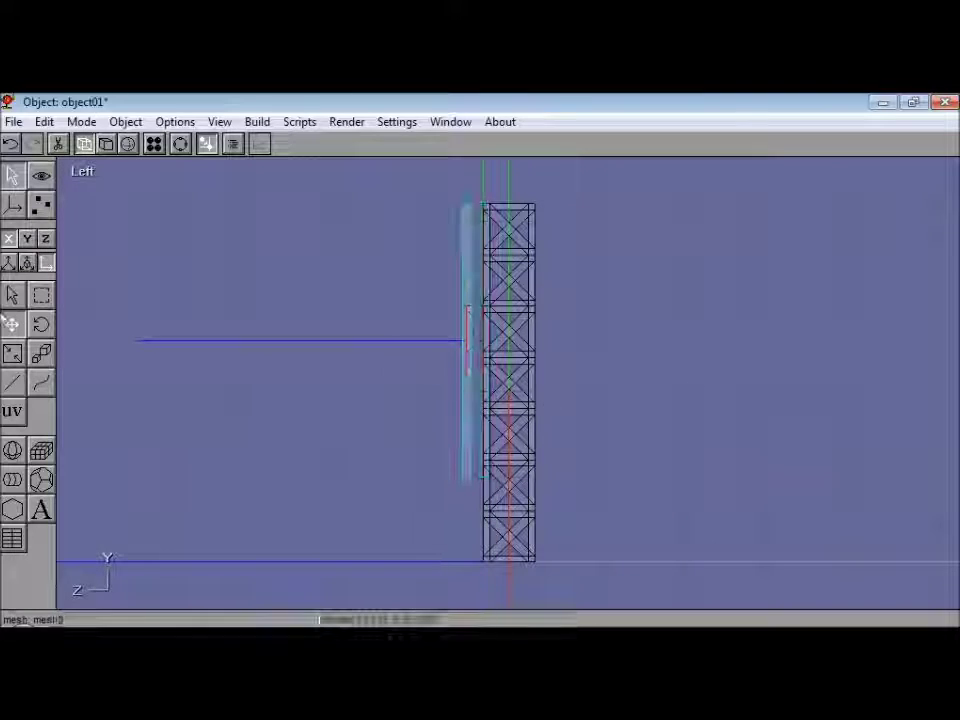
- Compare the coordinates of points at the tops of the panel and the tower to determine the Z gap
double_click(467, 325)
click(229, 239)
click(41, 205)
double_click(484, 204)
click(216, 243)
click(10, 176)
click(40, 204)
click(12, 175)
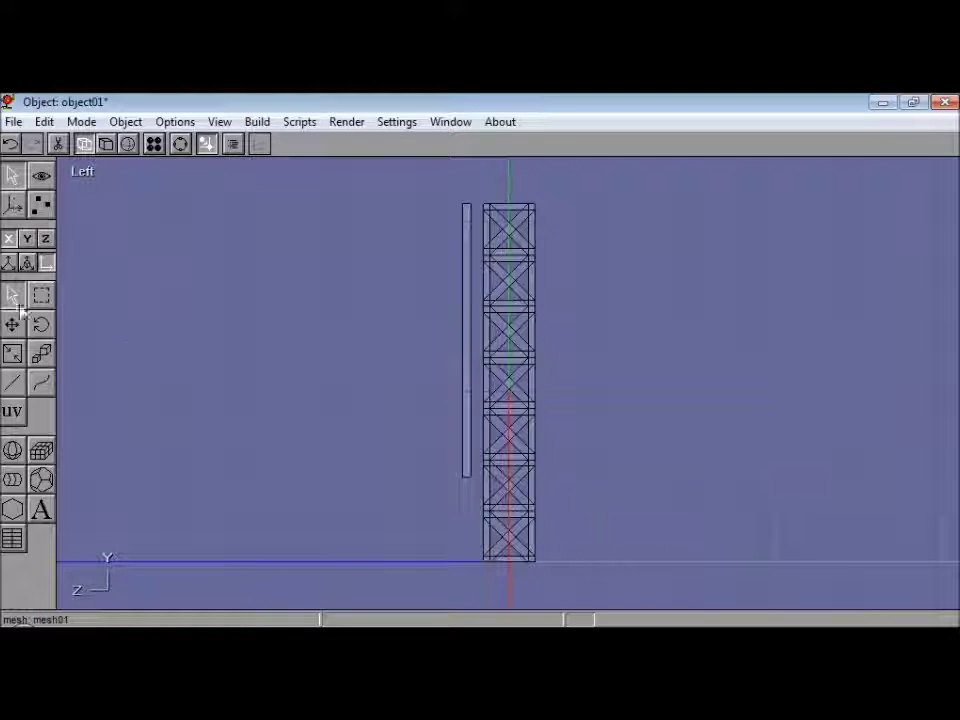
click(44, 121)
click(260, 154)
click(41, 205)
double_click(483, 204)
click(217, 242)
double_click(470, 204)
click(220, 199)
double_click(486, 208)
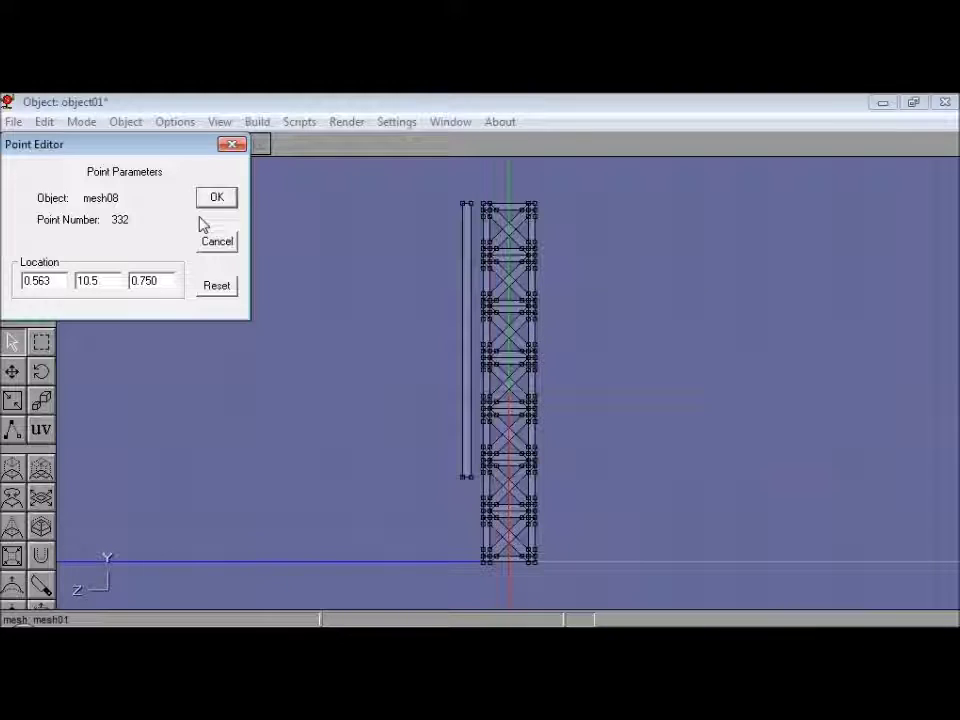
click(233, 146)
- Shift all of the panel's points by a negative Z offset so that its back face meets the tower
click(44, 121)
click(152, 585)
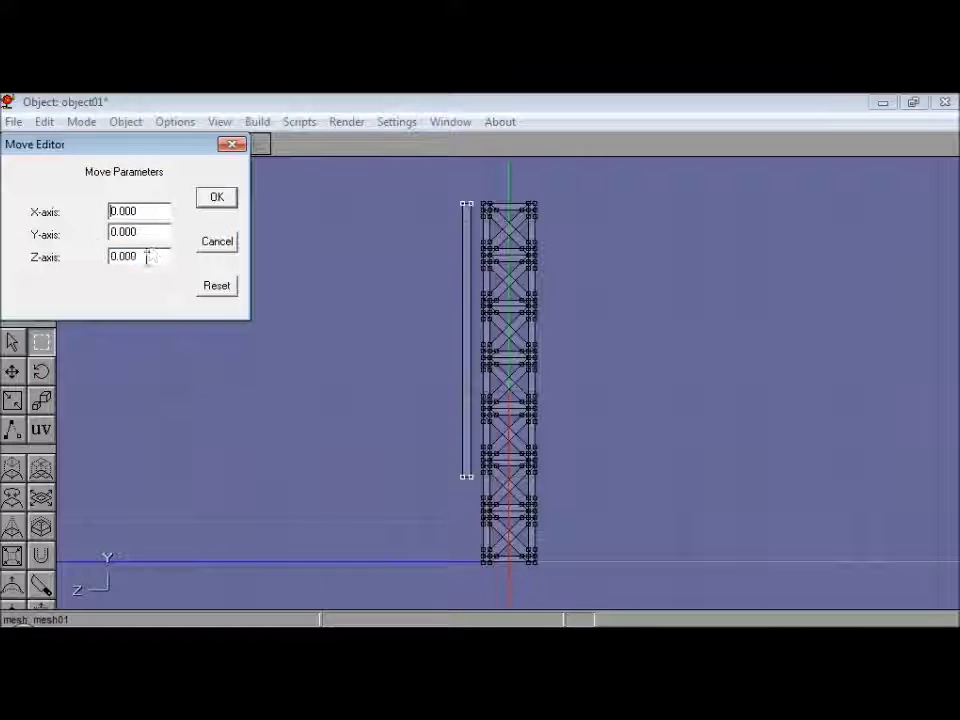
text(-)
click(218, 198)
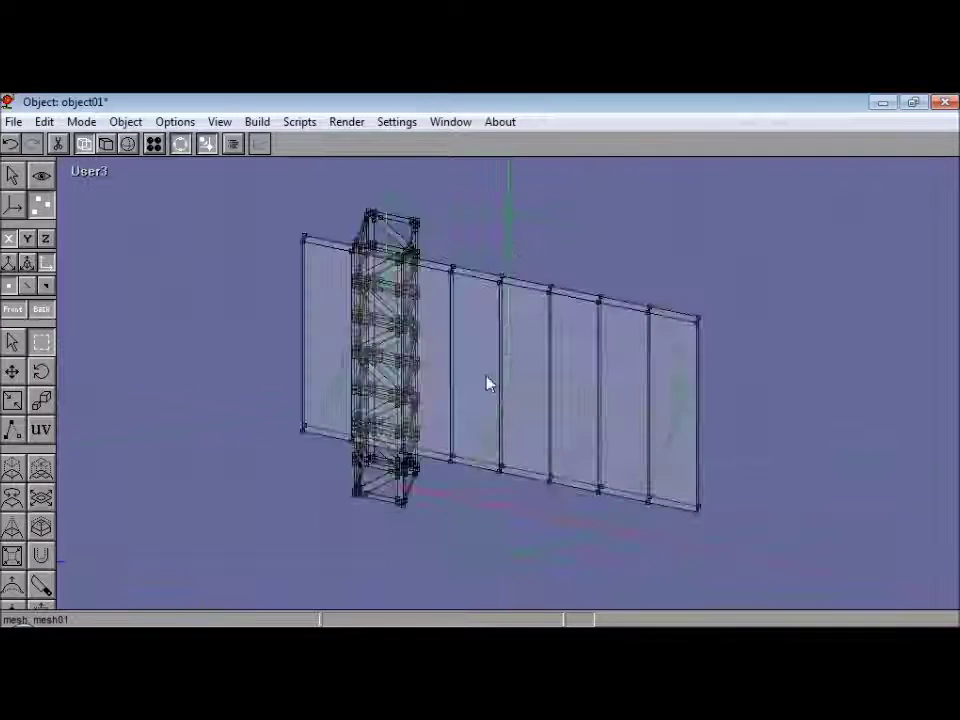
right_drag(489, 384, 420, 300)
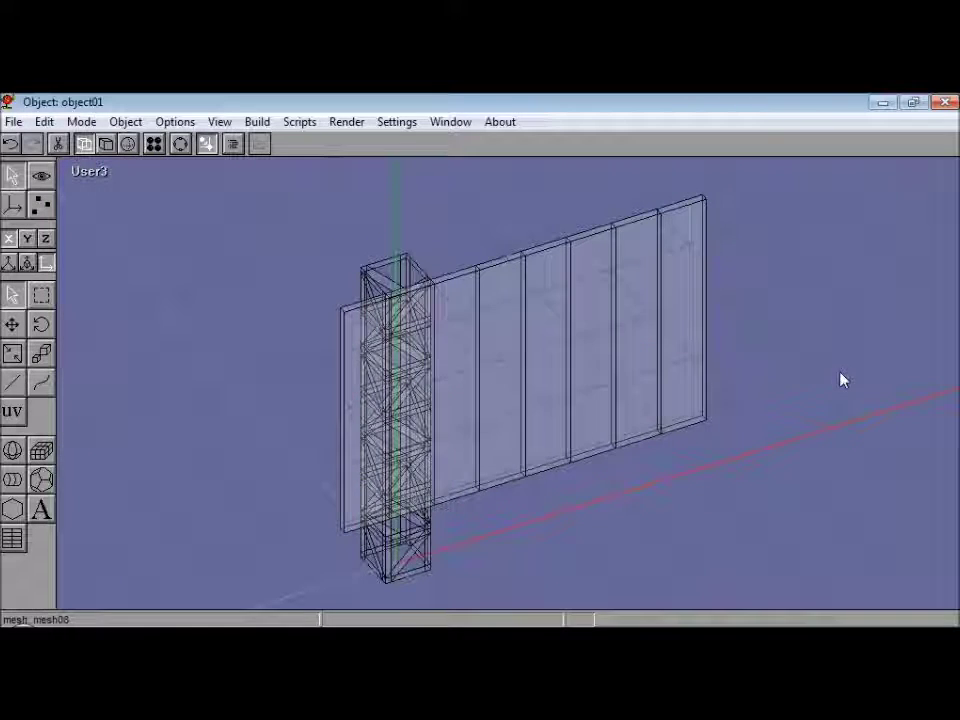
- Cut the tower horizontally in the front view, level with the panel's bottom edge
click(380, 570)
click(84, 171)
click(86, 297)
click(78, 172)
click(77, 215)
click(41, 205)
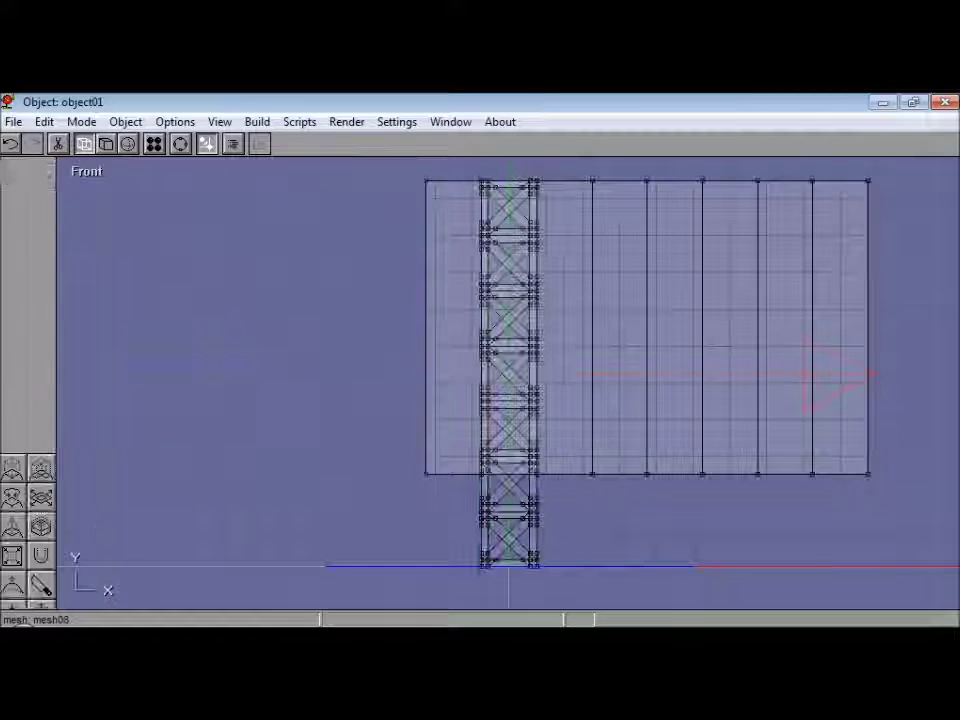
drag(426, 474, 883, 471)
- Move the panel sideways away from the tower to position (-12.5, 0, 0)
click(11, 180)
click(592, 330)
click(13, 326)
drag(640, 322, 180, 322)
click(41, 176)
drag(300, 330, 556, 339)
right_drag(556, 339, 600, 330)
- Select the points along the panel's bottom edge and merge them
click(41, 205)
click(41, 342)
drag(128, 506, 738, 535)
click(44, 121)
click(166, 568)
drag(525, 415, 640, 445)
click(179, 147)
click(12, 176)
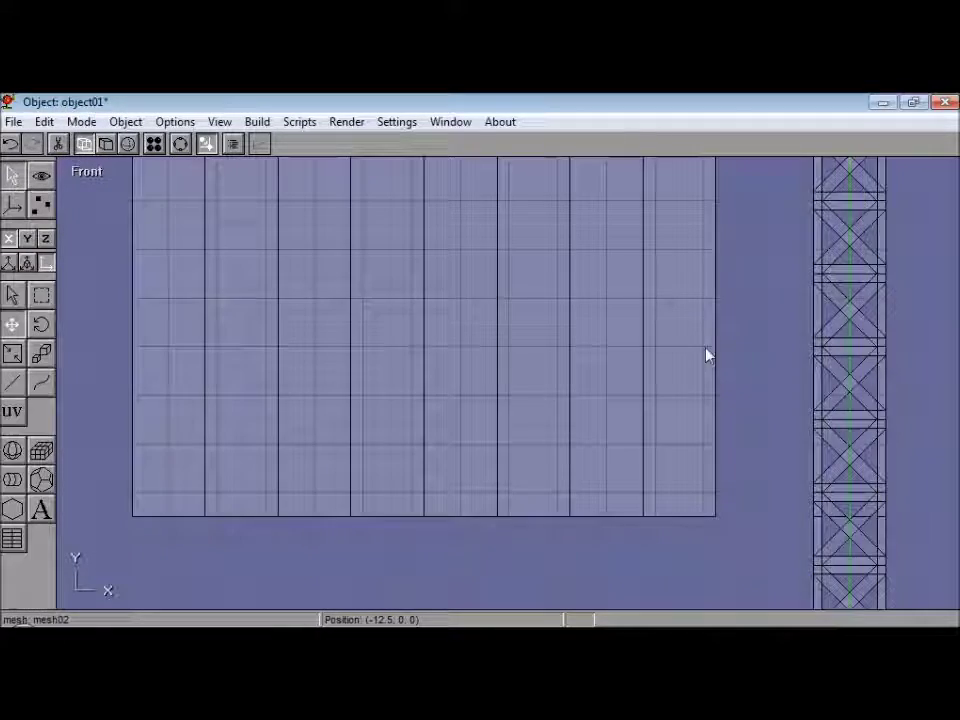
- Move the panel forward along Z to position (-12.5, 0, 0.500), leaving a gap to the tower in the side view
click(42, 205)
drag(565, 428, 462, 432)
click(89, 170)
click(81, 295)
click(80, 172)
click(87, 253)
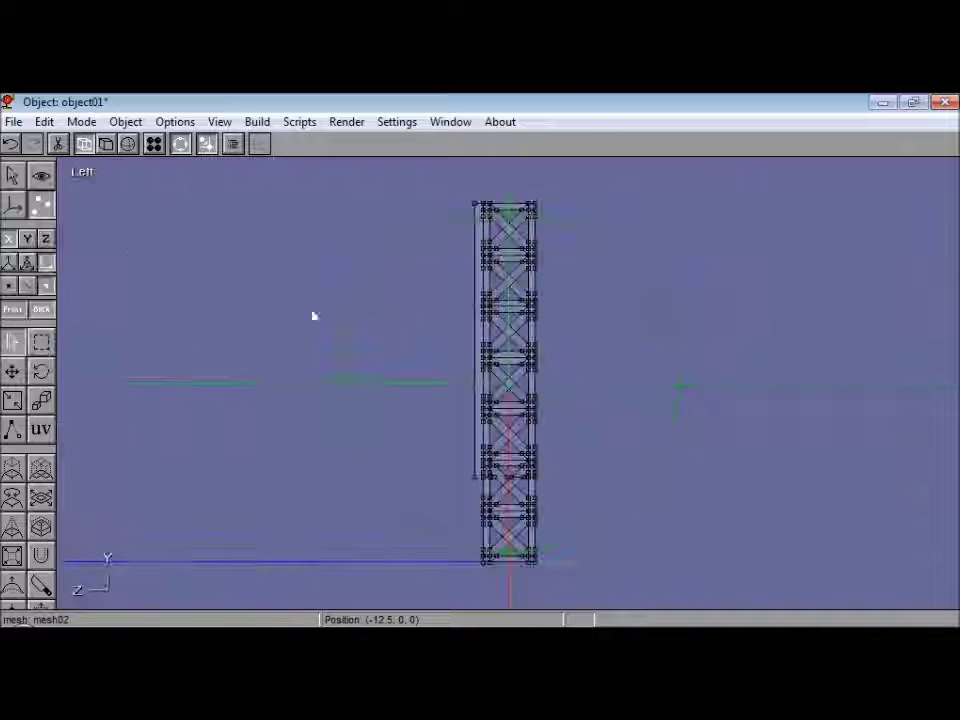
click(12, 324)
drag(557, 377, 396, 377)
click(42, 206)
click(13, 176)
click(26, 239)
- Select and delete the tower's front faces that lie above the cut, on the side facing the panel
click(41, 176)
click(13, 325)
drag(250, 440, 289, 407)
click(13, 296)
drag(315, 250, 315, 300)
click(41, 205)
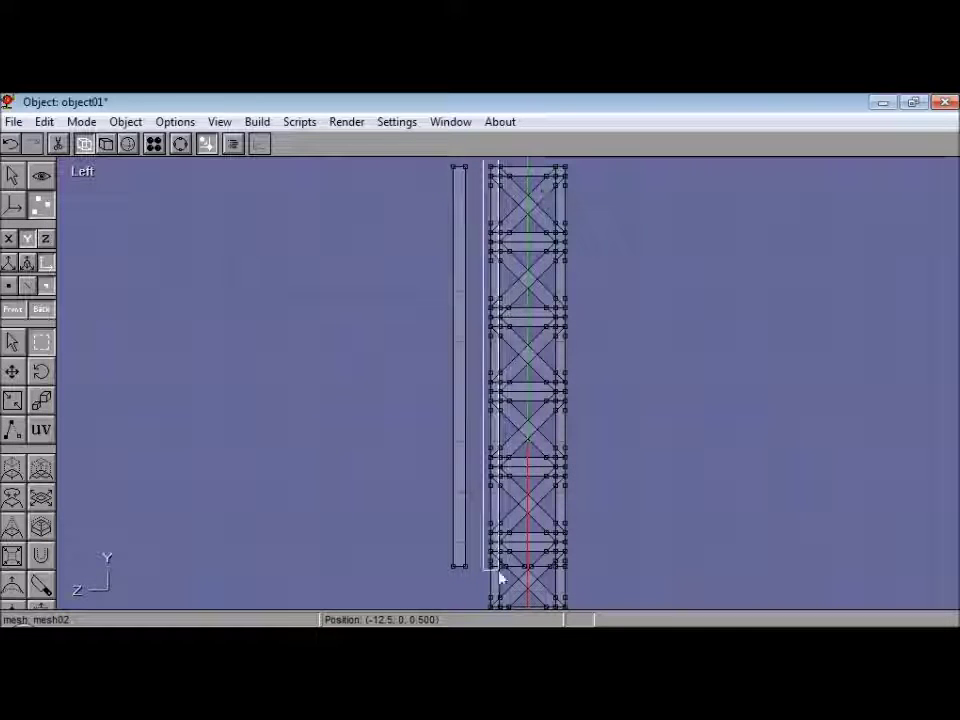
drag(500, 333, 600, 372)
click(128, 145)
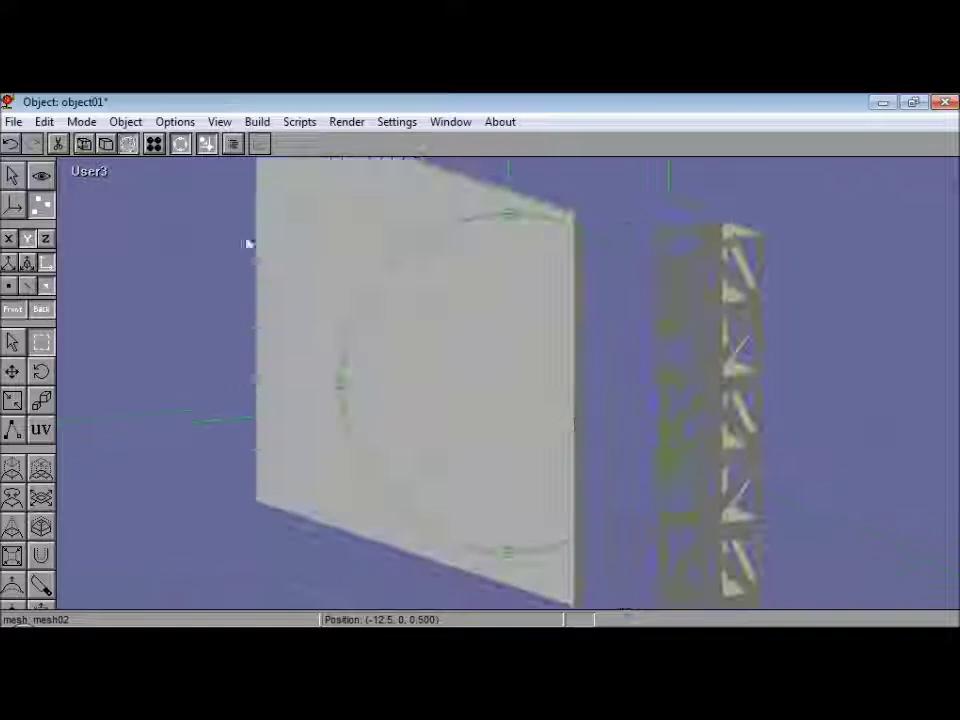
- Select and delete the tower's leftover edges and points that belong to no face
drag(440, 340, 460, 341)
click(180, 145)
click(105, 146)
click(45, 123)
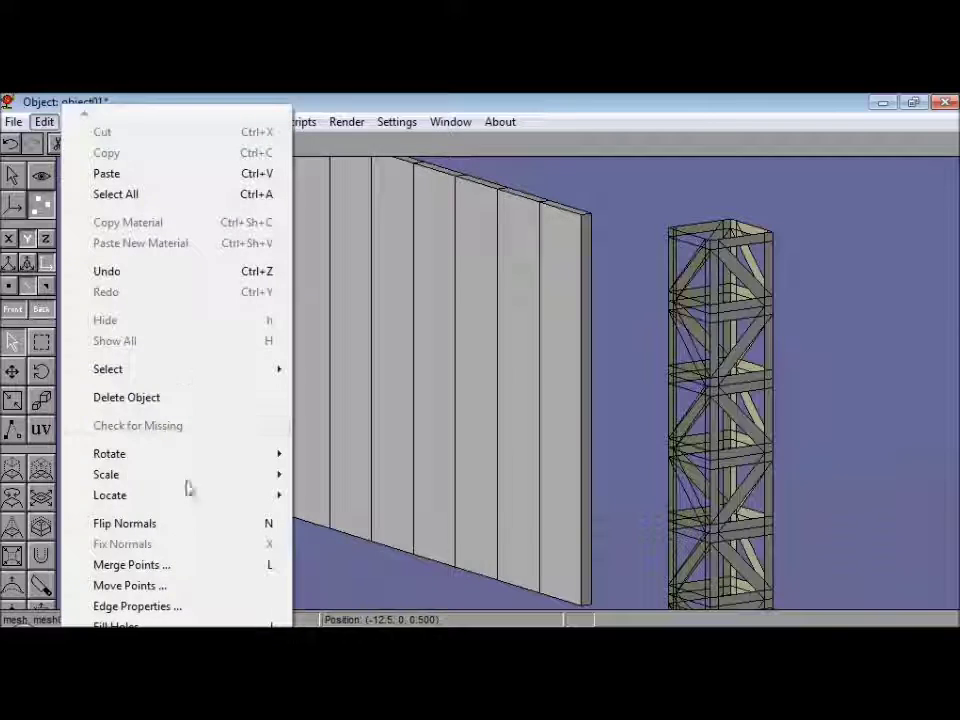
mouse_move(192, 371)
click(374, 536)
click(86, 146)
click(10, 287)
- Examine the tower's opened front side in shaded display for leftover geometry
click(41, 176)
click(14, 297)
drag(115, 364, 115, 170)
click(127, 145)
click(180, 145)
mouse_move(586, 375)
mouse_down()
mouse_move(410, 380)
mouse_move(531, 356)
mouse_move(489, 381)
mouse_move(508, 381)
mouse_move(463, 371)
mouse_move(536, 375)
mouse_up()
- Set the panel's X location to 0 so that it is back in front of the tower
click(88, 171)
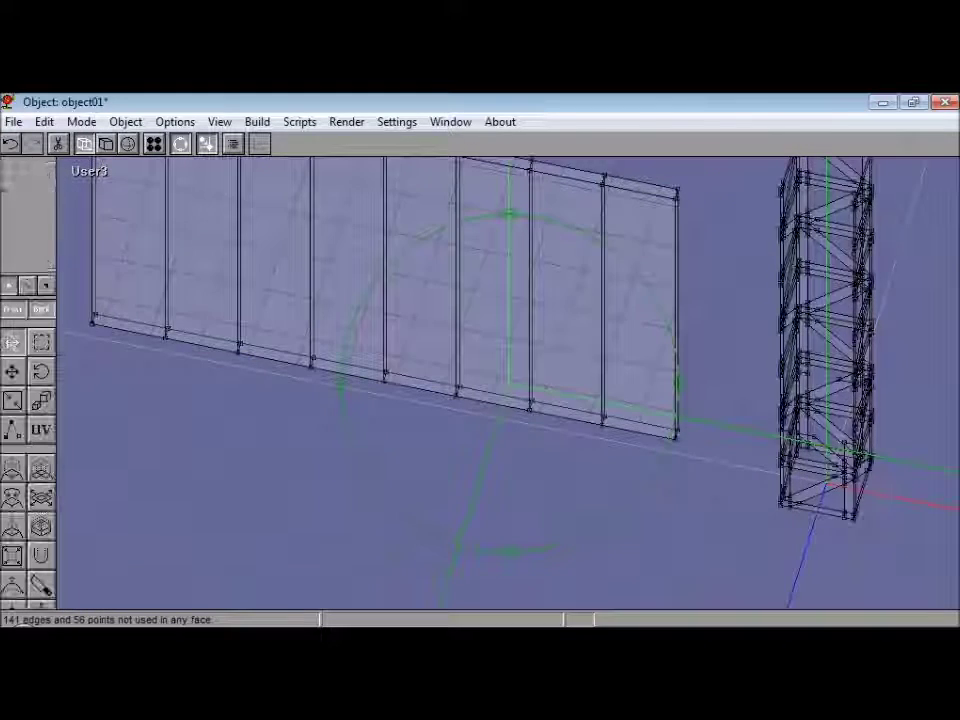
click(88, 171)
click(115, 205)
click(180, 145)
click(12, 175)
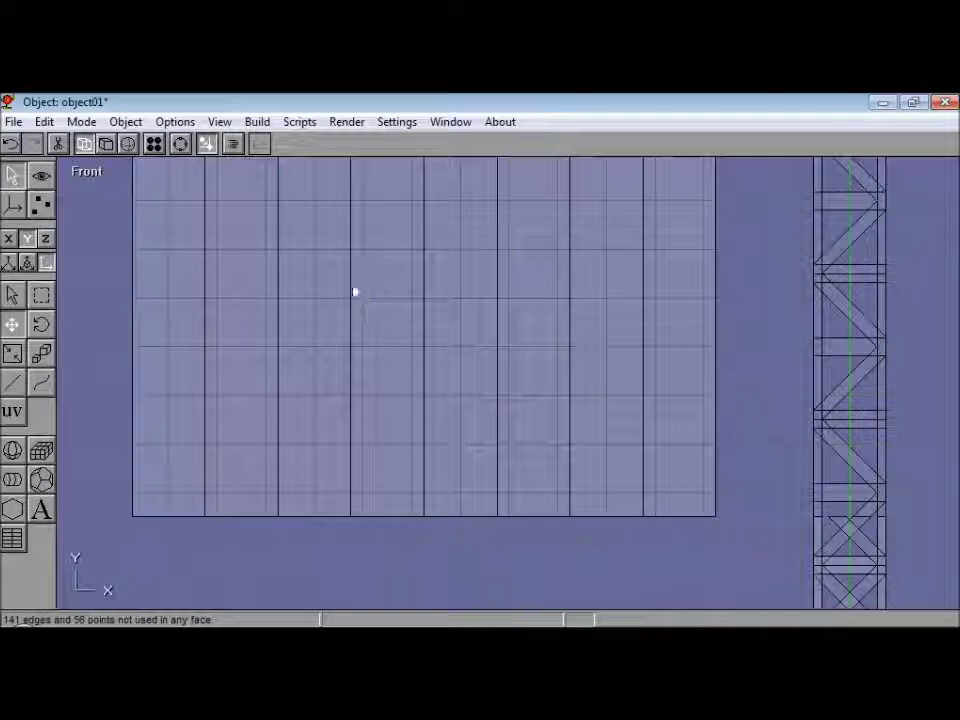
click(12, 296)
double_click(848, 340)
click(217, 241)
double_click(424, 285)
double_click(30, 275)
text(0)
click(217, 198)
- Duplicate the tower and move the copy along X to position (7.5, 0, 0) behind the panel's other end
click(42, 175)
drag(760, 400, 238, 402)
click(12, 325)
drag(300, 410, 250, 418)
click(12, 175)
click(370, 511)
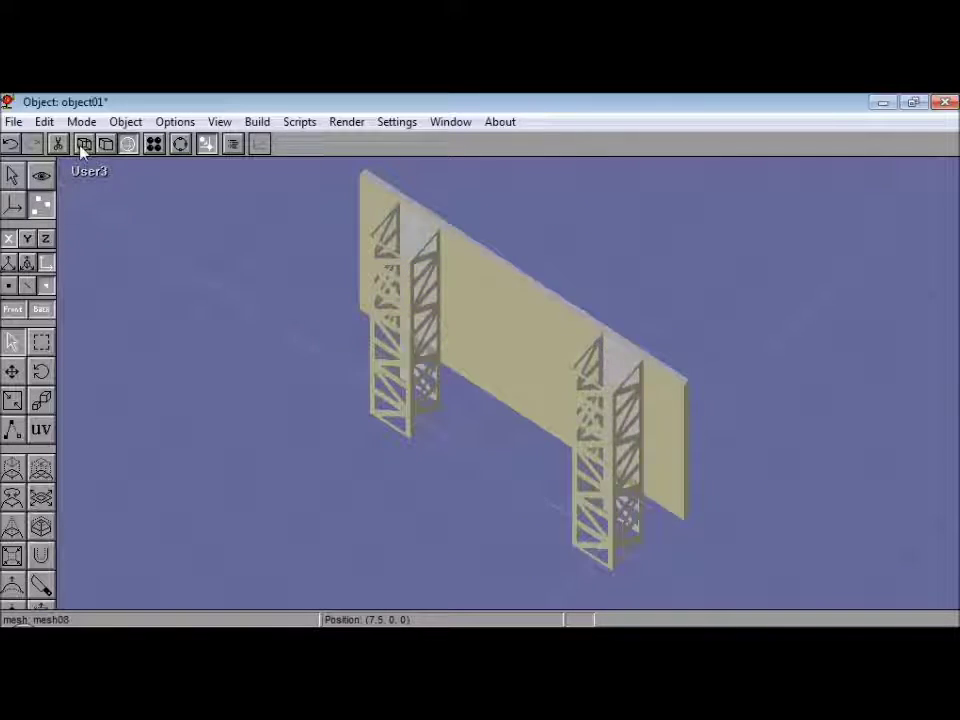
- Move the panel forward along Z, away from both towers, to position (0, 0, 1.25)
click(83, 147)
click(179, 147)
drag(543, 366, 562, 385)
click(9, 147)
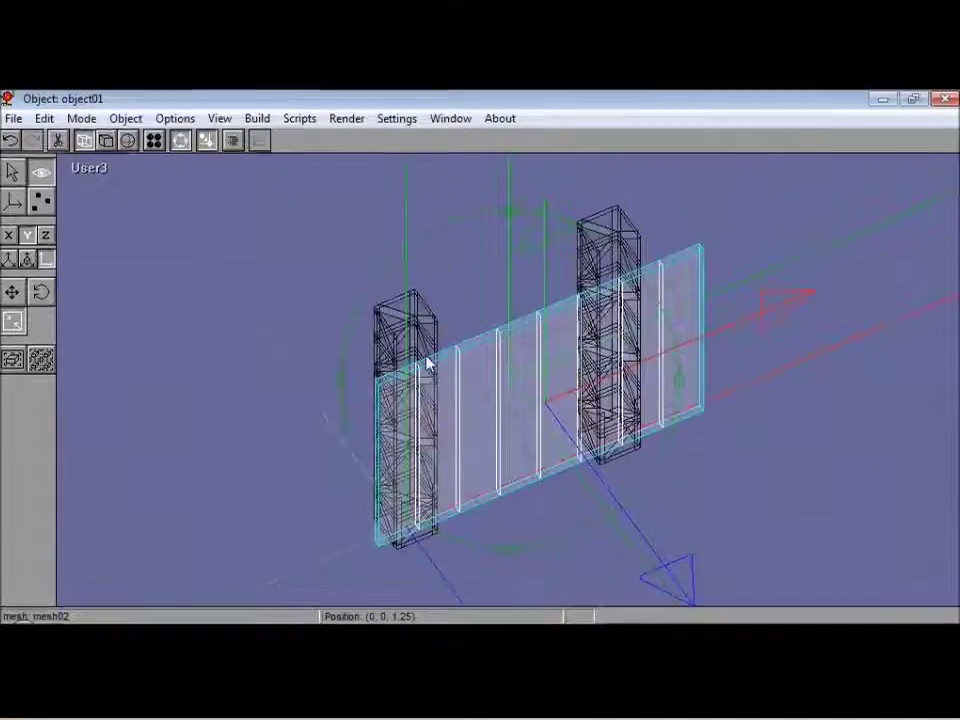
click(9, 177)
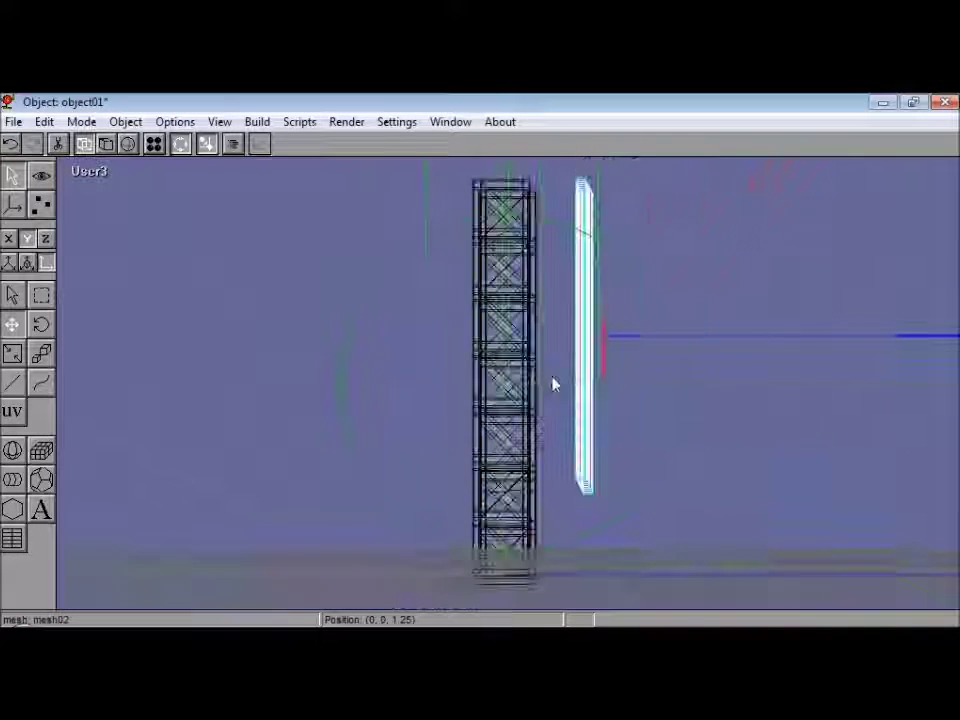
- Try merging the panel's selected vertical strip faces, and undo the merge
click(89, 171)
click(56, 253)
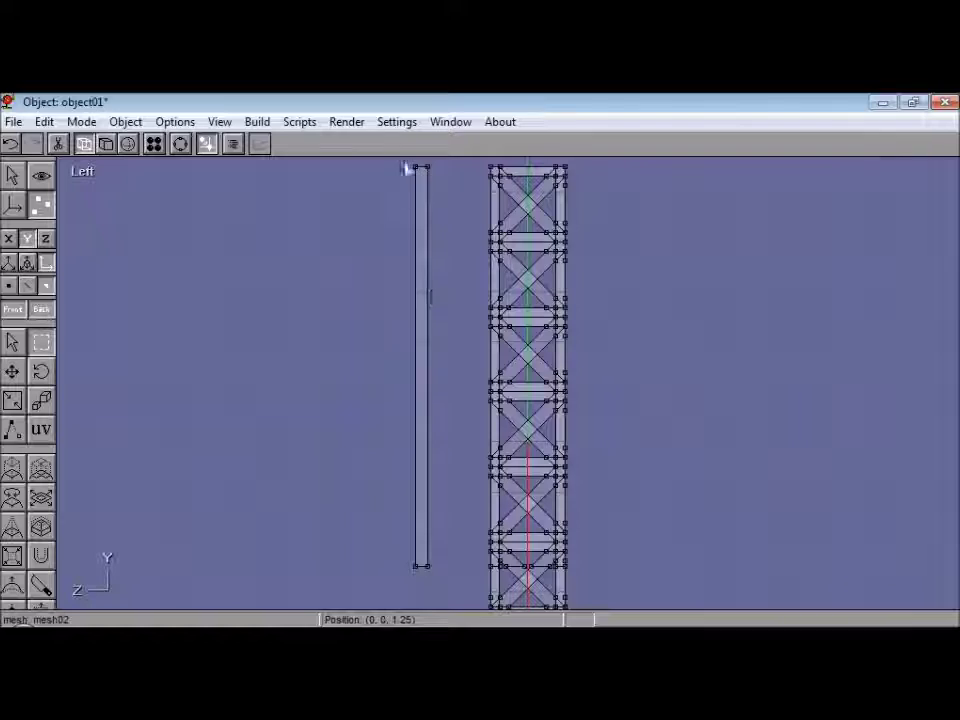
key(ctrl+r)
drag(410, 428, 476, 370)
click(17, 342)
click(13, 149)
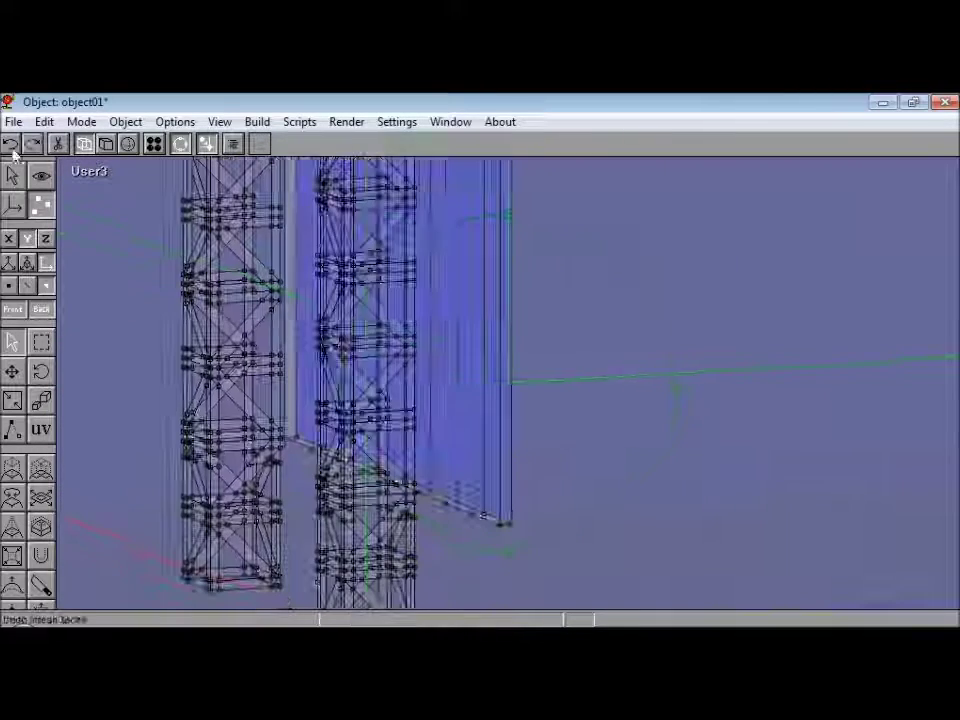
click(13, 149)
- Inspect the mesh parameters of both towers in the front view without changing them
click(92, 173)
click(64, 296)
click(89, 171)
click(64, 255)
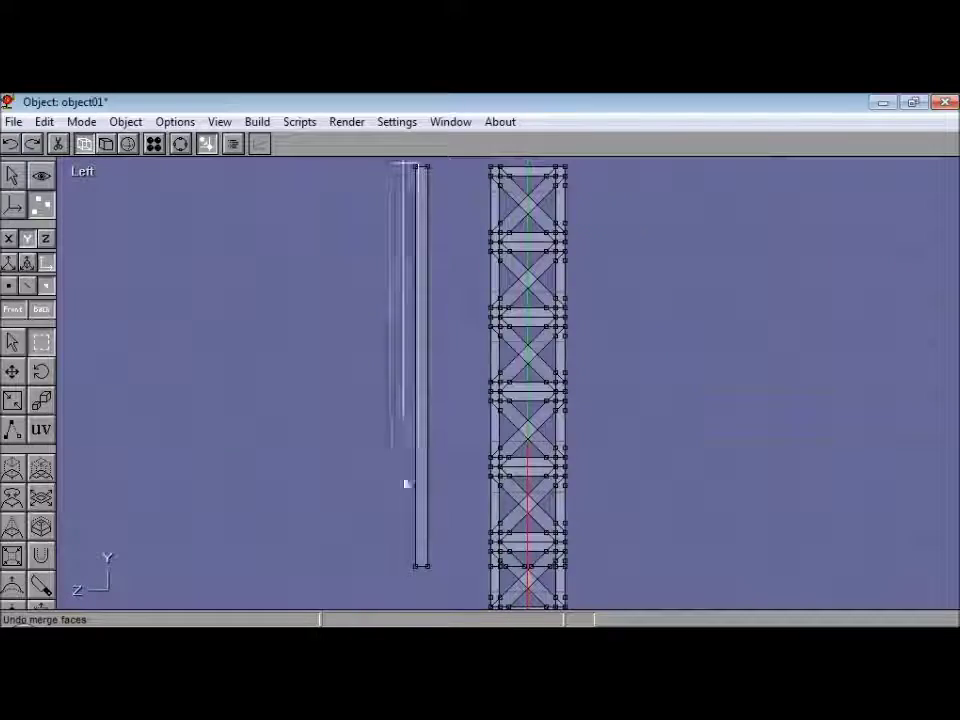
right_drag(408, 572, 546, 339)
click(89, 171)
click(77, 214)
click(10, 176)
double_click(383, 365)
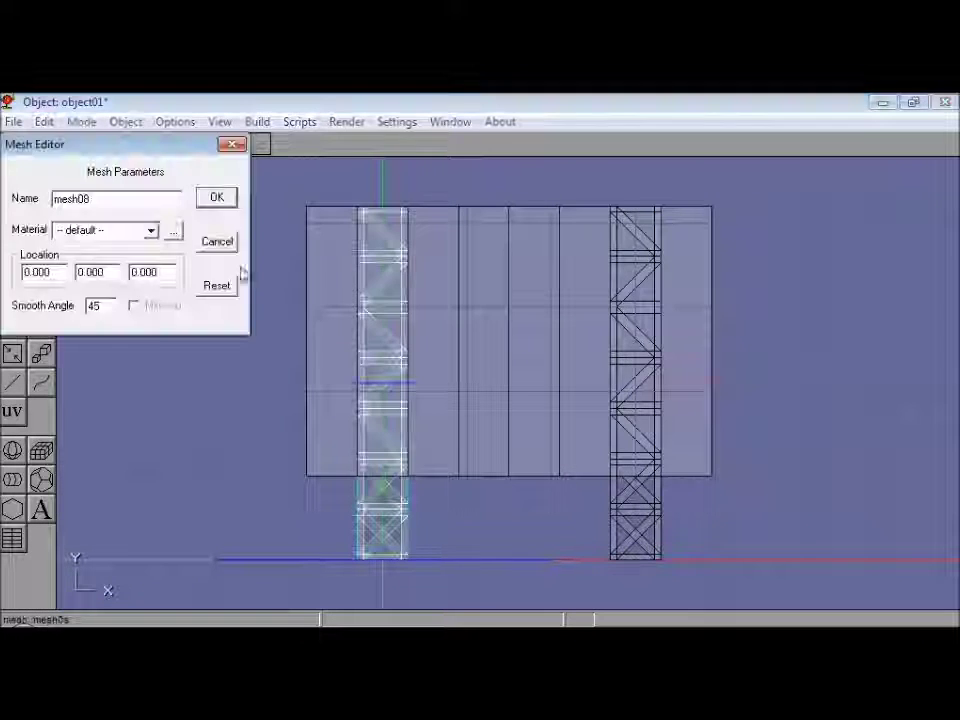
click(217, 242)
double_click(636, 365)
click(217, 242)
- Combine the two towers and move them up along Y to position (0, 15.3, 0), clear of the panel
right_click(383, 365)
click(254, 123)
click(282, 168)
click(393, 508)
click(12, 324)
drag(393, 508, 514, 340)
click(181, 145)
drag(450, 340, 525, 380)
click(181, 145)
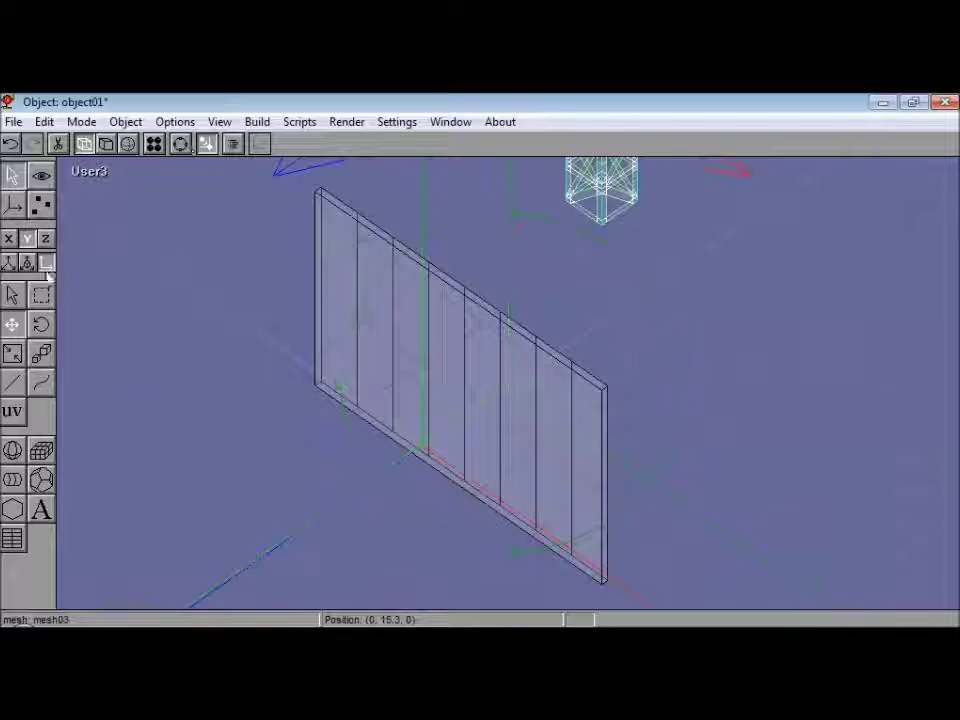
- Merge the intermediate points along the panel's upper front edge with a maximum merge distance of 1
click(41, 204)
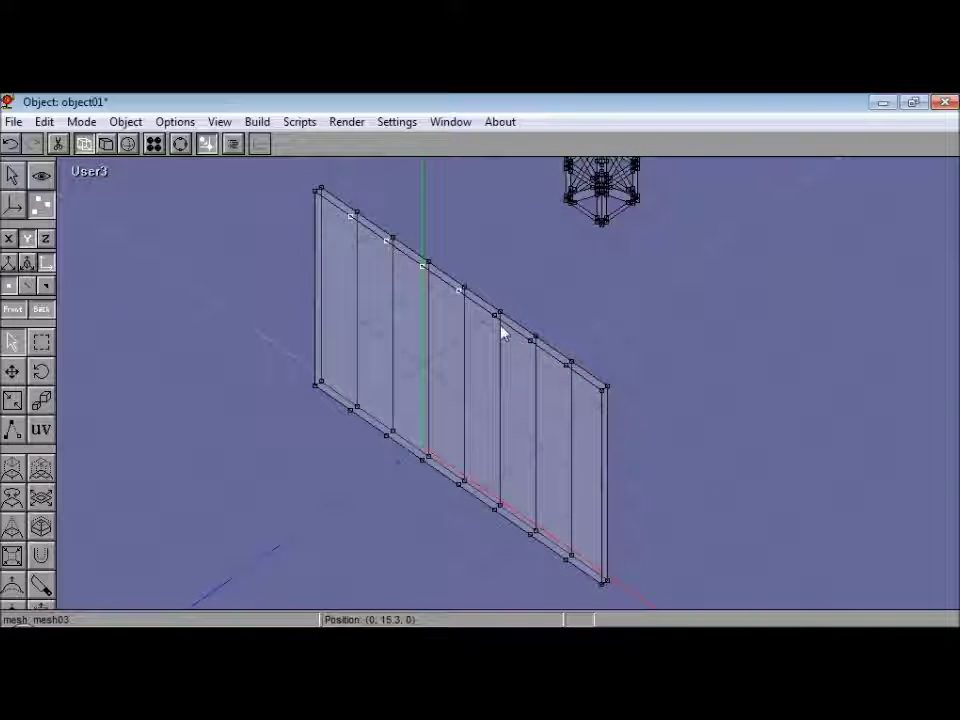
click(44, 121)
click(129, 564)
text(1)
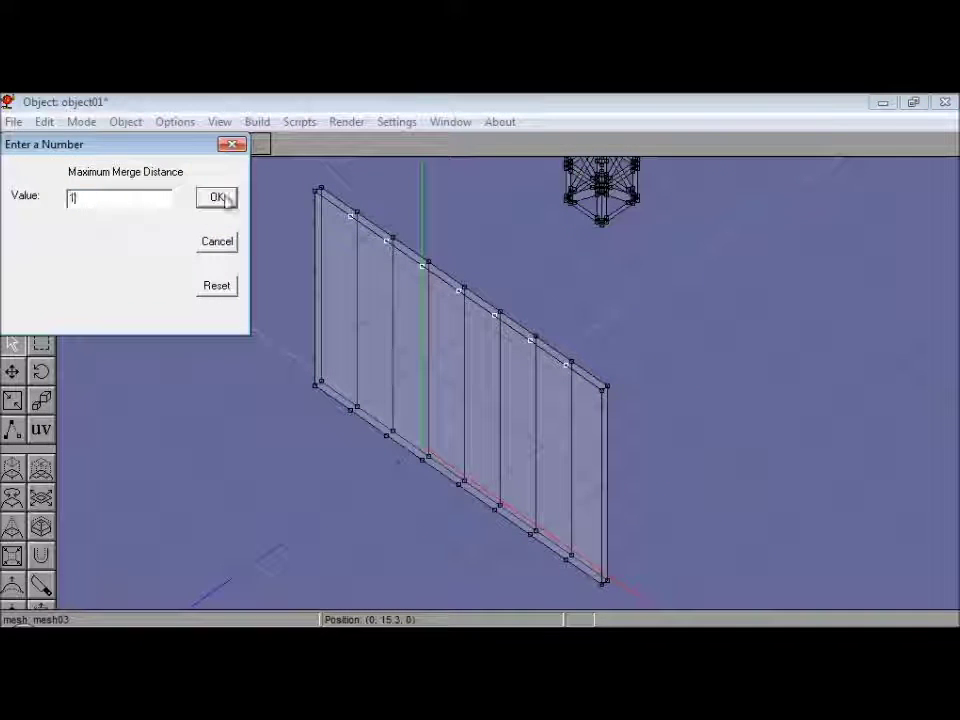
click(218, 199)
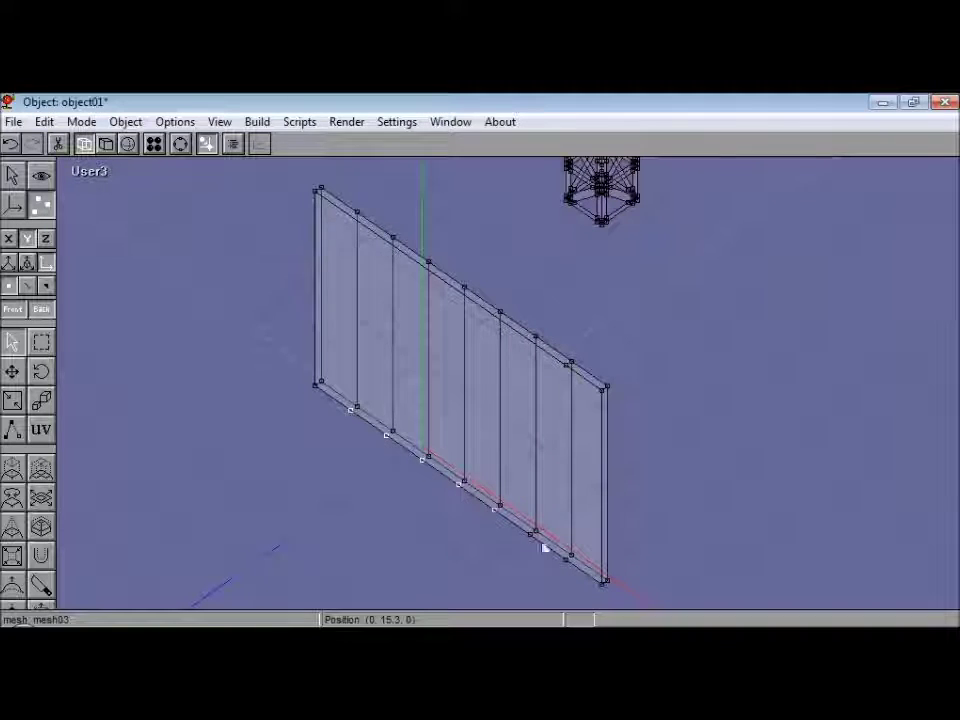
- Merge the intermediate points along the panel's lower front edge with a maximum merge distance of 5
click(49, 122)
click(129, 564)
text(5)
click(217, 196)
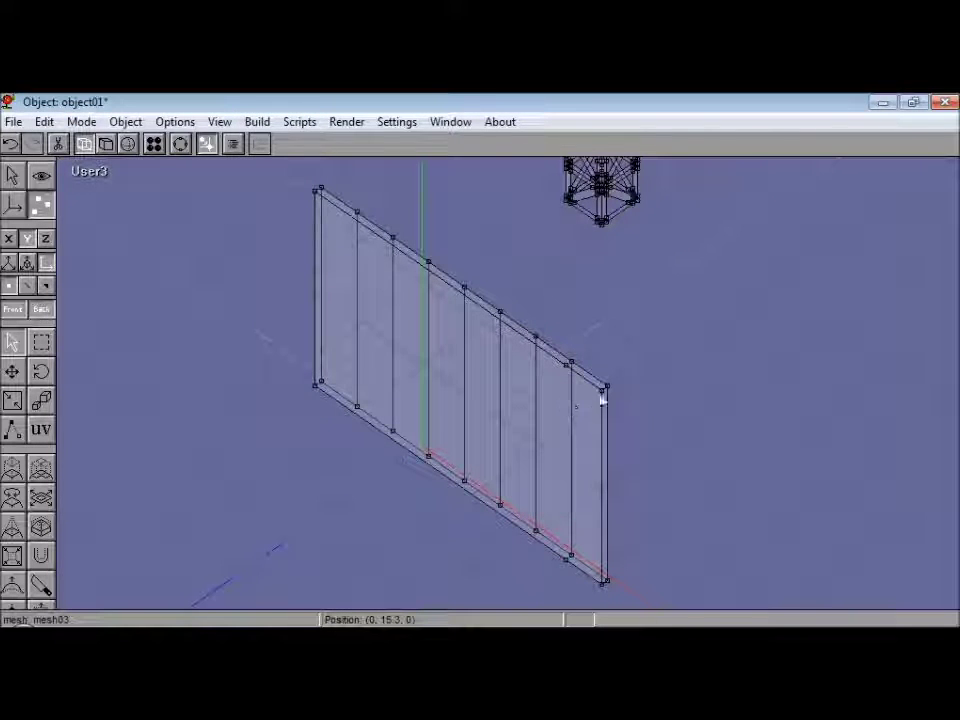
- Relocate the remaining upper and lower front-edge points onto the panel's nearest end corners by editing their point locations
double_click(601, 389)
click(217, 197)
double_click(566, 365)
click(217, 197)
drag(74, 278, 5, 281)
double_click(566, 559)
click(217, 197)
- Select the points around the panel's end corners and merge the coincident ones
click(42, 342)
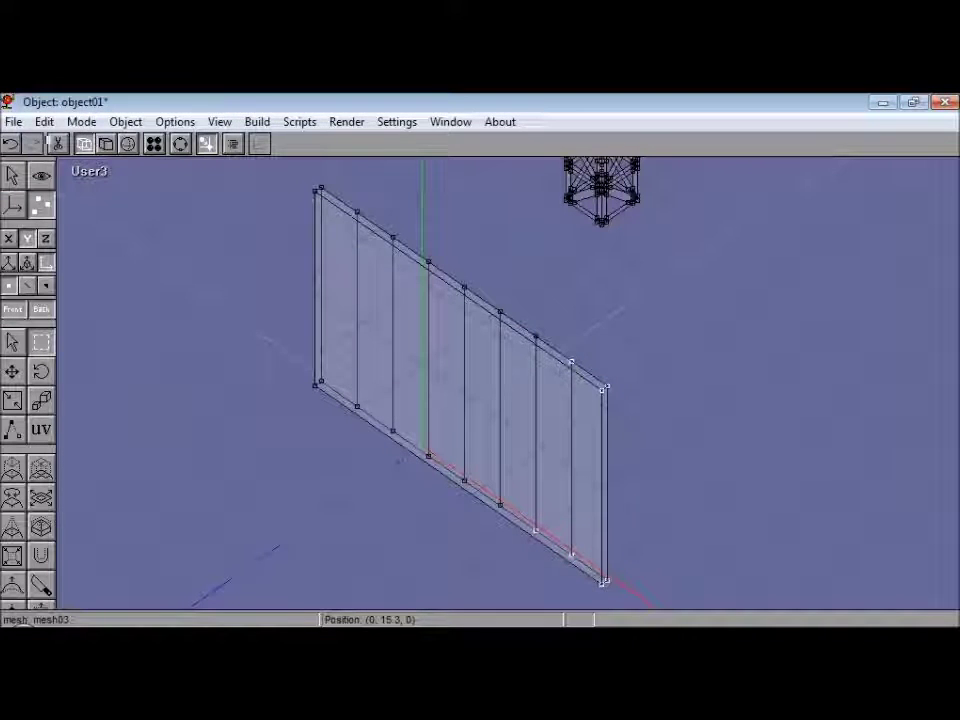
click(45, 122)
click(129, 564)
click(229, 200)
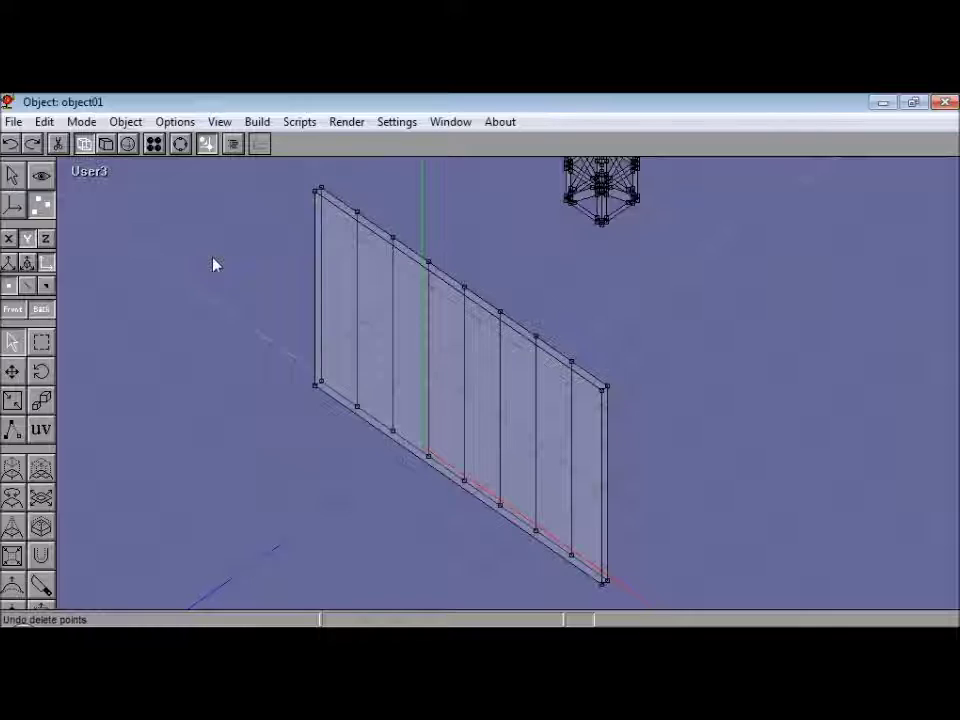
- Reset the raised towers' Y location so that they stand behind the panel again
click(12, 175)
click(8, 287)
double_click(601, 190)
drag(110, 272, 12, 270)
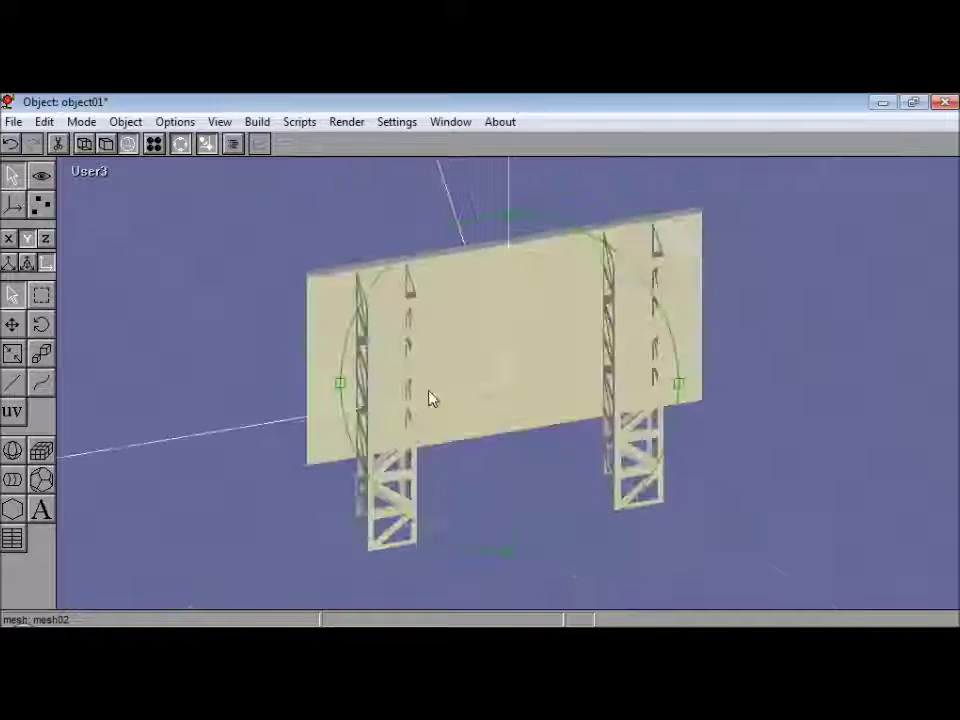
- Try insetting the panel's front face, undo the inset, and edit the snap-to-grid spacing
drag(428, 399, 400, 405)
click(83, 171)
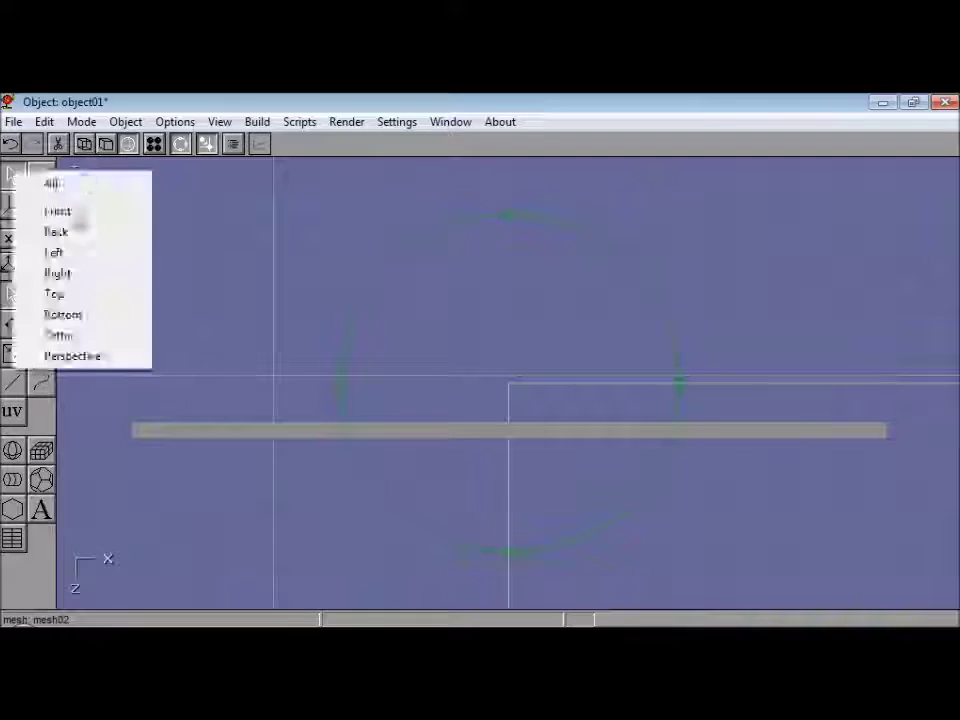
click(57, 211)
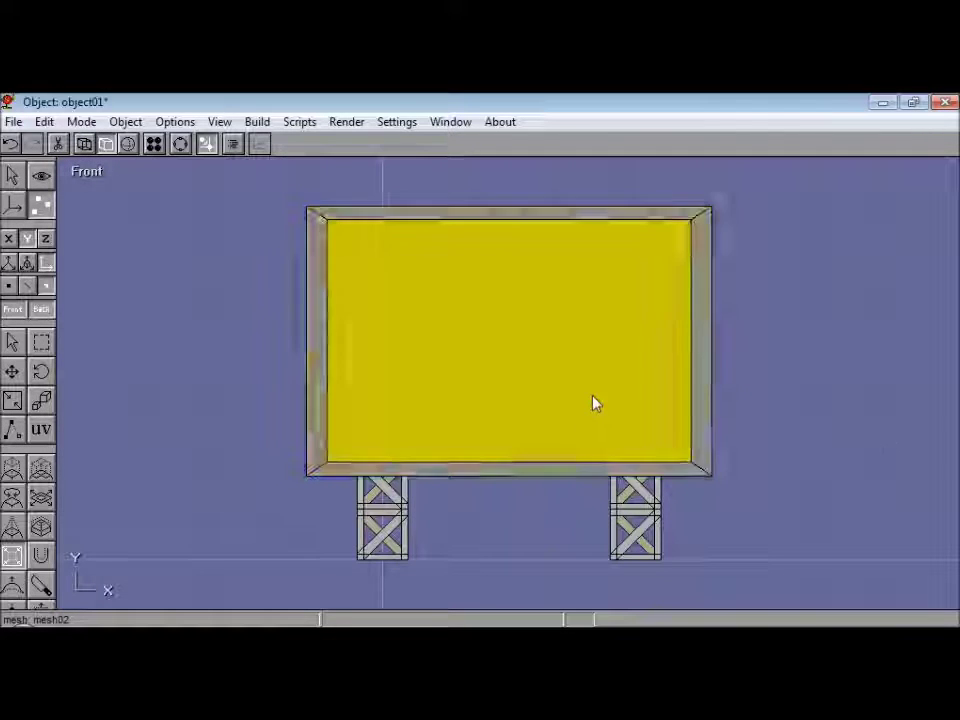
key(ctrl+z)
click(125, 121)
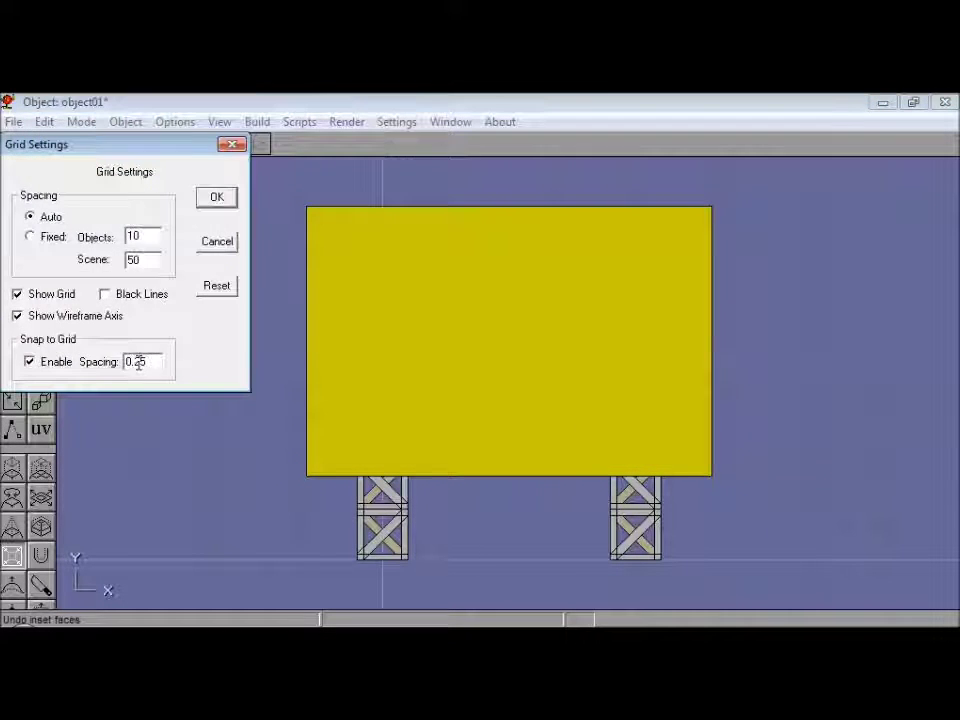
click(216, 197)
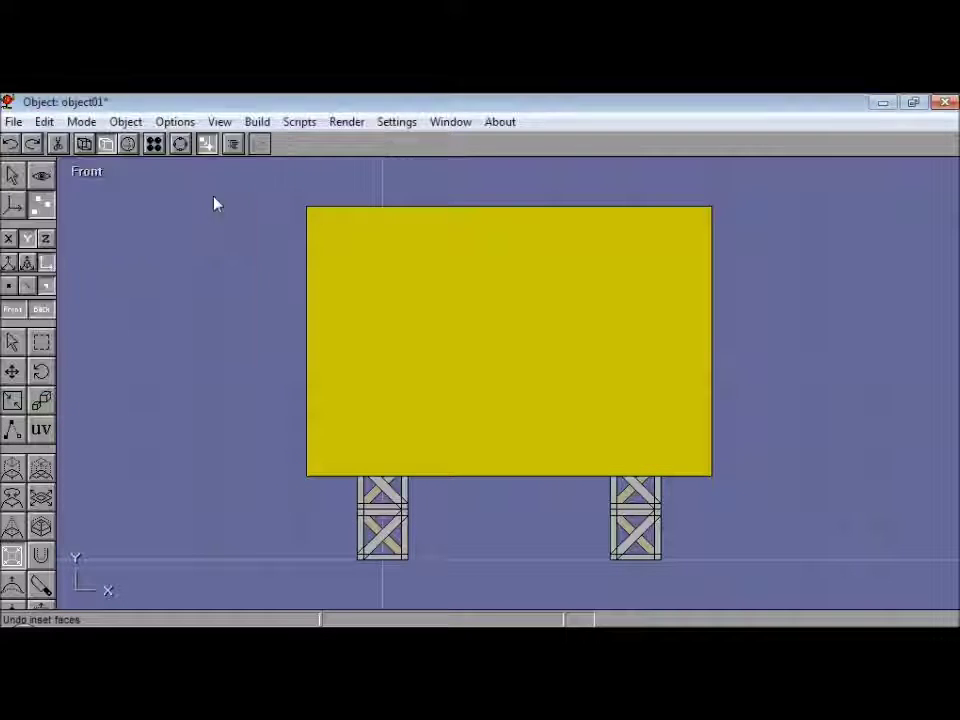
- Try the inset of the panel's front face again in the shaded front view
click(84, 147)
click(43, 289)
click(420, 320)
click(128, 145)
click(12, 556)
drag(233, 399, 640, 396)
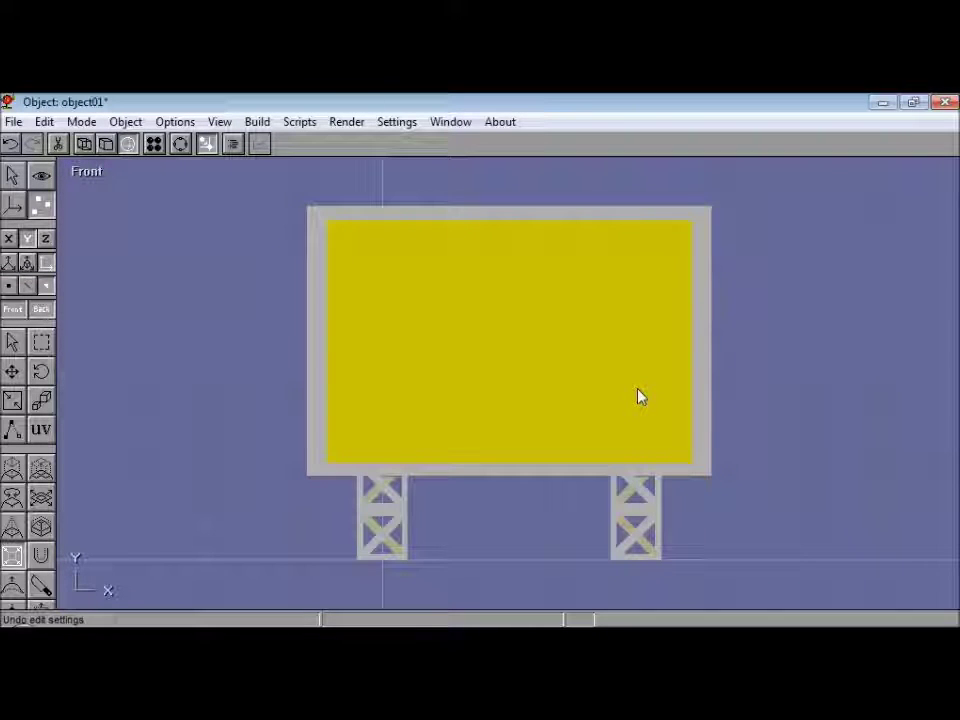
- Undo the inset and set the snap-to-grid spacing to 0.01
click(175, 121)
click(191, 191)
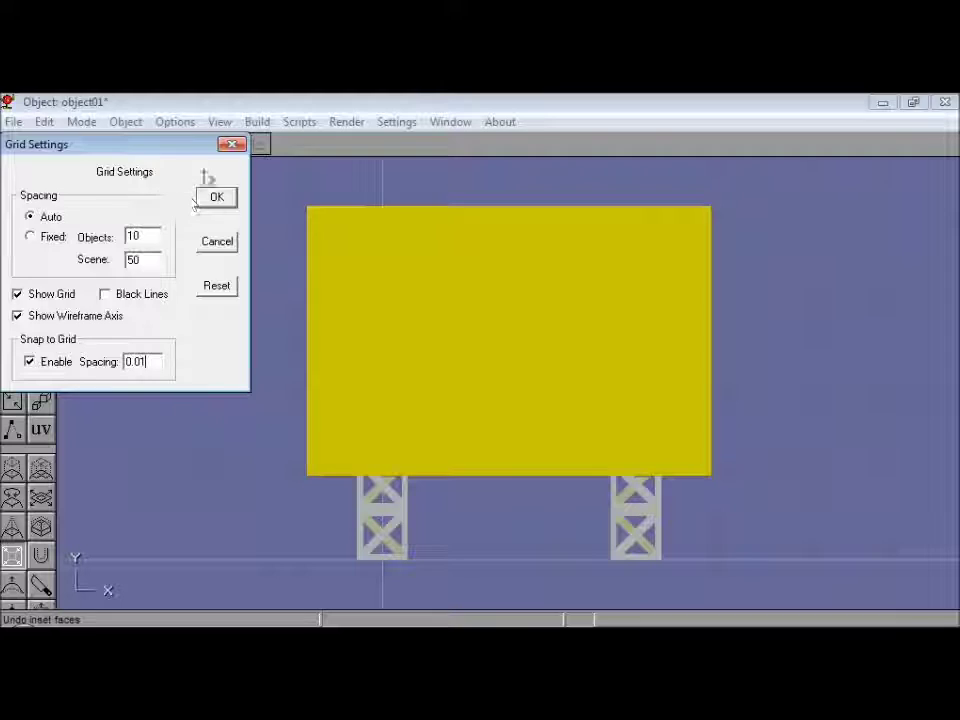
click(216, 196)
- Readjust the snap-to-grid spacing around another small inset attempt on the panel's front face
drag(133, 361, 188, 374)
click(216, 196)
drag(410, 258, 412, 256)
click(125, 121)
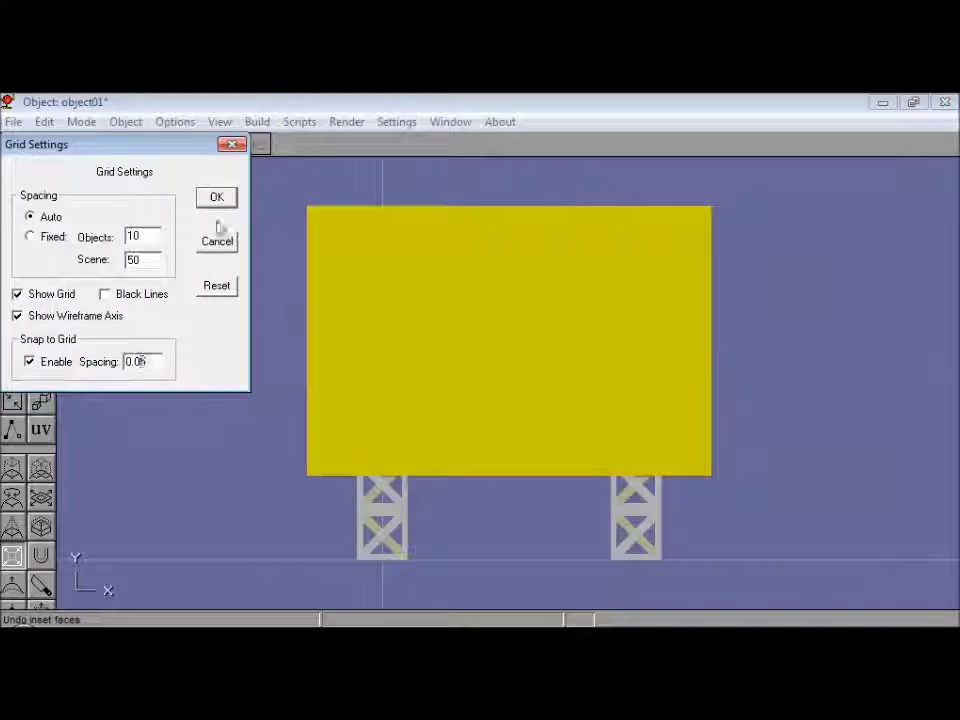
click(216, 196)
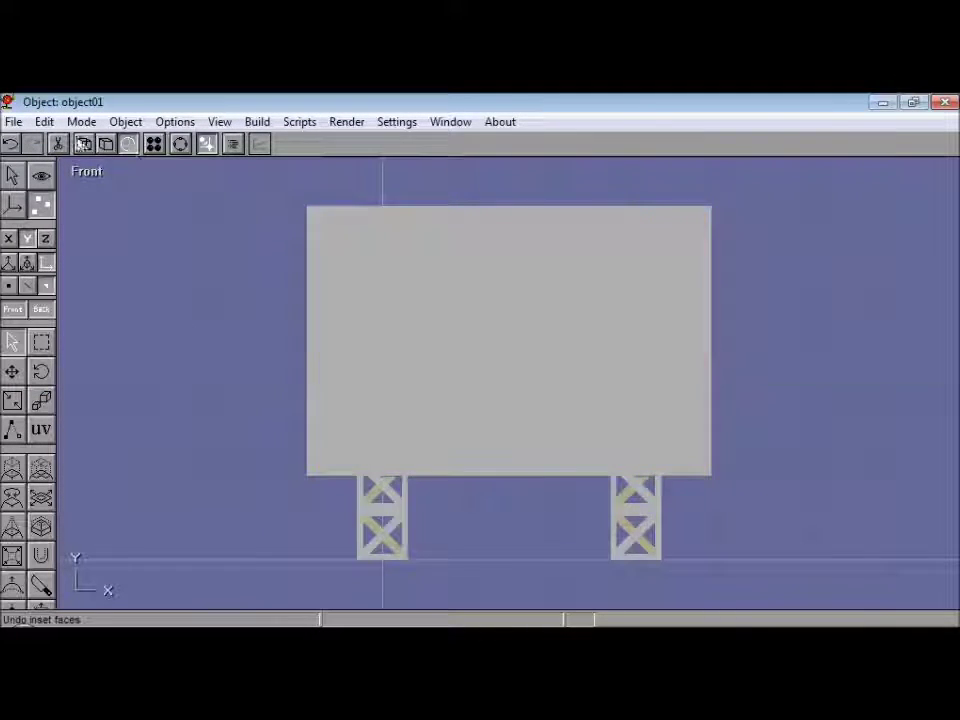
- Examine the panel and both towers from several angles in wireframe
click(84, 144)
click(180, 144)
drag(527, 368, 543, 351)
click(178, 147)
click(13, 176)
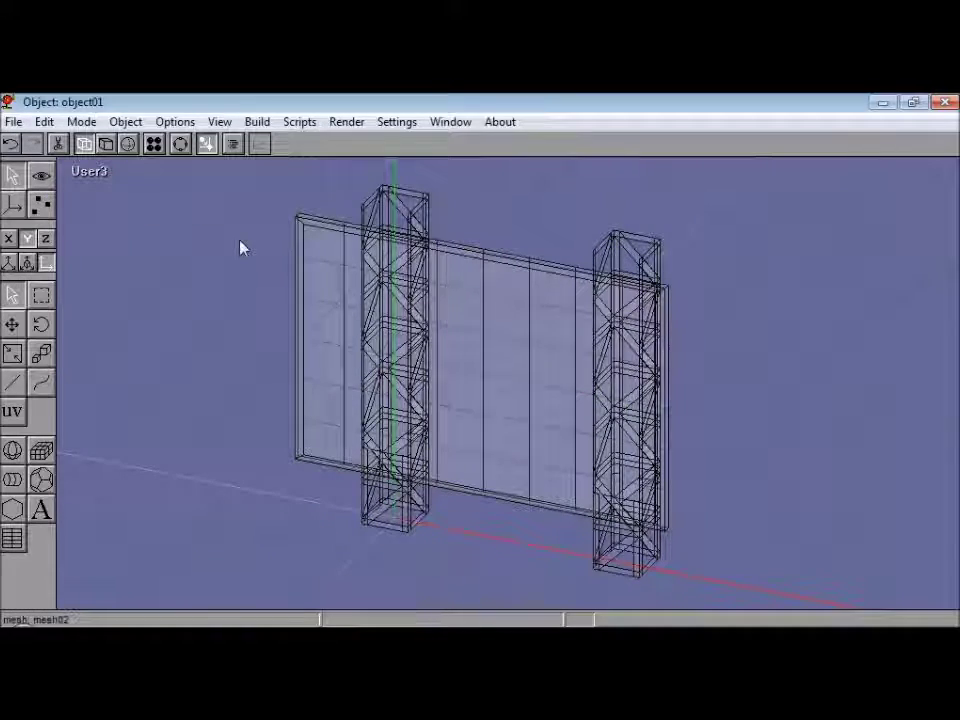
click(150, 143)
click(178, 146)
drag(469, 371, 536, 400)
click(181, 146)
right_drag(520, 372, 349, 343)
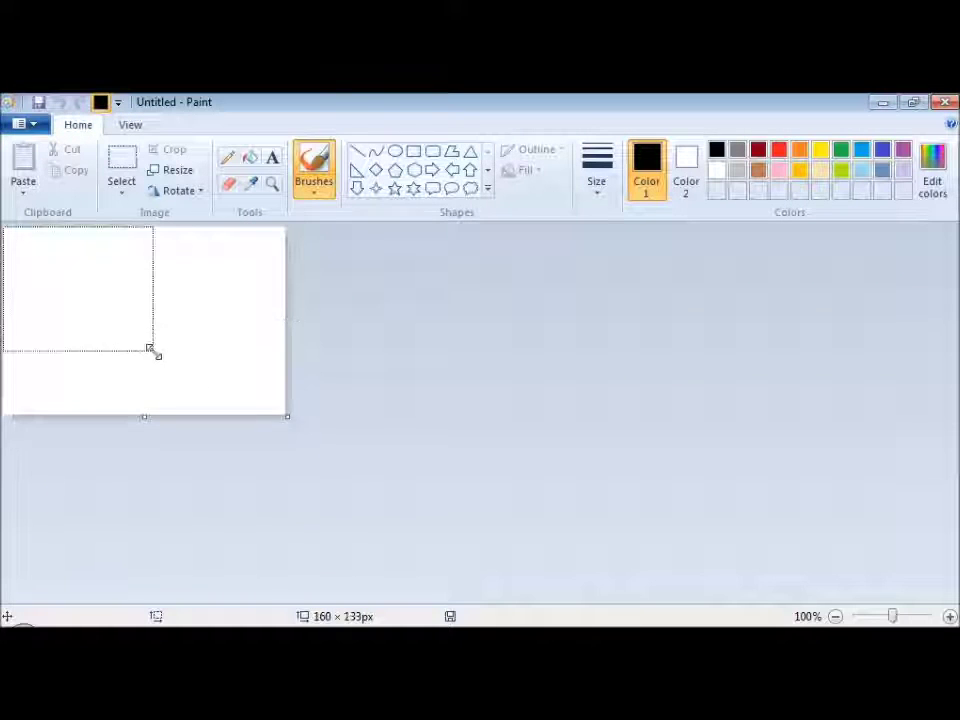
- Switch to Paint and size the blank canvas to 128 by 128 pixels
drag(150, 350, 147, 357)
click(20, 124)
click(174, 463)
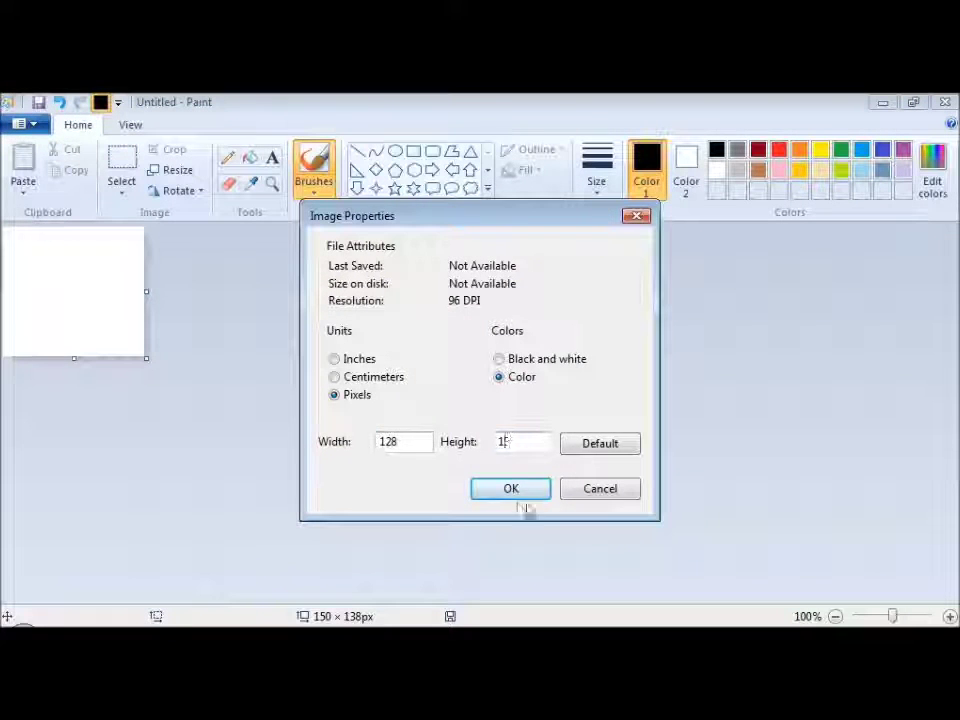
click(513, 488)
- Draw a 64 by 64 pixel square in the canvas's upper-left quarter and fill it with black
ctrl+scroll(790, 505, up, 2)
click(596, 170)
click(591, 230)
drag(5, 232, 88, 335)
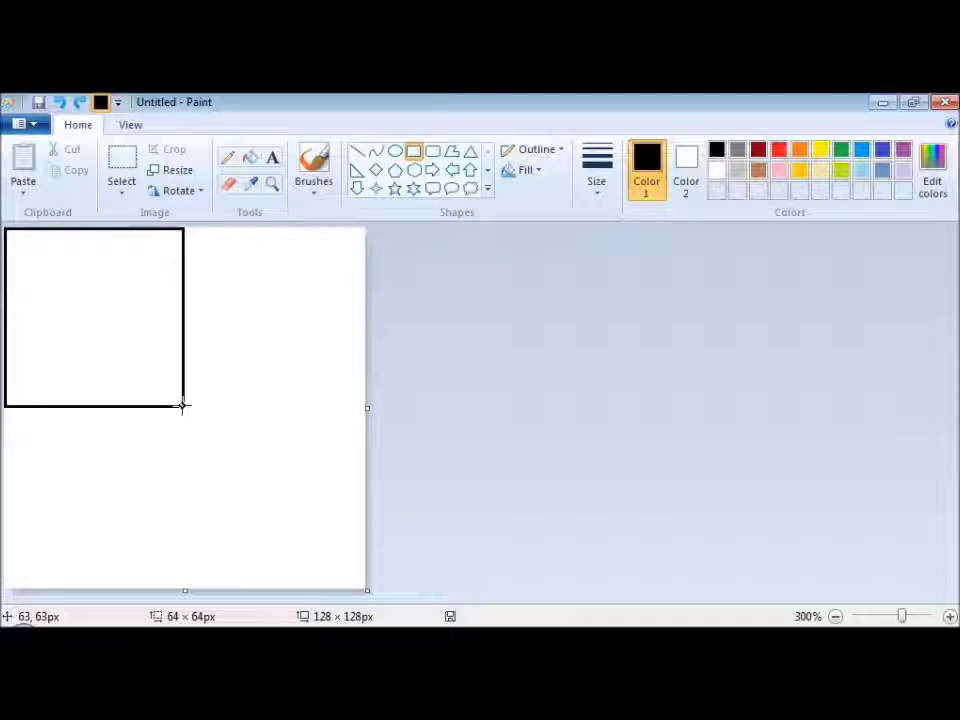
click(250, 157)
click(138, 300)
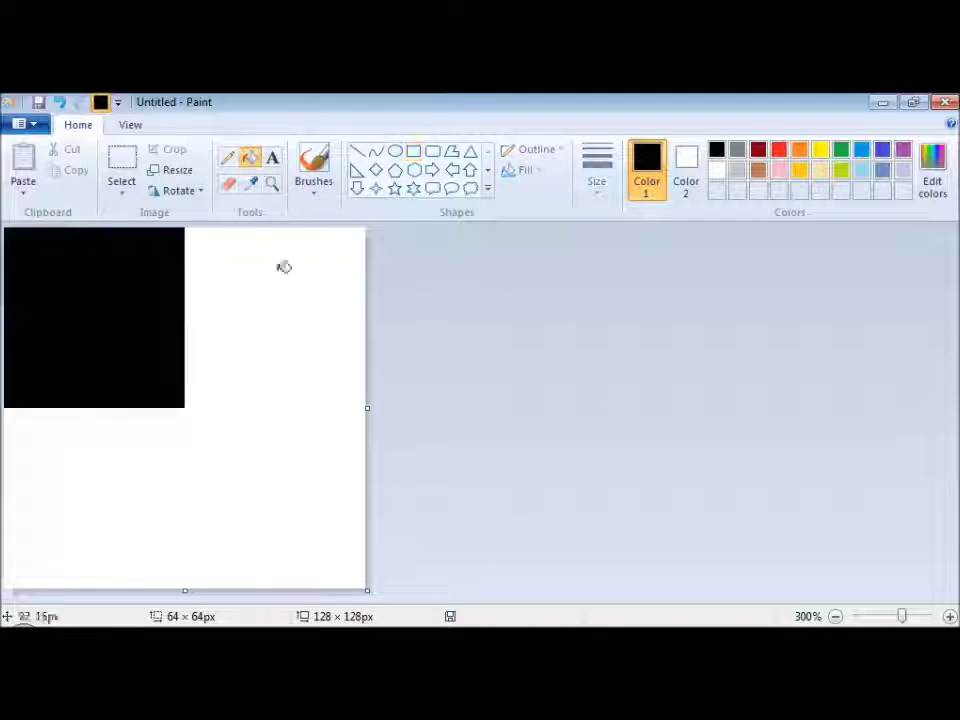
- Copy the black square directly below itself so that black covers the canvas's left half, undoing any stray change
click(123, 160)
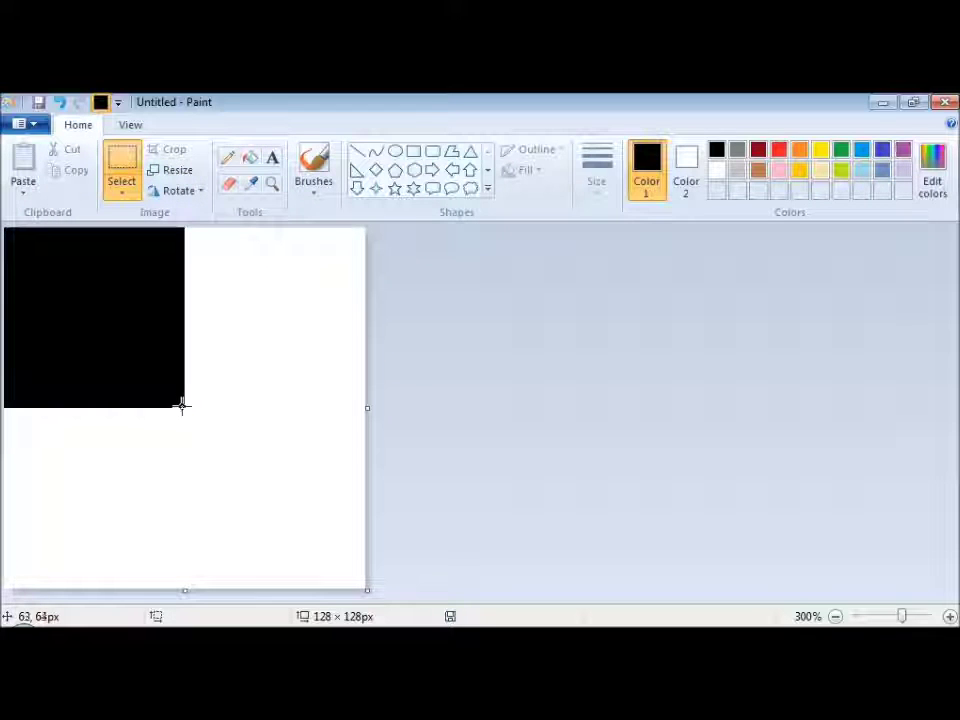
drag(132, 405, 76, 598)
right_click(168, 243)
key(ctrl+z)
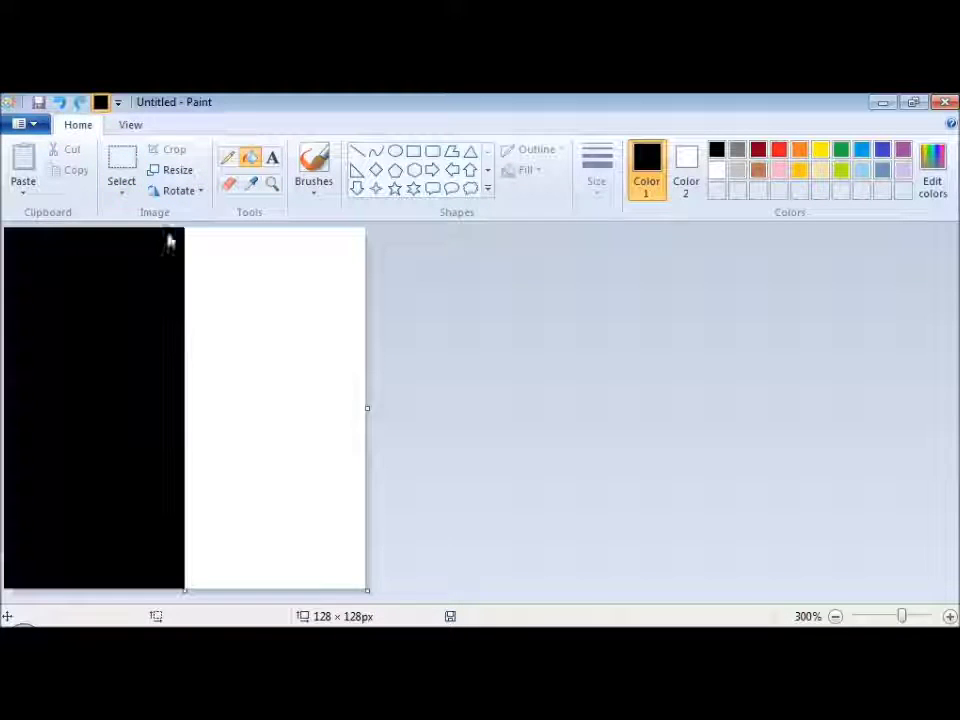
- Fill the canvas's left half with teal (0, 168, 168) and its right half with darker teal (0, 132, 132)
click(841, 152)
click(932, 172)
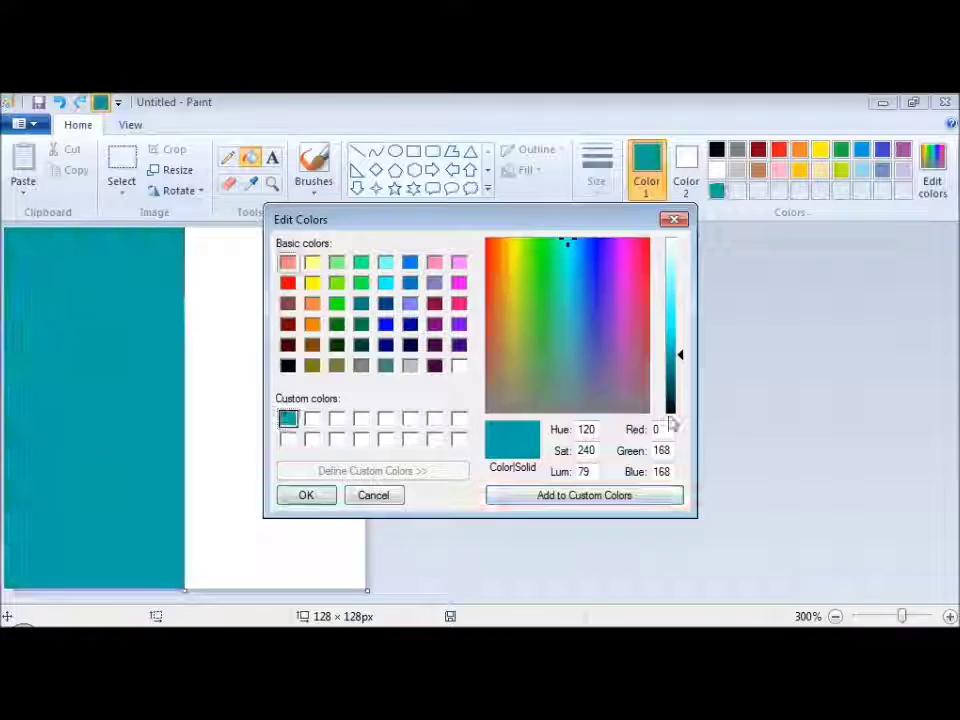
click(670, 368)
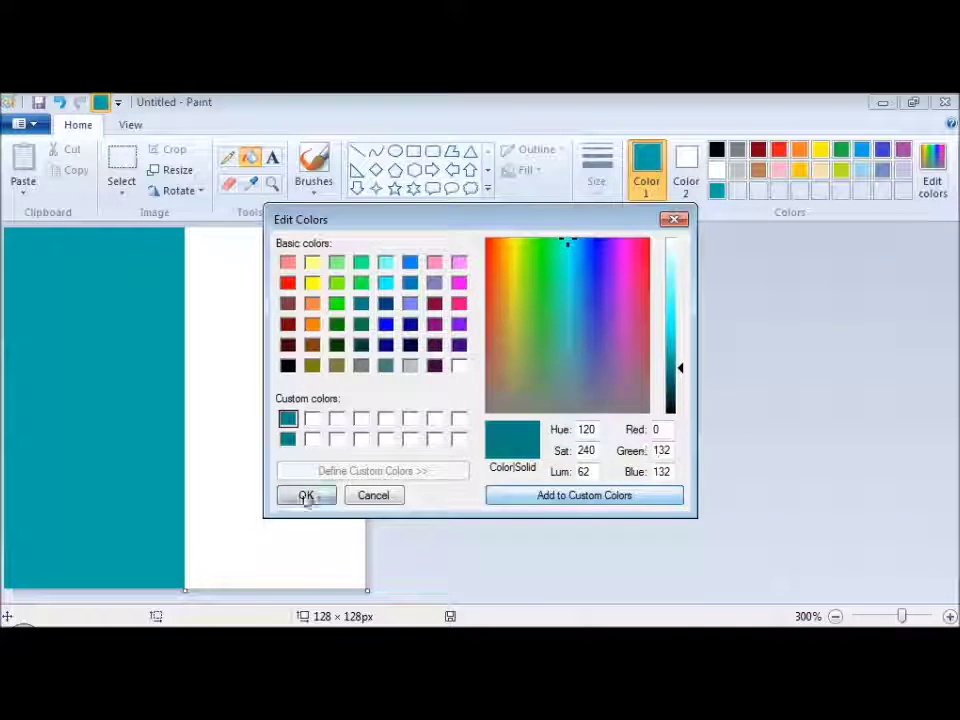
click(306, 498)
click(298, 455)
- Save the two-tone image as signsupports.png and save a JPEG copy as signsupports.jpg
click(39, 103)
text(signsupports)
click(449, 566)
click(19, 123)
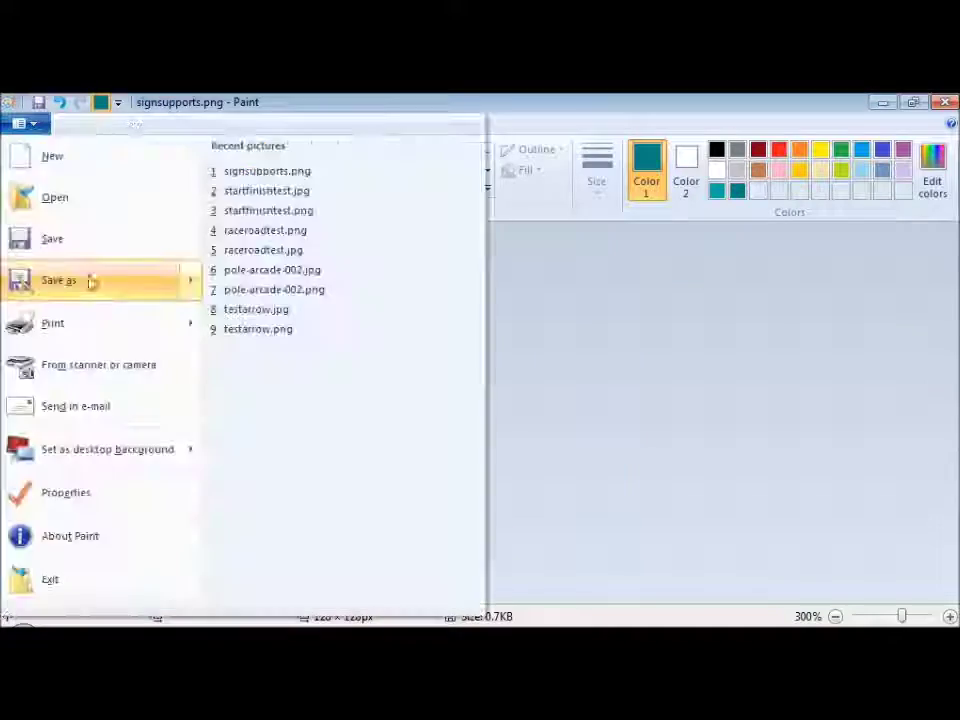
click(101, 290)
click(347, 518)
click(352, 587)
click(483, 557)
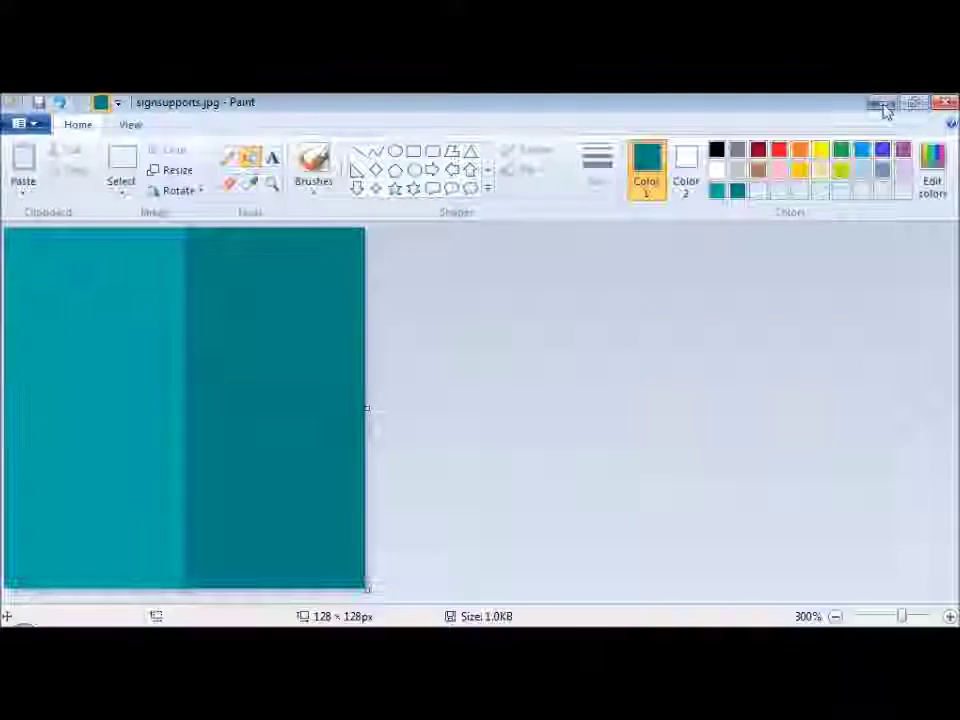
- Return to Anim8or and create a new material named sign_main
click(884, 110)
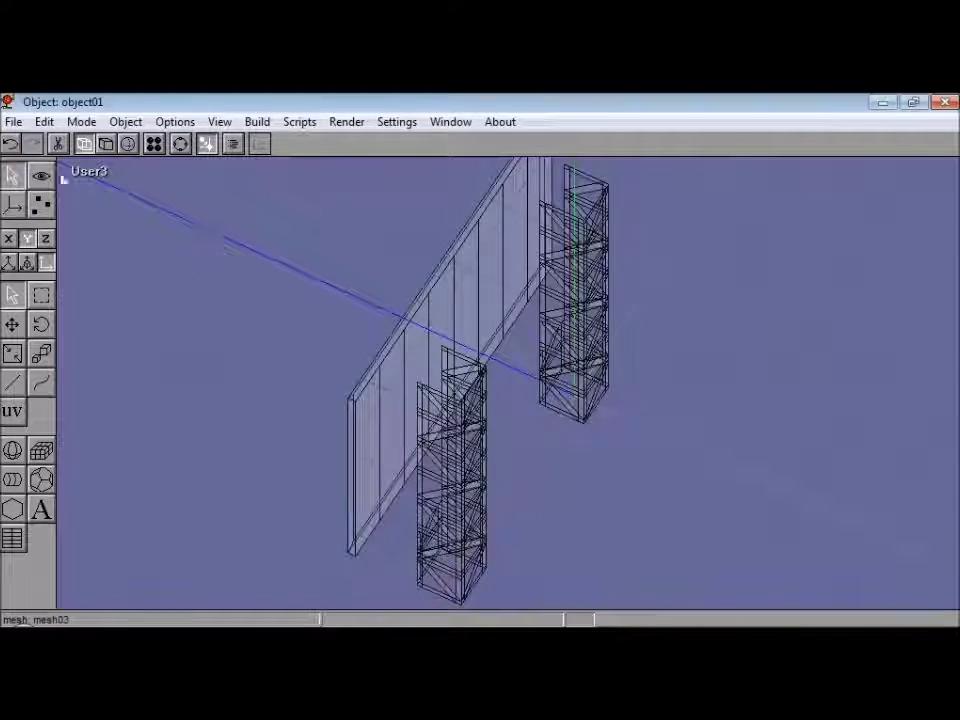
key(t)
click(259, 122)
click(154, 148)
click(112, 190)
drag(129, 198, 12, 220)
text(sign)
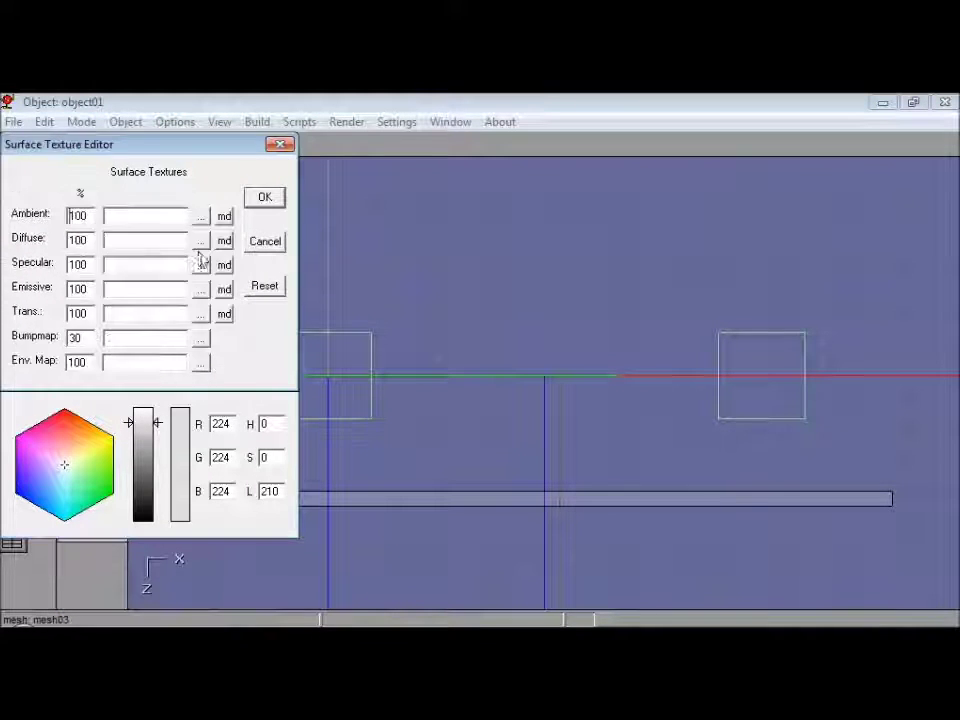
- Load signsupports.jpg from My Documents as the sign_main material's texture and accept the material
click(58, 300)
click(255, 135)
click(107, 214)
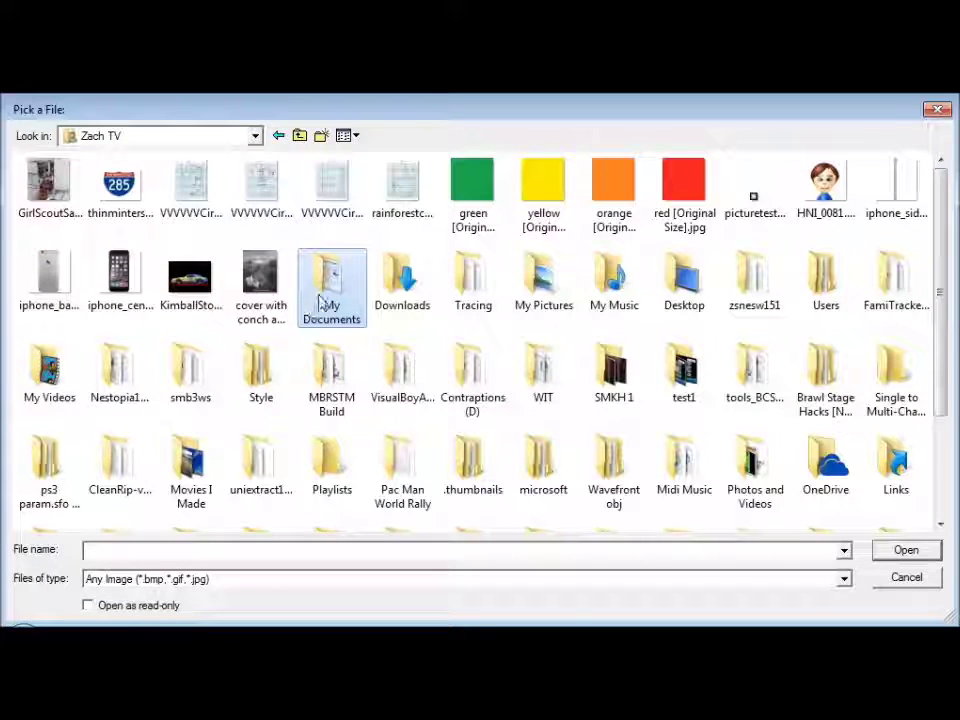
double_click(320, 303)
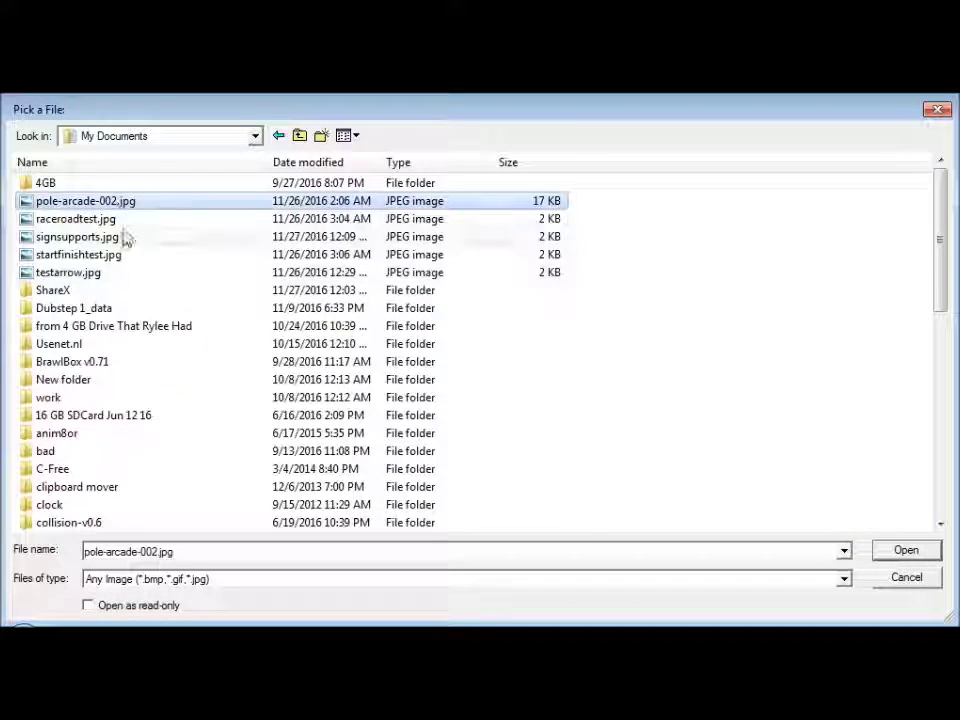
click(127, 237)
click(906, 550)
click(214, 195)
click(264, 197)
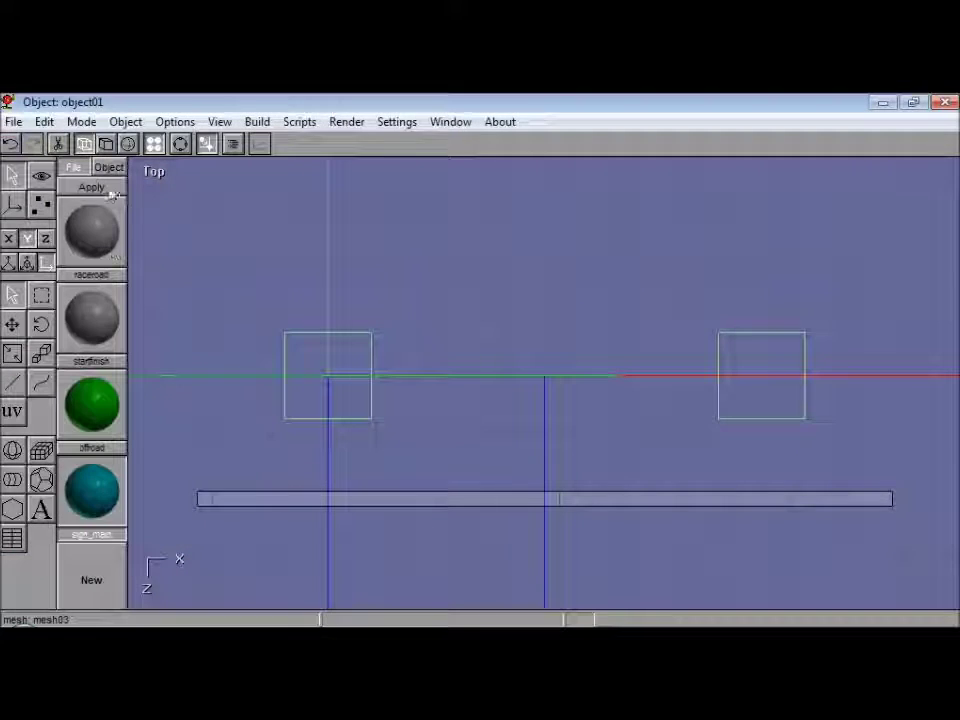
- Apply the sign_main material to the towers and adjust its UV mapping
click(20, 410)
right_drag(470, 409, 519, 367)
drag(519, 367, 543, 389)
drag(487, 490, 560, 480)
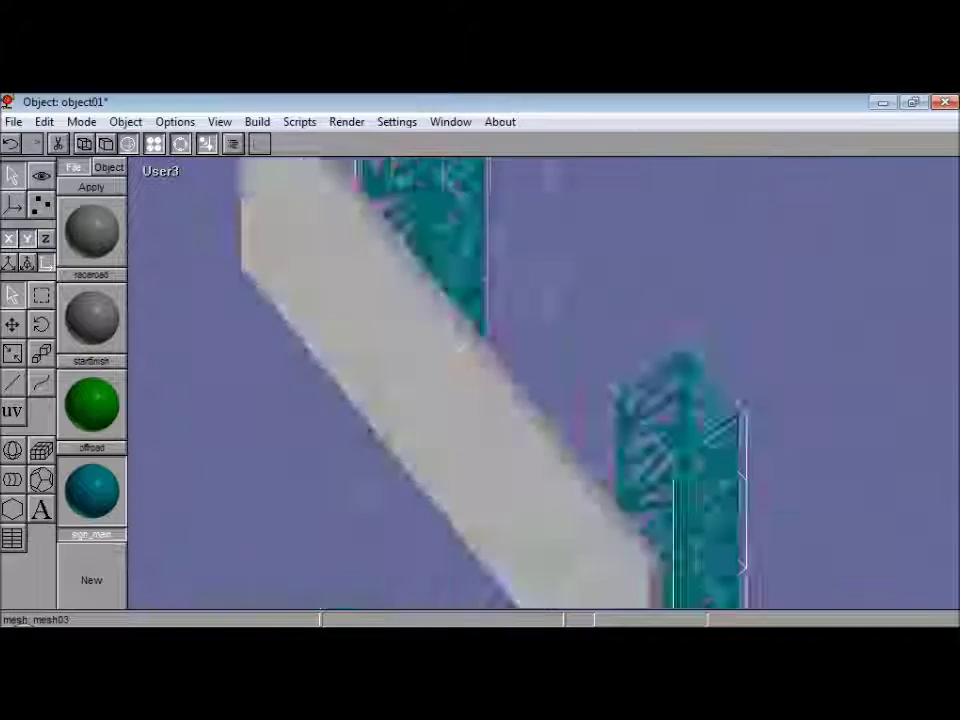
- Apply the sign_main material to the billboard panel in the top view and adjust its UV mapping
drag(518, 408, 418, 390)
click(160, 172)
click(195, 220)
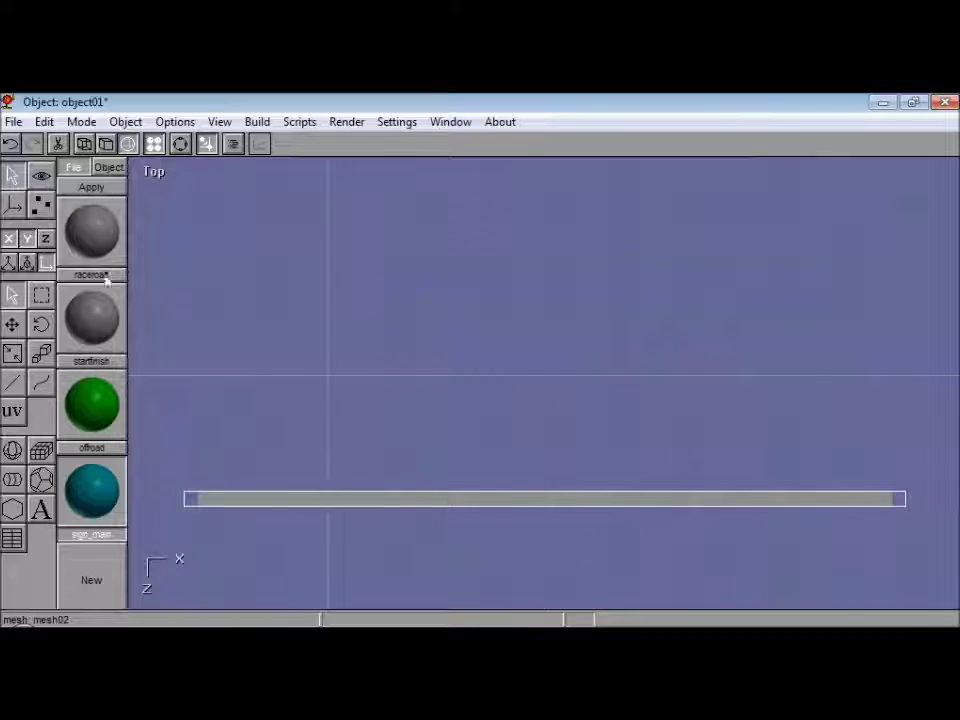
click(91, 187)
click(12, 411)
click(452, 439)
drag(516, 461, 667, 428)
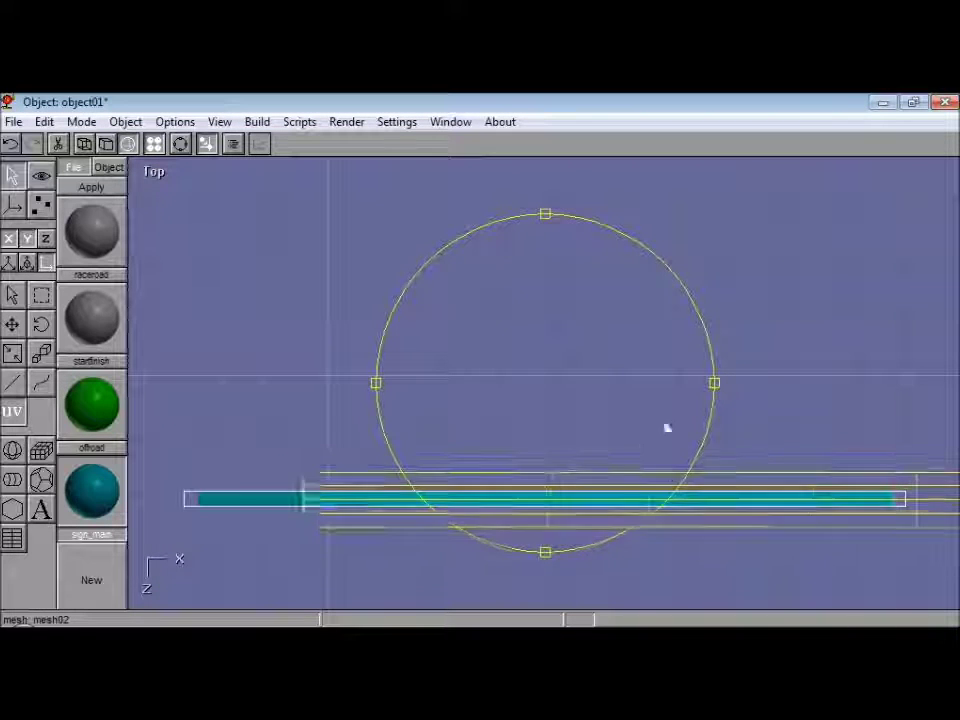
click(14, 295)
- Save the project with the textured panel and towers
click(7, 101)
click(13, 121)
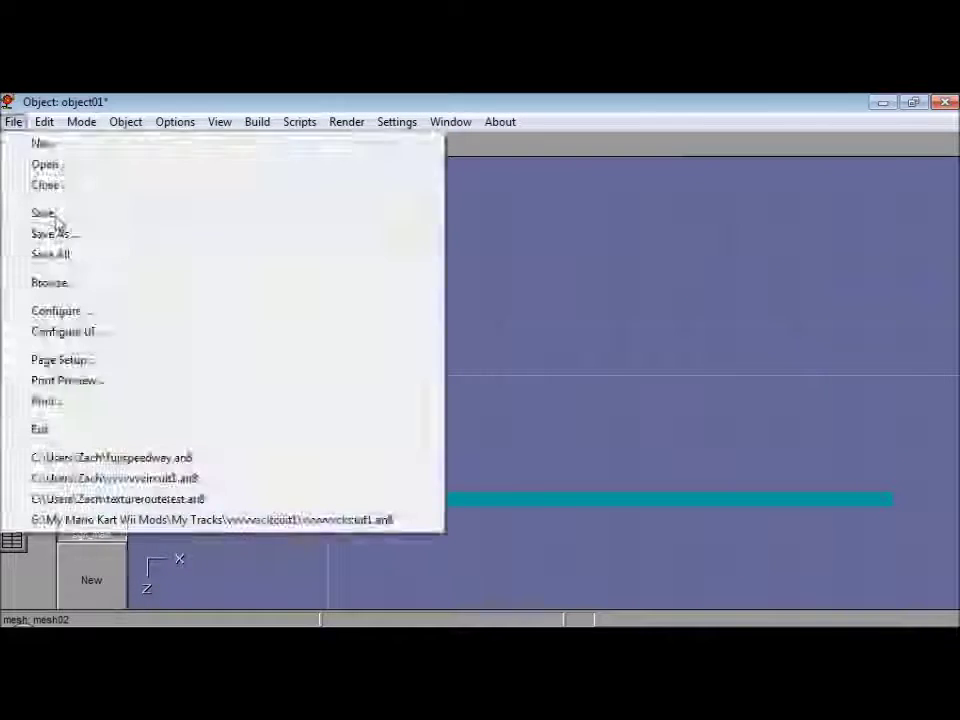
click(43, 212)
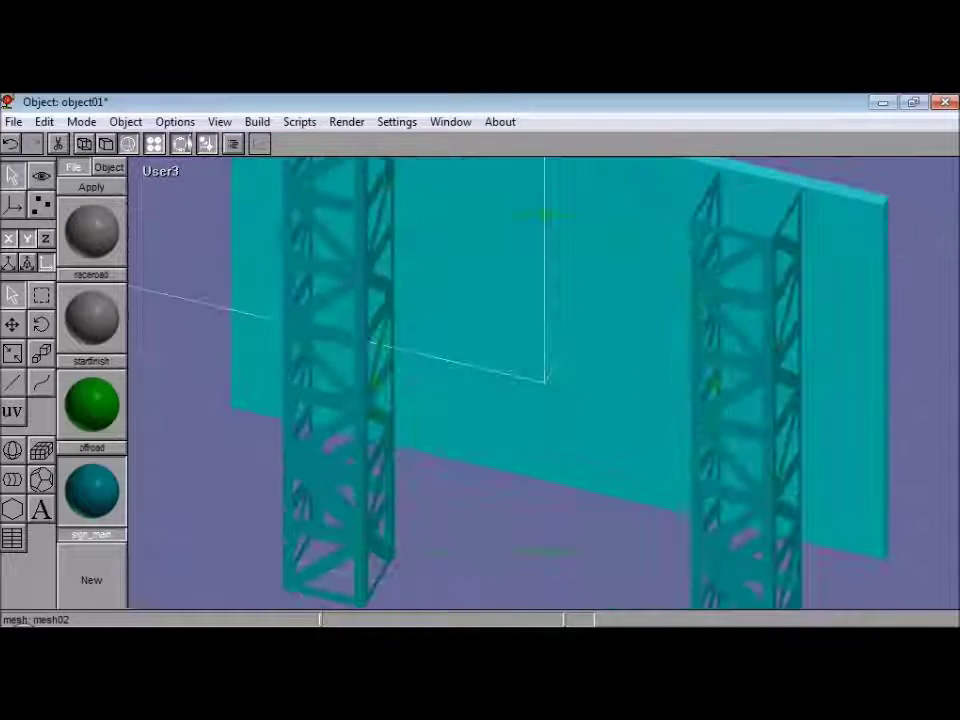
- Join the panel and towers into one mesh and accept the grid settings with snapping enabled at 0.05 spacing
drag(189, 259, 945, 450)
click(257, 121)
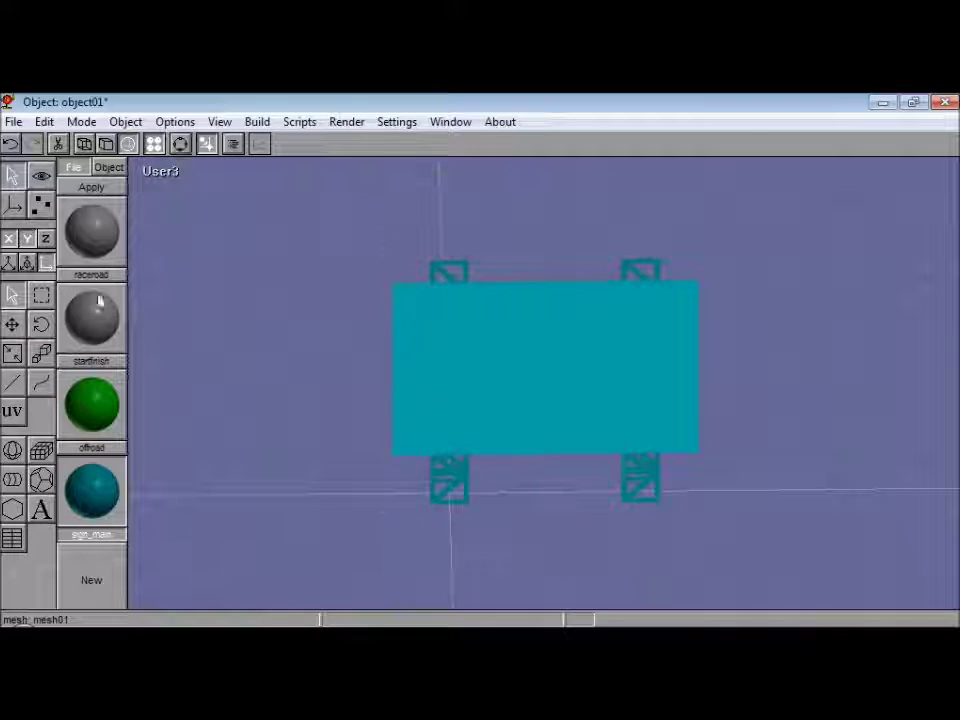
click(160, 172)
click(169, 219)
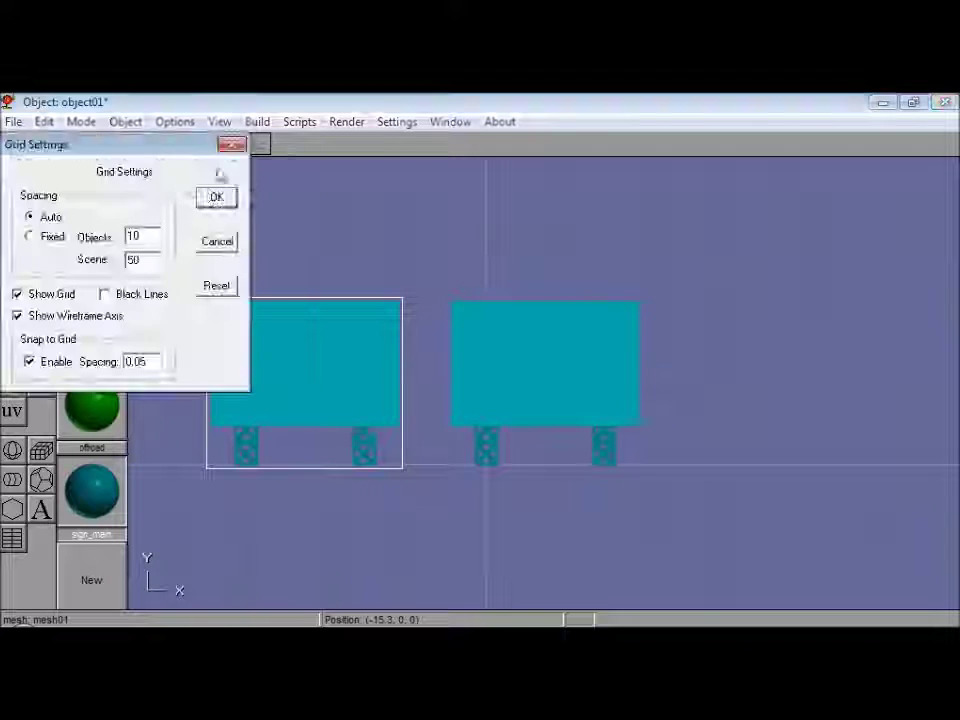
click(214, 195)
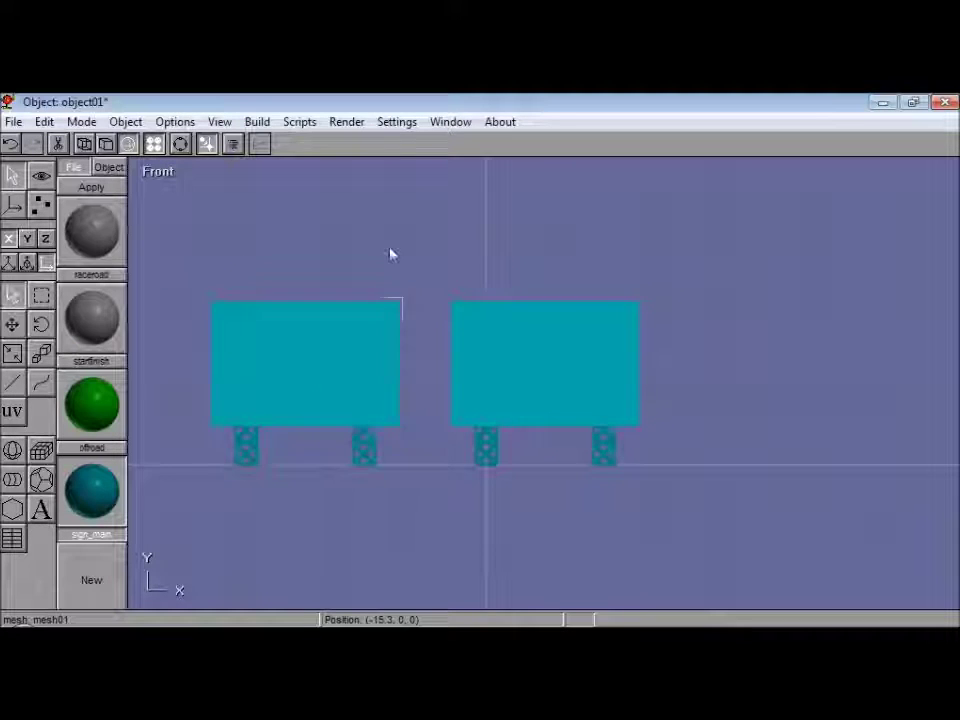
- Select the connected faces of the left billboard's panel in wireframe and switch to object02 to edit its mesh
click(85, 144)
click(302, 364)
click(46, 122)
mouse_move(156, 371)
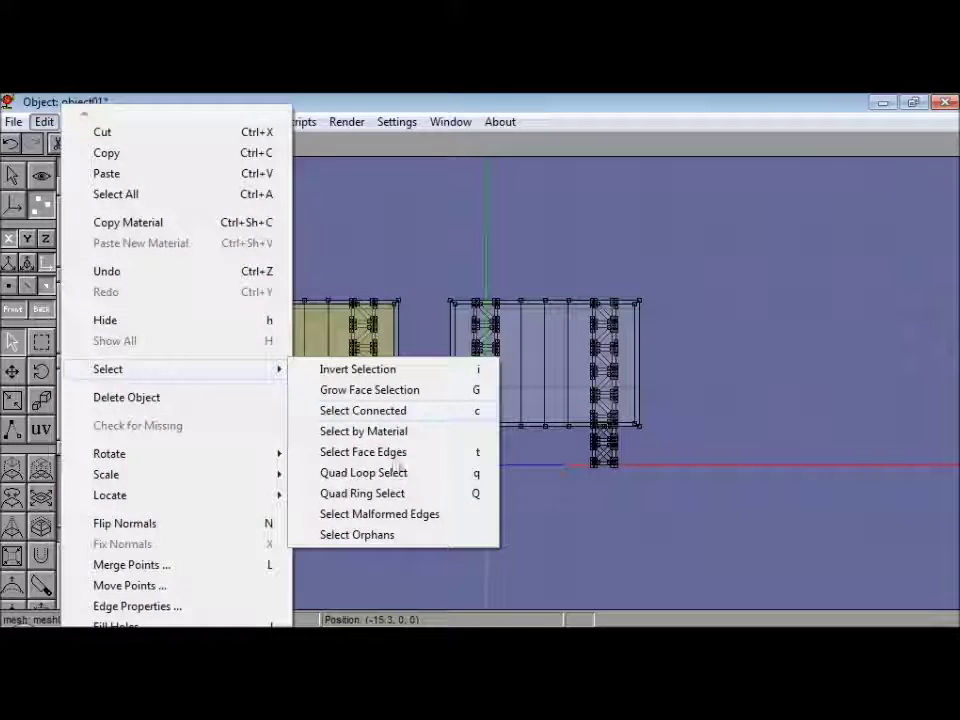
click(380, 410)
click(8, 288)
click(126, 121)
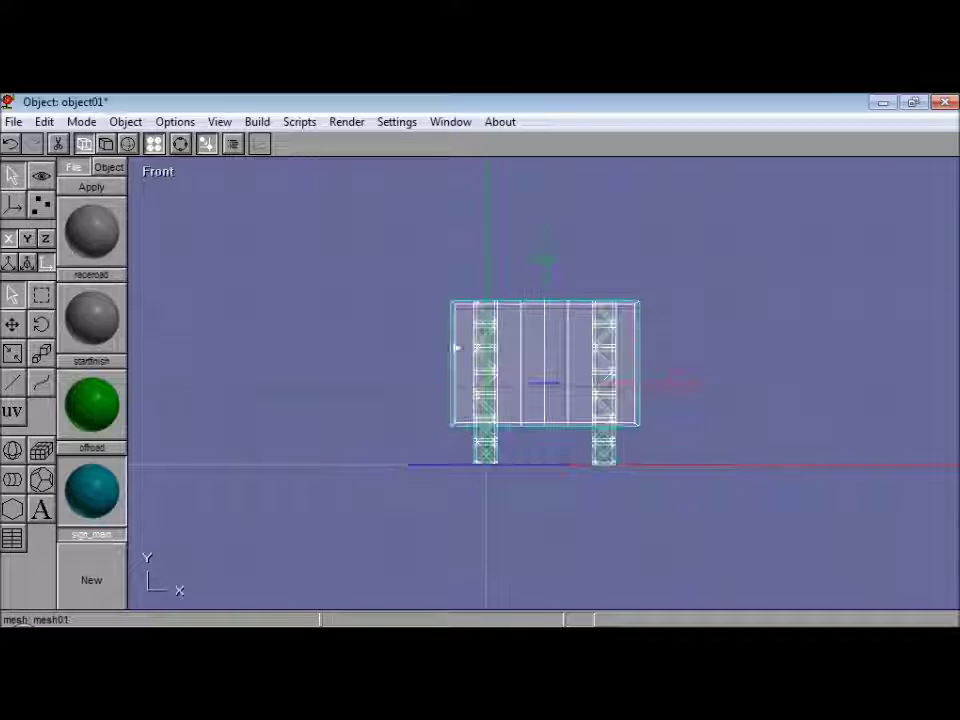
click(157, 274)
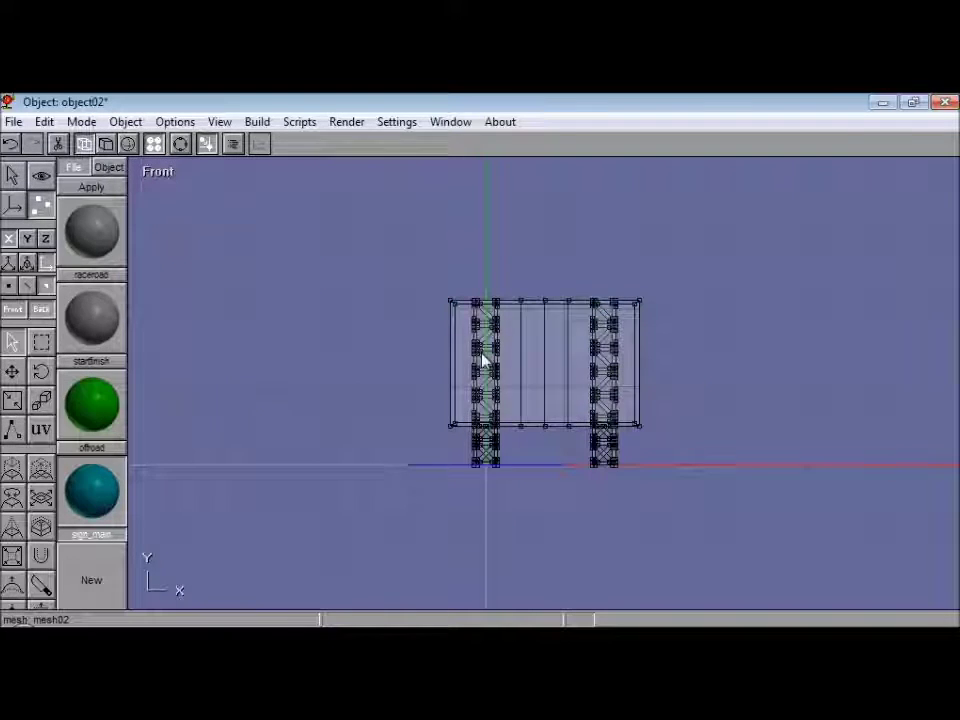
click(44, 121)
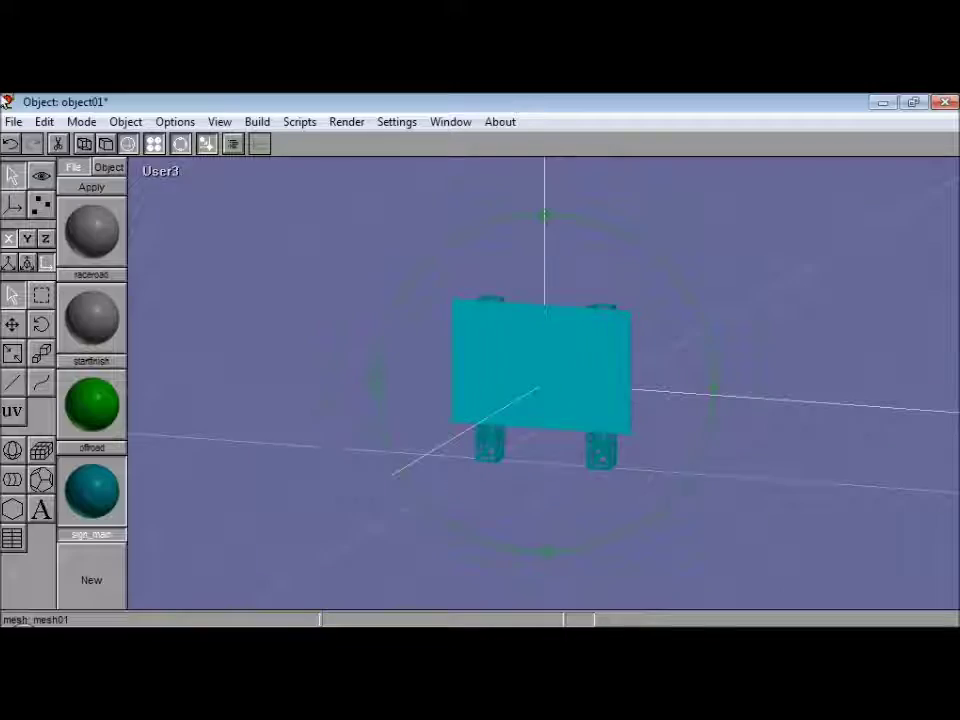
- Return to the front view and load Right Turn.jpg from My Documents as the sign face's texture
click(160, 172)
click(160, 214)
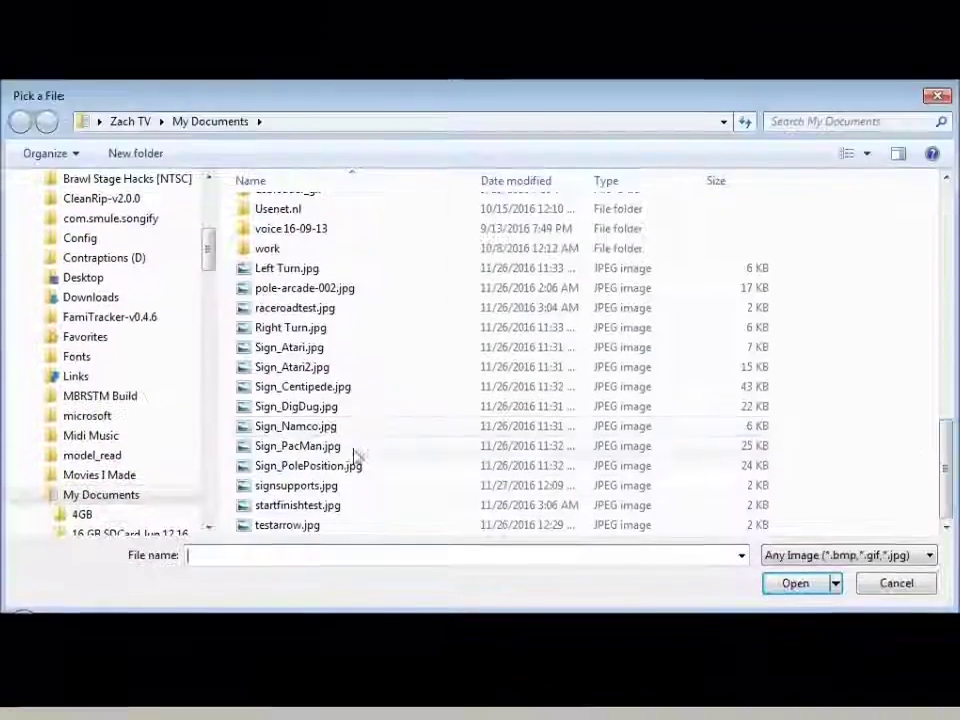
click(290, 327)
click(795, 583)
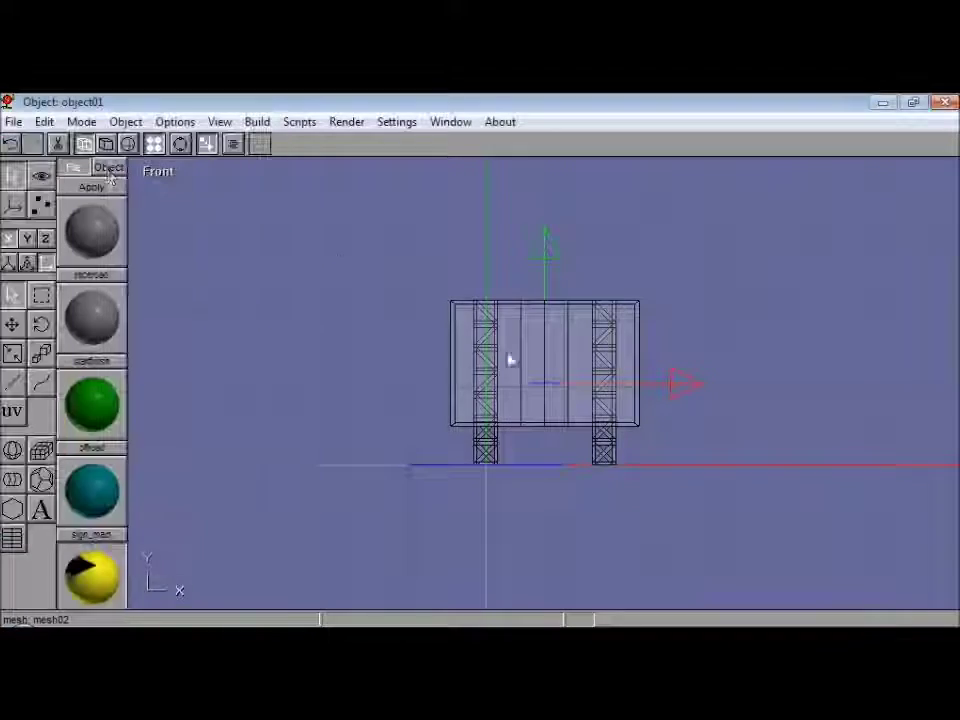
- Accept the texture coordinate parameters for the sign face and save the project
click(396, 121)
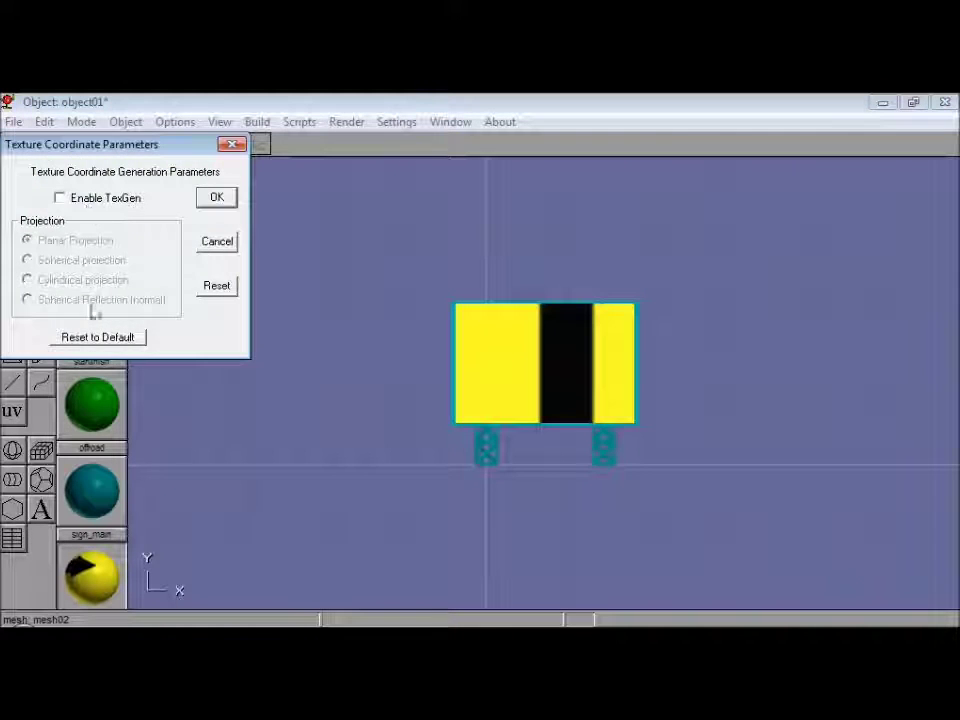
click(216, 199)
click(13, 121)
click(55, 214)
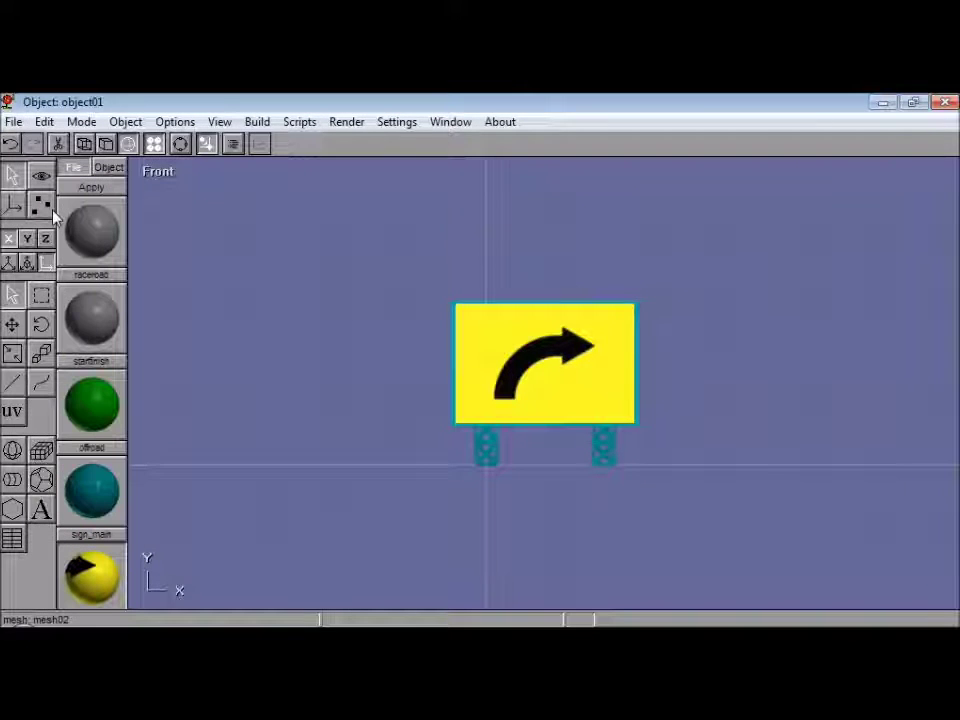
- Name the sign face mesh sign_content and the billboard frame mesh sign_main, and display them in wireframe
click(41, 296)
double_click(474, 327)
click(215, 240)
double_click(453, 312)
click(215, 239)
click(84, 144)
click(41, 176)
scroll(666, 380, down, 3)
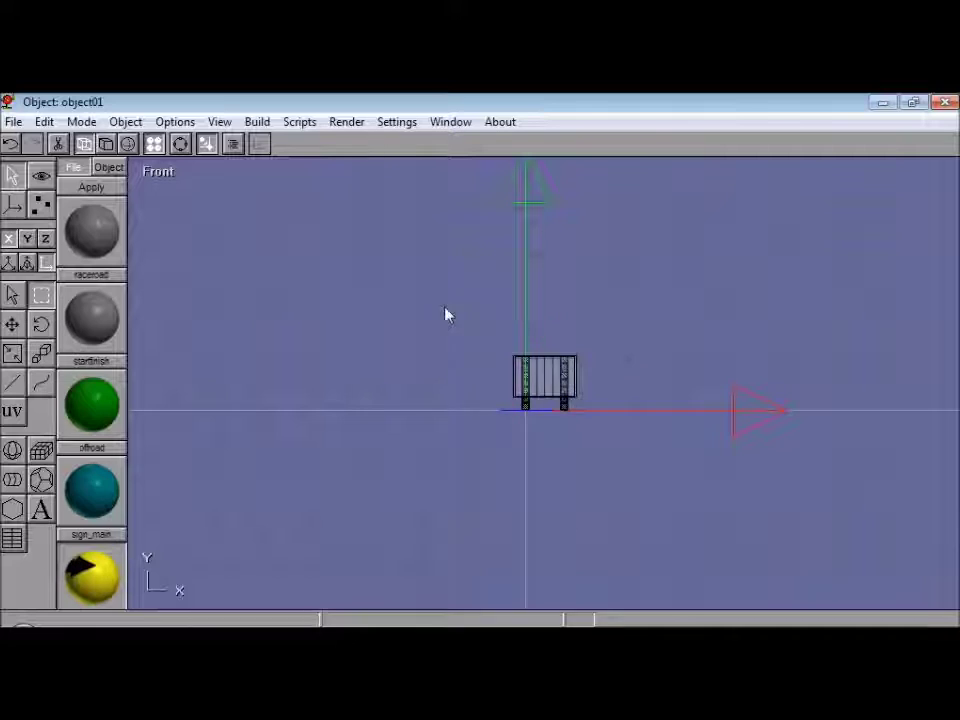
- Switch to object02, close its item list and rename the object as signs
click(126, 121)
click(160, 274)
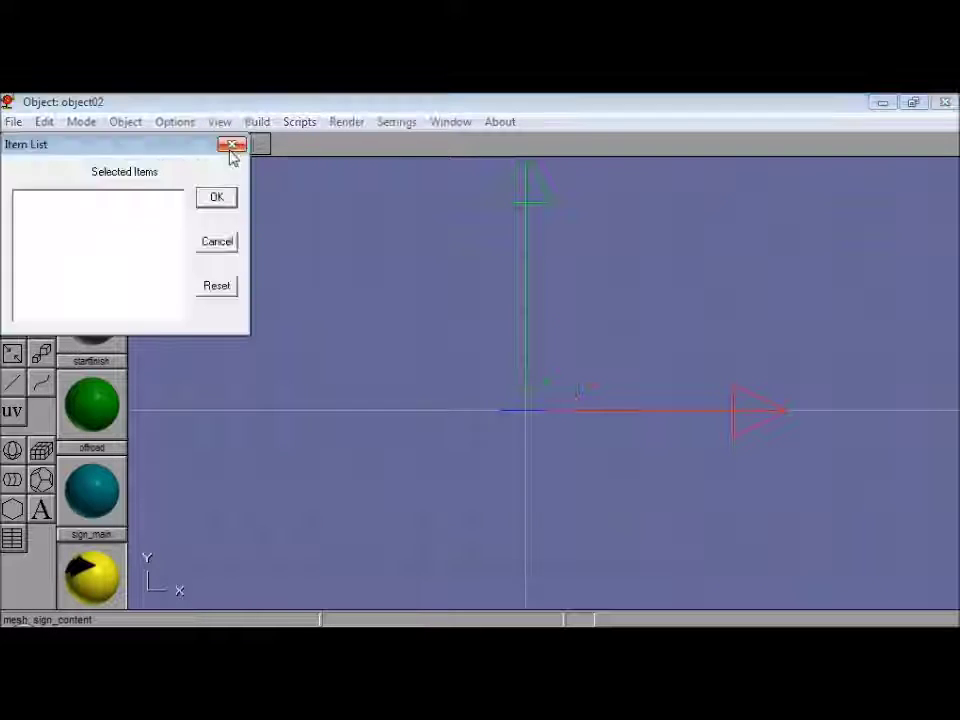
click(231, 145)
click(346, 121)
click(420, 143)
text(signs)
key(Return)
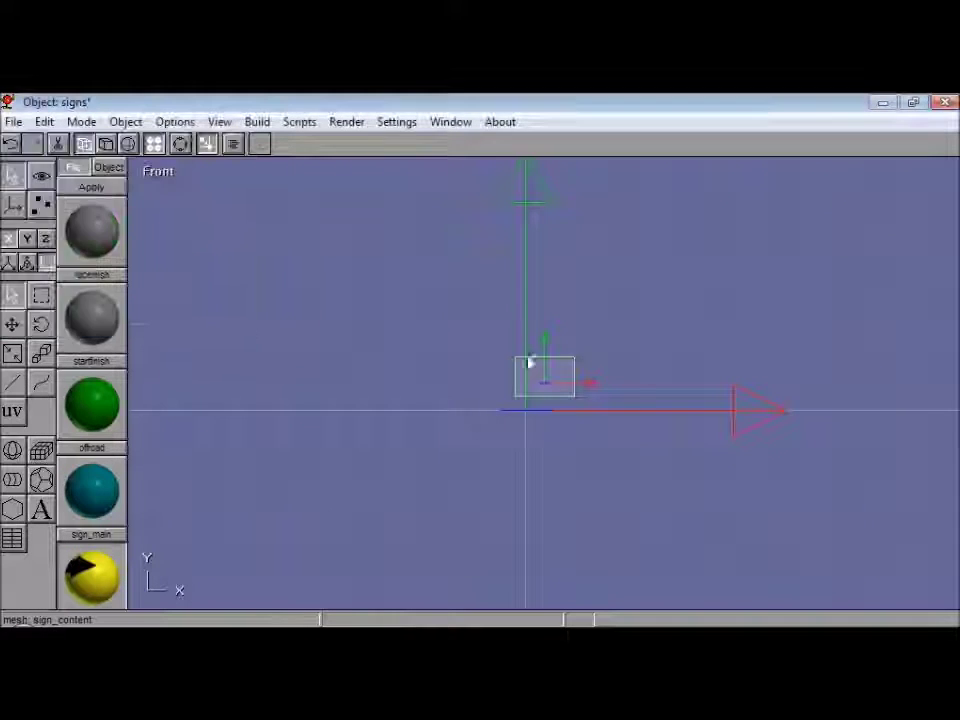
- Duplicate the sign_content panel along the X axis to form a row of six panels
shift+drag(627, 381, 778, 377)
shift+drag(778, 377, 829, 375)
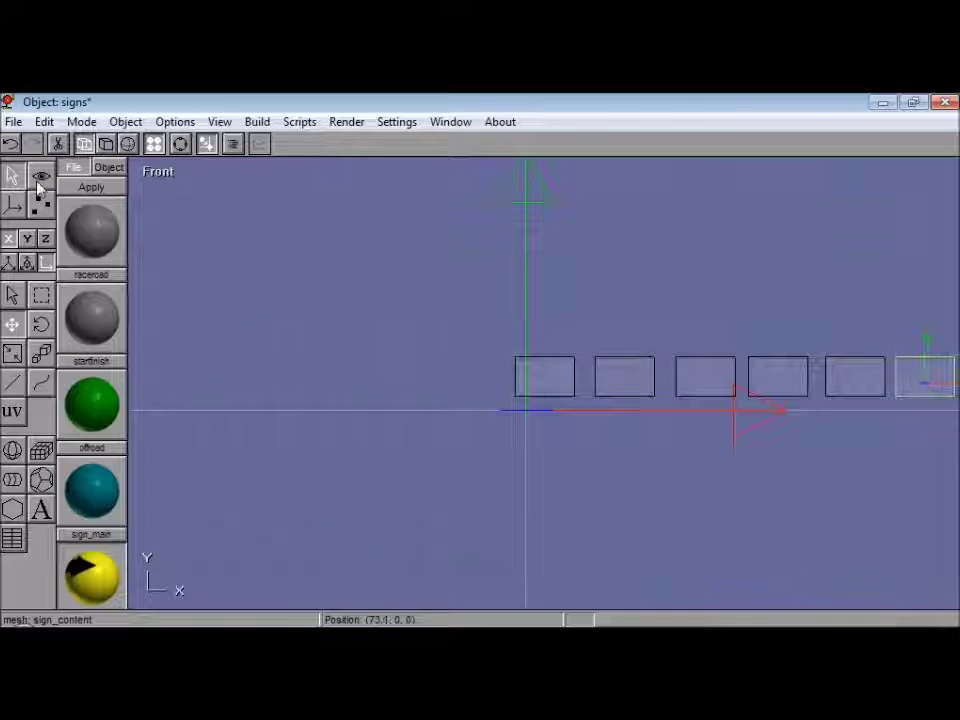
- Create a material named sign_left using the Left Turn image as its diffuse texture
double_click(83, 556)
text(sign)
click(161, 349)
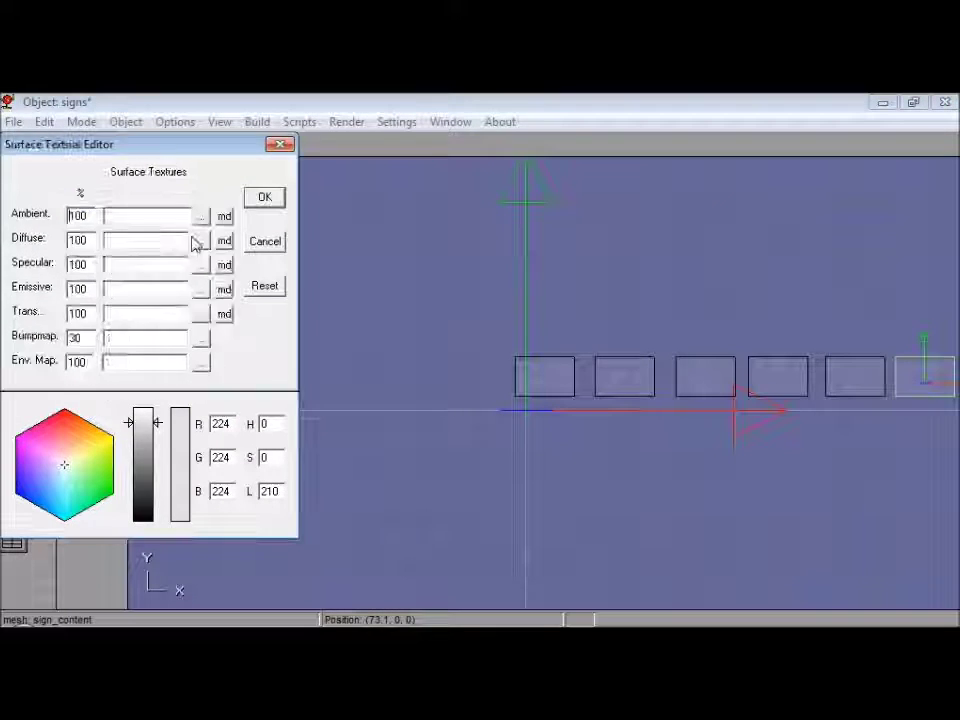
click(202, 241)
double_click(107, 203)
click(101, 226)
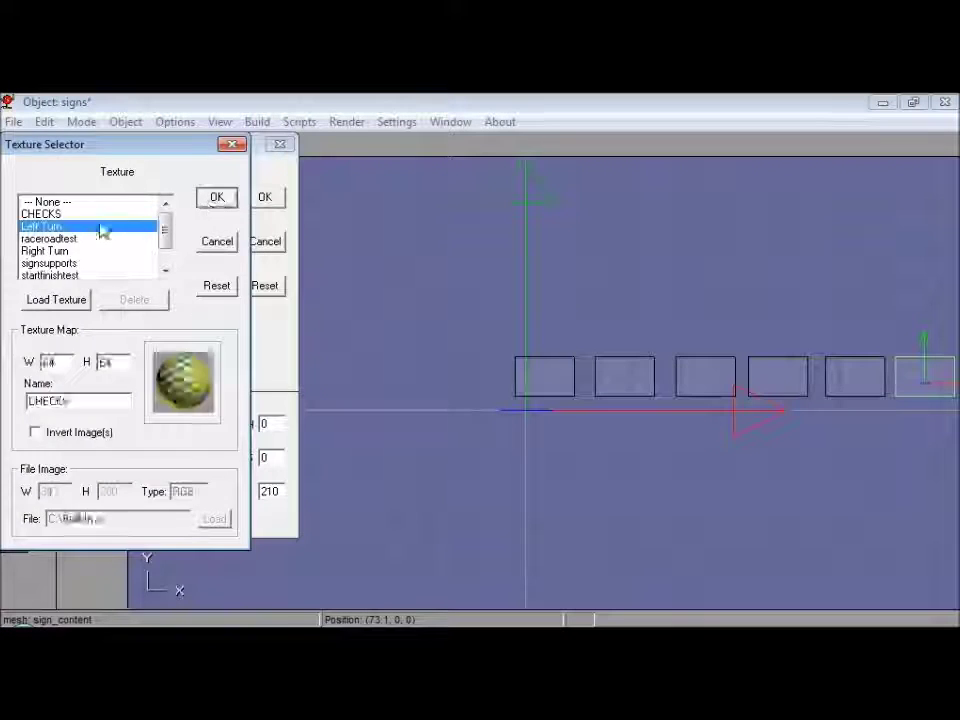
click(215, 200)
click(262, 205)
click(262, 205)
- Apply the sign_left material to the second panel in the row and show the panels shaded
click(624, 380)
click(90, 186)
click(223, 452)
key(ctrl+d)
- Start another sign material and load Sign_Atari.jpg and Sign_Atari2.jpg into the texture list
double_click(90, 497)
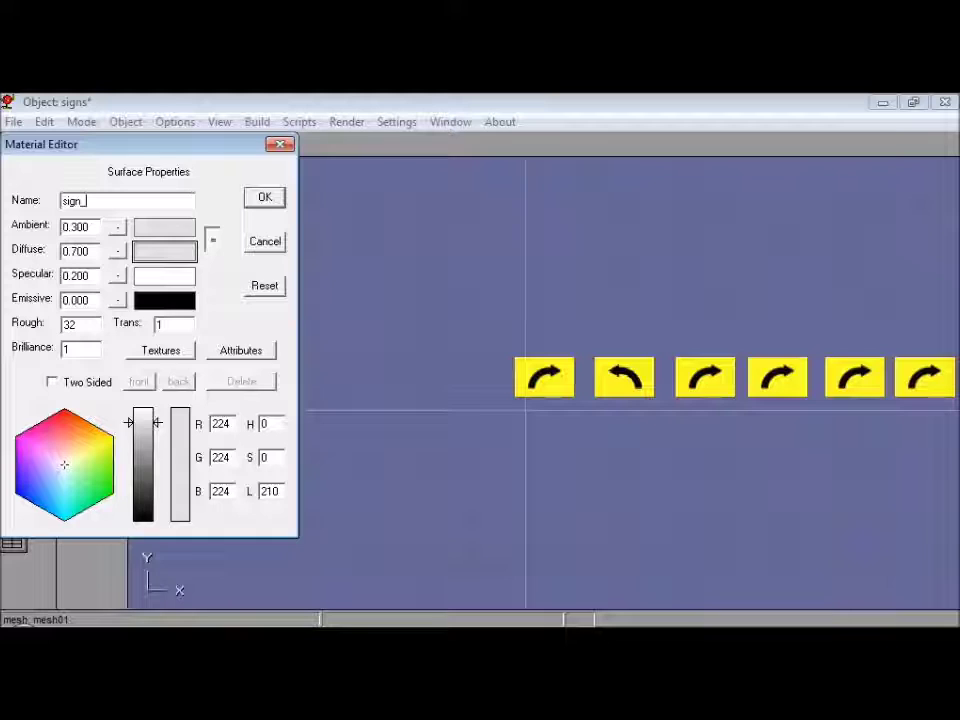
click(201, 240)
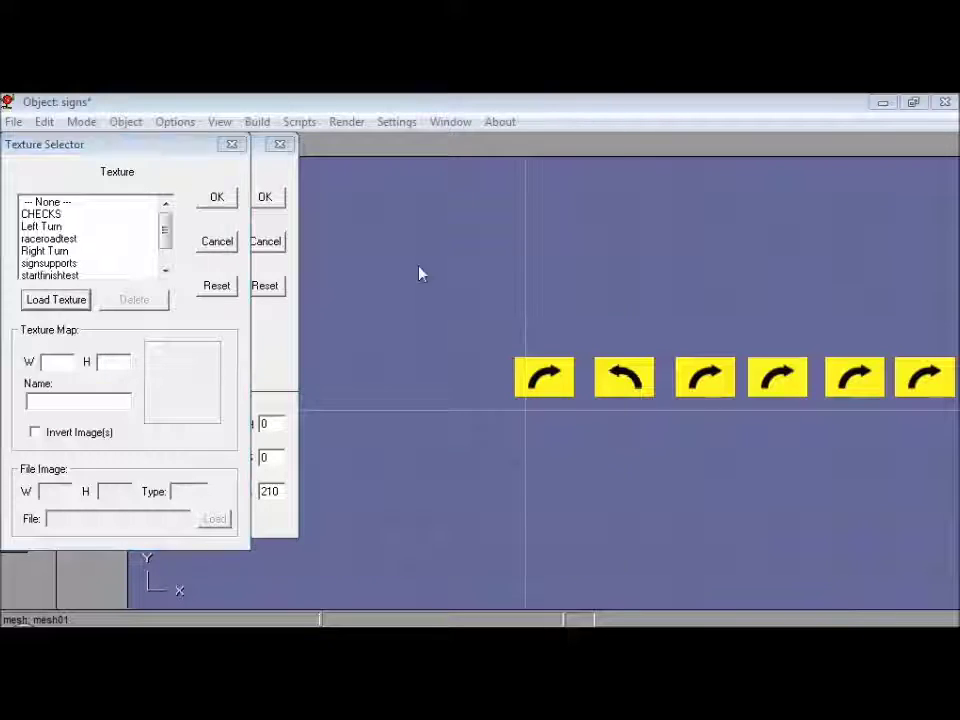
click(56, 298)
click(289, 361)
click(795, 602)
click(88, 303)
drag(940, 280, 942, 520)
click(343, 383)
click(795, 600)
- Load Sign_Centipede.jpg and Sign_DigDug.jpg into the texture list
click(56, 299)
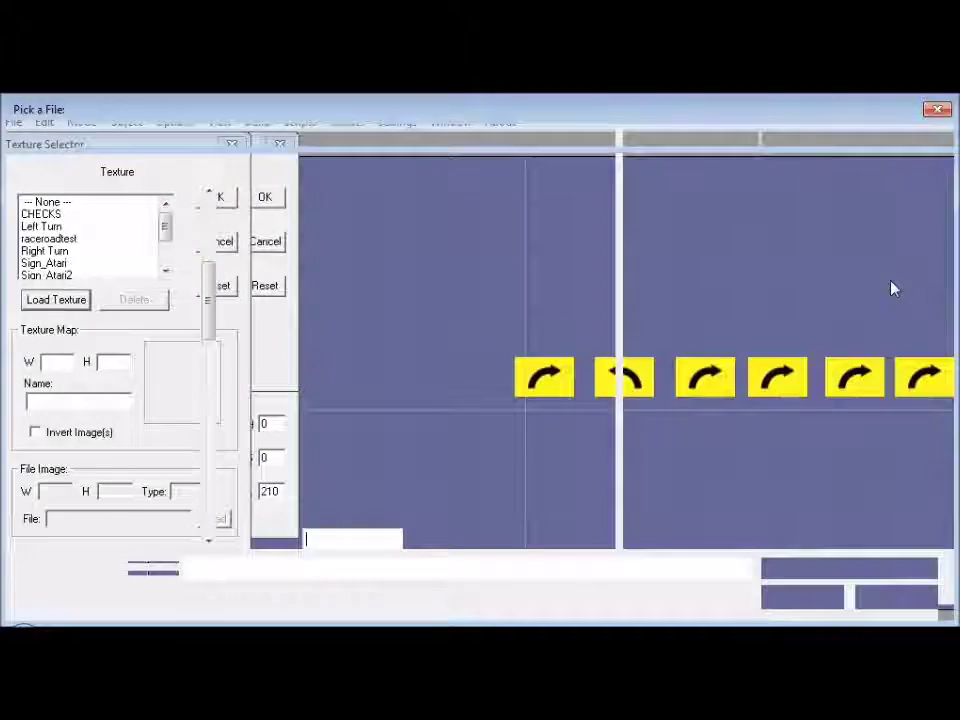
scroll(304, 420, down, 8)
click(303, 400)
click(818, 597)
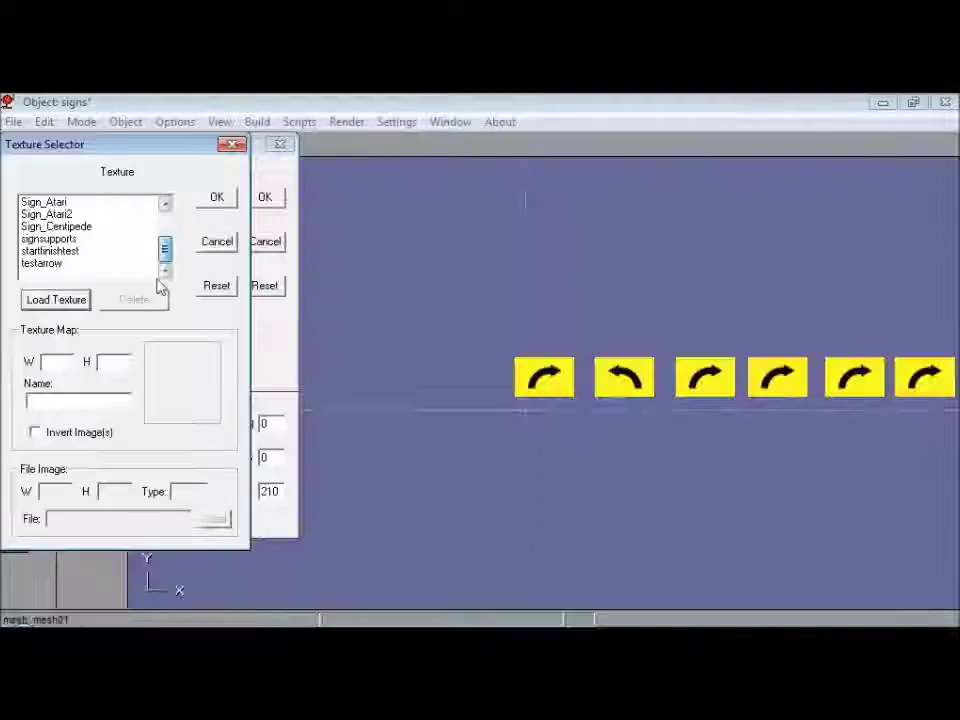
click(56, 299)
click(298, 420)
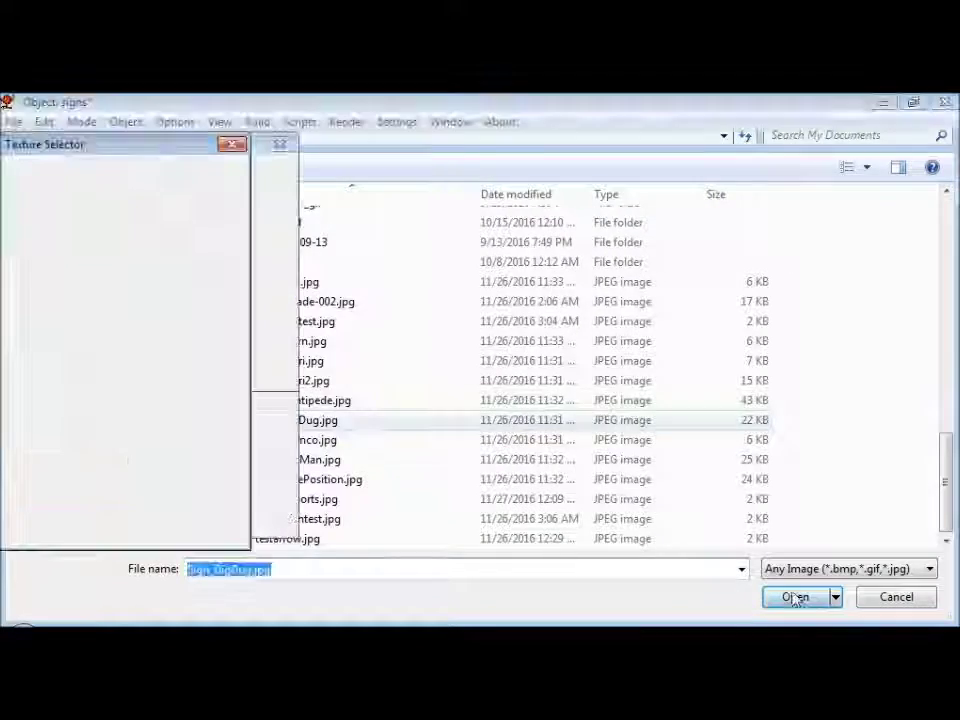
click(793, 598)
- Load Sign_Namco.jpg, Sign_PacMan.jpg and Sign_PolePosition.jpg into the texture list
click(56, 299)
double_click(330, 440)
click(56, 299)
double_click(330, 459)
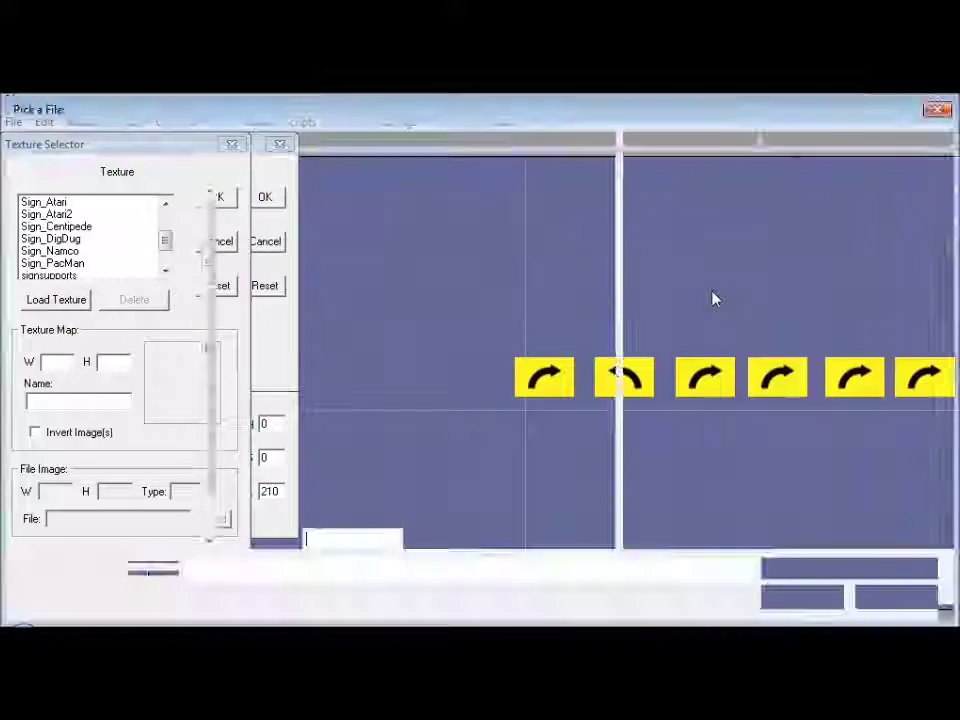
drag(945, 258, 945, 490)
click(325, 480)
click(797, 599)
- Choose the Dig Dug texture for the open material and accept it as sign_digdug
click(95, 227)
key(ctrl+c)
click(264, 197)
- Create a material named sign_centipede with the Sign_Centipede image as its texture
double_click(93, 460)
key(ctrl+v)
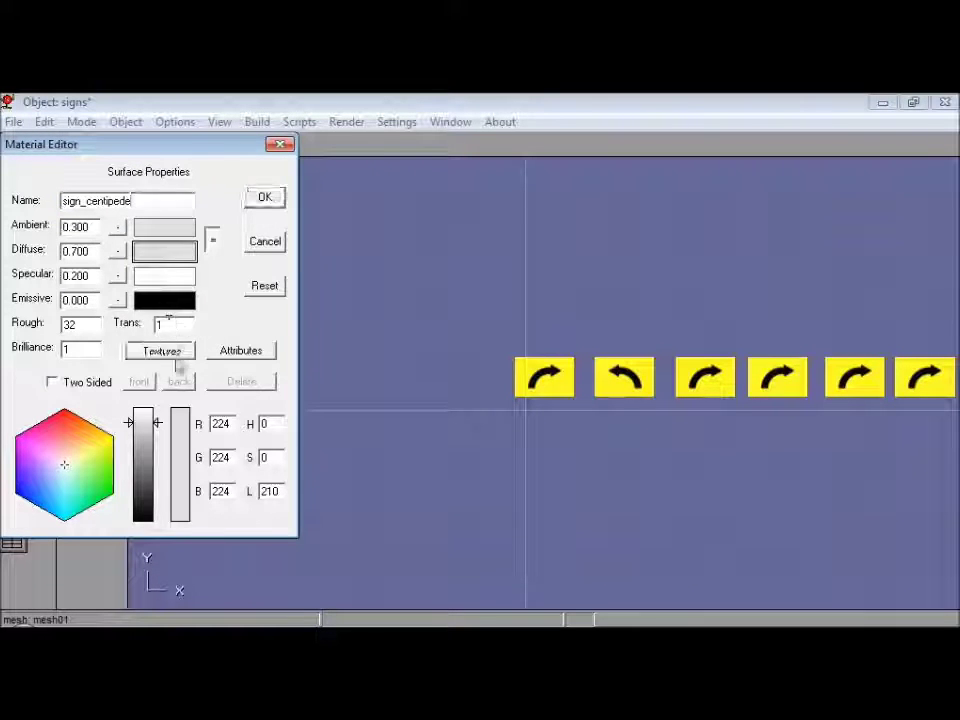
click(216, 197)
click(265, 197)
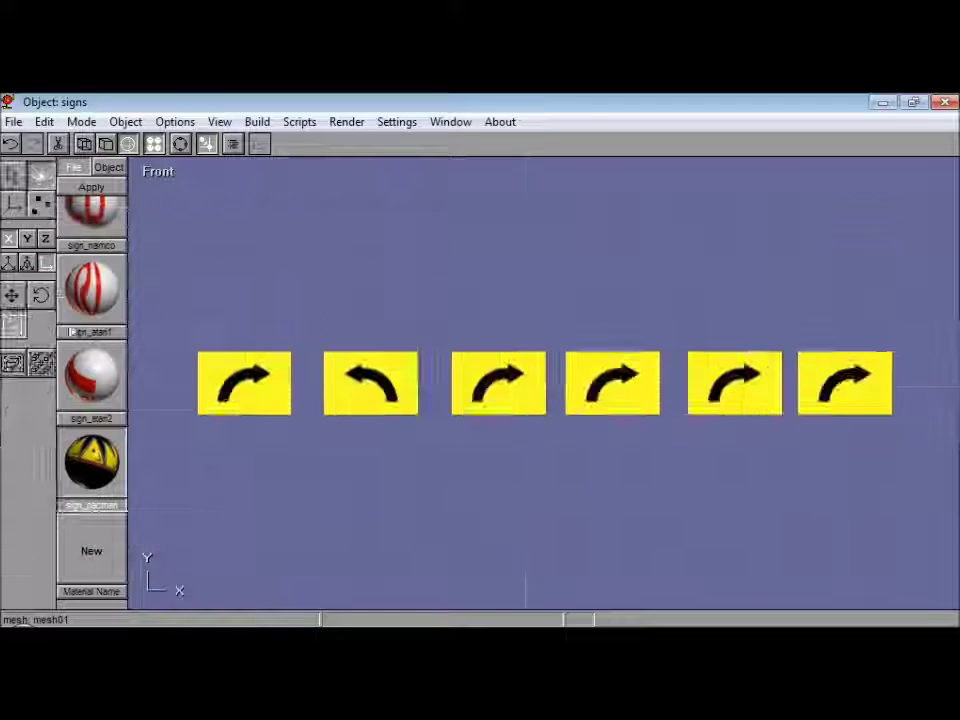
- Apply the Dig Dug, Centipede, Pole Position and Atari materials to the third through sixth sign panels
click(104, 188)
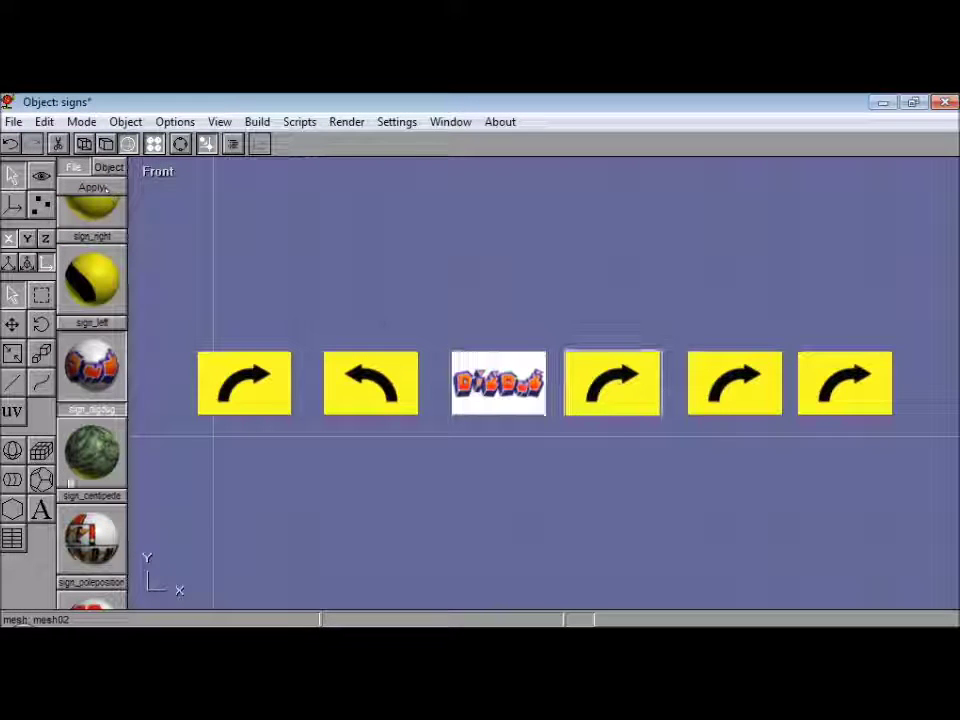
click(94, 188)
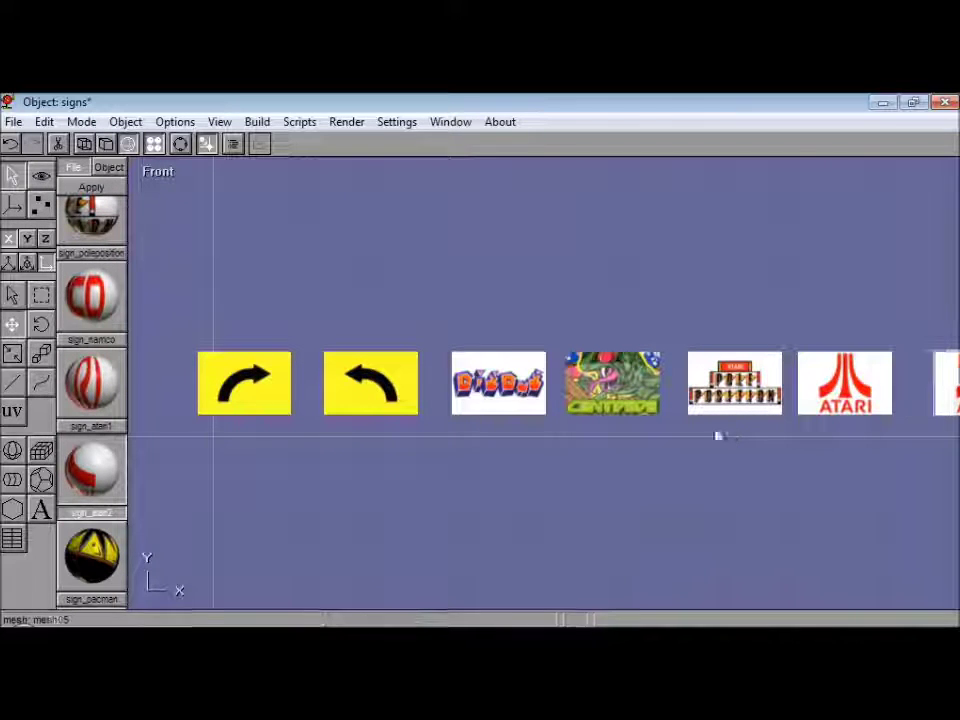
- Place the seventh panel at X 86.2 with the sign_pacman material and save the project
click(13, 304)
drag(691, 328, 562, 330)
click(13, 176)
right_drag(90, 556, 90, 368)
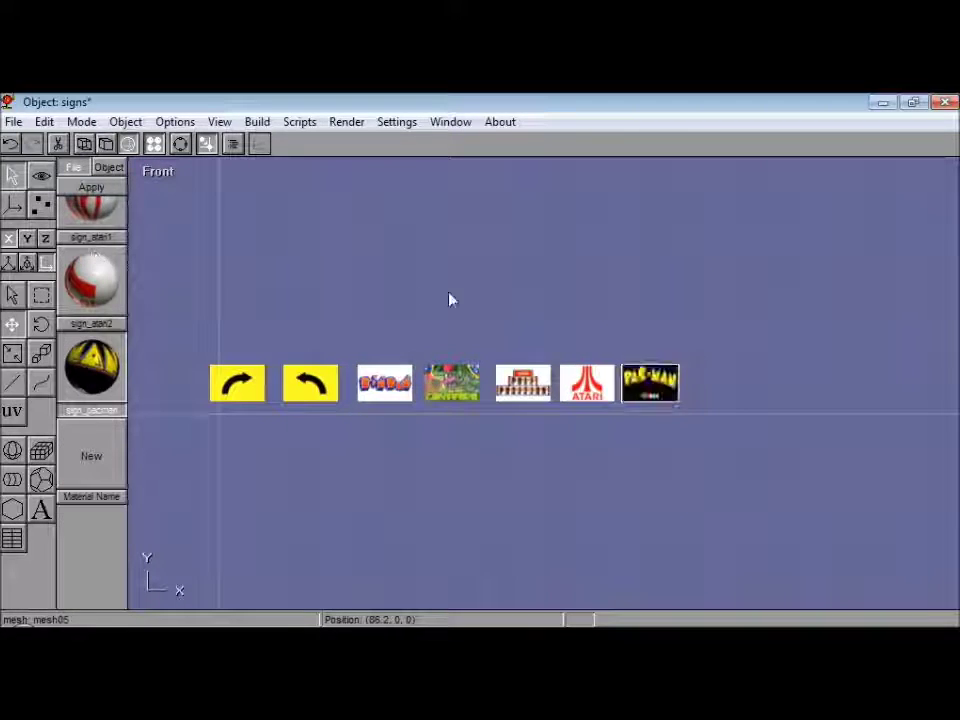
key(ctrl+s)
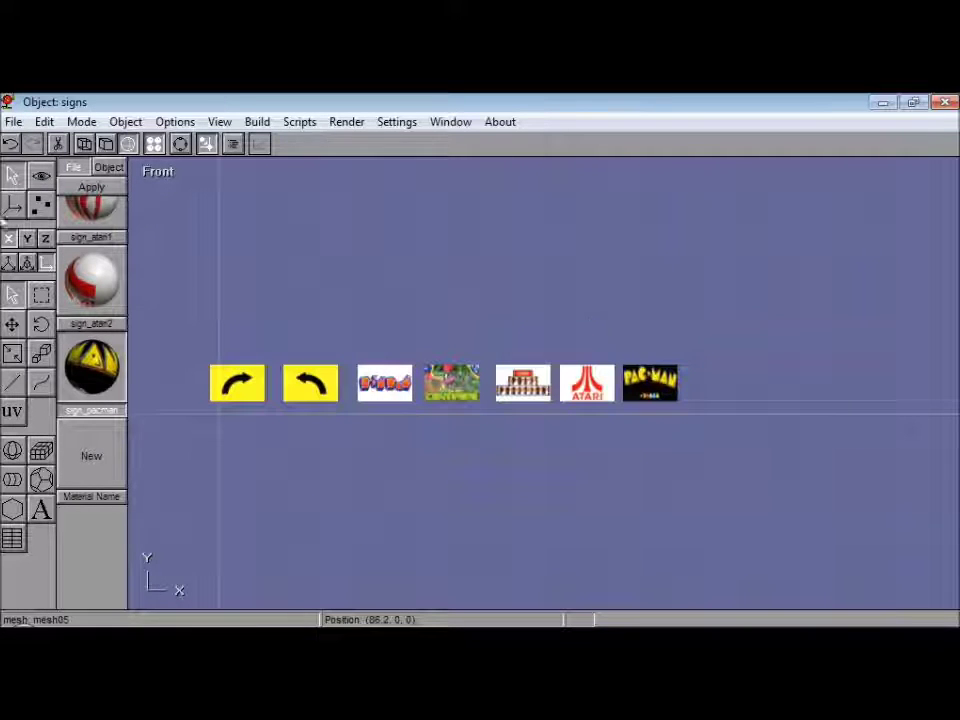
- Create a new object and paste the sign_main billboard frame from object01 into it
scroll(92, 330, up, 2)
click(126, 121)
click(150, 256)
click(126, 122)
click(147, 144)
key(ctrl+v)
click(42, 176)
key(f)
- Check the coordinates of the sign_main billboard panel's corner points at its left edge in wireframe front view
click(13, 324)
drag(330, 345, 210, 345)
click(86, 145)
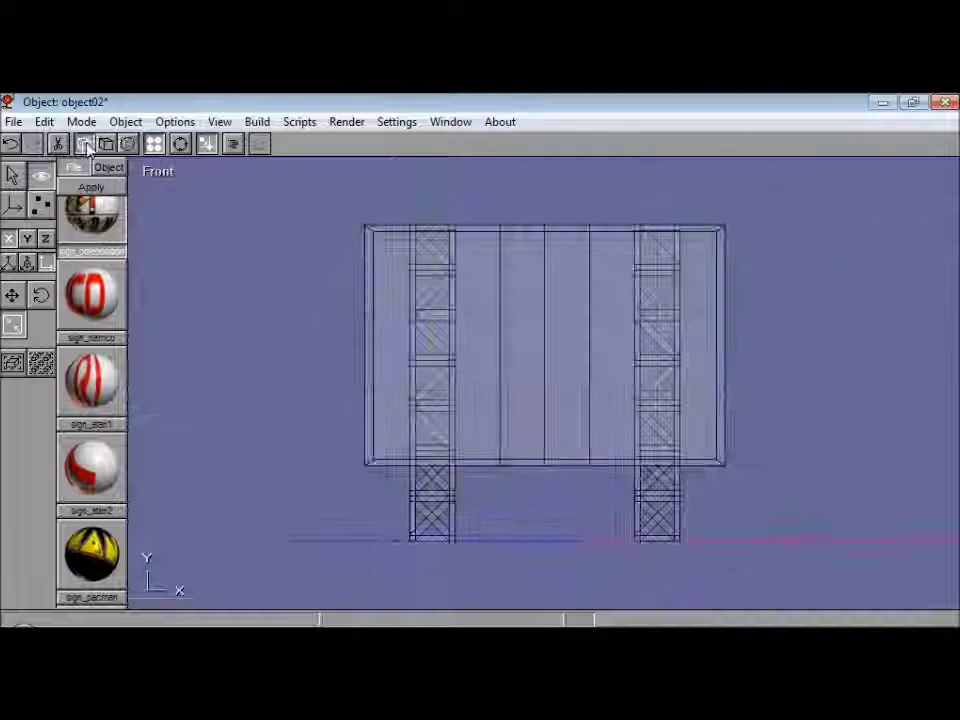
double_click(366, 468)
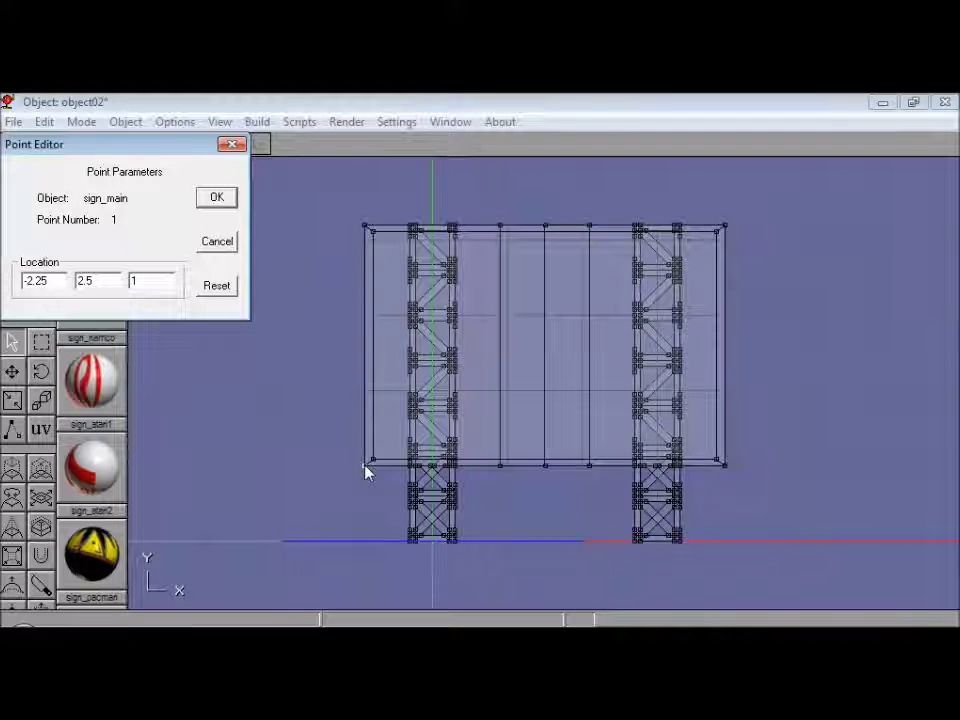
click(217, 243)
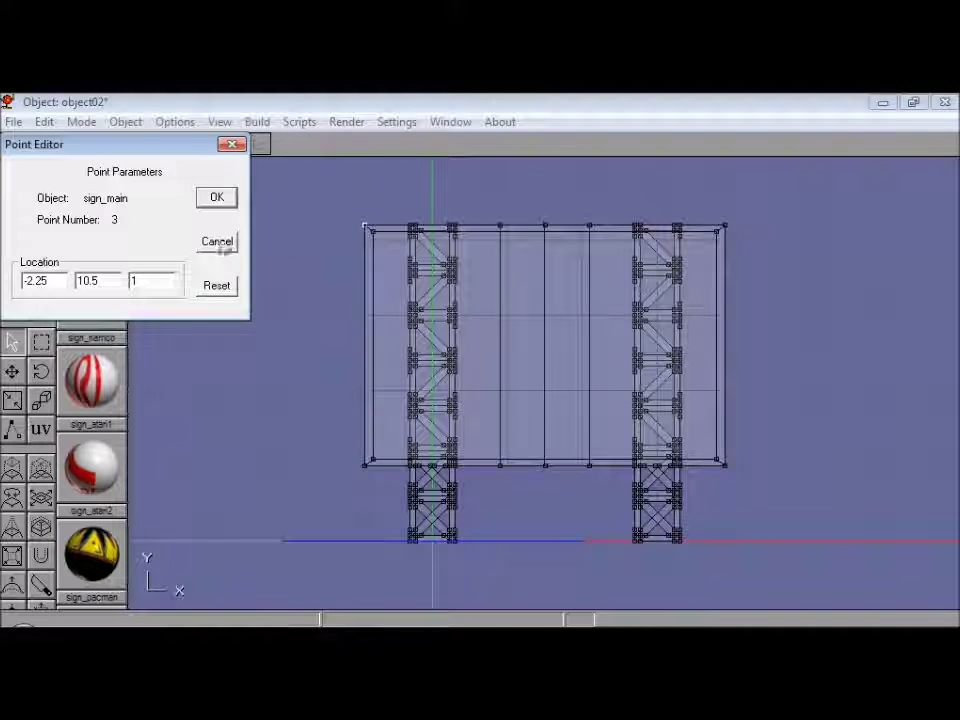
click(216, 242)
double_click(370, 226)
click(216, 242)
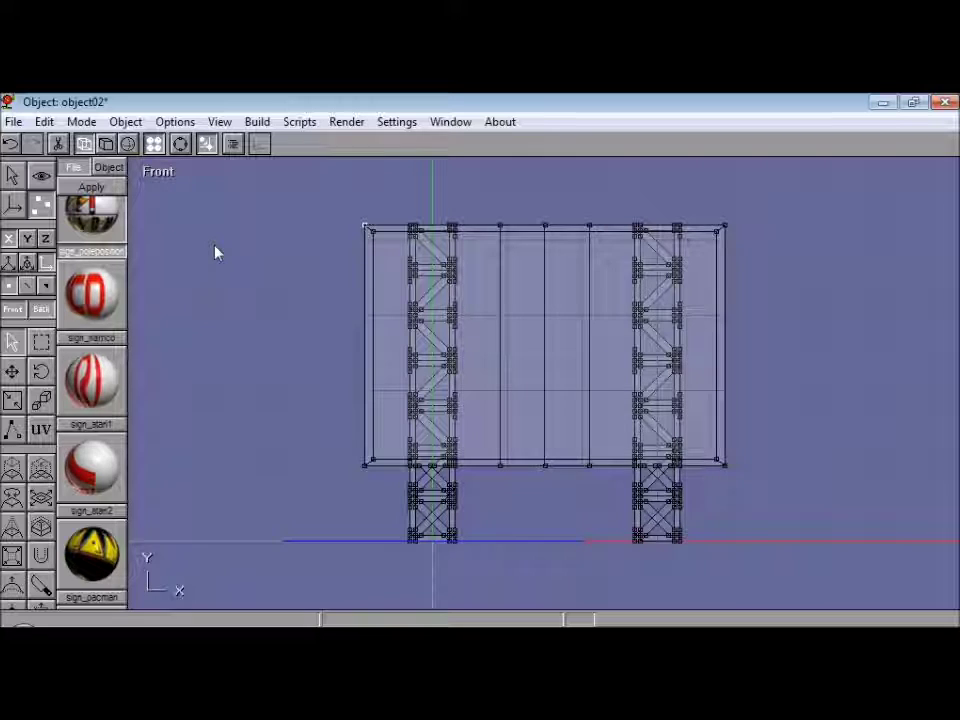
key(d)
drag(337, 208, 388, 245)
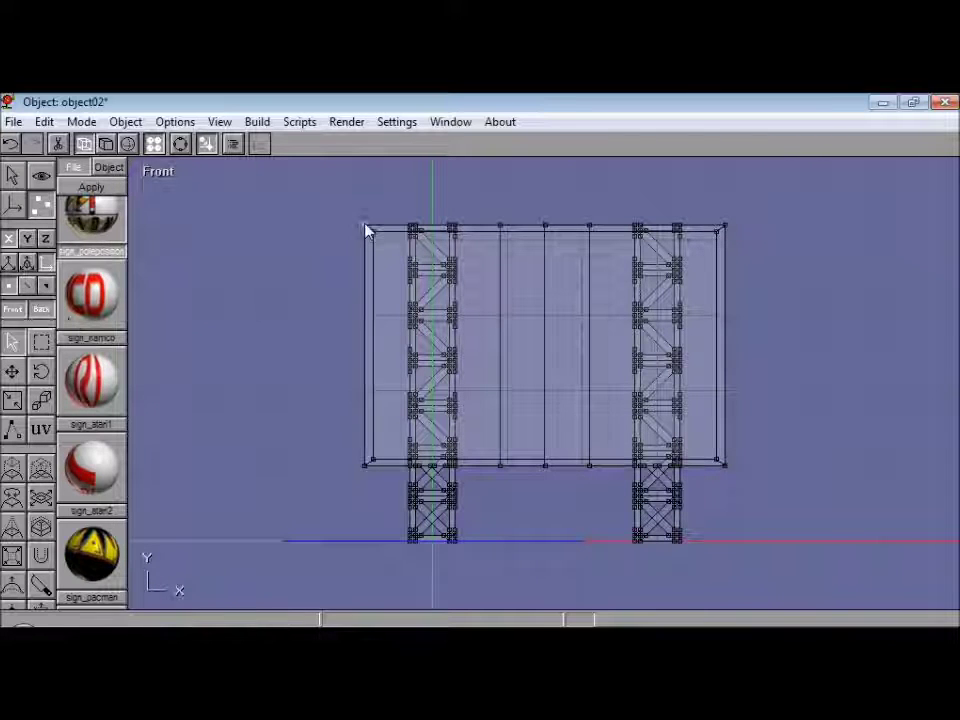
double_click(366, 231)
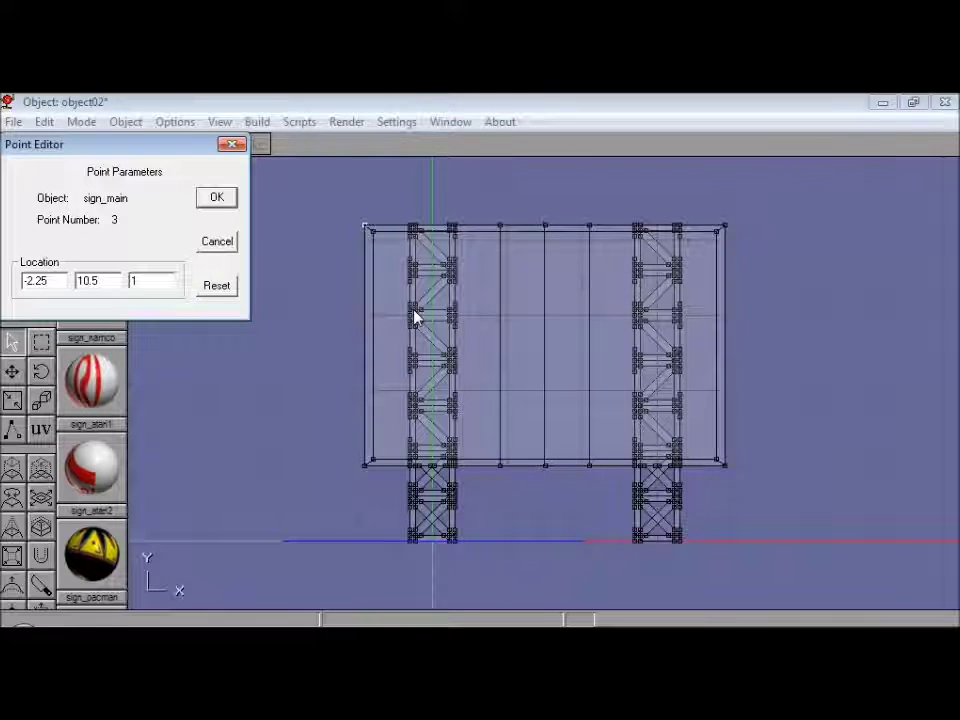
key(Return)
- Lower the billboard panel's top corner points along Y, reducing the panel to about a quarter of its height
click(41, 342)
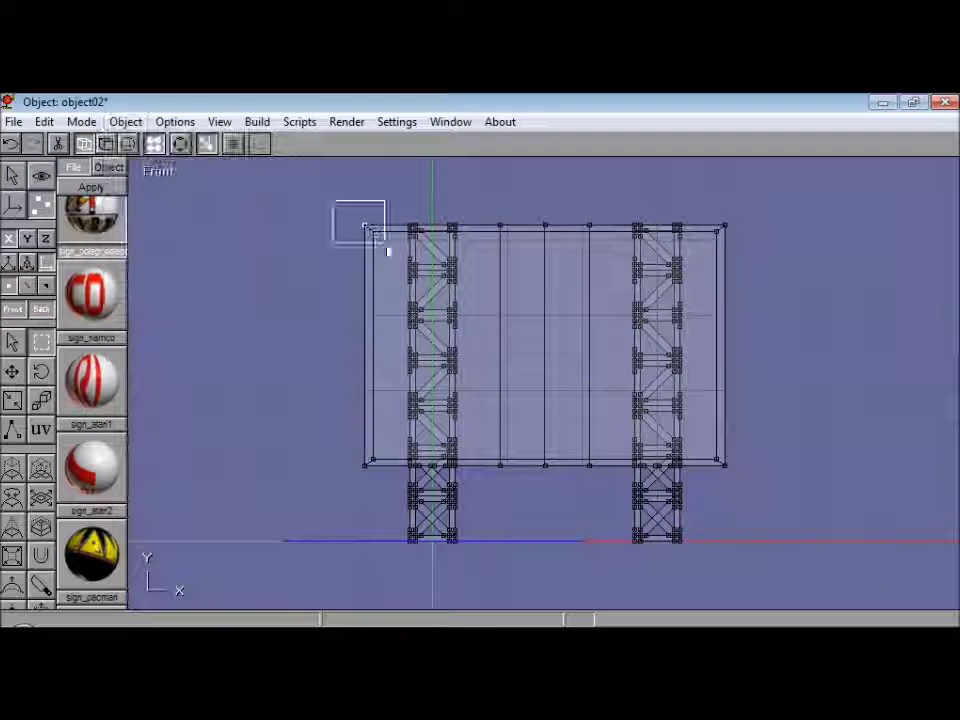
click(126, 122)
click(150, 275)
click(126, 122)
click(155, 254)
click(126, 122)
click(170, 297)
click(44, 122)
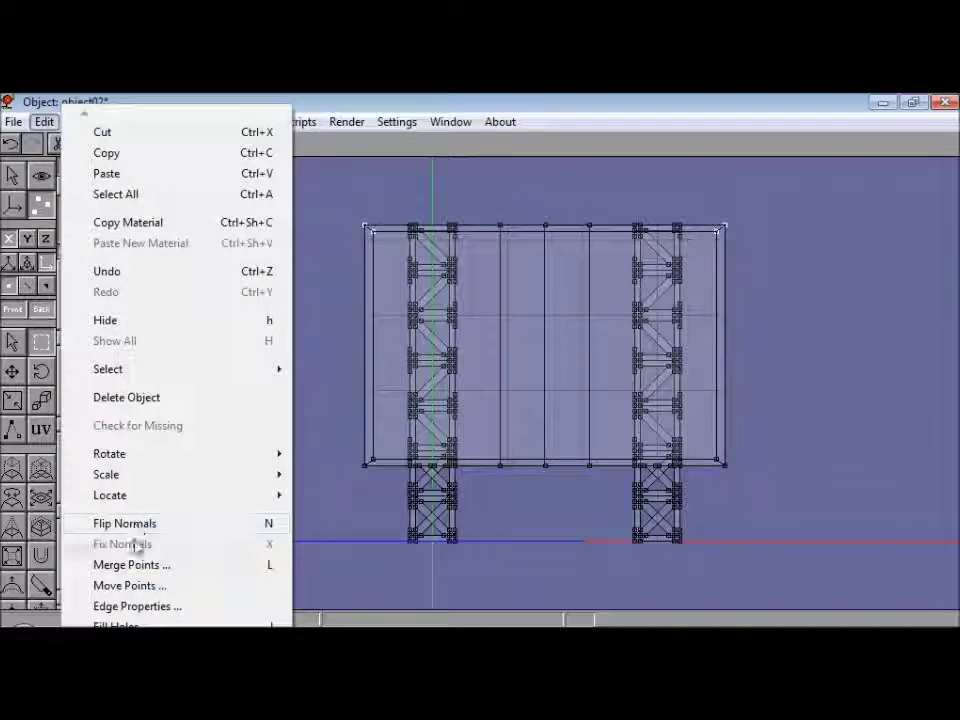
click(133, 585)
text(-8)
click(219, 202)
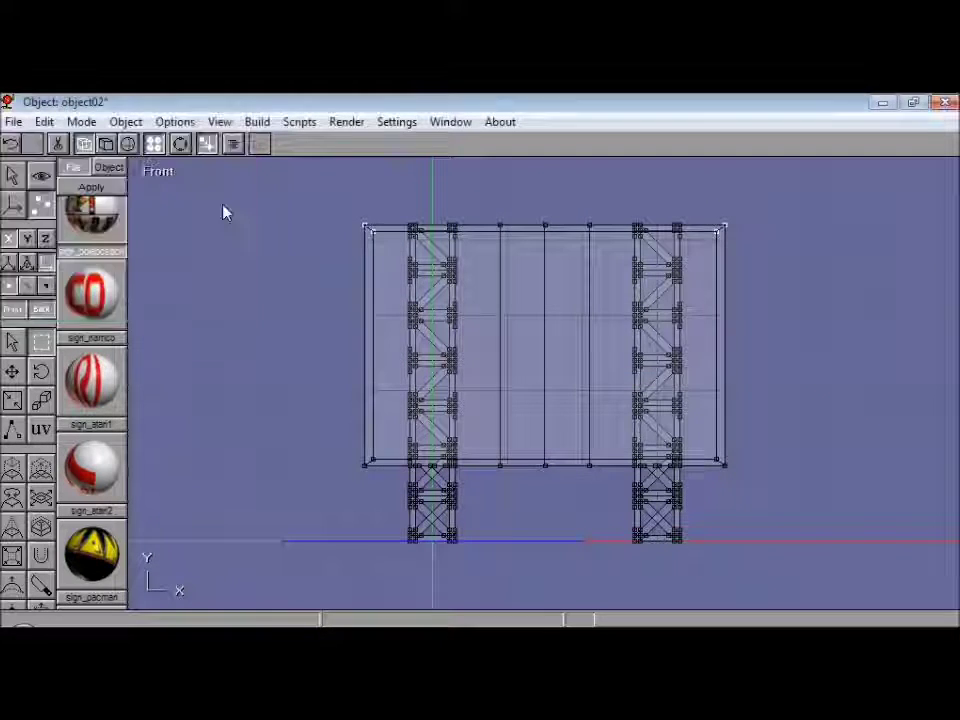
click(44, 121)
click(145, 583)
text(-8)
click(213, 196)
- Examine the frame in an angled 3D view for panel points left at the tops of the towers
click(180, 146)
drag(512, 347, 511, 362)
middle_drag(510, 369, 456, 372)
click(27, 238)
click(45, 238)
drag(455, 300, 392, 477)
click(41, 205)
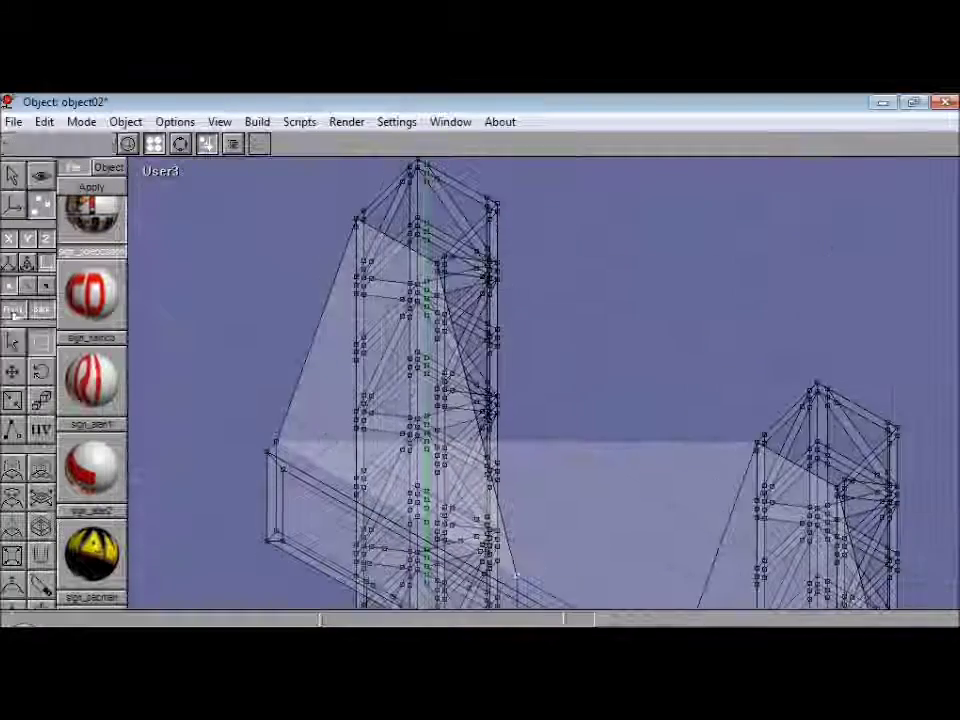
click(11, 144)
click(44, 122)
click(160, 585)
drag(142, 234, 3, 246)
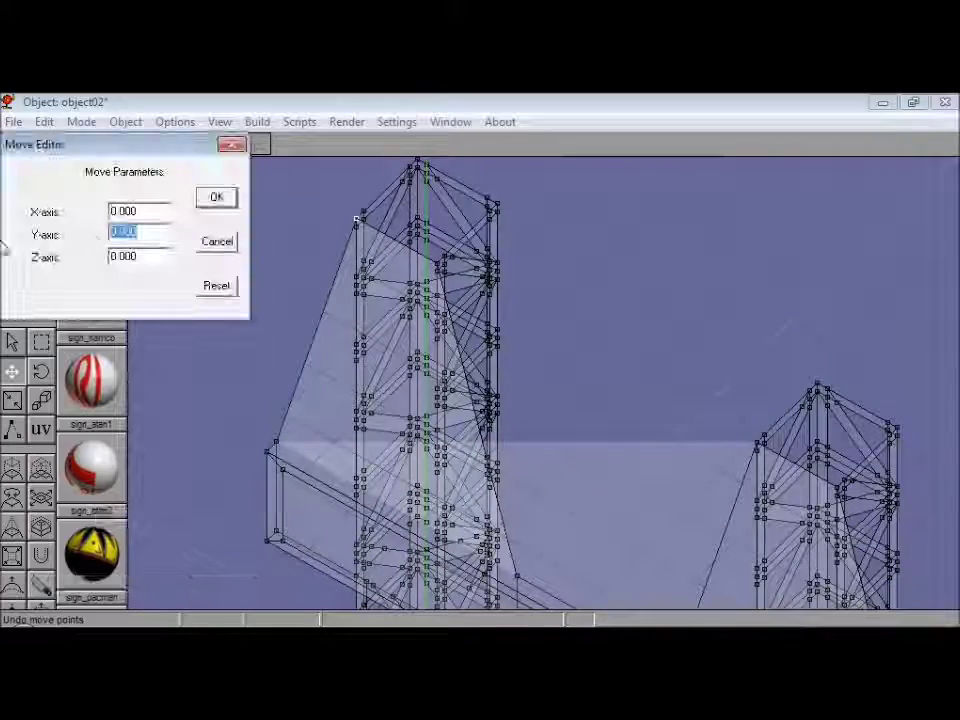
text(1)
click(216, 197)
click(11, 144)
click(44, 122)
click(166, 583)
click(216, 197)
click(11, 144)
- Lower the panel points at the left tower's top along Y with Move Points, down to the shortened panel
click(44, 122)
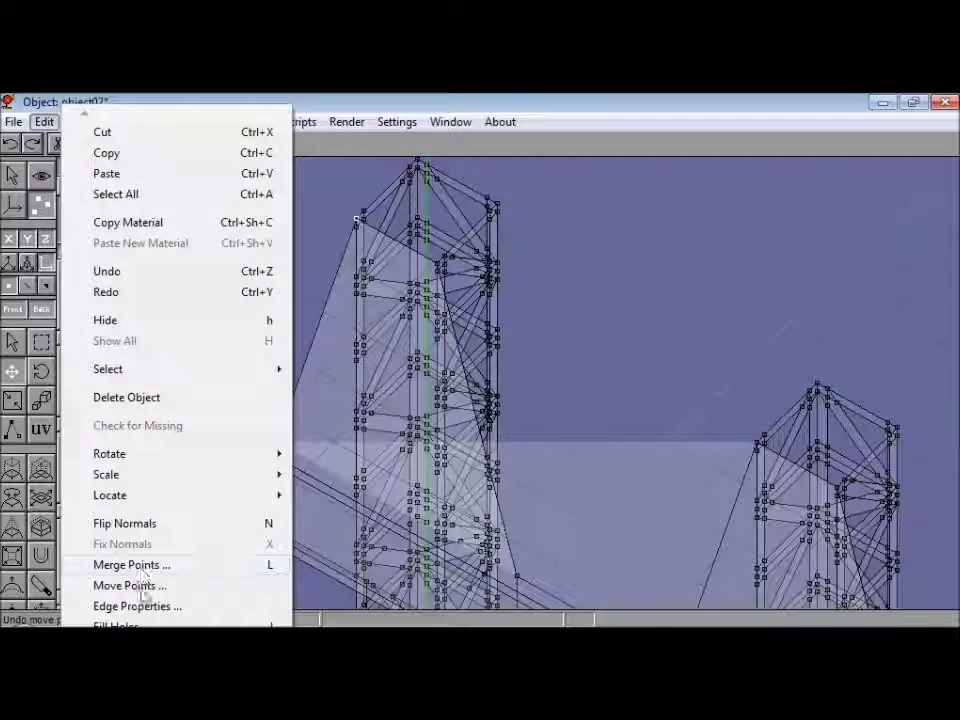
click(146, 586)
drag(142, 233, 6, 215)
key(Return)
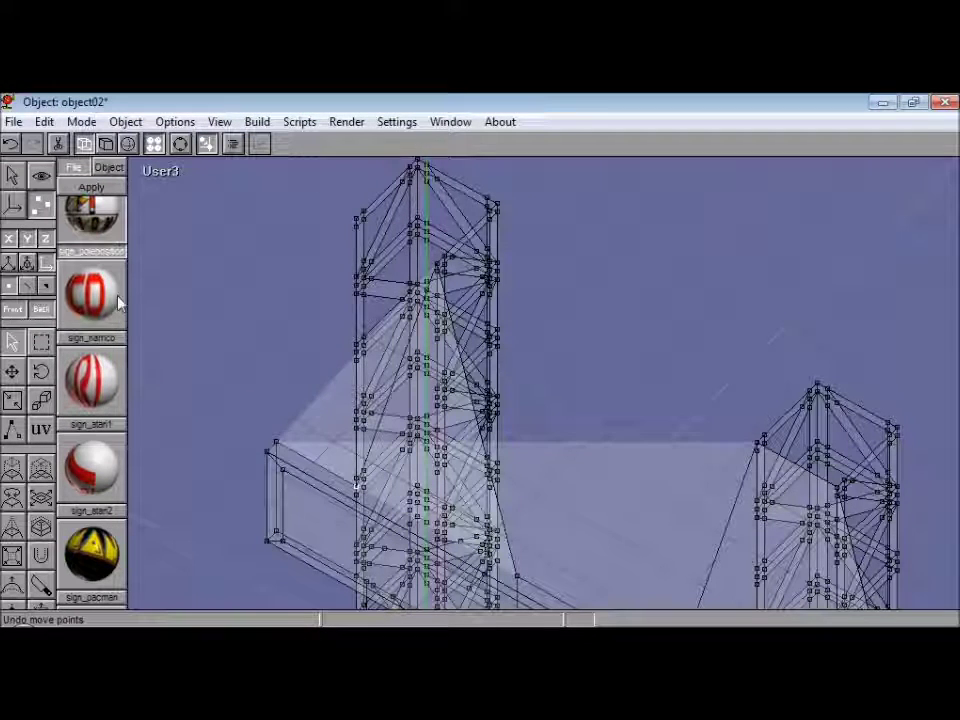
click(11, 144)
click(34, 144)
click(438, 265)
click(44, 122)
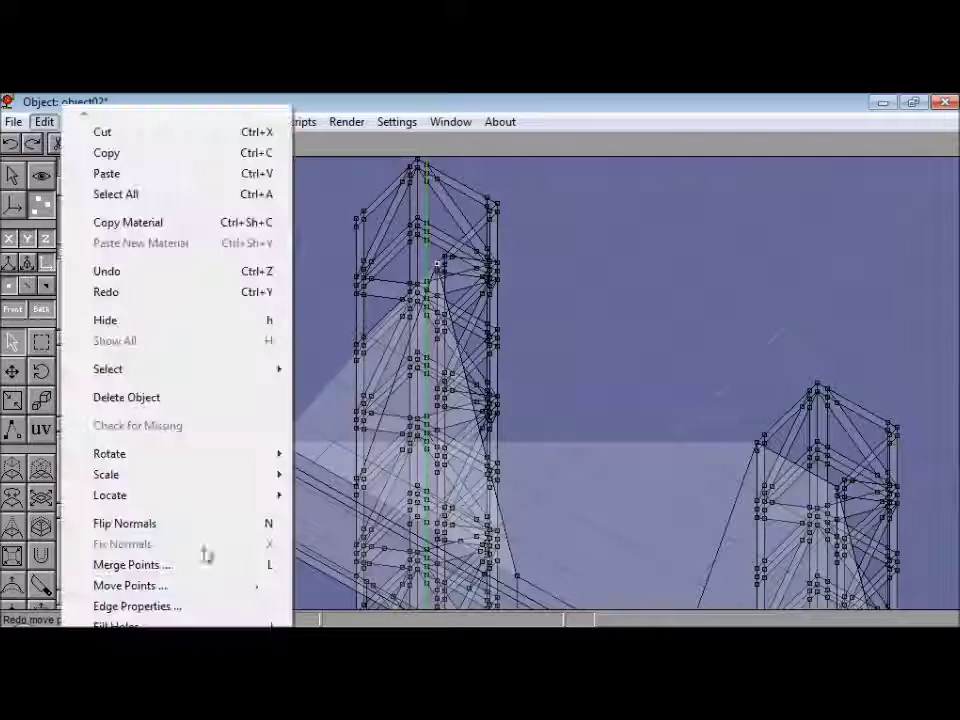
click(160, 585)
click(210, 200)
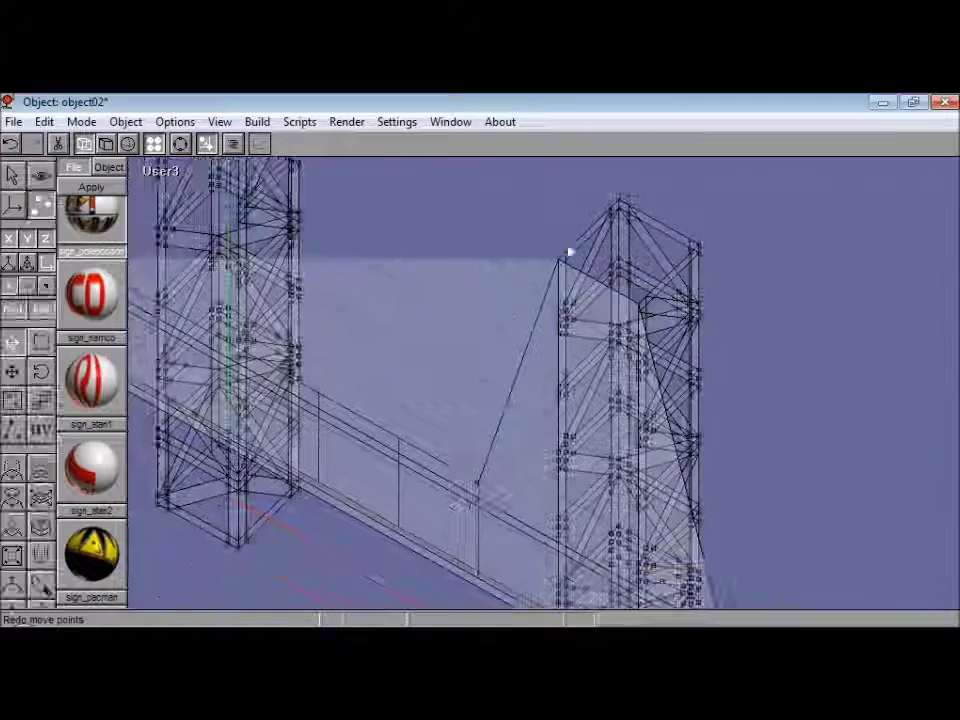
- Lower the panel points at the right tower's top along Y by the same distance as those on the left tower
drag(139, 232, 32, 266)
text(-5)
click(214, 199)
click(639, 304)
click(45, 123)
click(130, 585)
drag(139, 233, 60, 240)
text(-5)
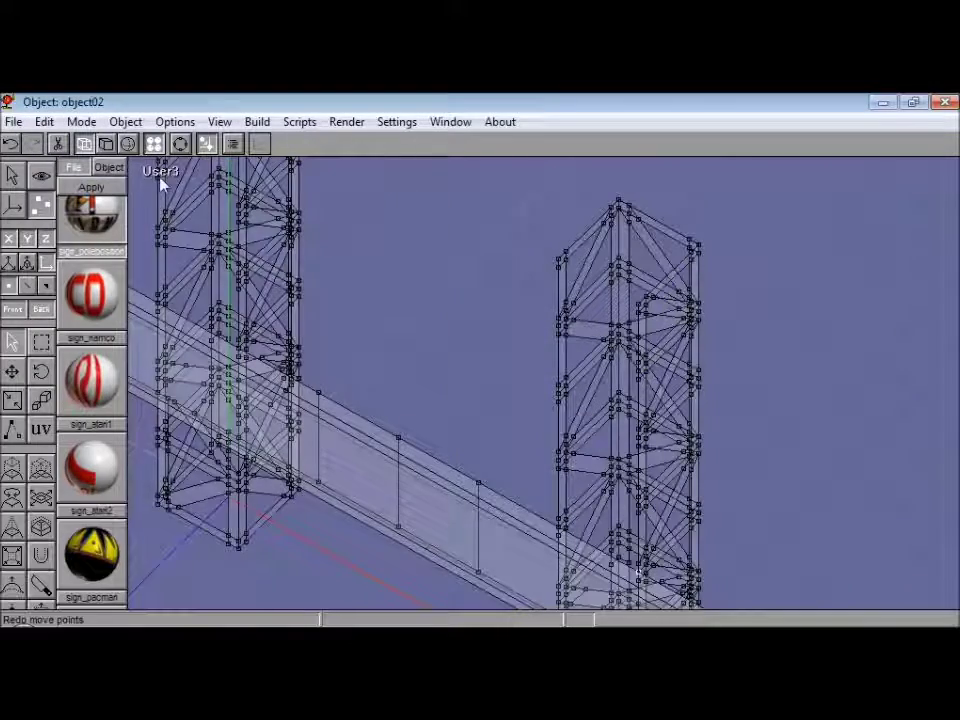
- Delete the tower points above the shortened panel in front view and save the project
click(160, 172)
click(137, 210)
key(s)
drag(311, 422, 711, 410)
key(m)
drag(469, 456, 310, 282)
key(s)
click(41, 205)
drag(386, 199, 793, 390)
key(Delete)
click(13, 122)
click(42, 213)
- Rename the content mesh signsmall_content and the frame mesh signsmall_main
click(13, 176)
double_click(392, 443)
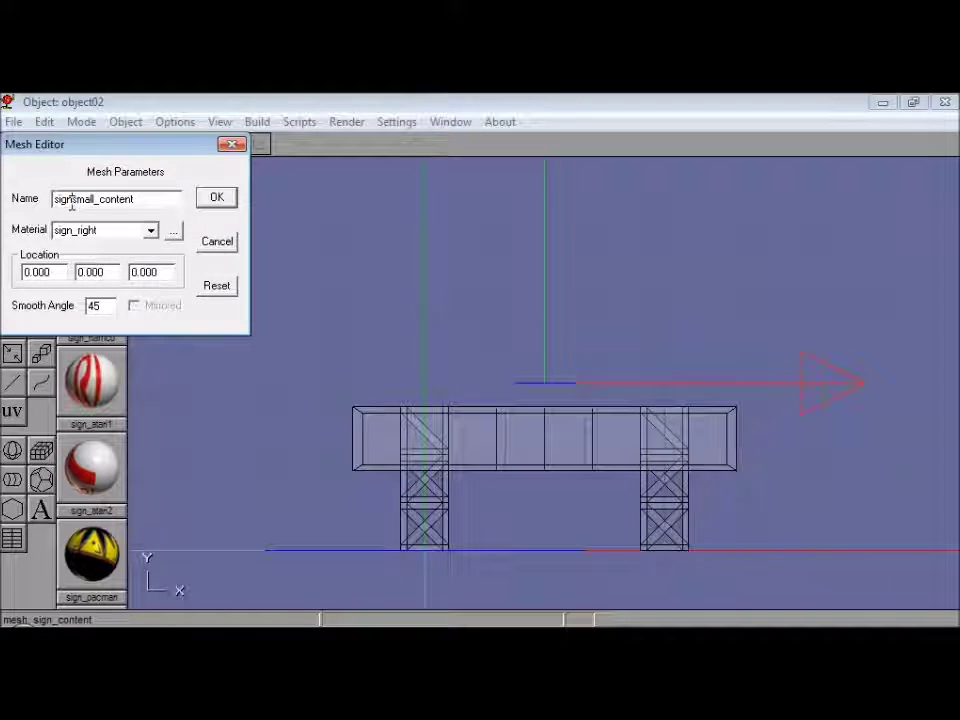
click(217, 197)
double_click(425, 490)
click(72, 199)
text(small)
click(217, 197)
click(16, 123)
- Apply the sign_namco material to the signsmall_content panel and display it textured
click(13, 176)
click(418, 455)
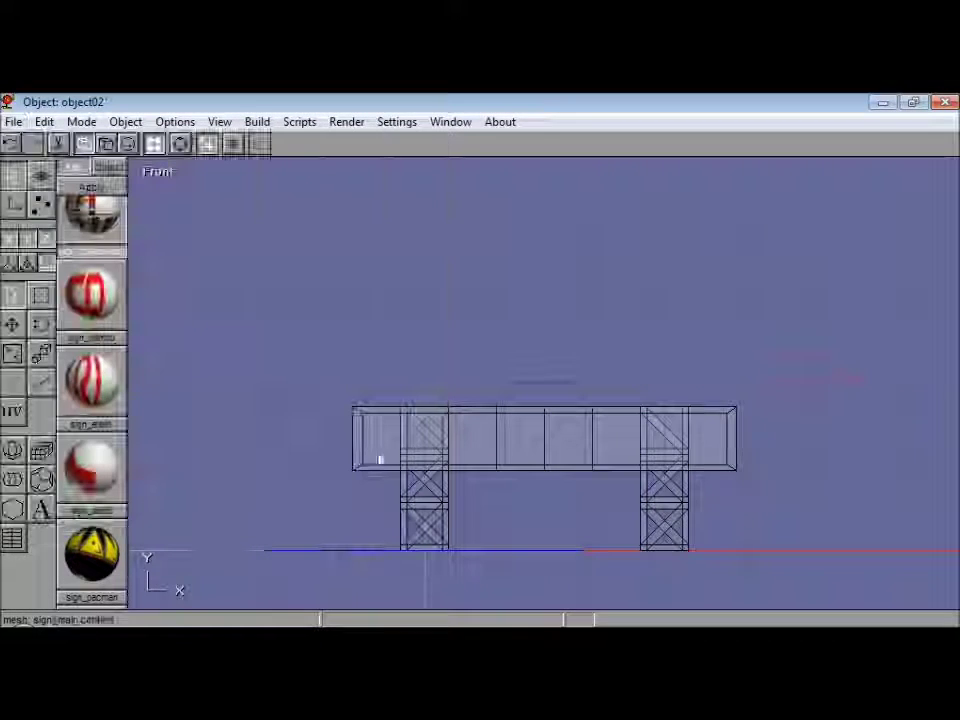
click(129, 144)
click(92, 294)
click(92, 187)
click(217, 245)
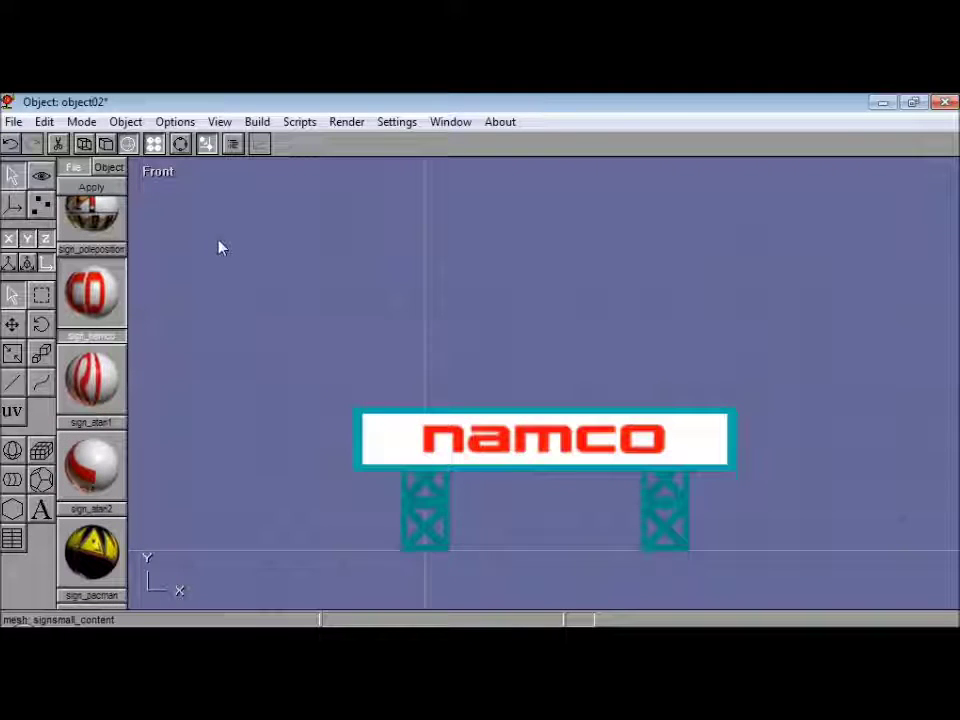
- Paste the small panel into the signs object as Namco and Atari versions, place them along X left of the turn arrows, and save
click(396, 450)
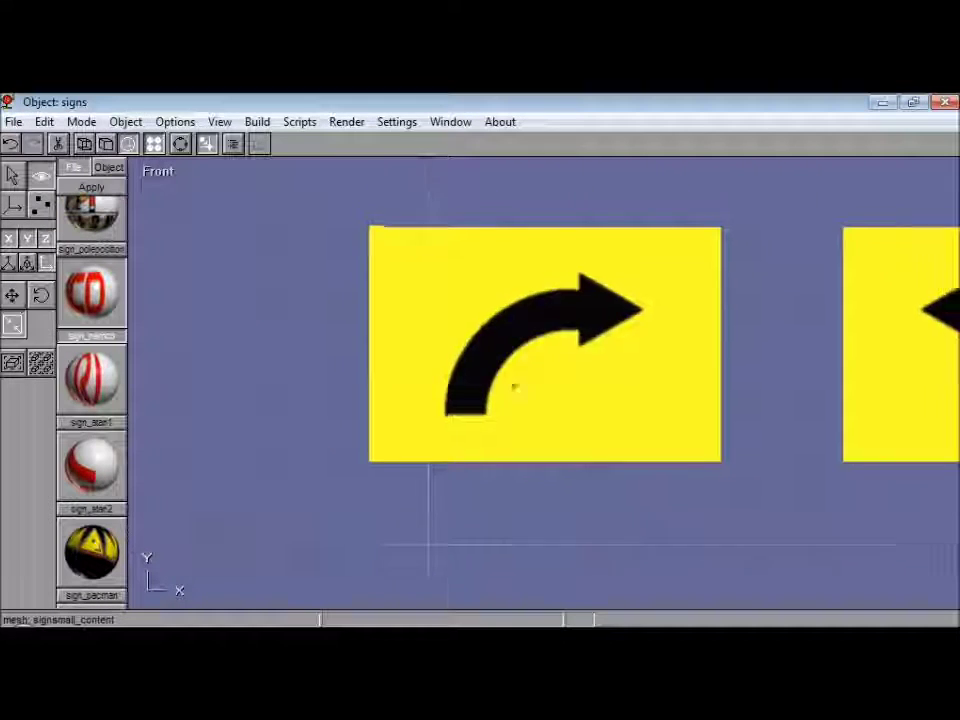
drag(514, 387, 400, 400)
click(12, 177)
key(ctrl+v)
drag(645, 436, 463, 424)
key(ctrl+z)
click(25, 240)
click(45, 240)
drag(696, 467, 283, 467)
key(ctrl+v)
click(9, 300)
click(13, 121)
click(64, 214)
drag(92, 292, 590, 393)
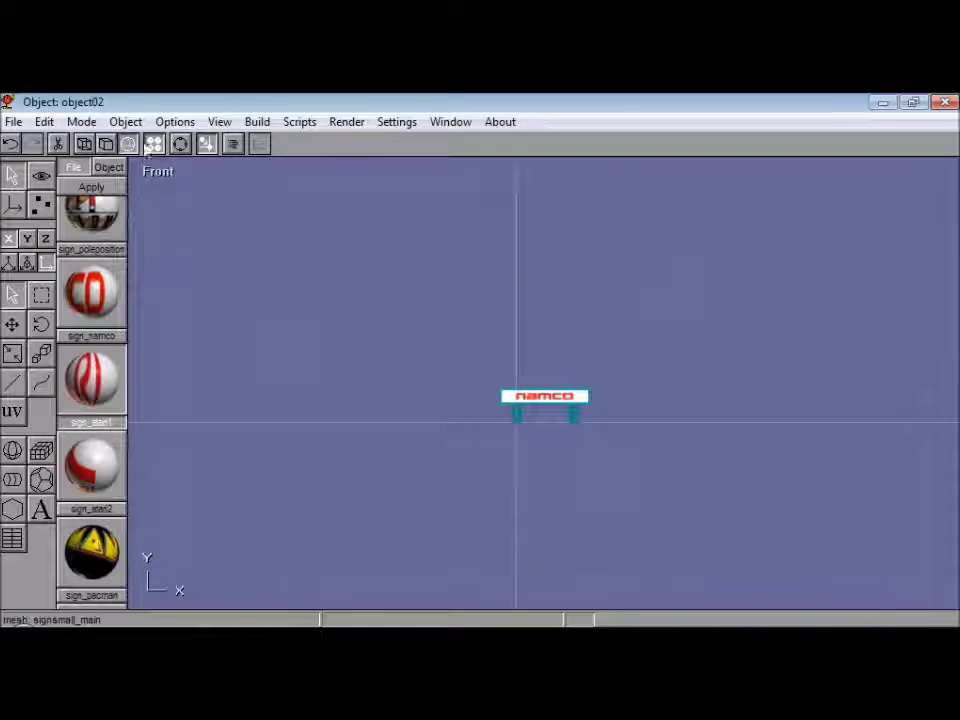
- Adjust the grid settings and move the small Namco panel in the signs object to X -40
click(126, 121)
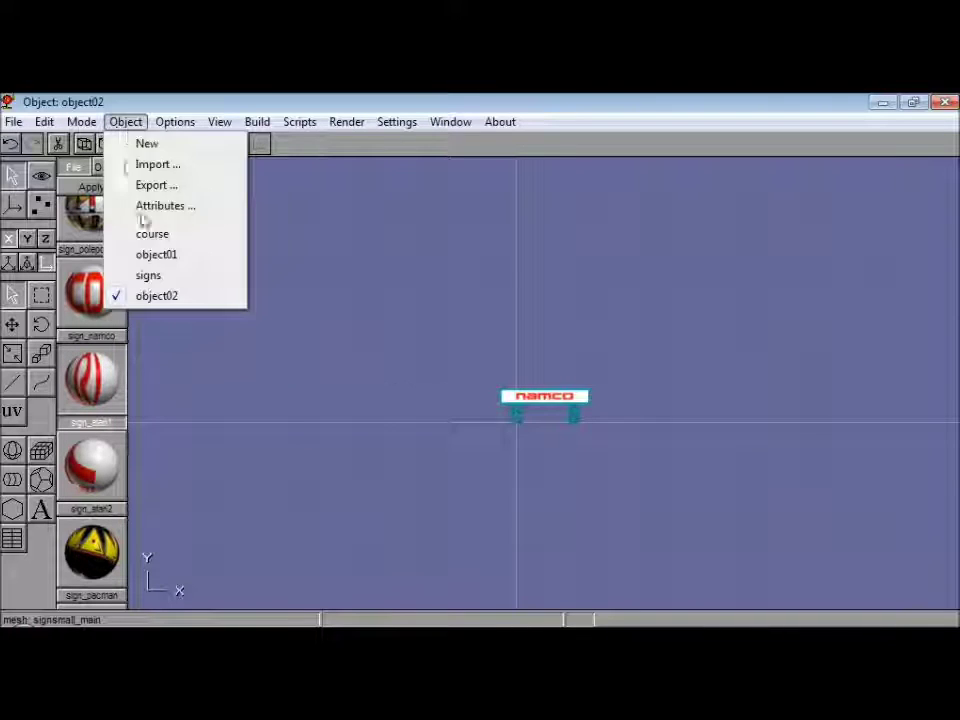
click(150, 274)
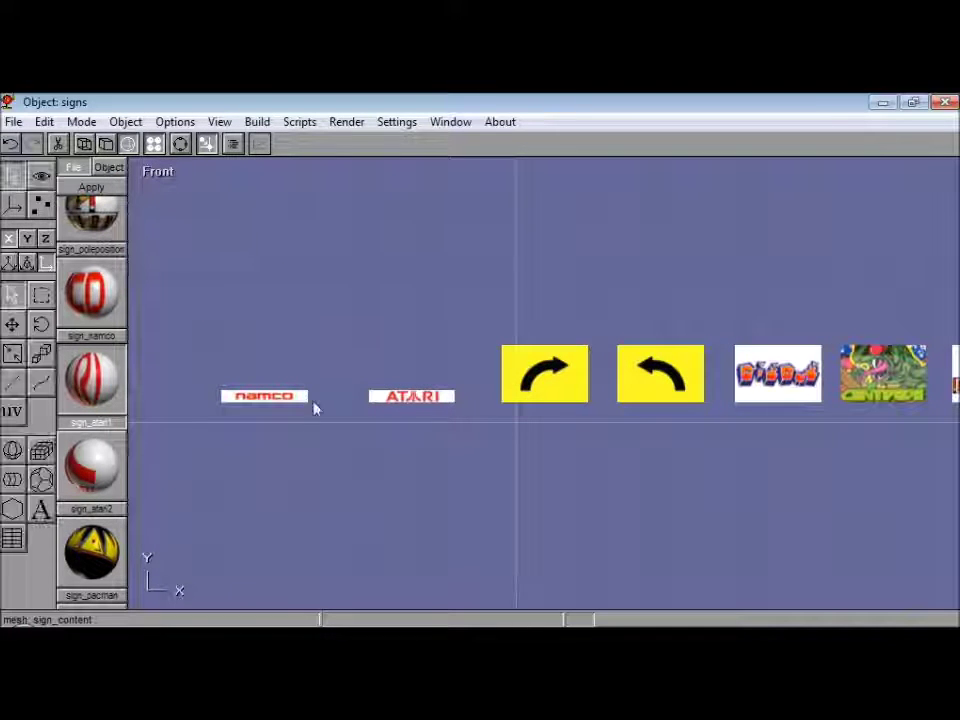
double_click(305, 398)
click(217, 241)
click(175, 121)
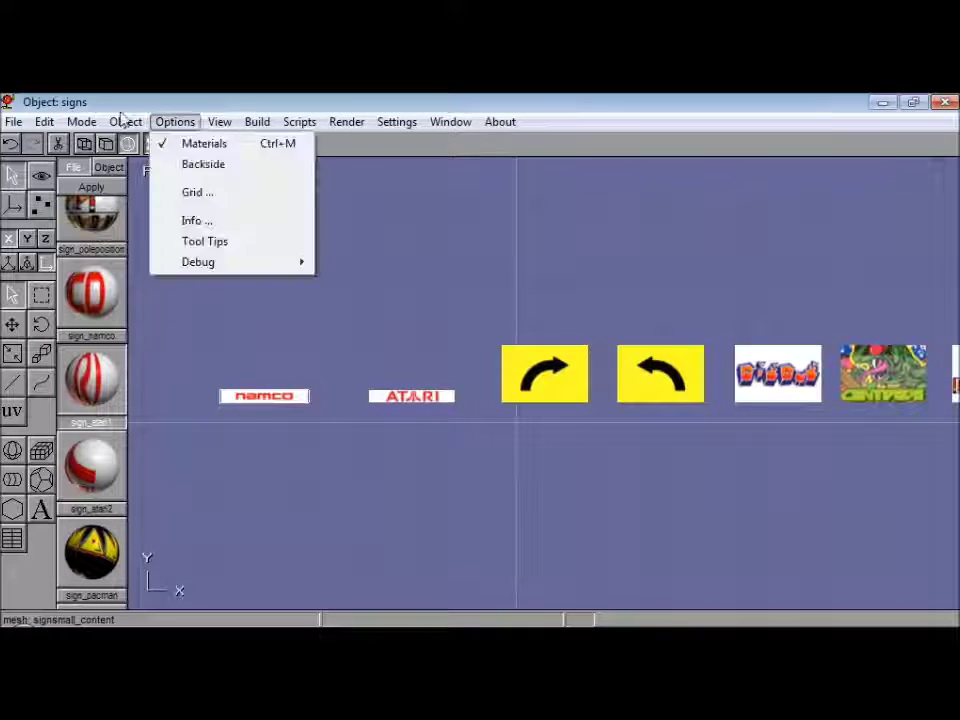
click(193, 191)
drag(150, 361, 5, 360)
click(217, 197)
click(12, 325)
drag(367, 452, 345, 452)
- Move the two turn arrow panels along X to the left of the small Namco panel, evenly spaced
click(41, 176)
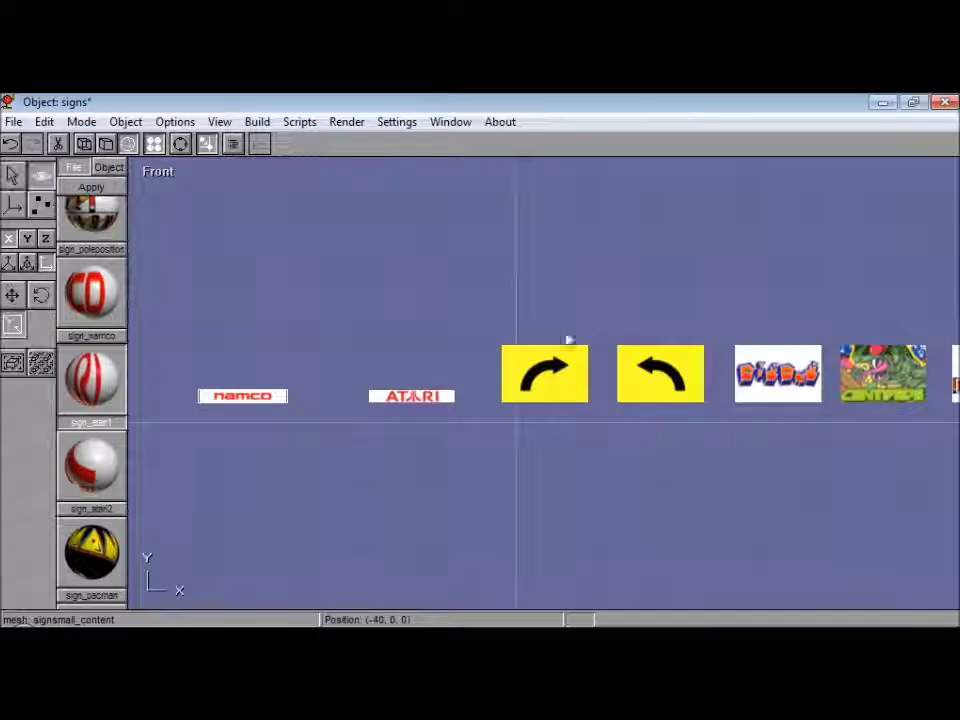
drag(568, 339, 490, 400)
click(12, 176)
click(12, 295)
click(486, 388)
click(546, 379)
click(12, 325)
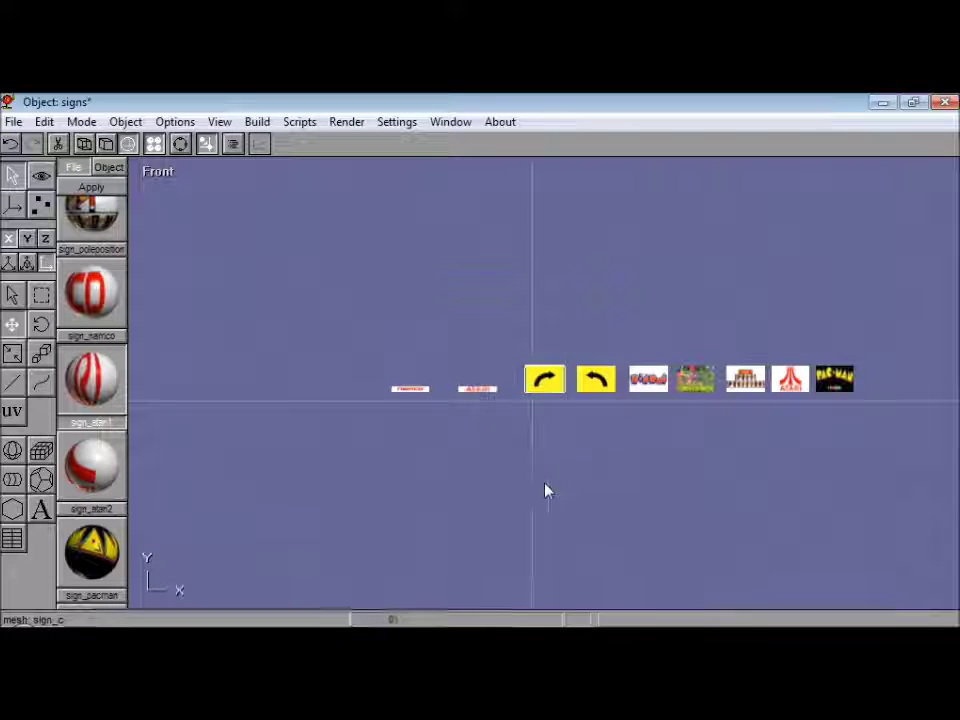
drag(546, 484, 338, 458)
drag(596, 380, 350, 463)
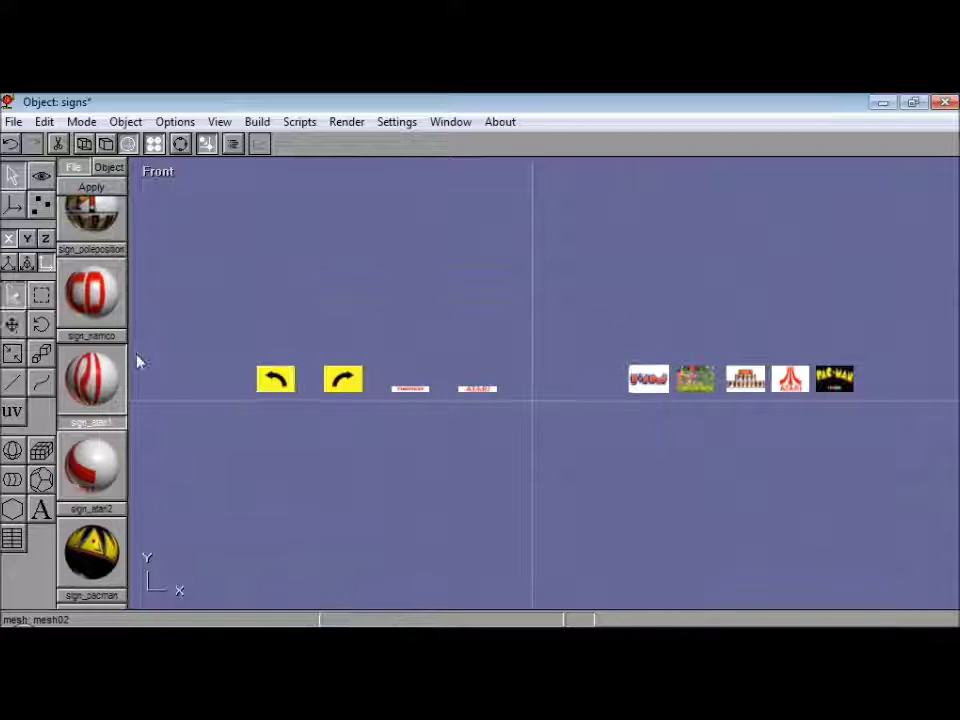
- Space the Dig Dug, Centipede, Pole Position, Atari and Pac-Man panels evenly along X, with Pac-Man at X 60, and save
drag(700, 398, 450, 444)
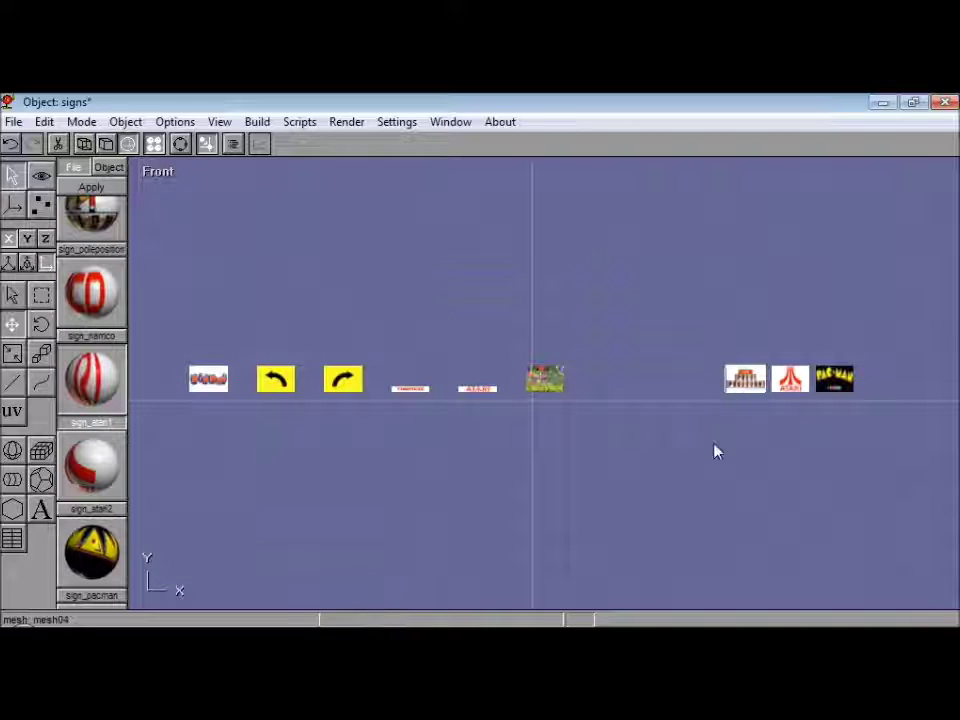
drag(745, 382, 625, 405)
drag(820, 388, 579, 456)
click(13, 121)
click(41, 212)
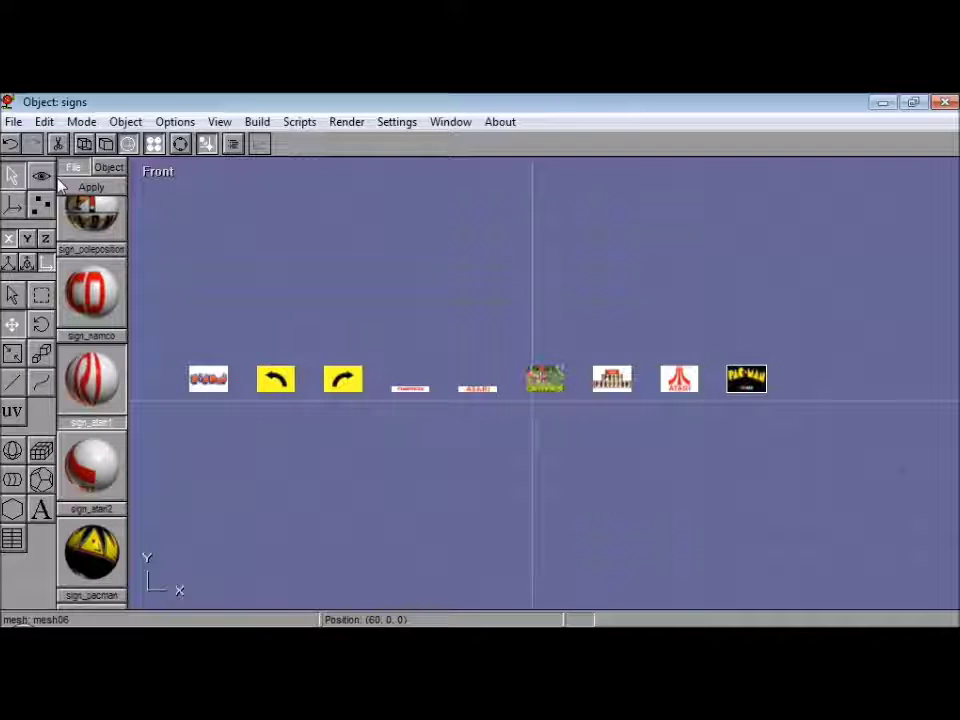
- Copy the sign_main billboard frame from object01 and paste it into the signs object
click(175, 121)
mouse_move(126, 121)
click(167, 255)
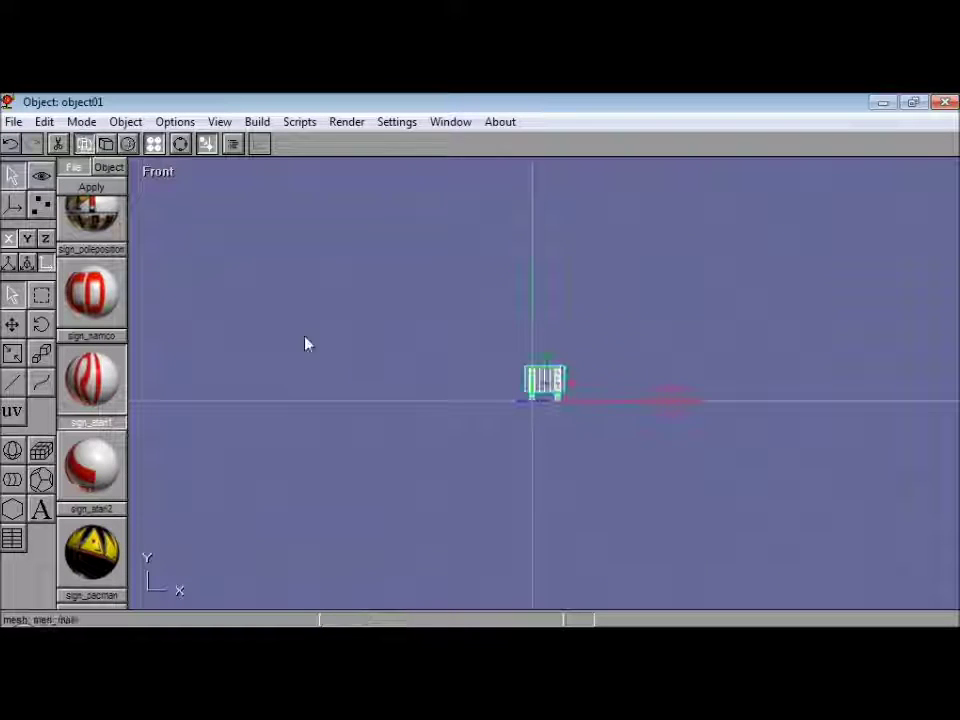
click(126, 121)
click(156, 277)
key(ctrl+v)
- Paste further sign_main frames and move them along X onto the remaining large sign panels, the leftmost at X -100
click(10, 328)
key(ctrl+v)
drag(550, 420, 730, 460)
key(ctrl+v)
key(ctrl+v)
drag(570, 458, 301, 460)
key(ctrl+v)
key(ctrl+v)
drag(600, 458, 283, 459)
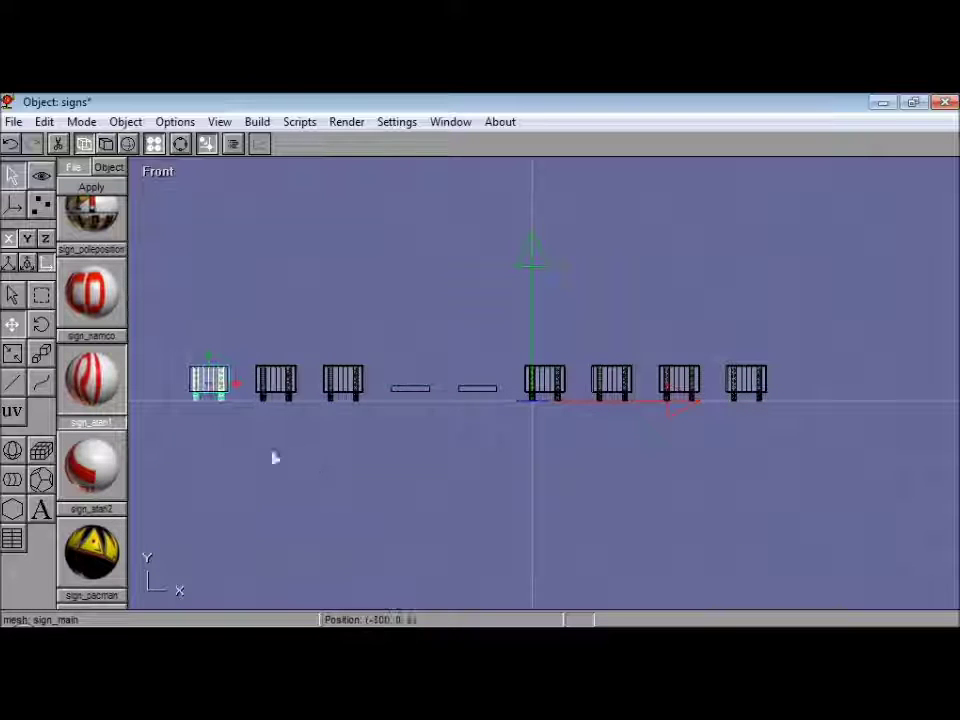
- Check the framed signs in smooth shading, return to the front view and save the signs object
click(13, 295)
click(128, 144)
click(184, 145)
drag(540, 385, 553, 403)
click(160, 173)
click(165, 293)
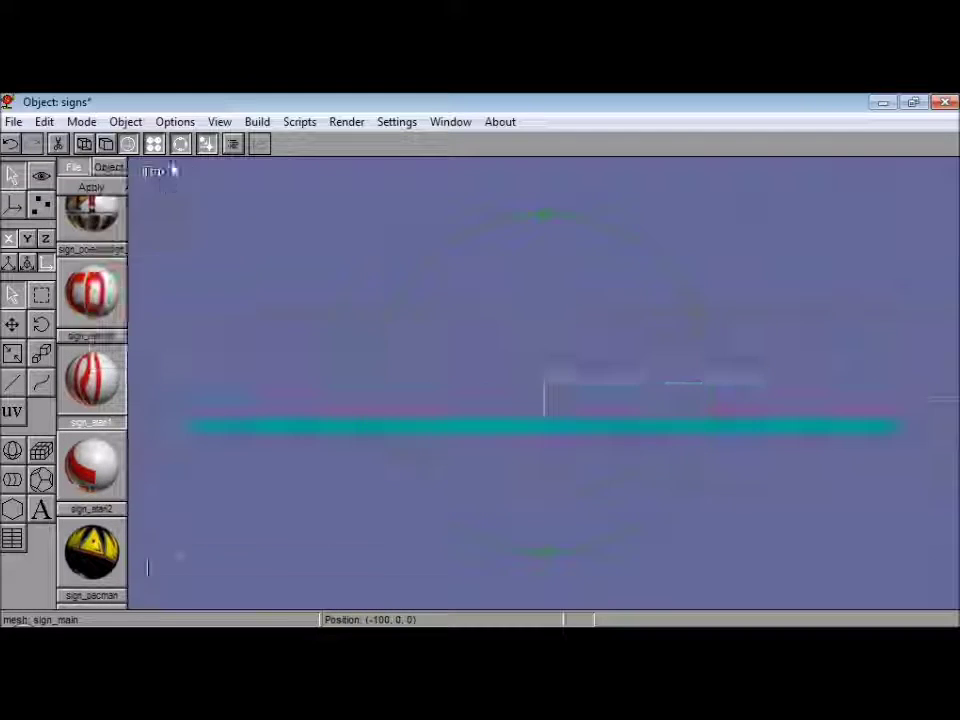
click(165, 176)
click(165, 209)
click(13, 122)
click(43, 213)
- Copy the signsmall_main frame from object02 into the signs object, move it along X onto the small Namco panel at X -40, and save
click(141, 123)
click(156, 296)
click(545, 390)
key(ctrl+c)
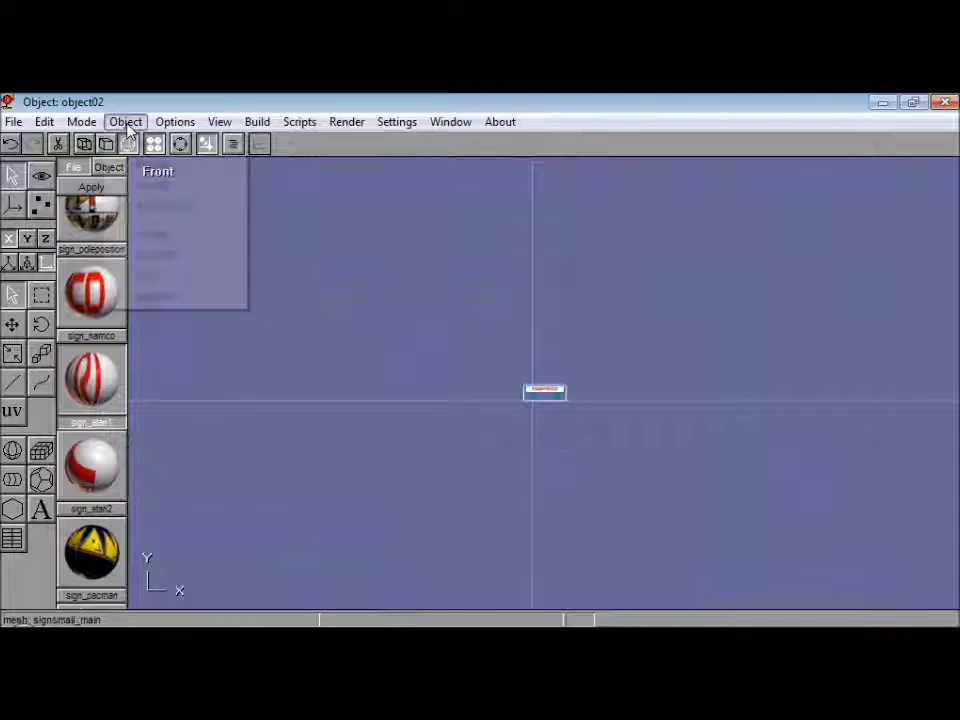
click(128, 124)
click(156, 276)
key(ctrl+v)
click(13, 324)
drag(665, 501, 597, 501)
click(12, 295)
click(13, 122)
click(43, 213)
- Delete the source objects object01 and object02 and return to the signs object
click(126, 122)
click(178, 255)
click(44, 122)
click(150, 396)
click(126, 124)
click(156, 276)
click(44, 121)
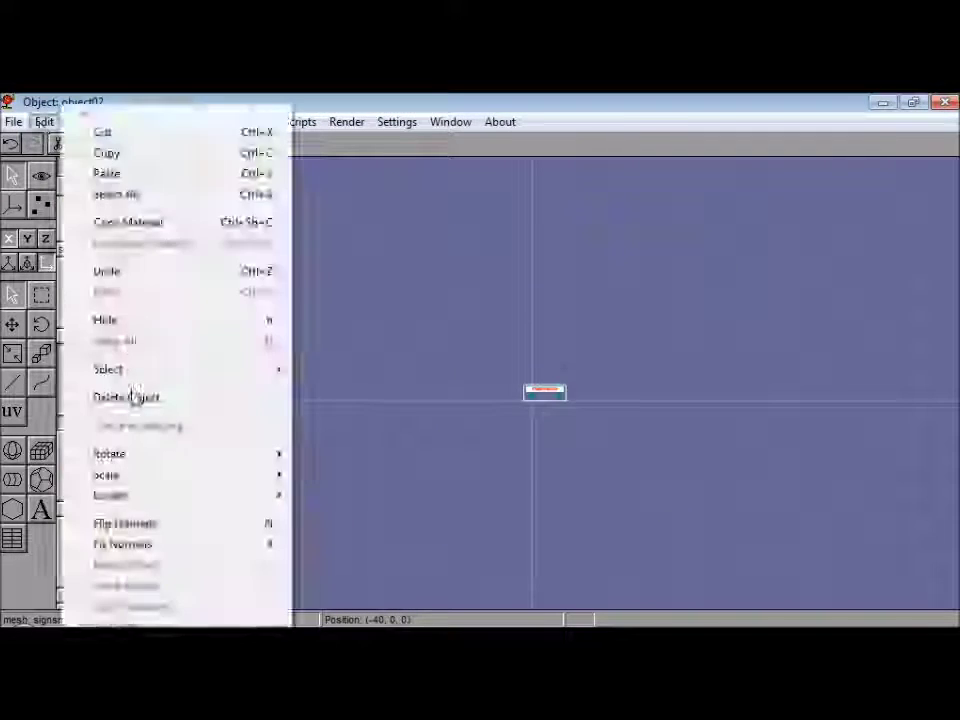
click(128, 396)
click(126, 121)
click(148, 254)
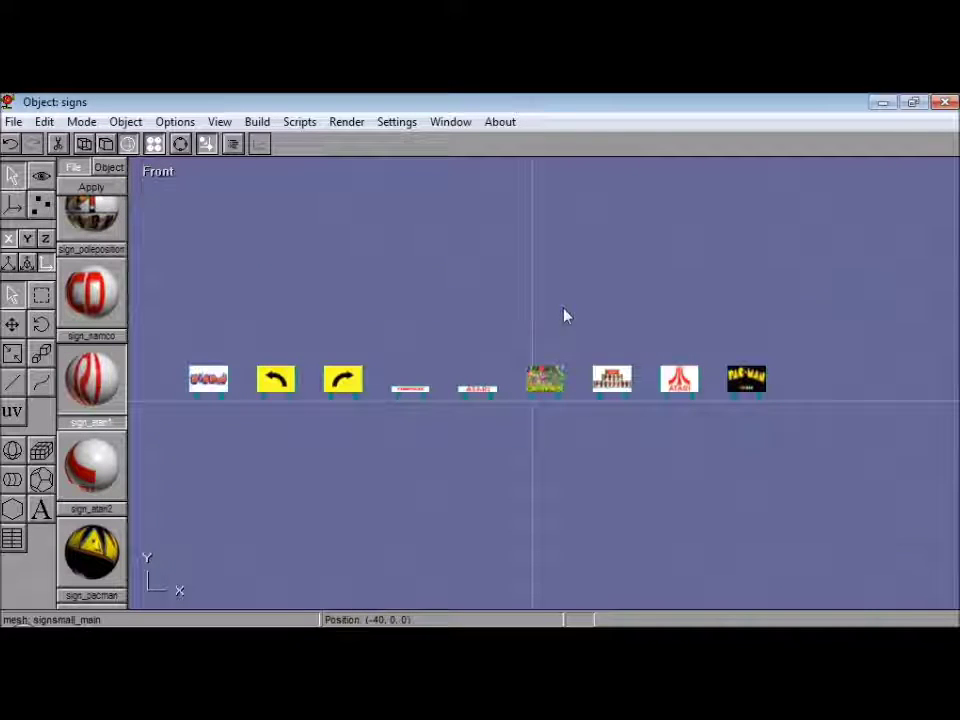
- Group each panel with its frame for the Dig Dug, two turn arrow, small Namco and Centipede signs
click(257, 122)
click(283, 184)
click(276, 379)
click(279, 129)
click(283, 184)
click(343, 380)
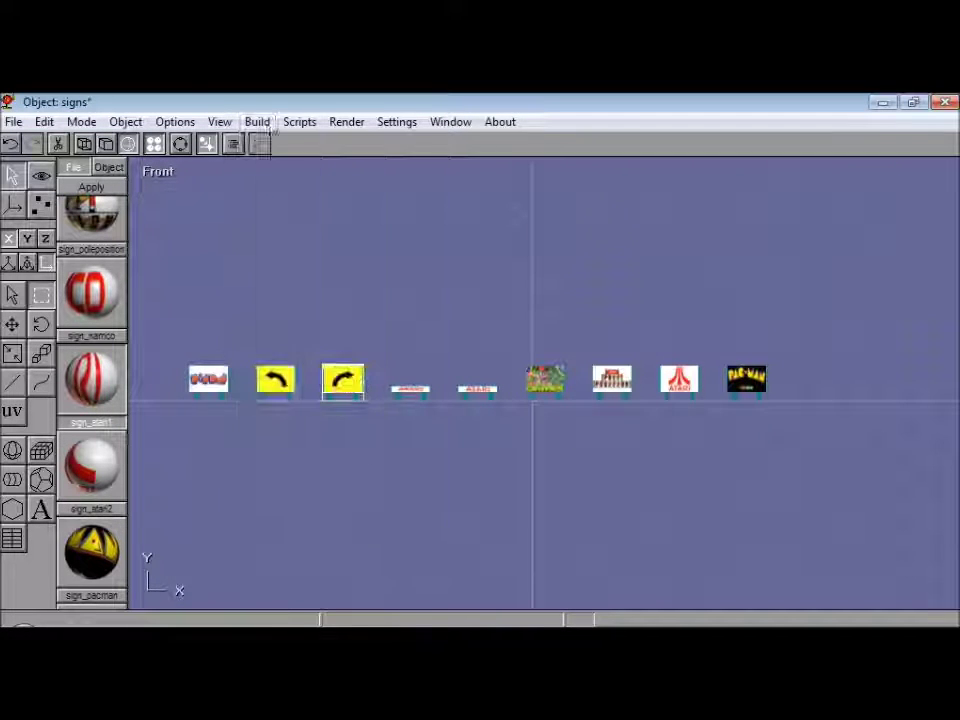
click(545, 380)
click(257, 122)
click(290, 190)
click(84, 144)
drag(535, 332, 565, 473)
click(257, 122)
click(287, 146)
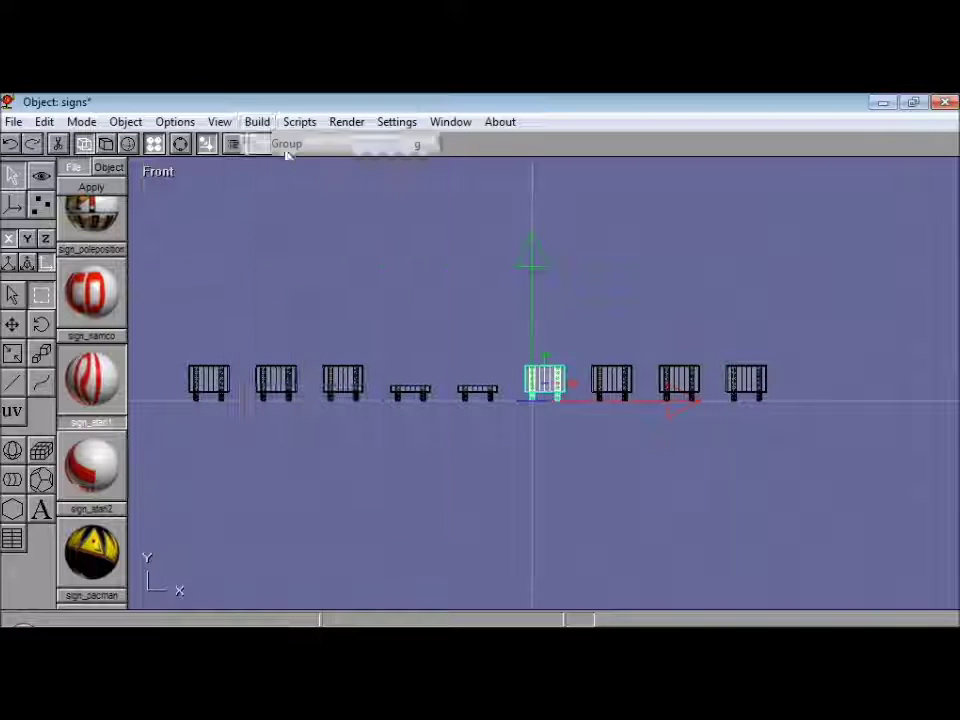
- Group the Pole Position, large Atari, Pac-Man and small Atari panels with their frames and review the item list
drag(639, 460, 640, 463)
click(257, 122)
click(280, 146)
drag(673, 334, 706, 440)
click(257, 122)
click(274, 147)
drag(740, 334, 771, 450)
click(260, 124)
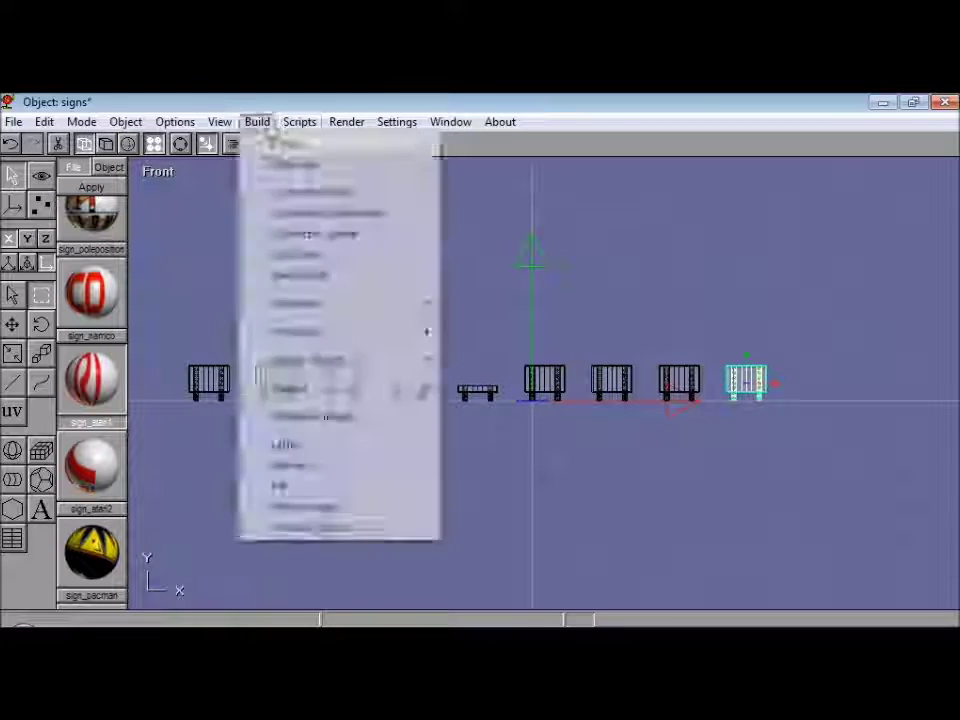
click(217, 197)
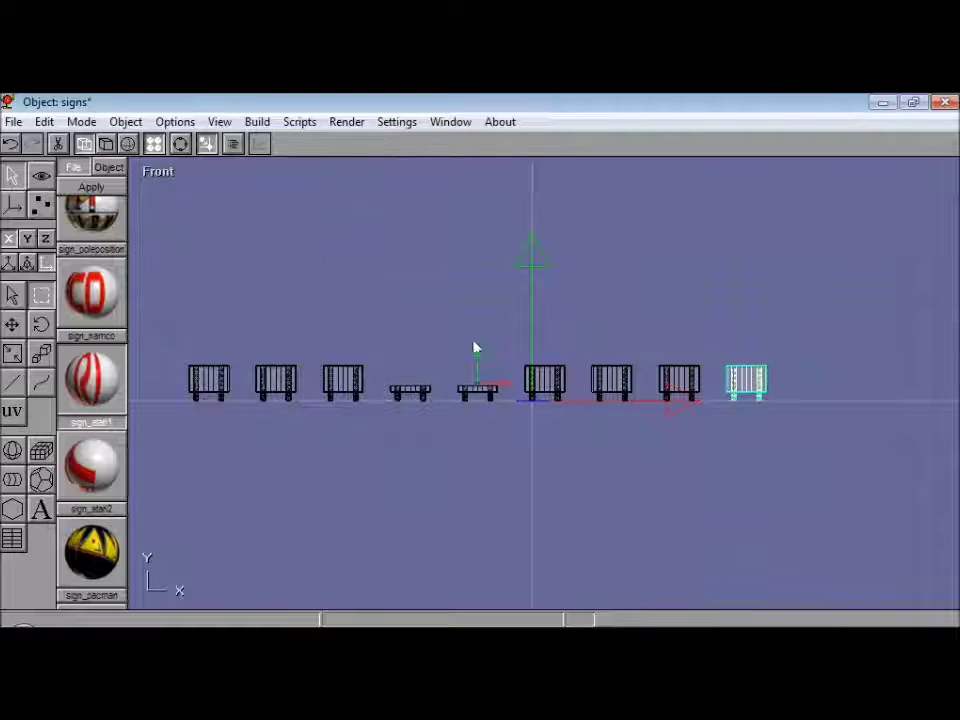
click(257, 121)
click(292, 255)
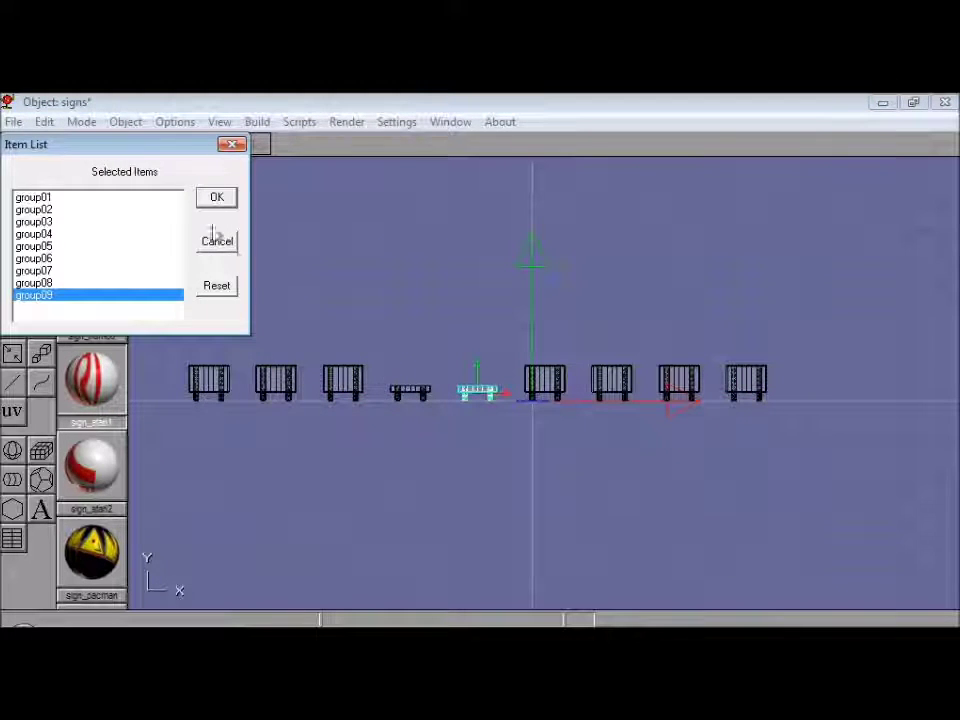
click(216, 240)
- Bring the grouped signs into the course object and place the row beside the long upper straight at position (230, 10, -120)
drag(493, 395, 905, 432)
click(125, 121)
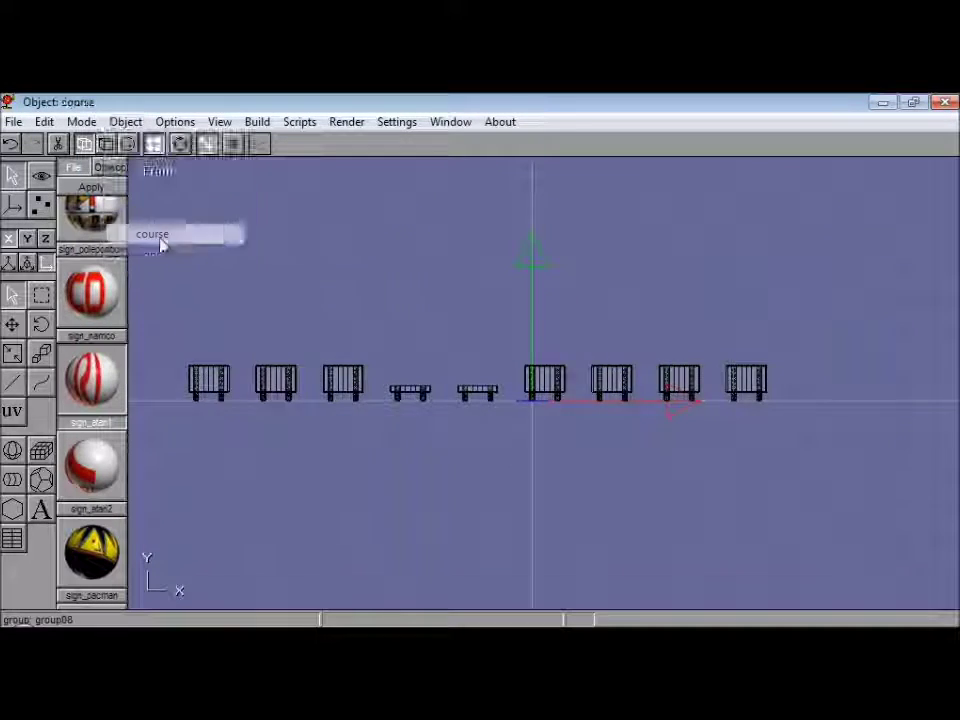
click(155, 233)
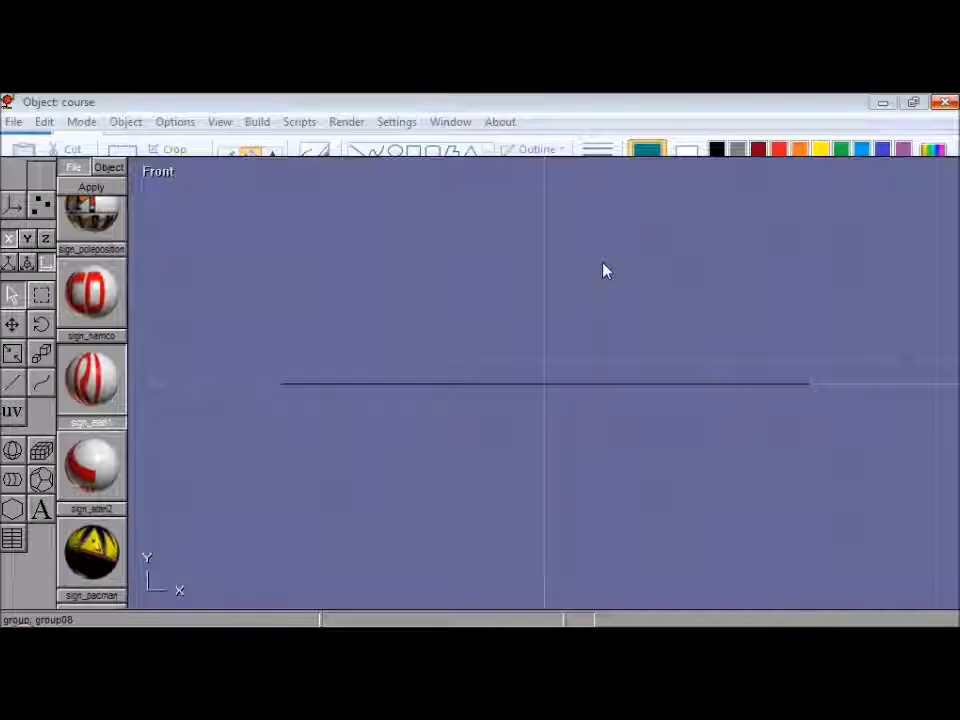
click(180, 144)
mouse_move(604, 270)
mouse_down()
mouse_move(555, 418)
mouse_move(640, 410)
mouse_up()
key(KP_8)
click(125, 121)
click(150, 253)
click(174, 121)
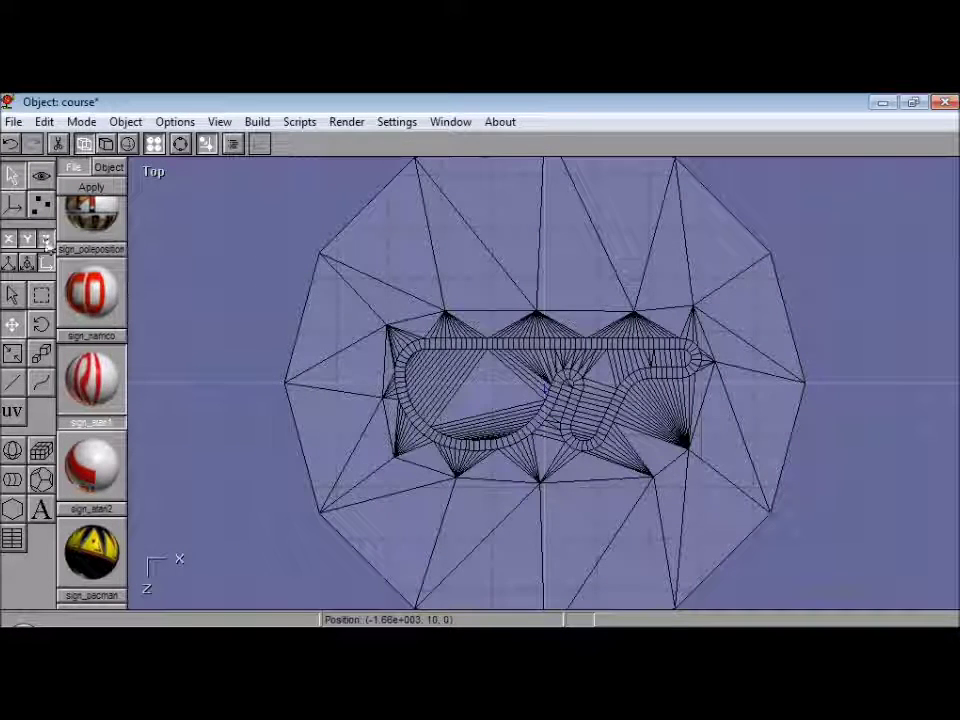
click(44, 121)
mouse_move(170, 369)
click(328, 474)
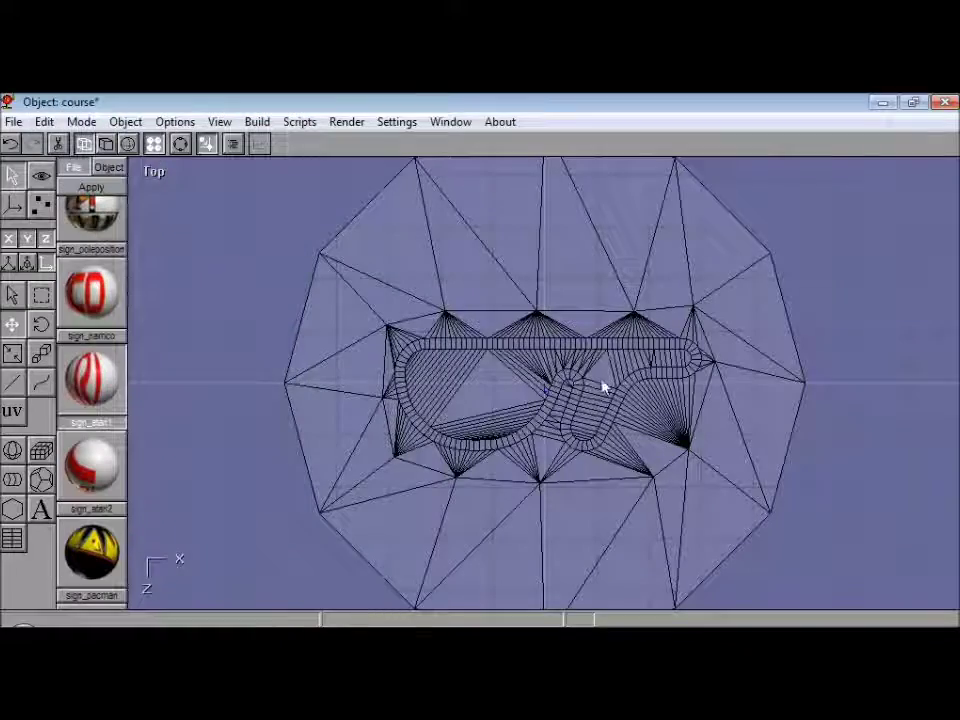
scroll(450, 392, up, 10)
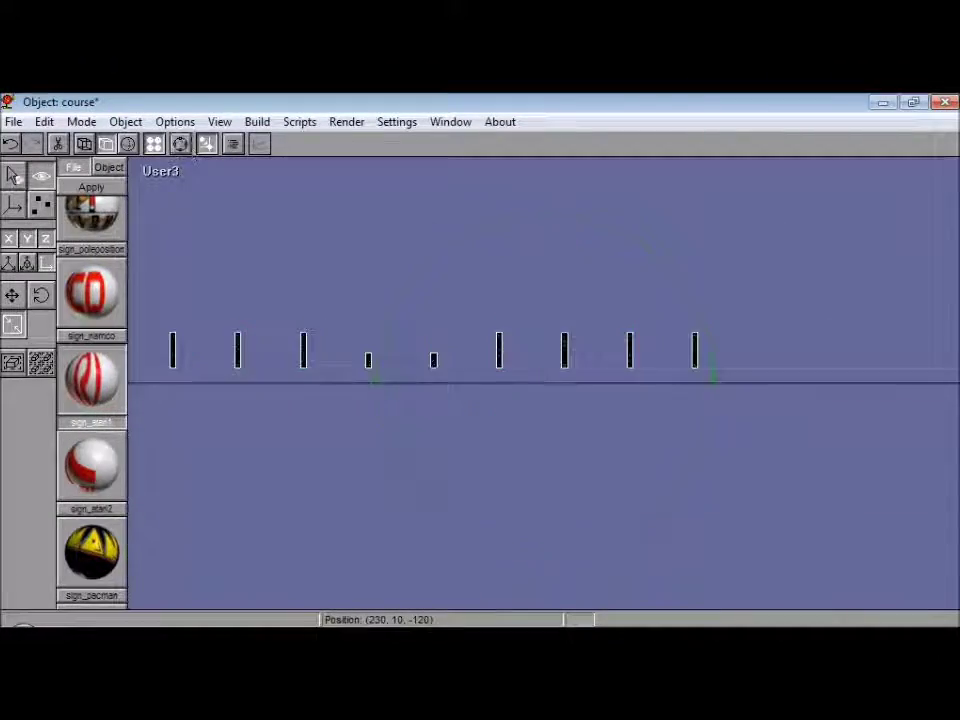
double_click(175, 356)
double_click(84, 272)
text(0)
click(222, 194)
click(11, 145)
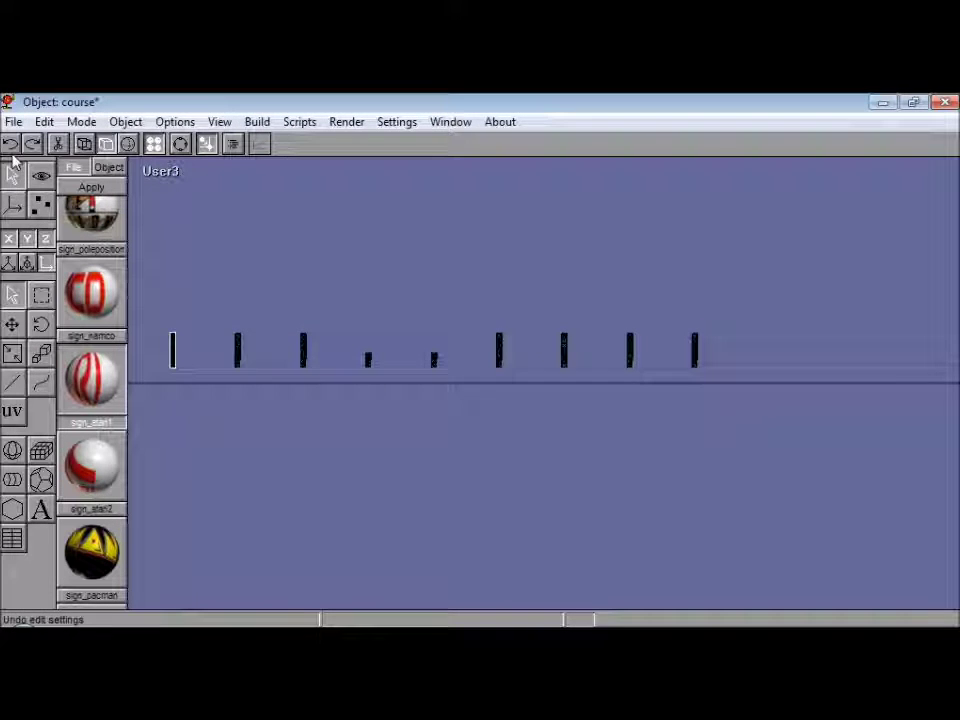
- Select the whole row of signs beside the straight together and save the course
click(41, 295)
drag(148, 344, 754, 329)
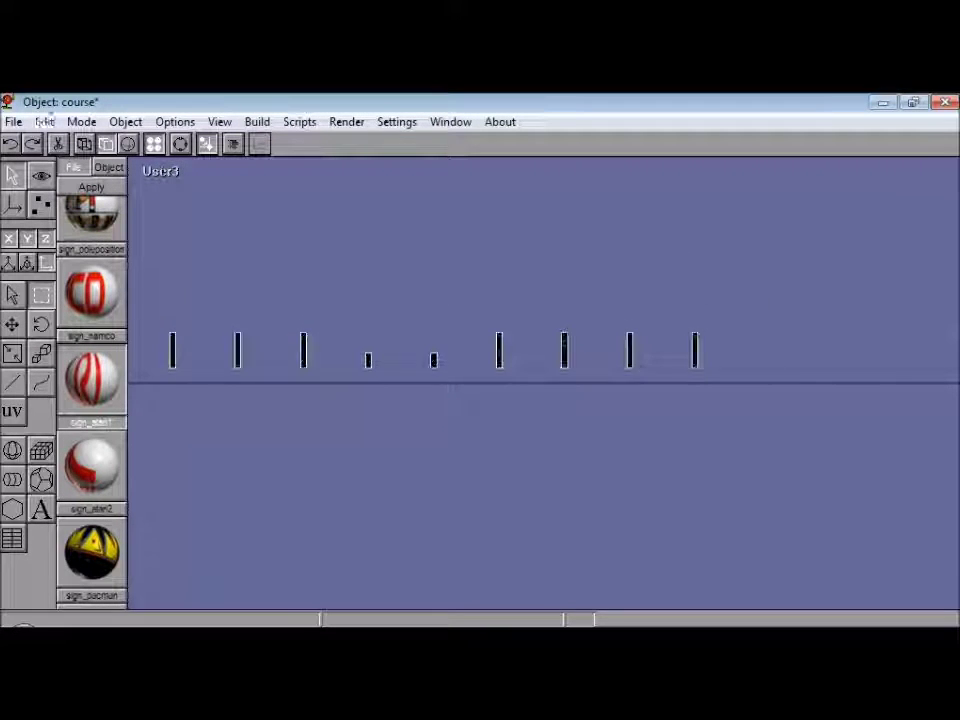
click(44, 122)
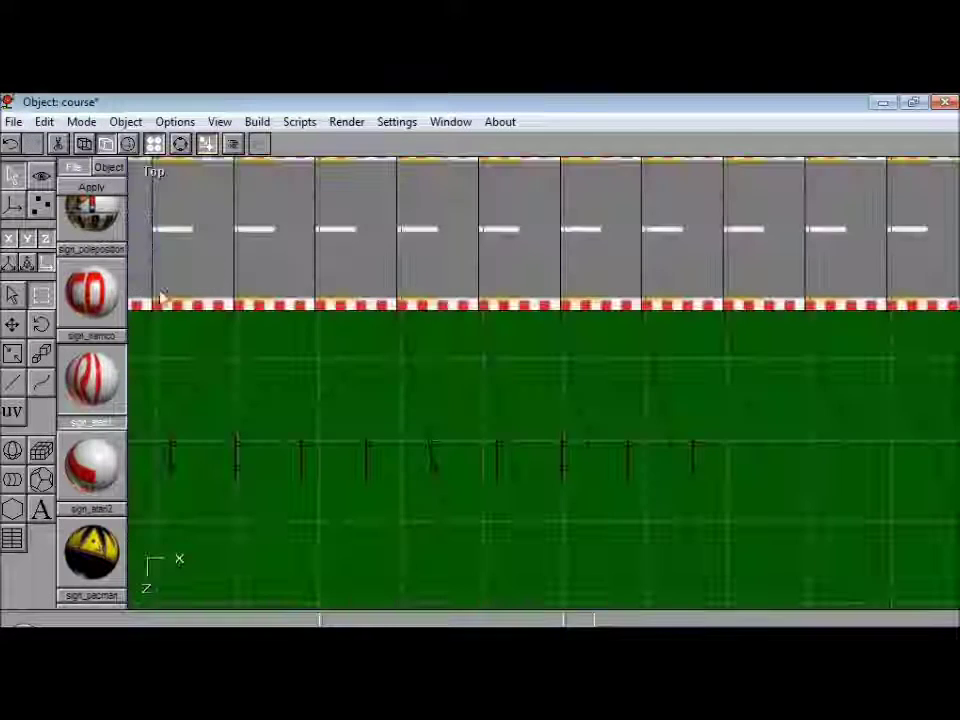
click(126, 121)
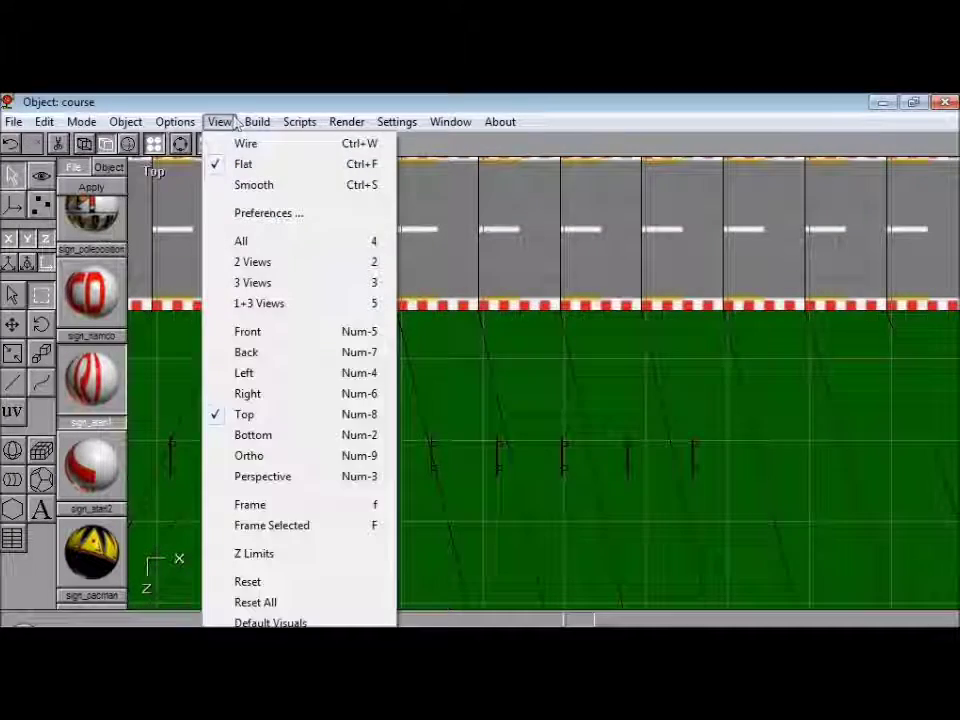
- Set up three views: a large wireframe top view, a smooth-shaded user view showing the signs, and a left view
click(253, 259)
click(158, 171)
click(138, 293)
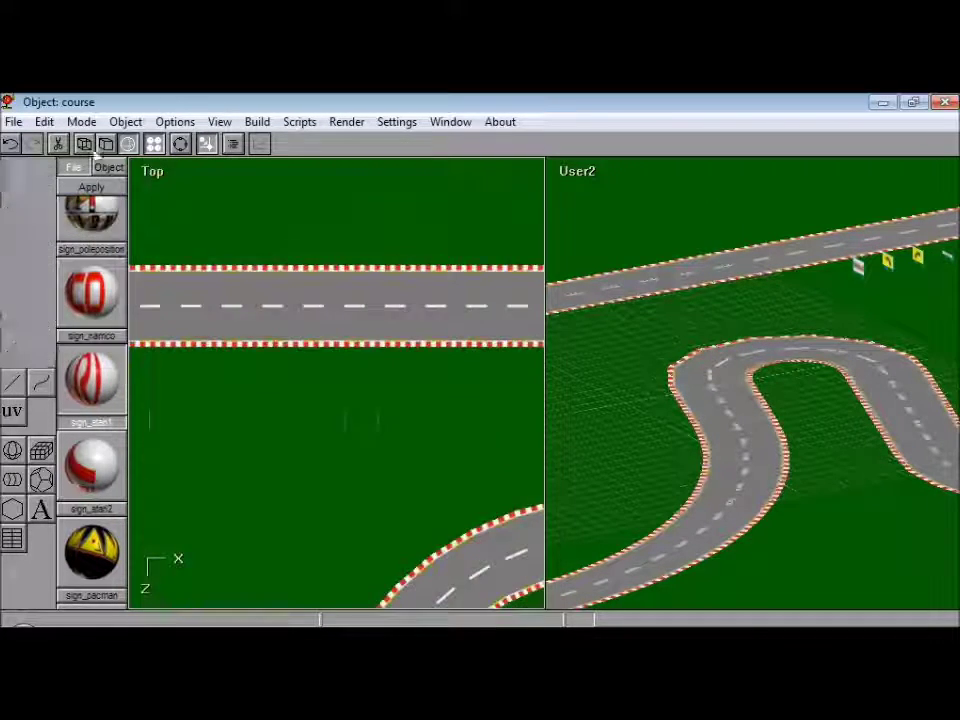
click(84, 144)
click(41, 176)
click(12, 295)
drag(132, 351, 364, 403)
drag(930, 235, 760, 345)
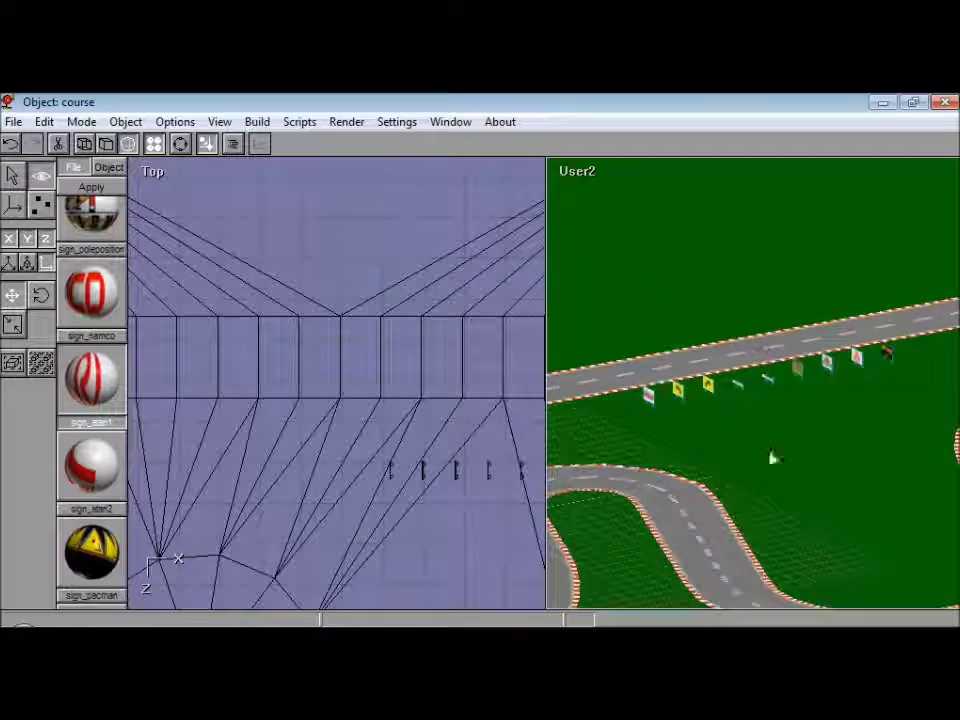
click(220, 122)
click(262, 303)
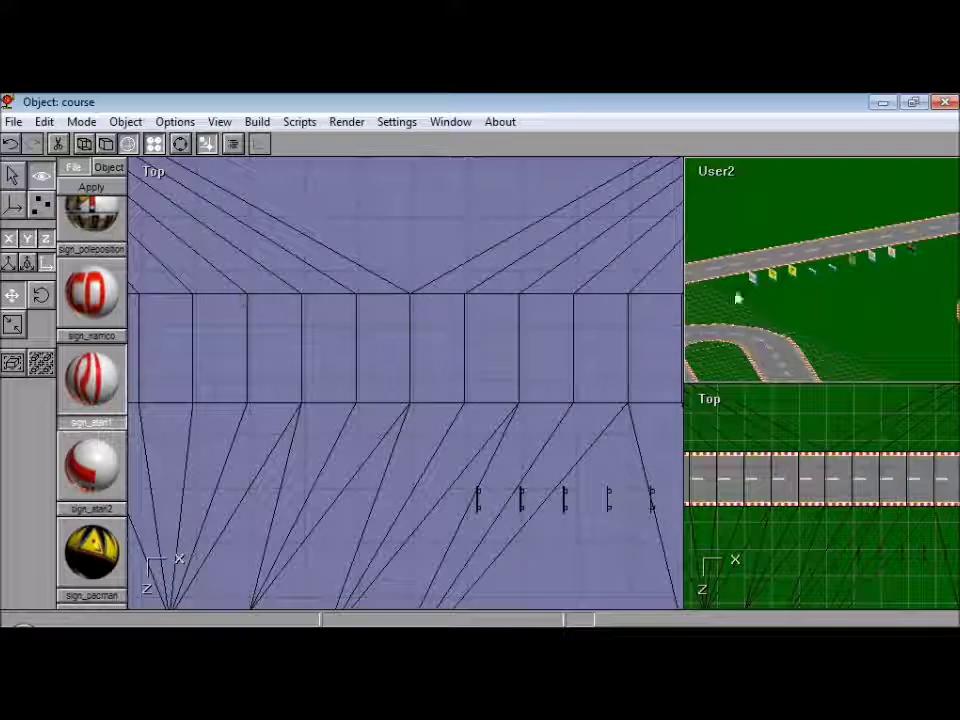
click(709, 399)
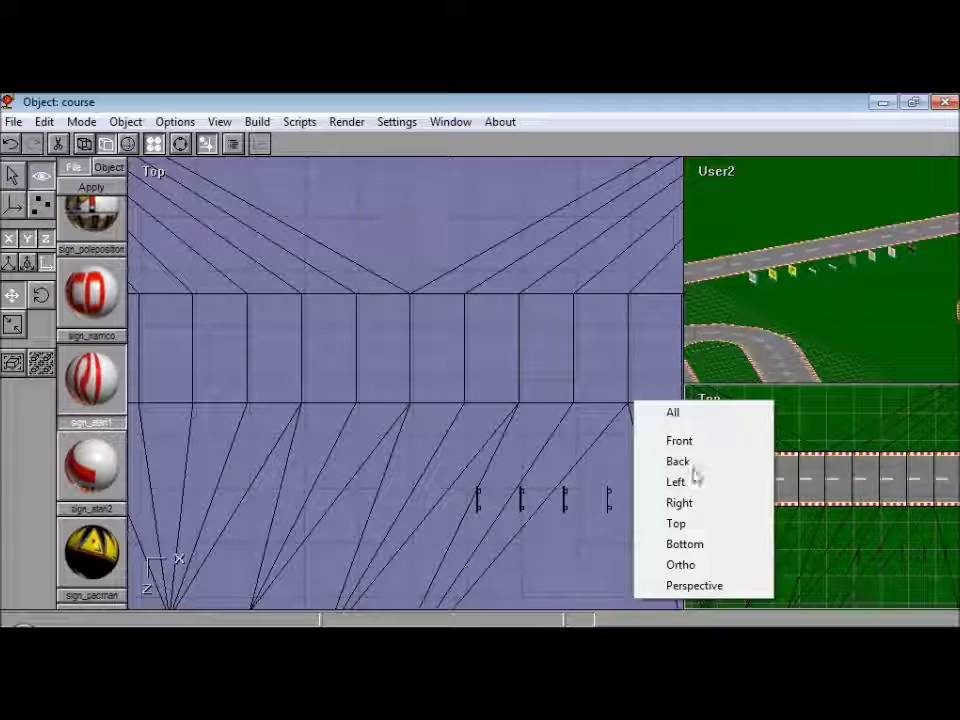
click(677, 482)
- Move the right-turn arrow sign to the outer side of the upper straight near its end, at about (601, 10, -232)
click(476, 501)
click(755, 280)
click(792, 273)
click(41, 176)
drag(529, 283, 206, 284)
click(12, 325)
drag(520, 348, 377, 358)
click(7, 295)
click(12, 177)
drag(257, 523, 500, 443)
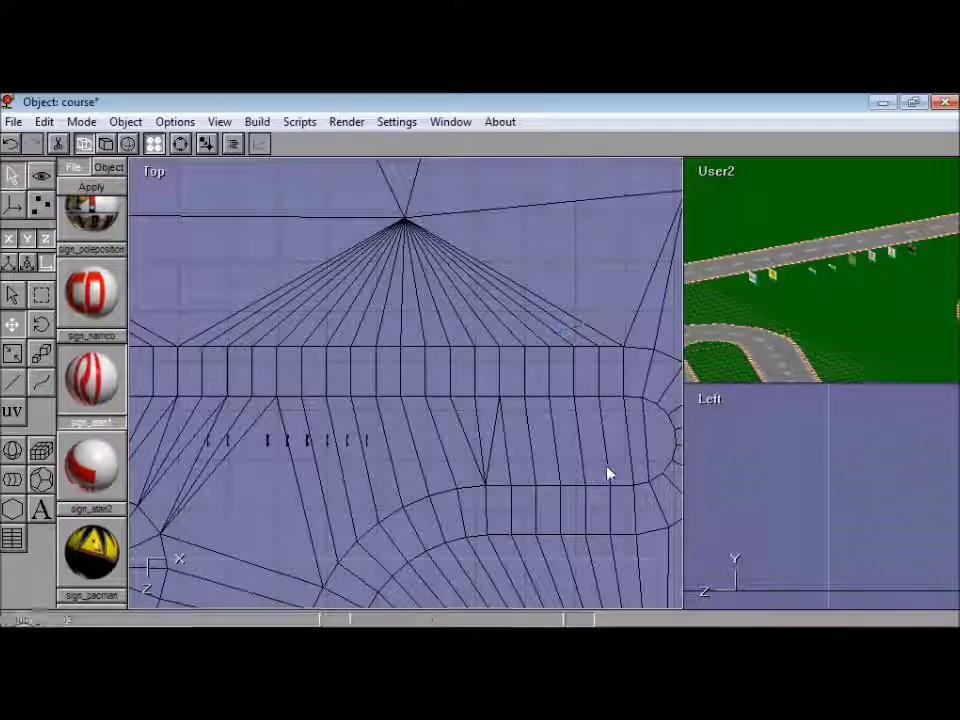
- Paste a copy of the Dig Dug sign and move it to the outer side of the upper straight at about (294, 10, -231)
key(ctrl+r)
middle_drag(468, 495, 478, 388)
middle_drag(220, 577, 424, 414)
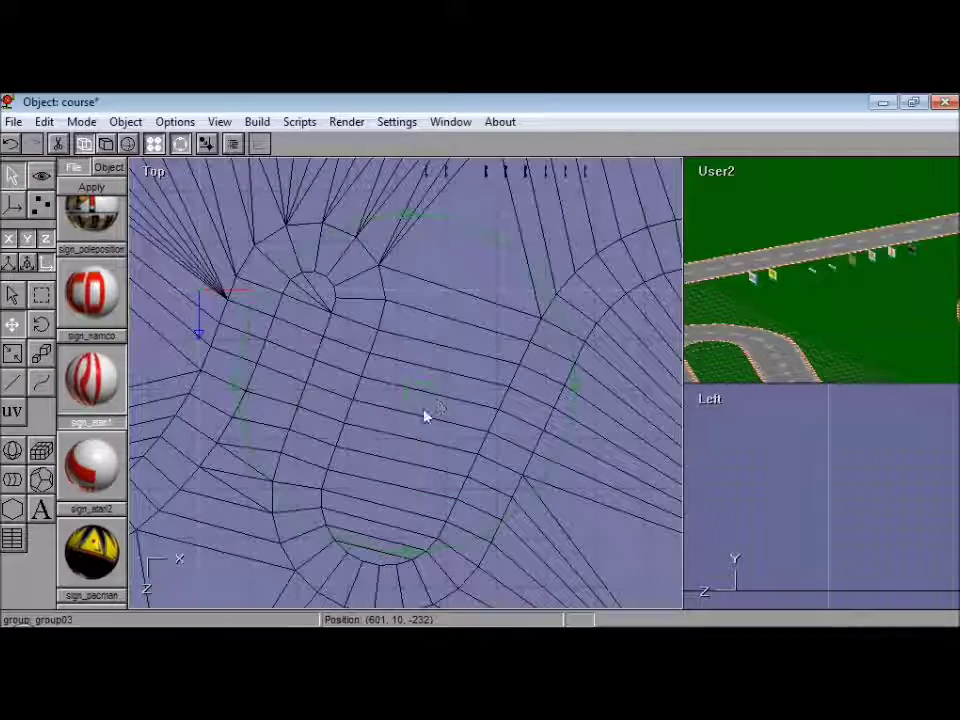
middle_drag(421, 497, 302, 569)
click(182, 146)
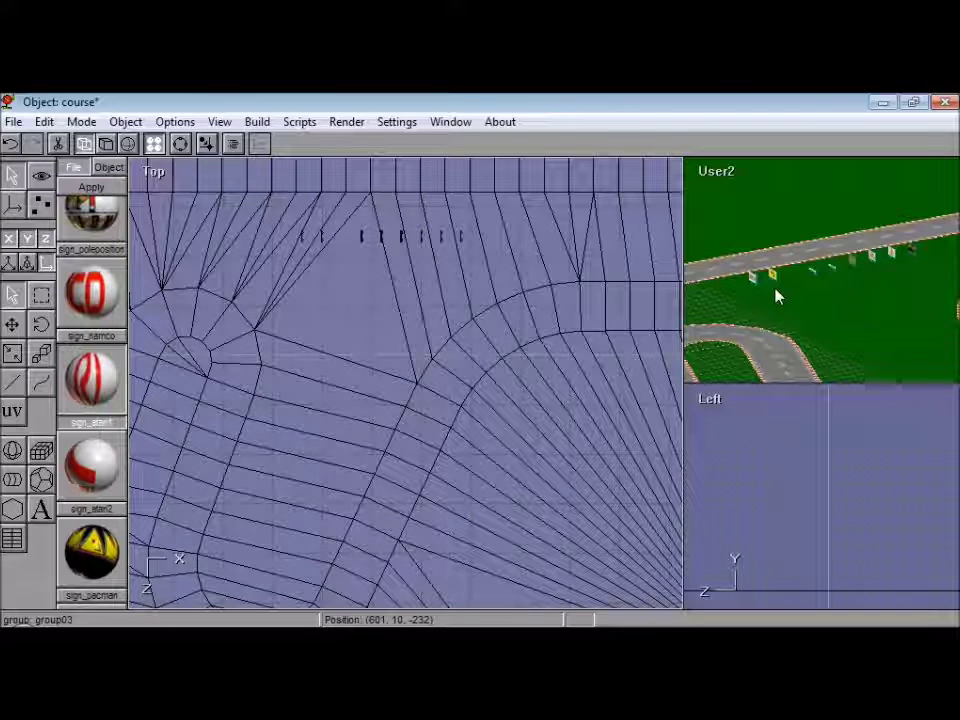
right_drag(831, 231, 800, 305)
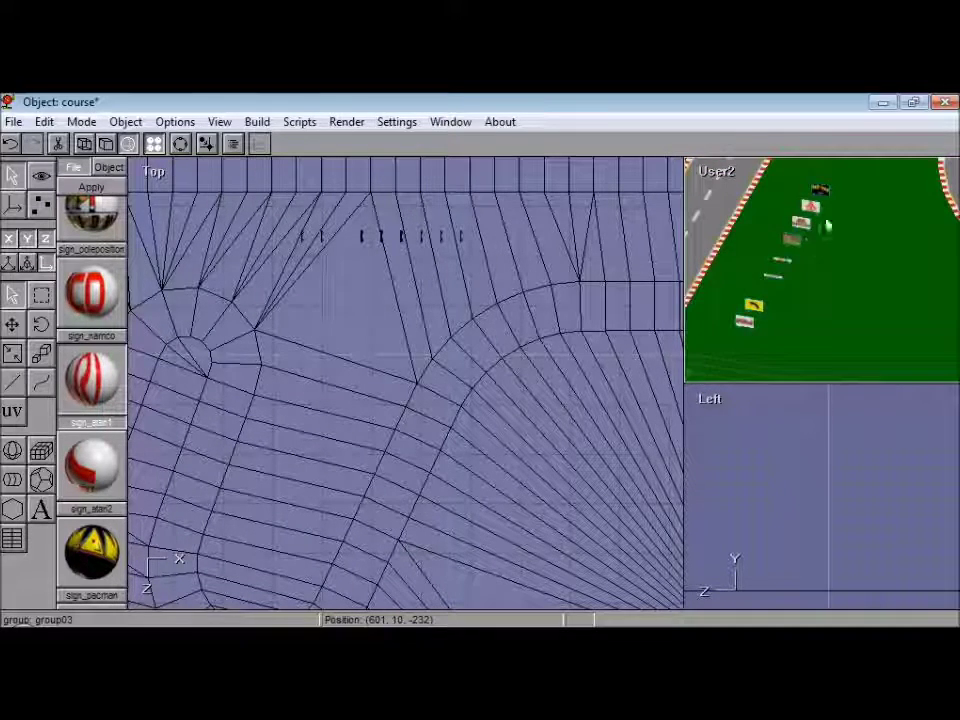
click(745, 324)
click(40, 178)
drag(449, 281, 396, 414)
click(13, 177)
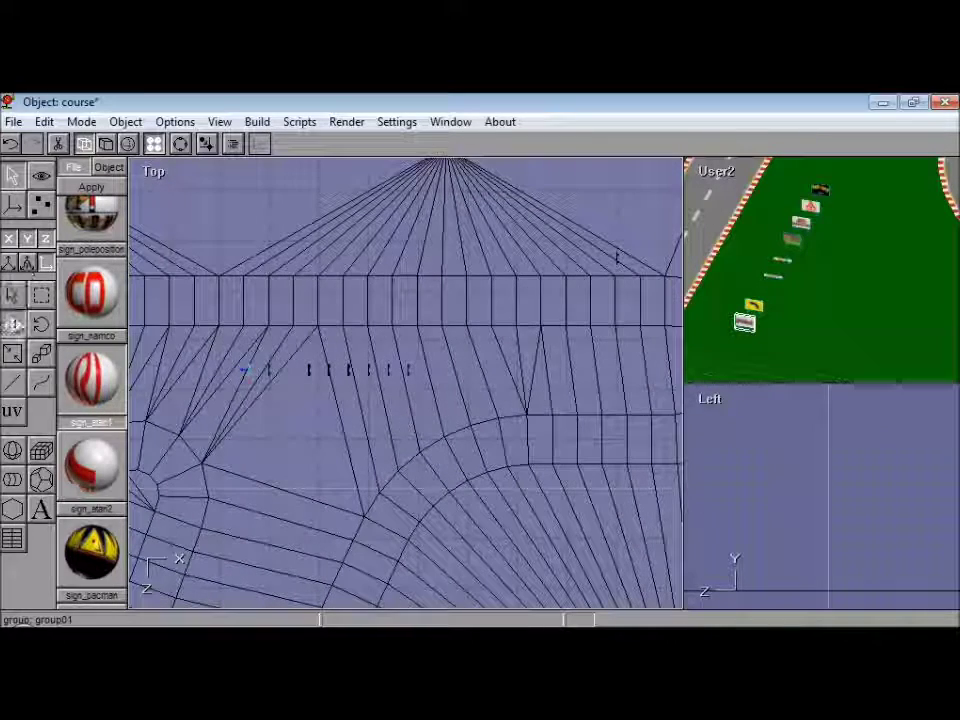
key(ctrl+c)
key(ctrl+v)
drag(263, 397, 324, 287)
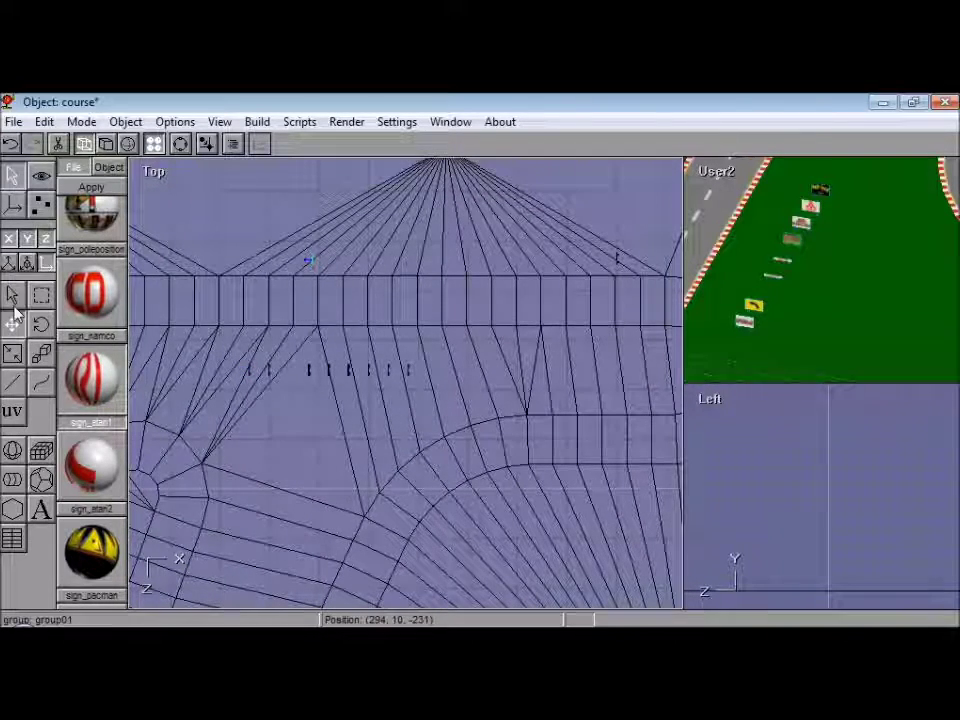
- Paste a copy of the Centipede sign, move it to the inner side of the straight at about (450, 10, -149), and save
click(793, 240)
click(14, 324)
click(44, 122)
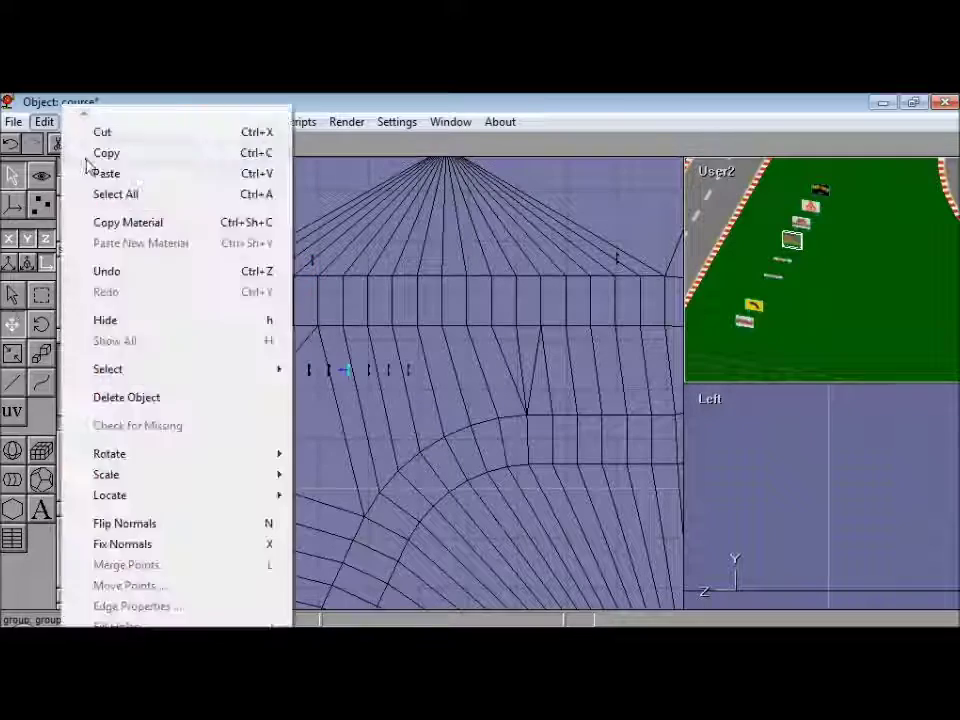
click(88, 156)
click(44, 122)
click(92, 174)
drag(373, 395, 459, 378)
click(455, 377)
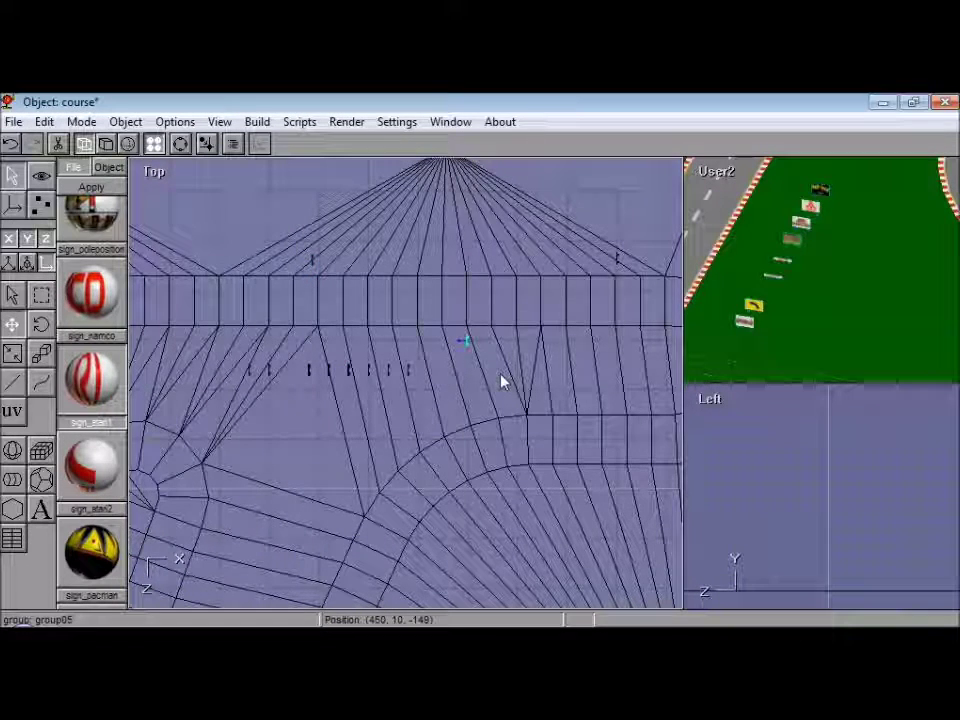
click(14, 122)
click(46, 213)
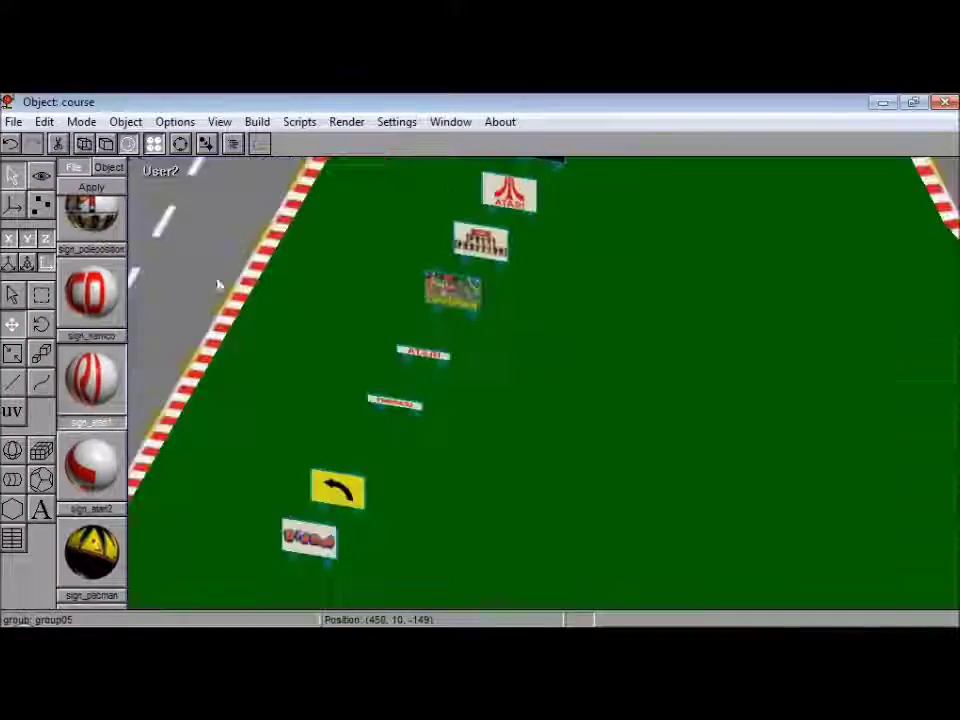
- Inspect the remaining row of signs beside the straight in the smooth-shaded user view
click(41, 176)
mouse_move(476, 329)
mouse_down()
mouse_move(538, 358)
mouse_move(501, 374)
mouse_up()
click(12, 331)
drag(330, 300, 260, 290)
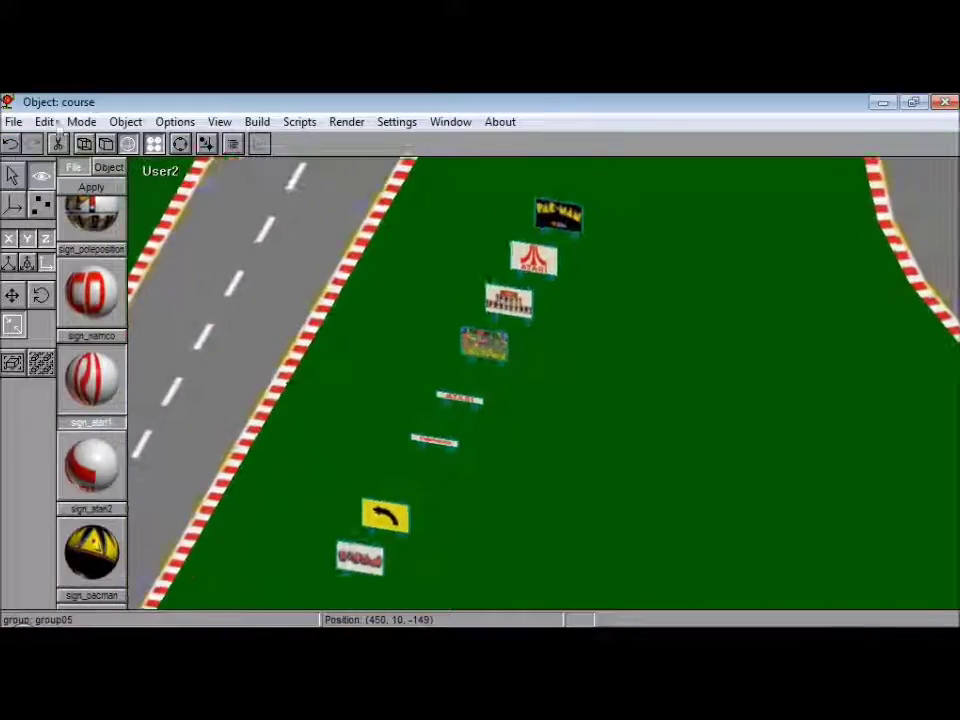
click(12, 176)
- Switch to Paint and start a text box across the upper part of the blank canvas
key(alt+Tab)
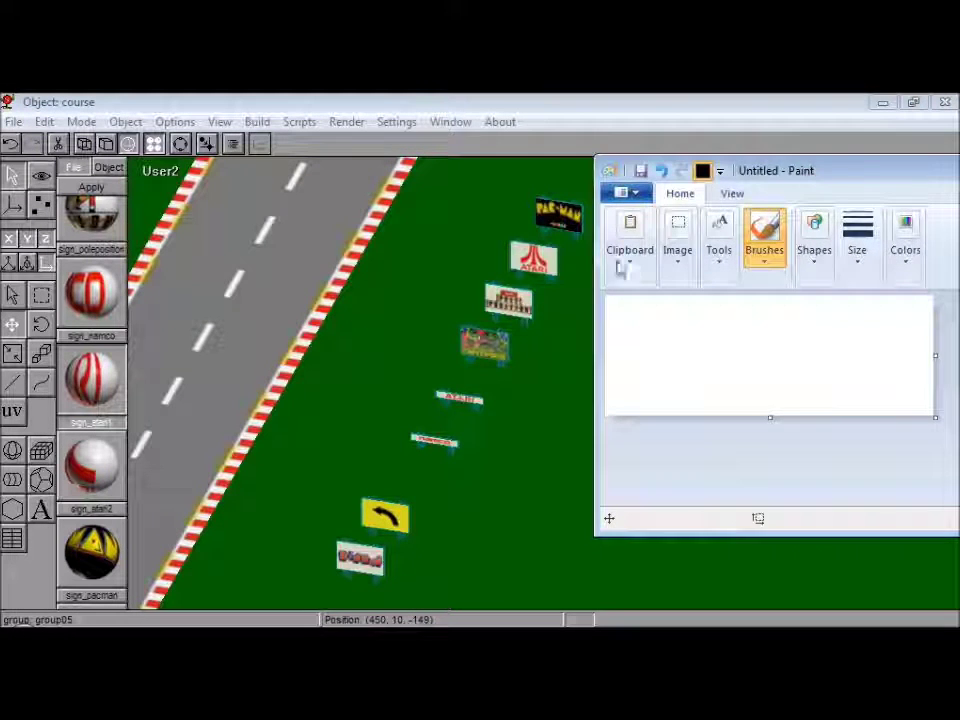
mouse_move(789, 174)
mouse_down()
mouse_move(632, 147)
mouse_move(807, 145)
mouse_move(803, 112)
mouse_up()
click(729, 185)
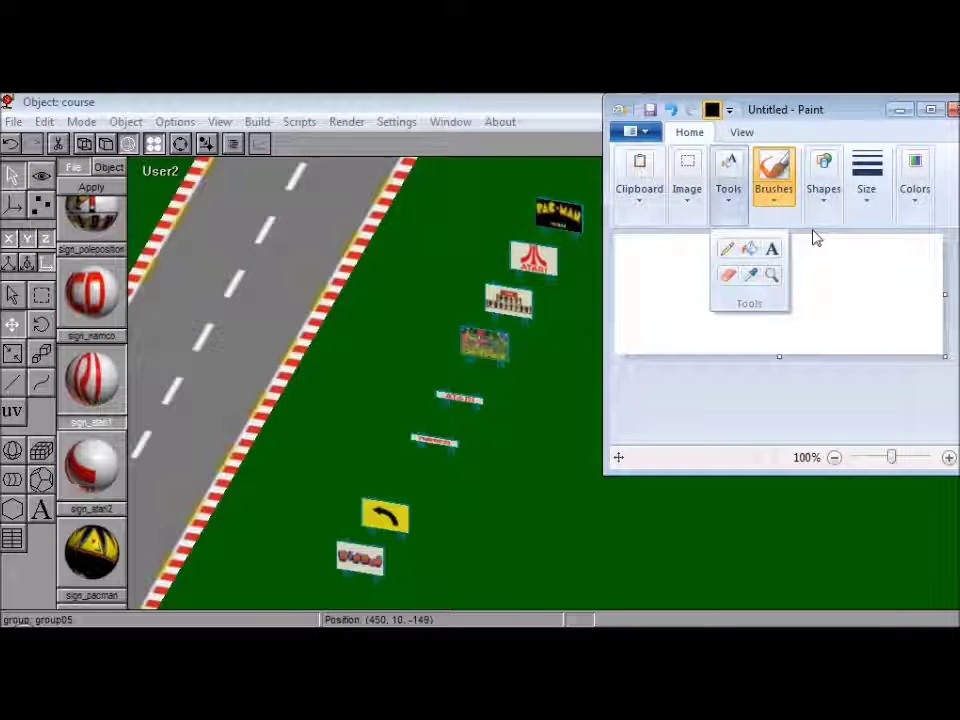
click(773, 250)
click(623, 256)
- Enter one row of bold Calibri labels: Dig Dug, Right Turn, Namco, A1, Centi, PP, A2 and PacMan, sized to fit the canvas
click(687, 175)
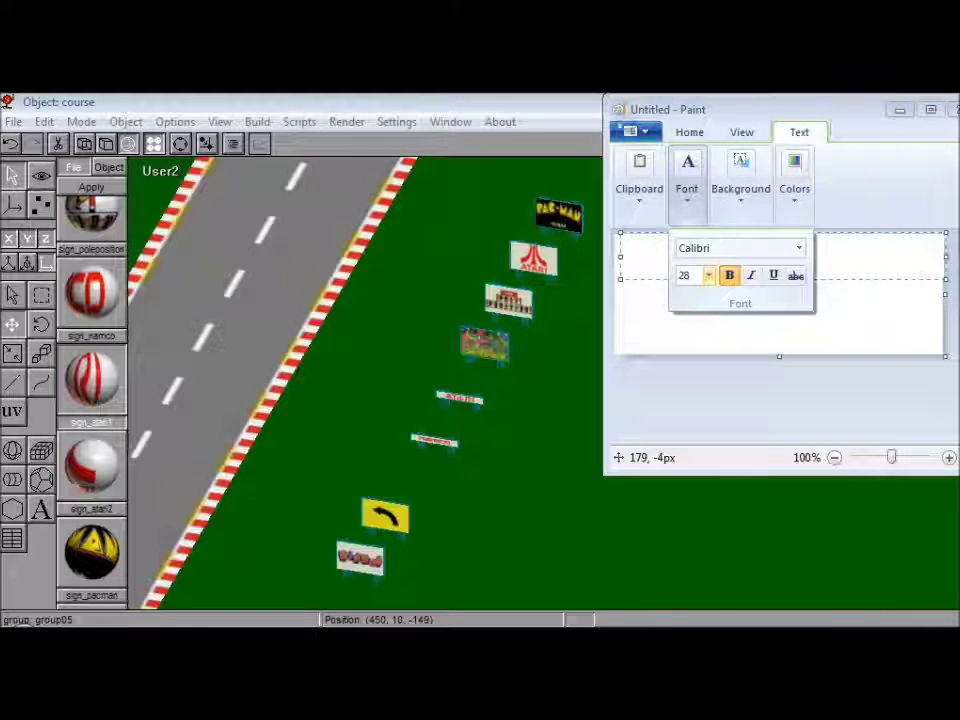
click(808, 166)
click(783, 197)
click(690, 190)
click(710, 278)
click(704, 344)
click(694, 201)
click(709, 277)
click(685, 332)
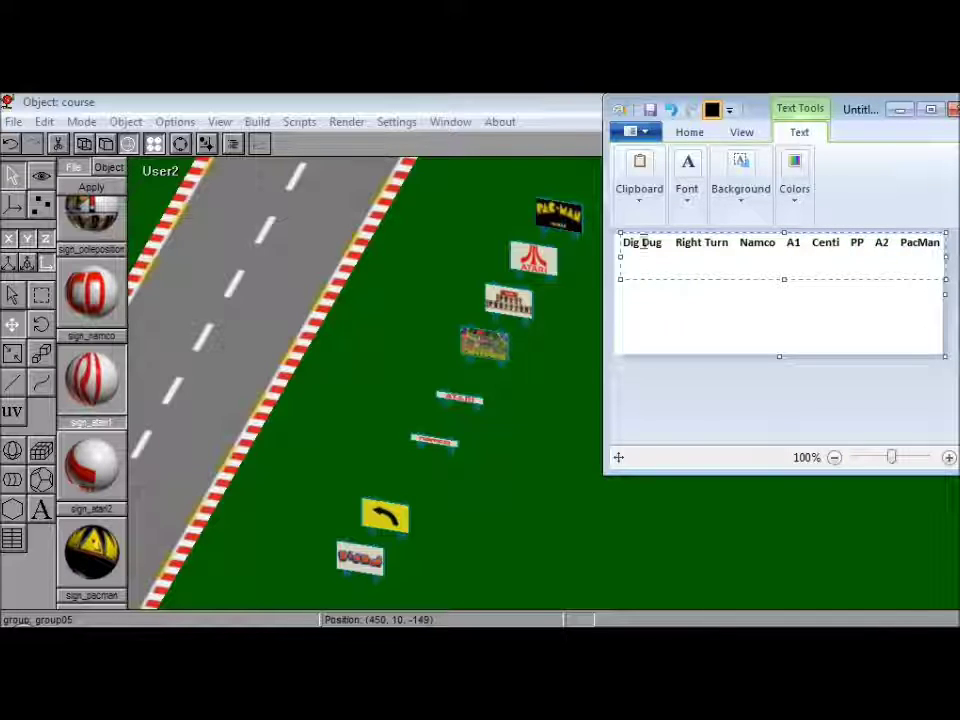
- Draw vertical black separator lines between all the labels, down the full height of the canvas
click(703, 300)
click(637, 201)
click(728, 193)
click(731, 248)
click(775, 202)
click(820, 205)
click(785, 224)
drag(669, 236, 669, 354)
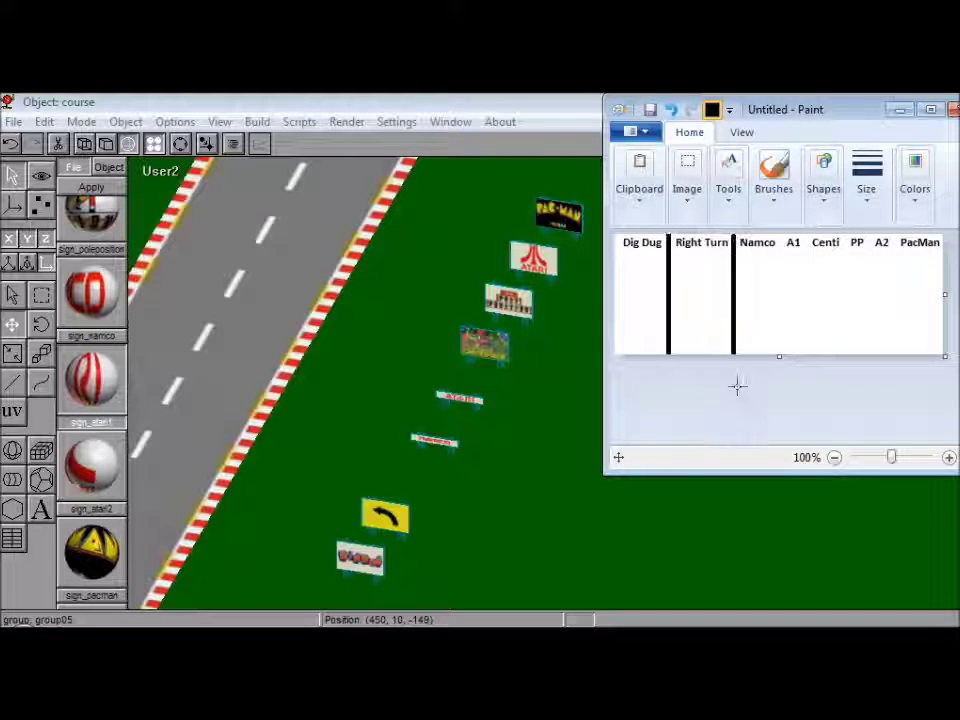
drag(780, 236, 780, 354)
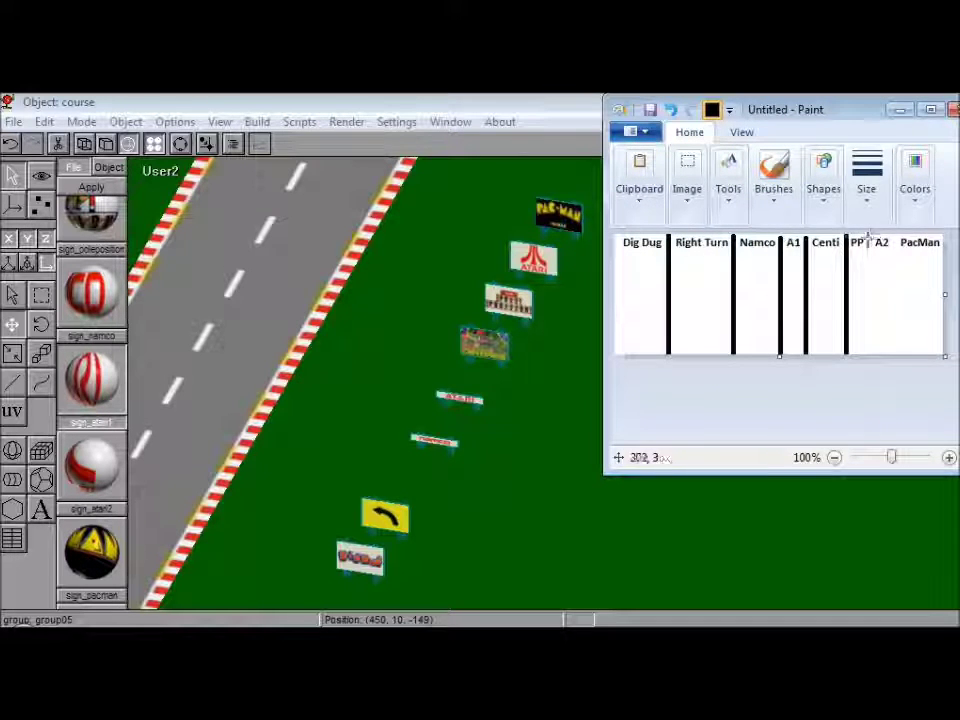
- Save the label picture as Sep.jpg and close Paint
click(651, 112)
click(524, 526)
click(501, 602)
click(814, 572)
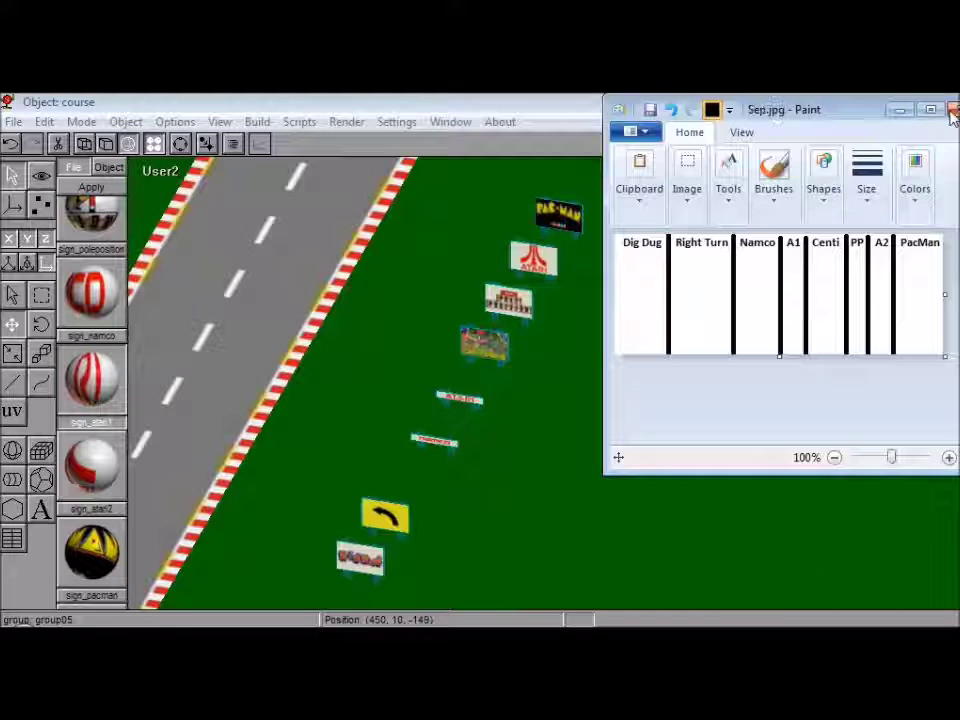
click(951, 112)
- Load Sep.jpg as a reference image in the wireframe top view of the whole course
key(t)
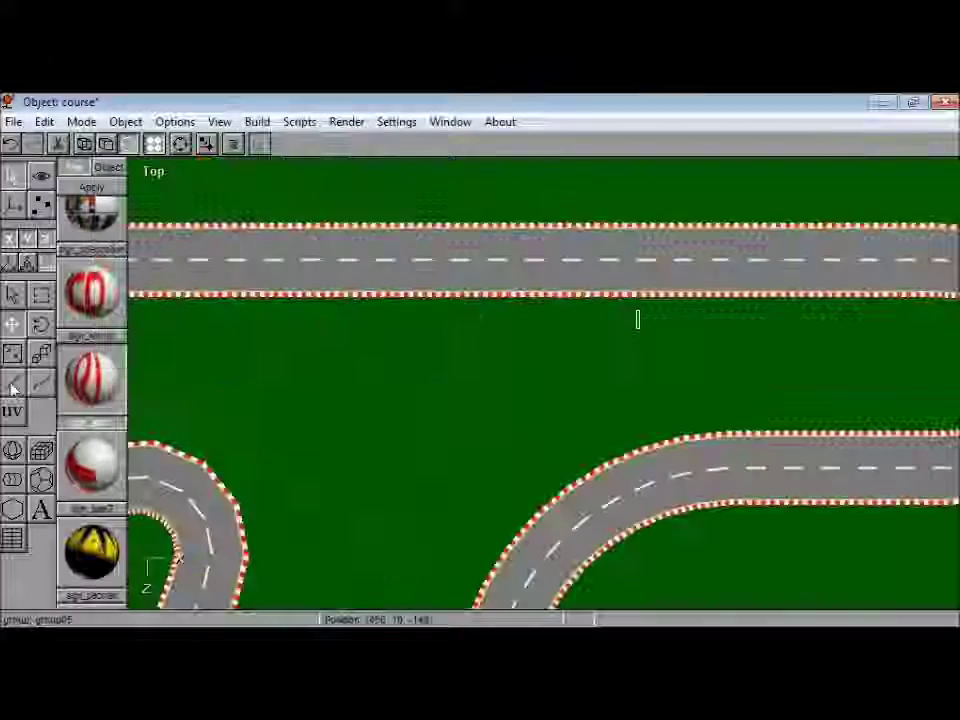
key(ctrl+f)
click(86, 144)
drag(660, 386, 740, 386)
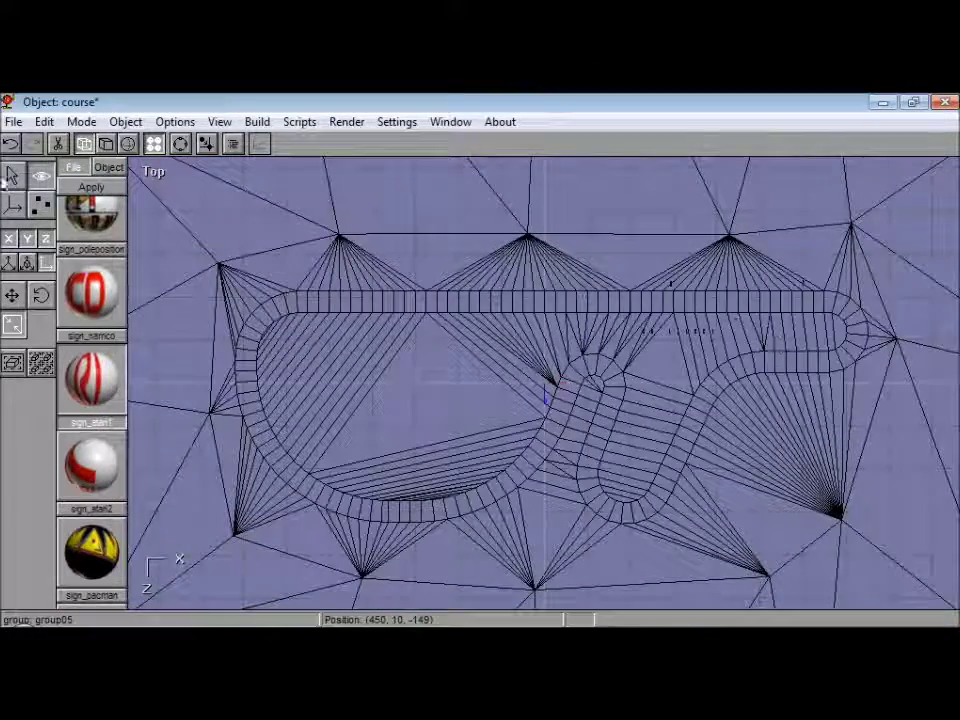
click(13, 176)
click(14, 296)
click(219, 122)
click(332, 414)
click(214, 334)
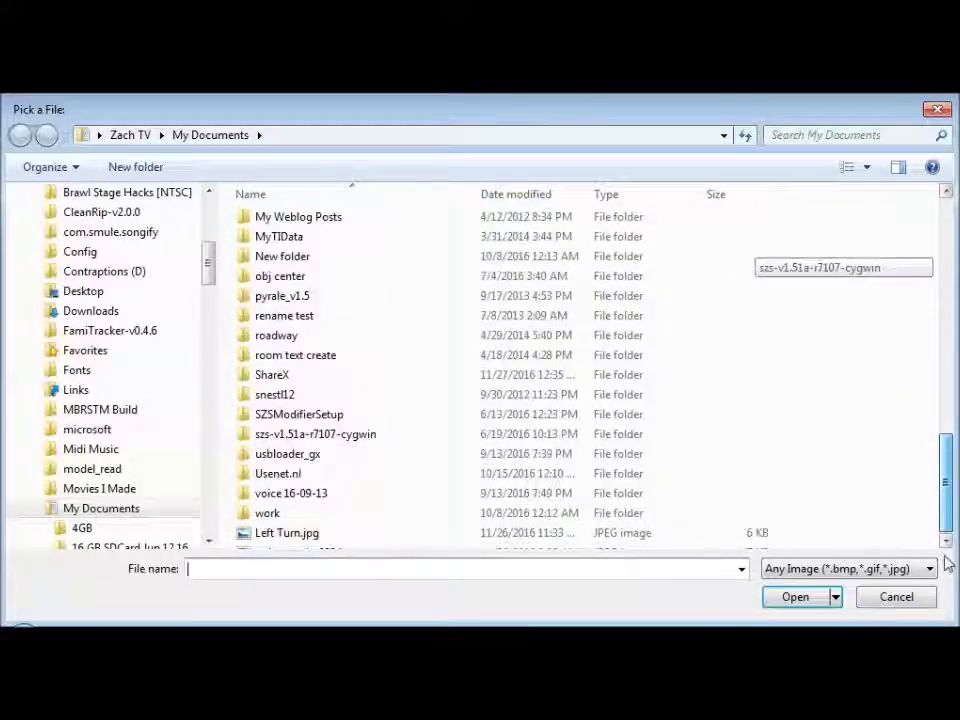
scroll(330, 490, down, 4)
click(273, 341)
click(783, 605)
- Set the reference image's Y location to -10, enlarge it, and move it beyond the upper straight at about (179, -10, -422)
drag(158, 240, 74, 240)
text(-10)
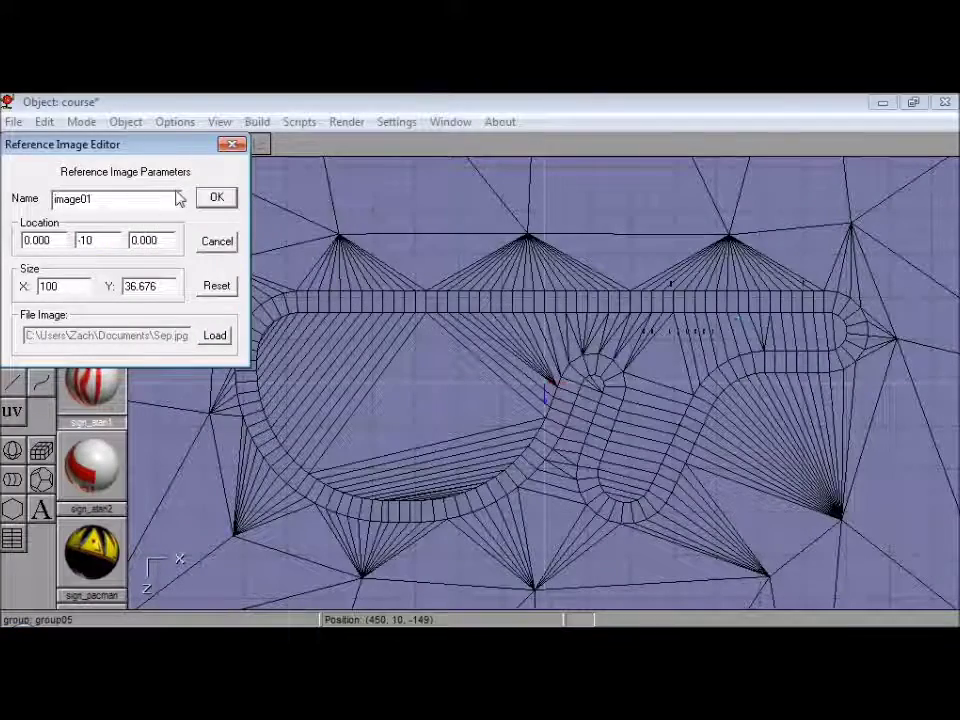
click(214, 197)
click(14, 328)
drag(545, 384, 560, 188)
click(41, 354)
click(13, 325)
drag(378, 191, 615, 222)
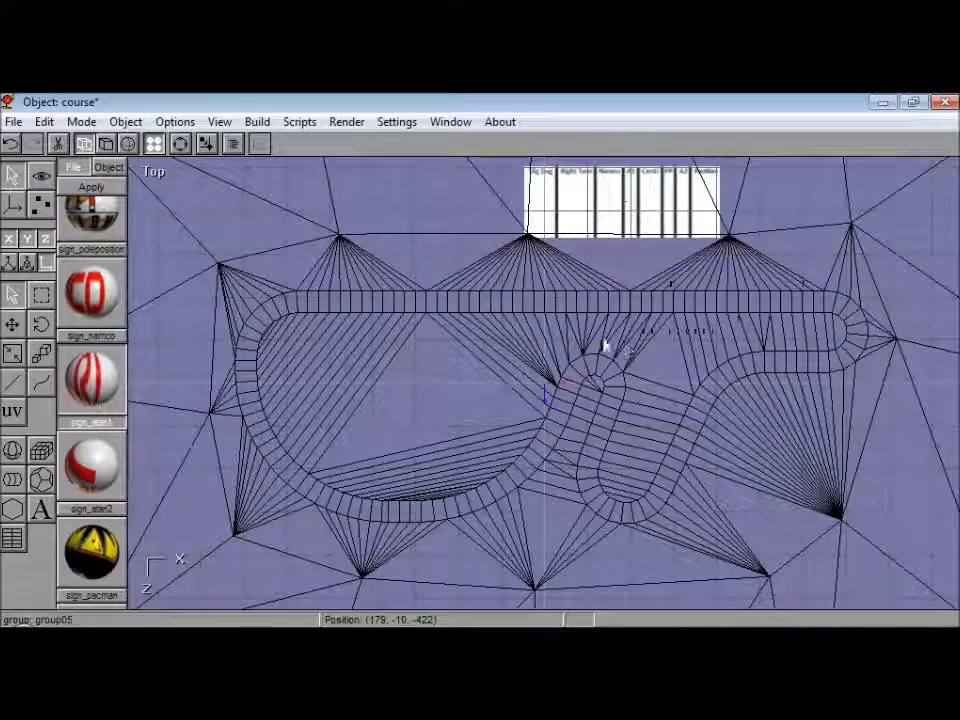
- Move the signs from the row beside the straight into their matching labelled columns on the reference image
click(41, 176)
drag(300, 305, 3, 304)
click(9, 298)
drag(400, 305, 144, 469)
click(14, 178)
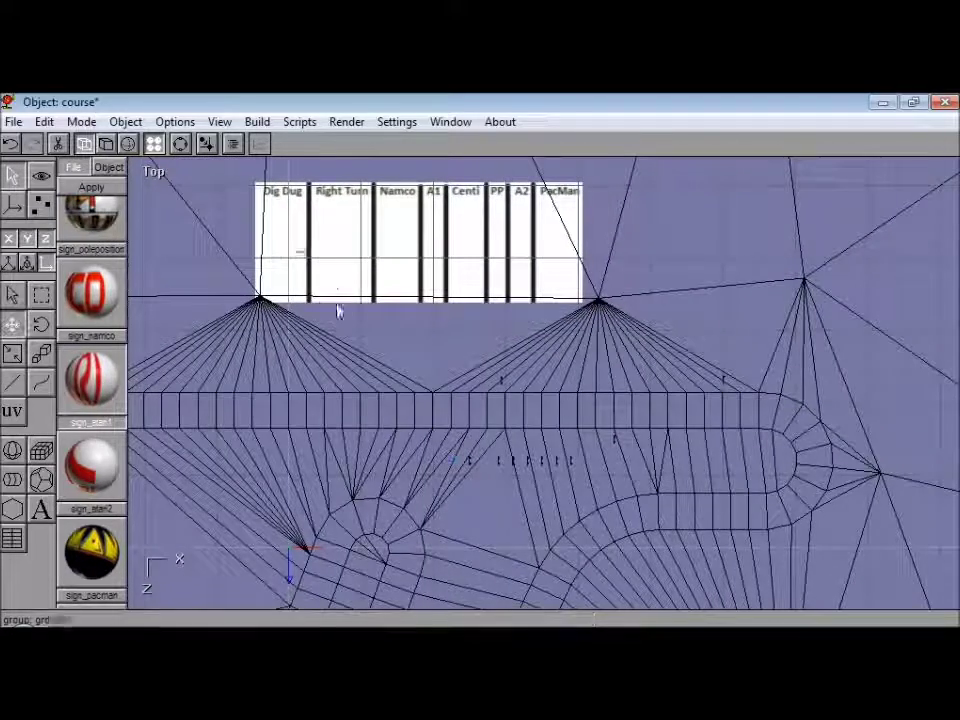
click(469, 463)
click(12, 324)
drag(469, 461, 330, 240)
click(12, 295)
click(499, 463)
click(12, 324)
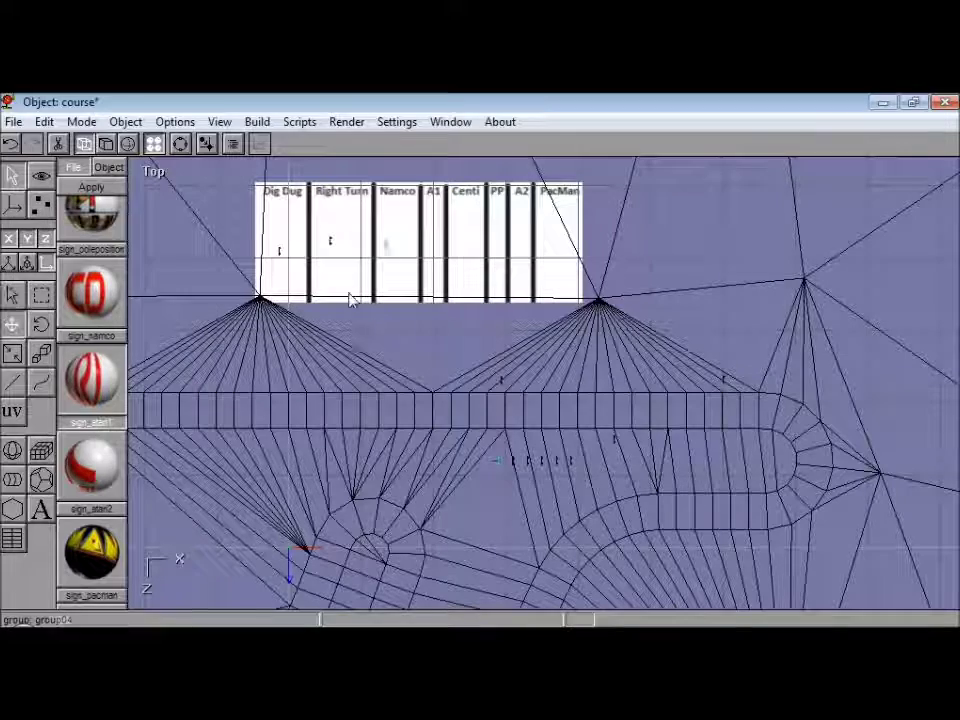
click(537, 461)
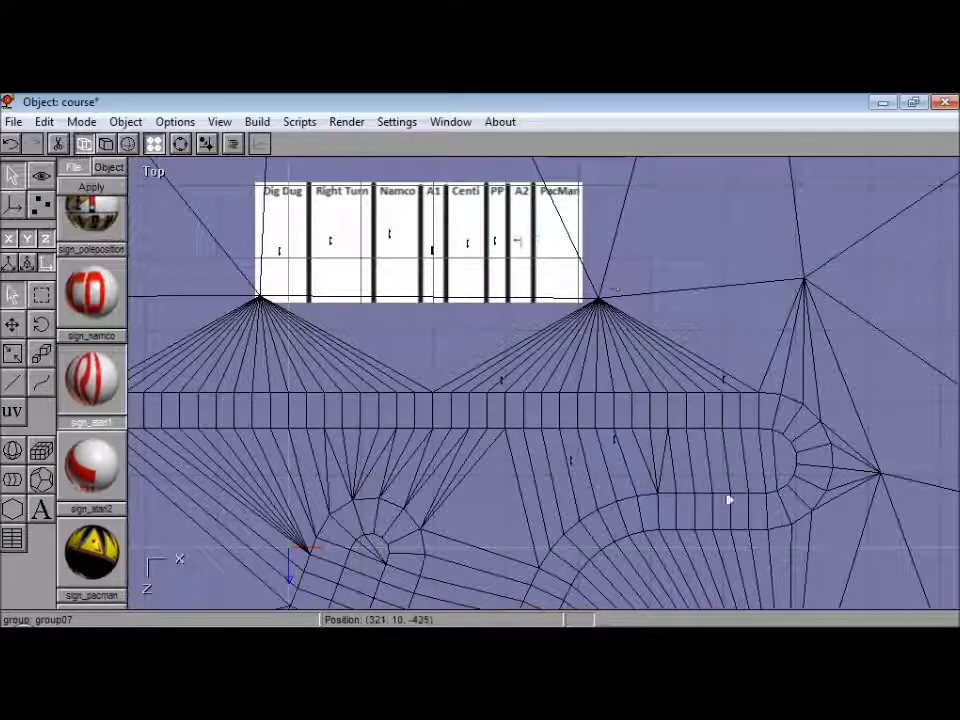
- Hide the ground mesh surrounding the track and save the course
click(12, 295)
click(257, 510)
click(418, 523)
right_click(315, 358)
click(125, 122)
click(150, 146)
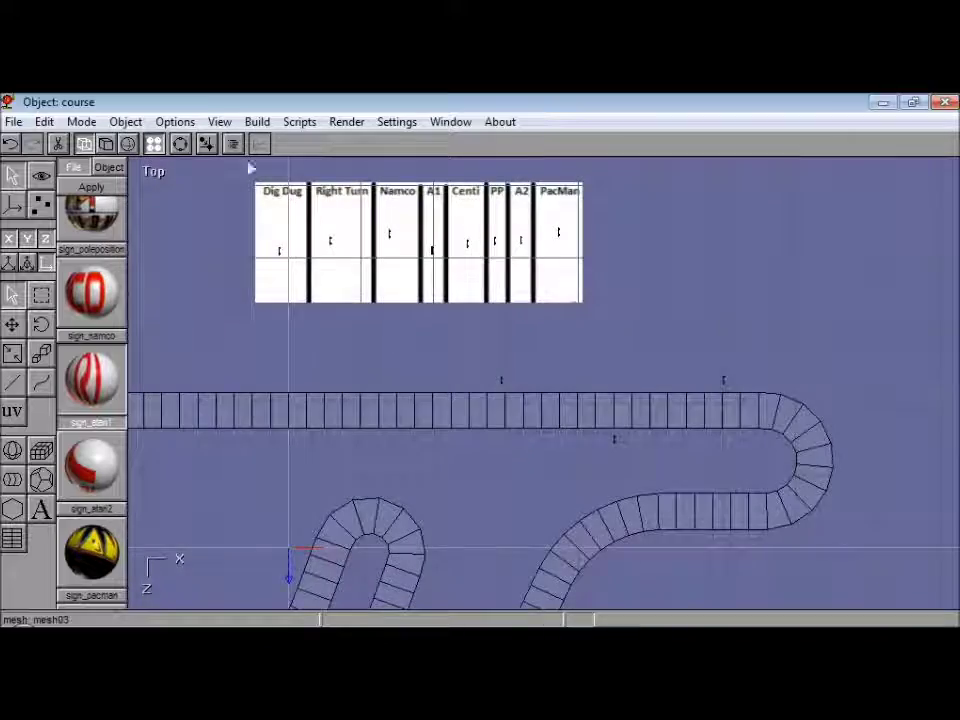
- Inspect the sorted signs over the PacMan and A2 columns in the smooth-shaded user view
click(180, 144)
click(128, 144)
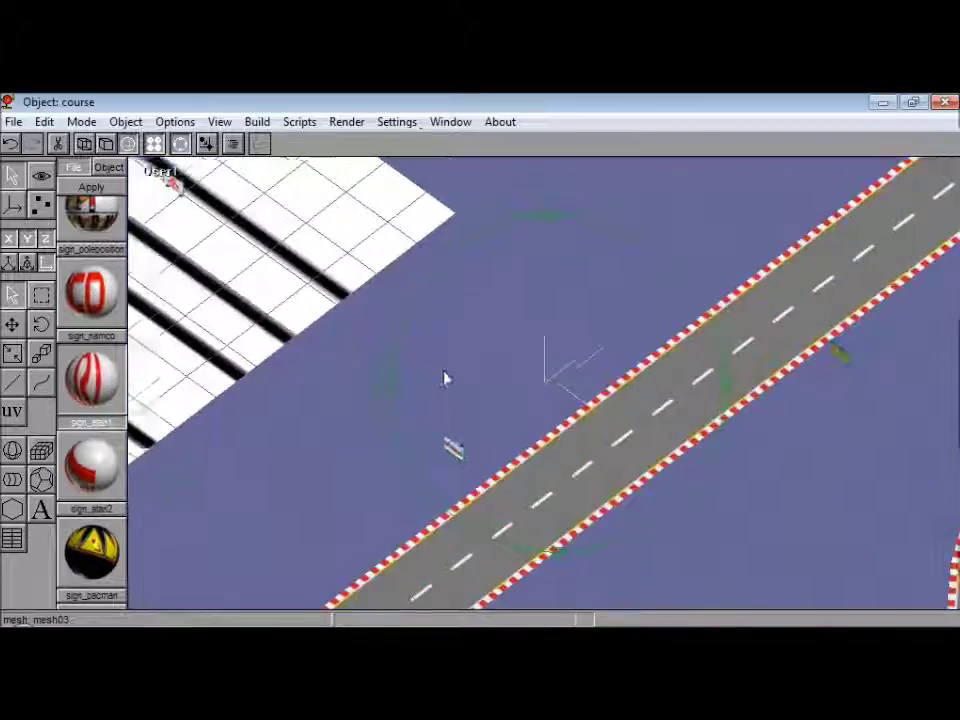
scroll(540, 387, up, 4)
middle_drag(540, 387, 170, 590)
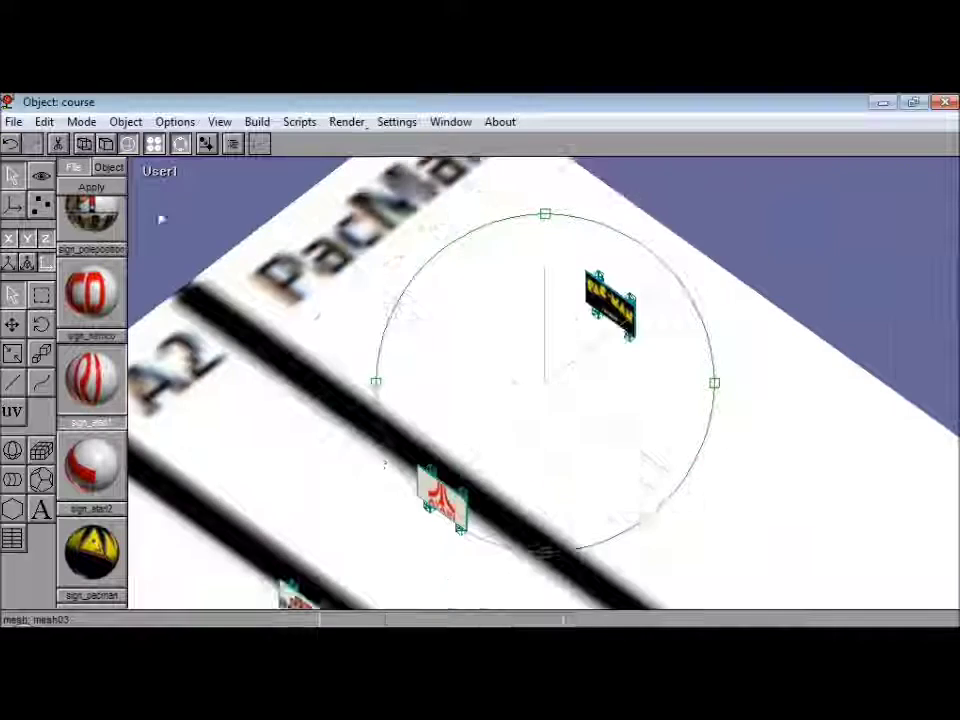
click(180, 145)
click(85, 147)
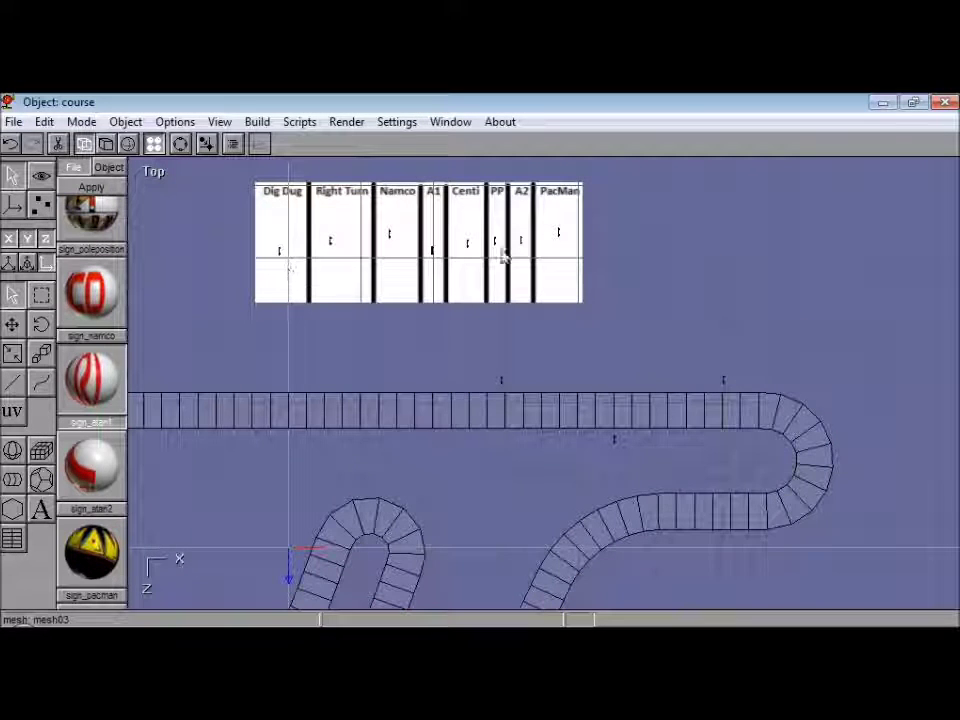
- Place a copy of the Pole Position sign outside the hairpin at about (748, 10, -180), checking it in a second view
click(219, 121)
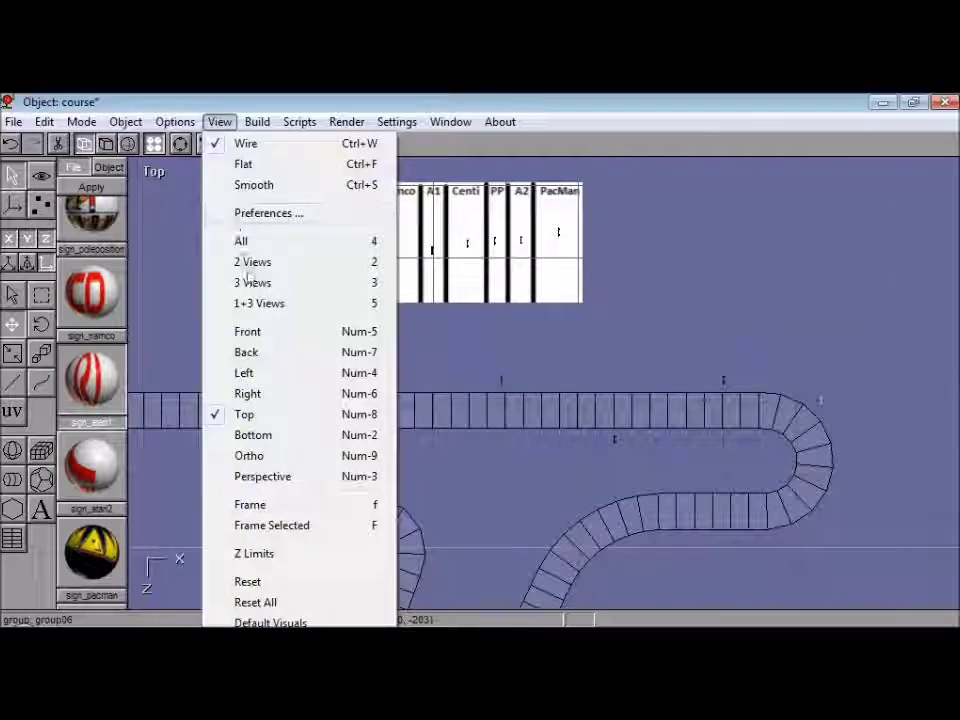
click(251, 259)
click(153, 172)
click(149, 174)
click(150, 174)
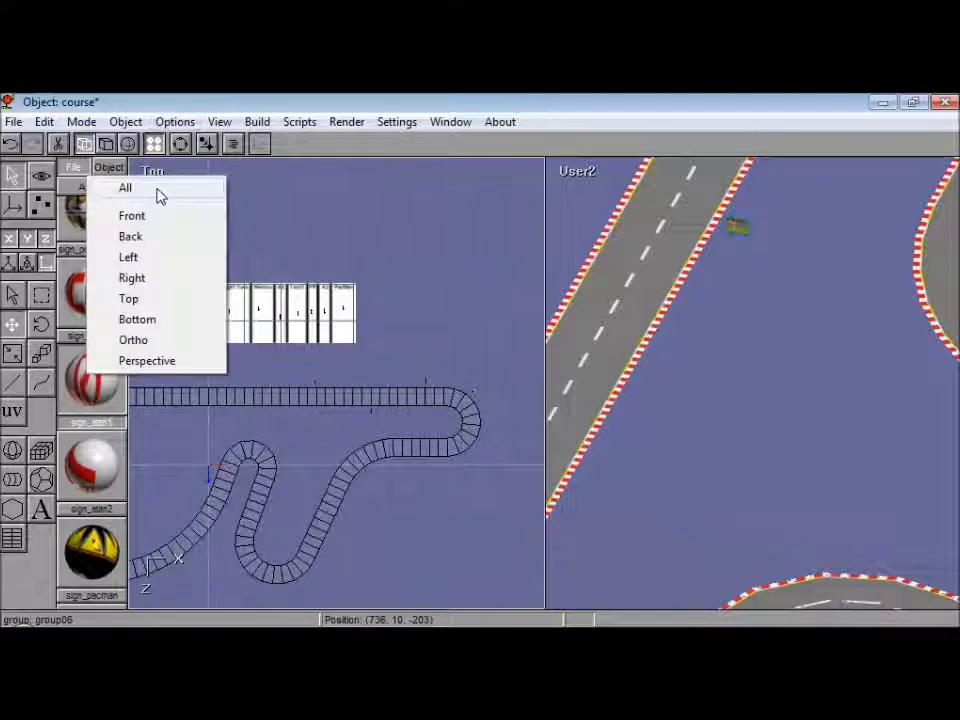
click(156, 186)
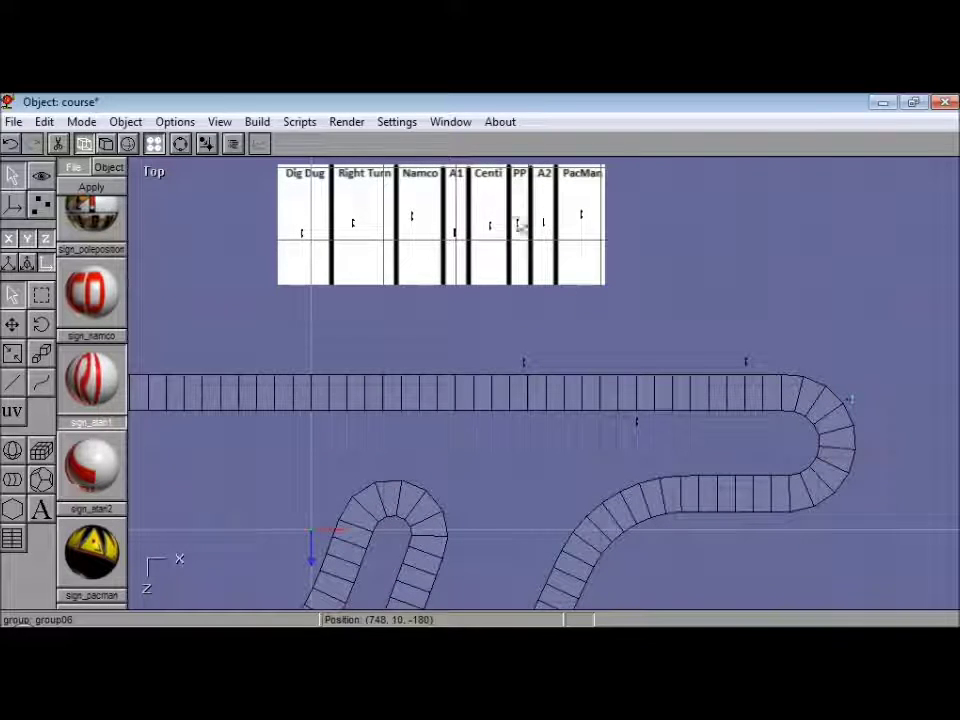
- Move the labelled reference image with its signs into the infield, and place a Pac-Man sign copy at about (328, 10, 19)
mouse_move(261, 186)
mouse_down()
mouse_move(804, 326)
mouse_move(765, 328)
mouse_up()
drag(484, 246, 442, 456)
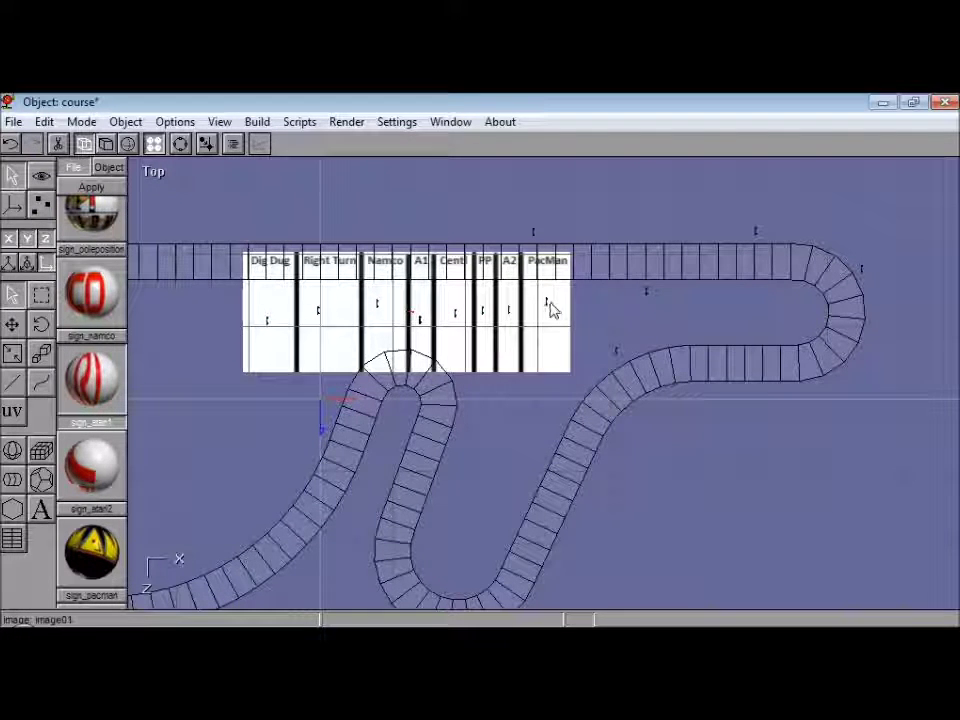
click(41, 182)
drag(280, 420, 359, 354)
click(14, 180)
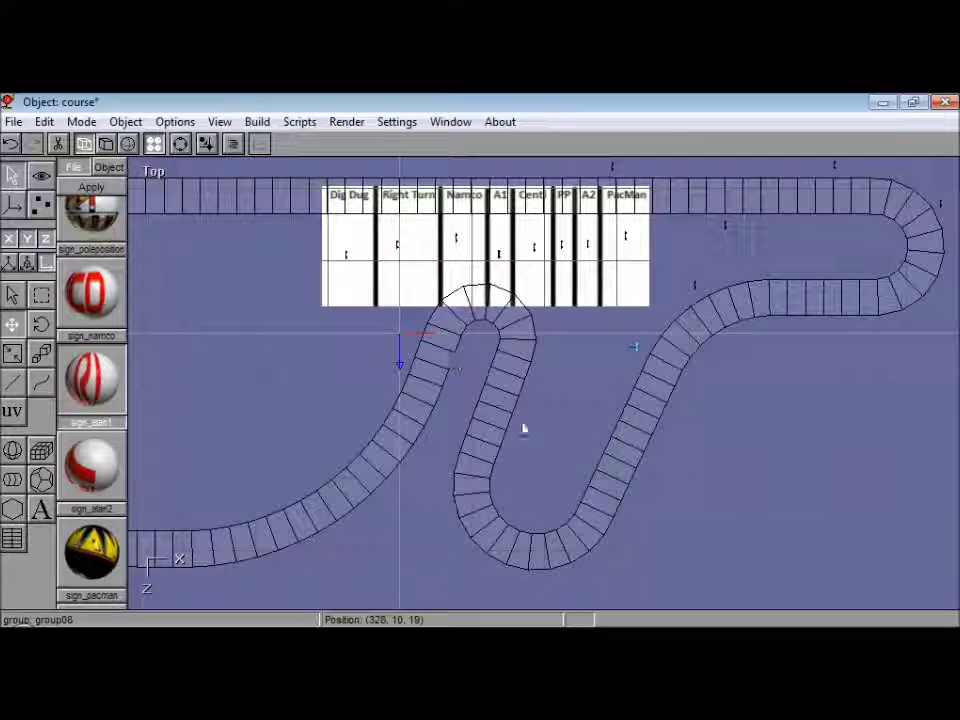
- Paste a copy of the Namco sign and move it to the outer side of the diagonal straight at about (335, 7, 220)
key(ctrl+c)
key(ctrl+v)
click(12, 324)
drag(588, 280, 769, 521)
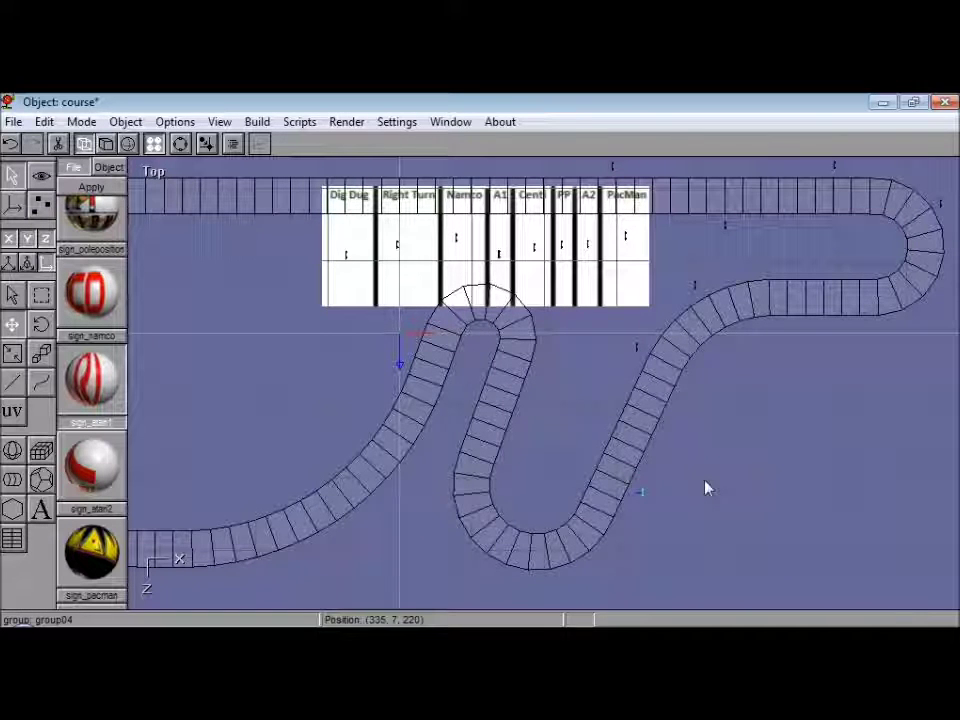
- Paste a copy of the Dig Dug sign and move it outside the lower hairpin at about (211, 10, 344)
click(350, 252)
key(ctrl+c)
key(ctrl+v)
click(12, 324)
drag(451, 271, 676, 572)
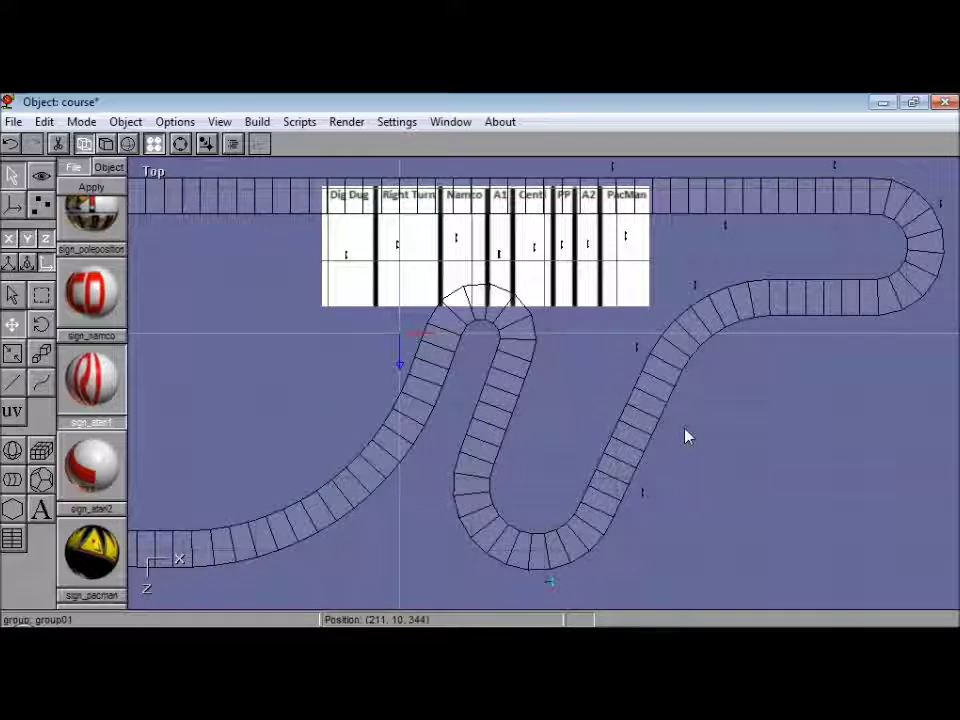
- Paste a copy of the A1 Atari sign and move it outside the lower hairpin's exit at about (65.7, 7, 276)
click(499, 254)
key(ctrl+c)
key(ctrl+v)
click(12, 324)
drag(611, 267, 557, 546)
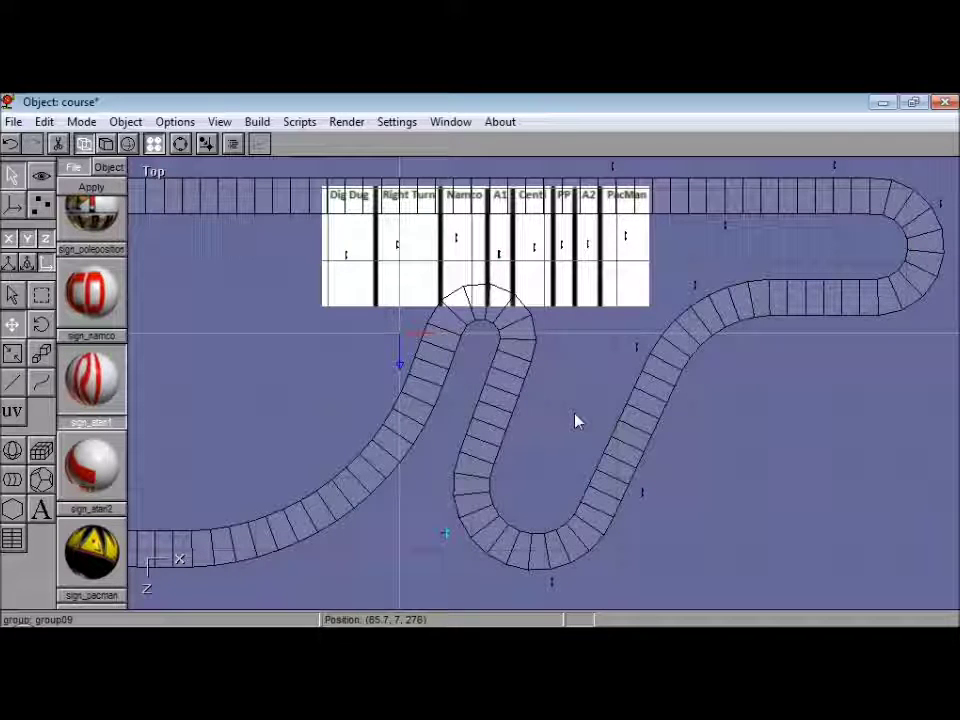
- Move the right-turn arrow sign within its labelled column to about (21.3, 10, -107)
click(12, 295)
click(398, 246)
click(12, 324)
drag(507, 251, 525, 263)
- Inspect the right-turn arrow sign in the smooth-shaded user view and return to the wireframe top view
click(180, 145)
drag(520, 440, 643, 369)
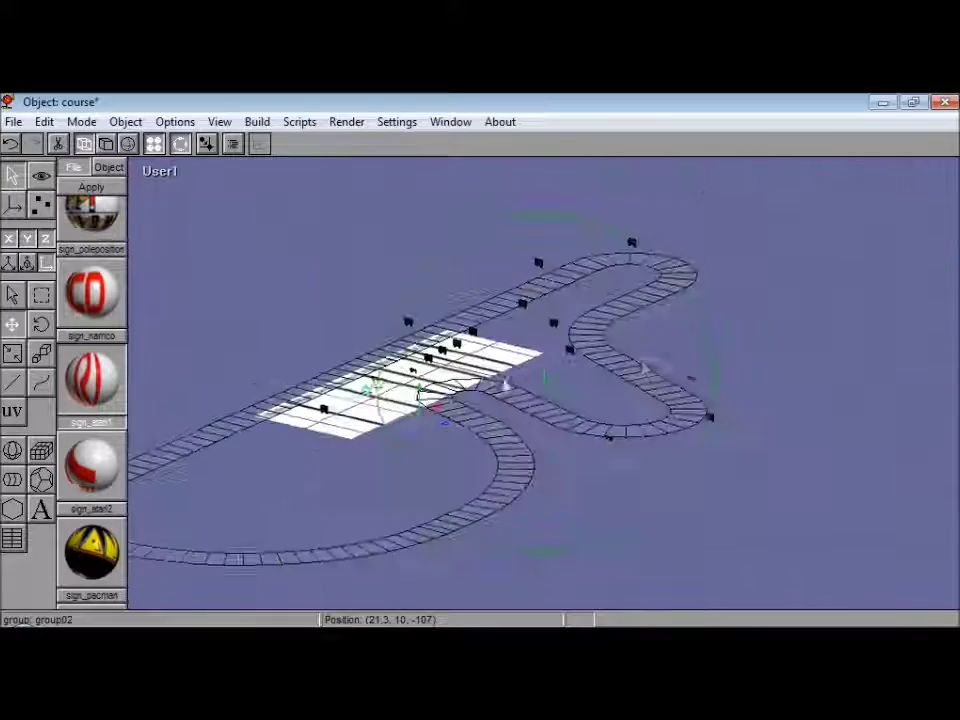
scroll(643, 369, up, 5)
click(128, 145)
click(161, 173)
click(136, 293)
click(180, 145)
click(84, 147)
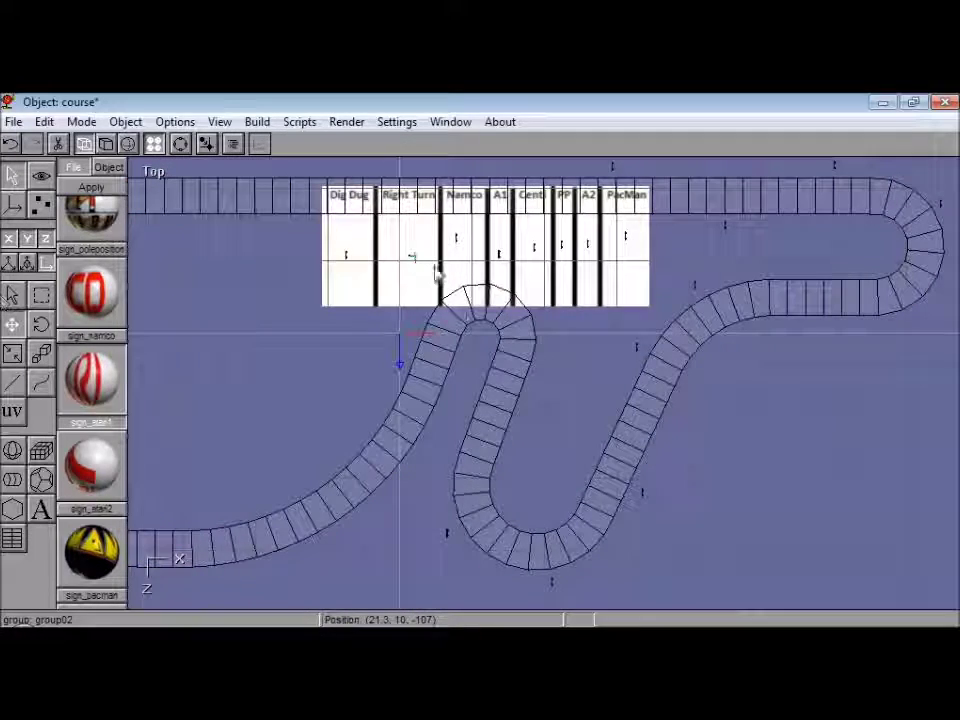
- Place the right-turn arrow sign inside the upper hairpin and move the other labelled signs with the reference image into the large loop's infield
click(38, 295)
drag(332, 268, 635, 224)
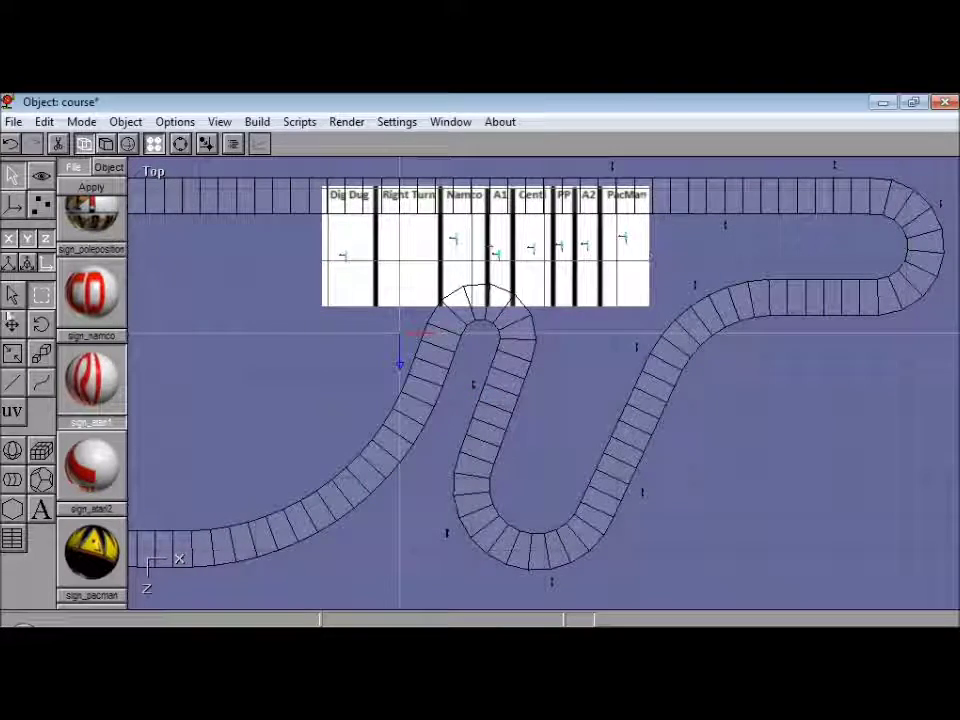
click(8, 318)
drag(302, 394, 201, 385)
drag(606, 240, 489, 324)
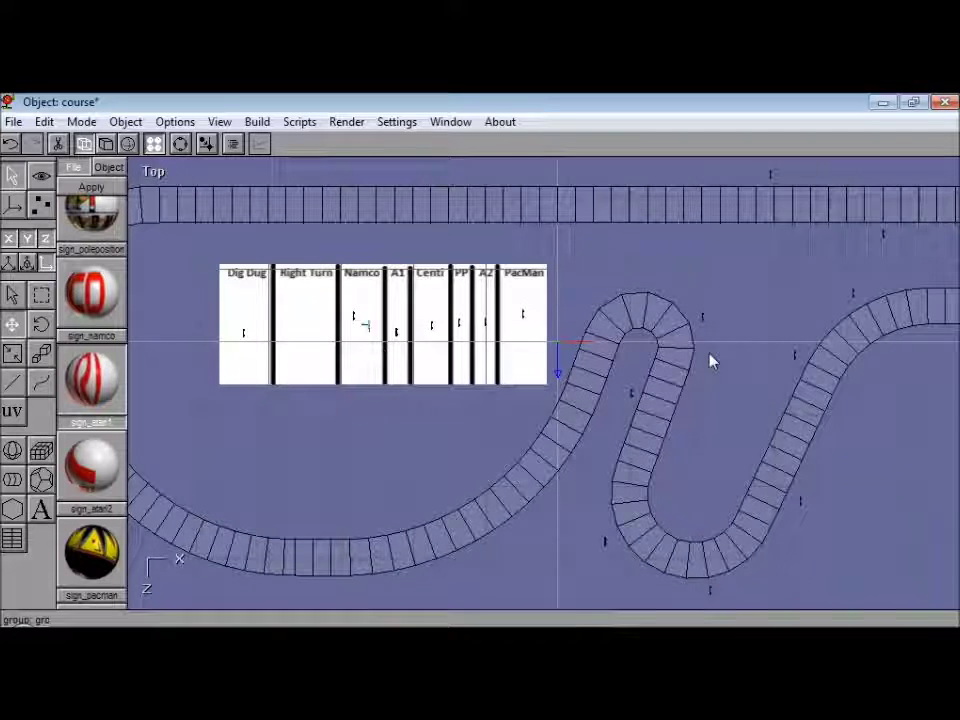
- Place a Namco sign copy inside the upper hairpin and an A2 Atari sign copy on the inner side of the large loop
drag(805, 333, 802, 333)
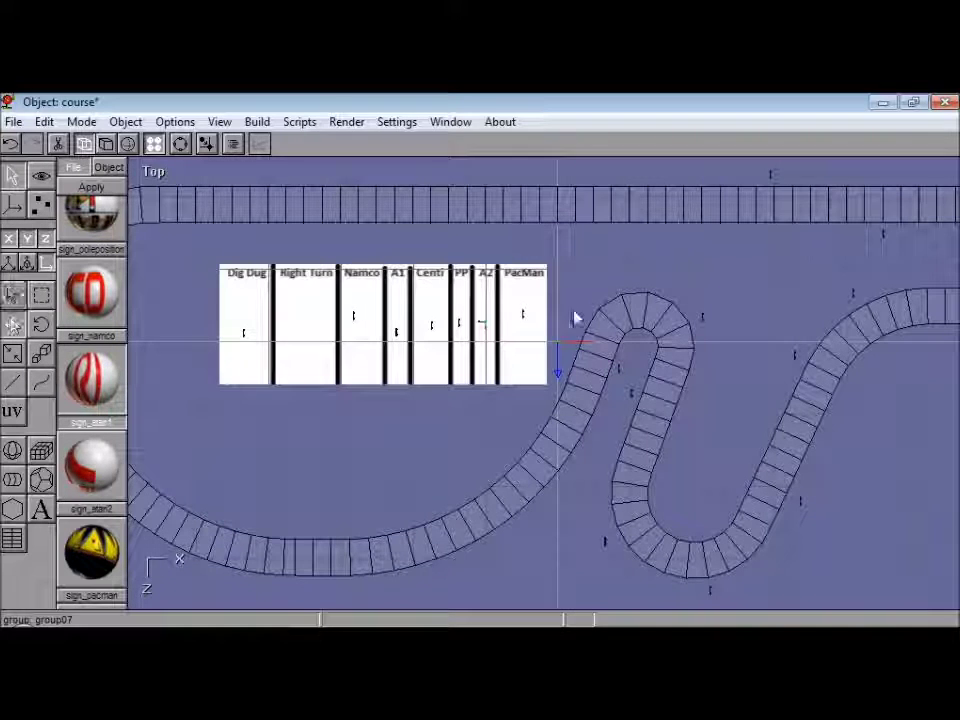
drag(574, 312, 604, 431)
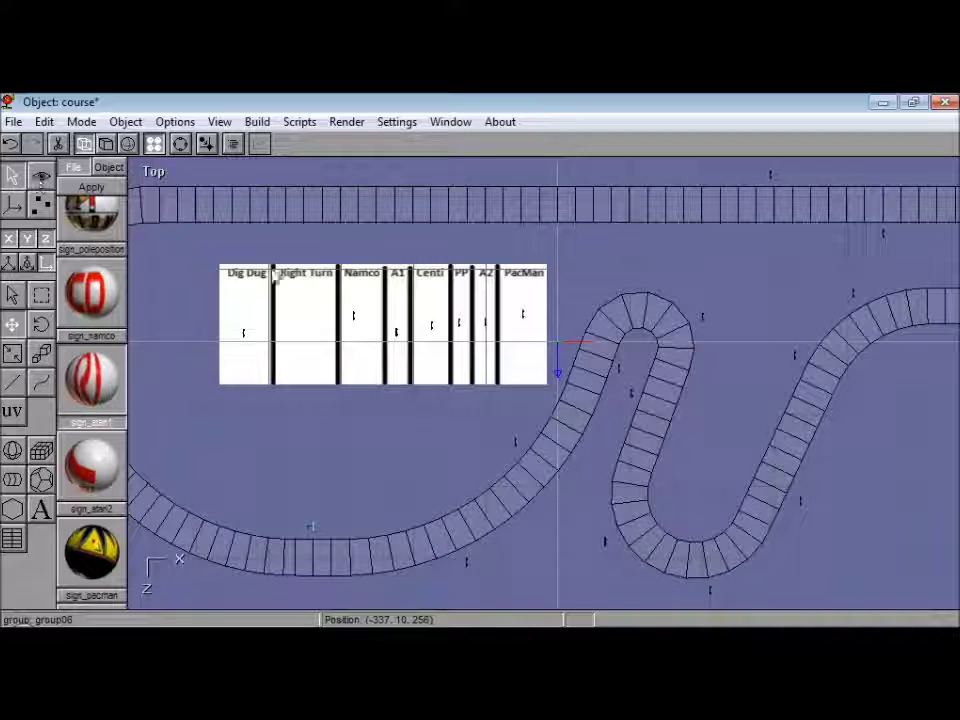
- Place further sign copies outside the large loop's far end, including the A1 Atari sign at about (-726, 7, -81)
click(37, 184)
mouse_move(300, 350)
mouse_down()
mouse_move(409, 330)
mouse_move(452, 340)
mouse_up()
click(13, 177)
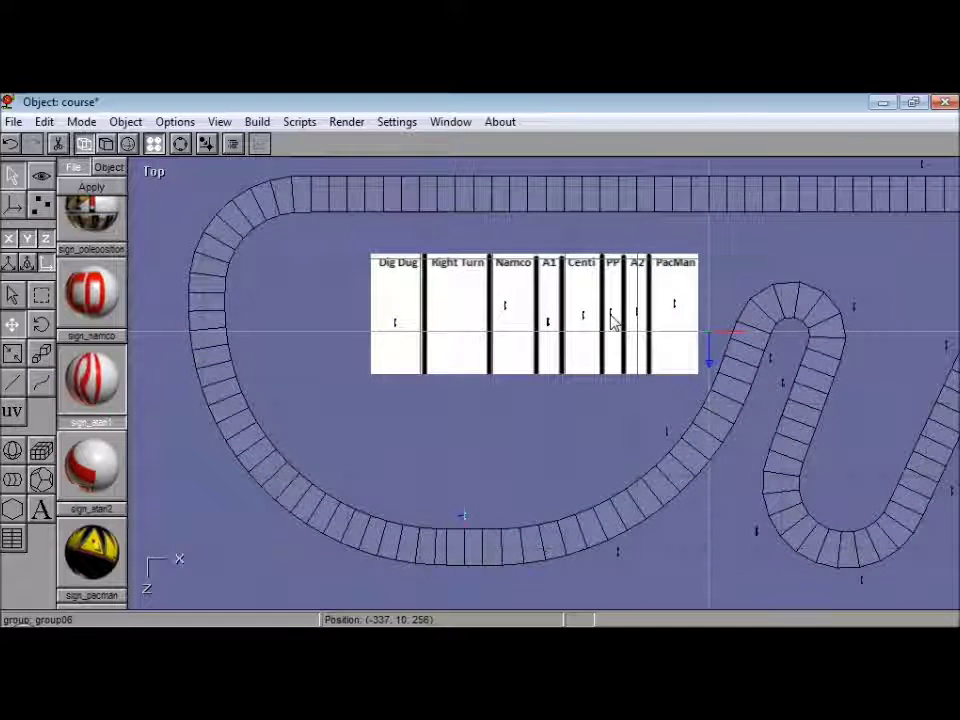
click(614, 315)
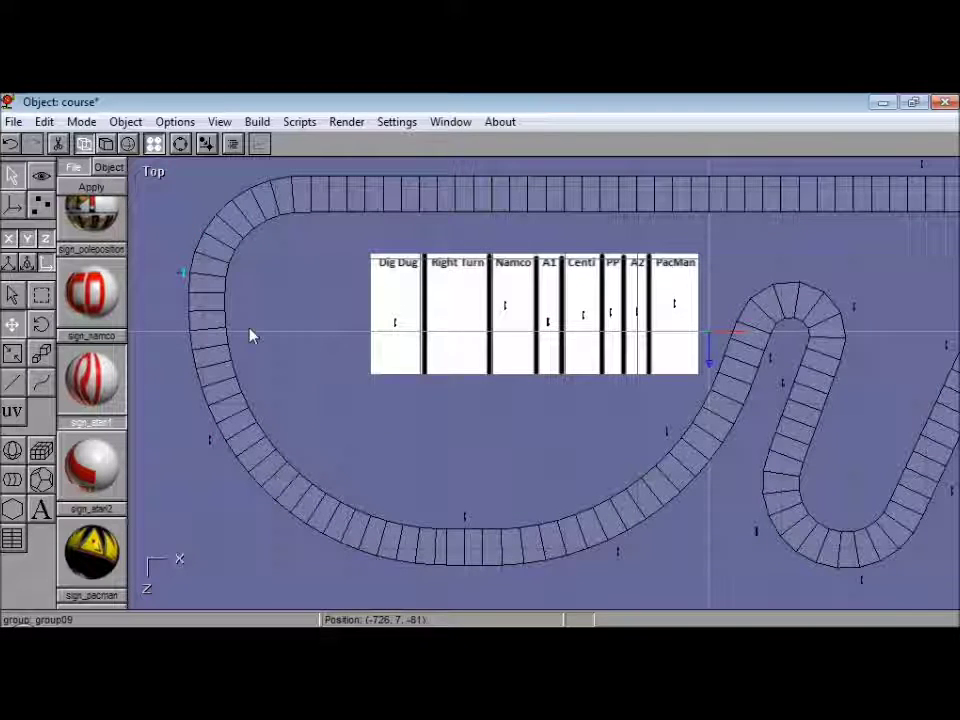
- Copy the Dig Dug sign and arrange copies outside the large loop's far end, including one at about (-613, 10, 243)
click(394, 325)
click(15, 327)
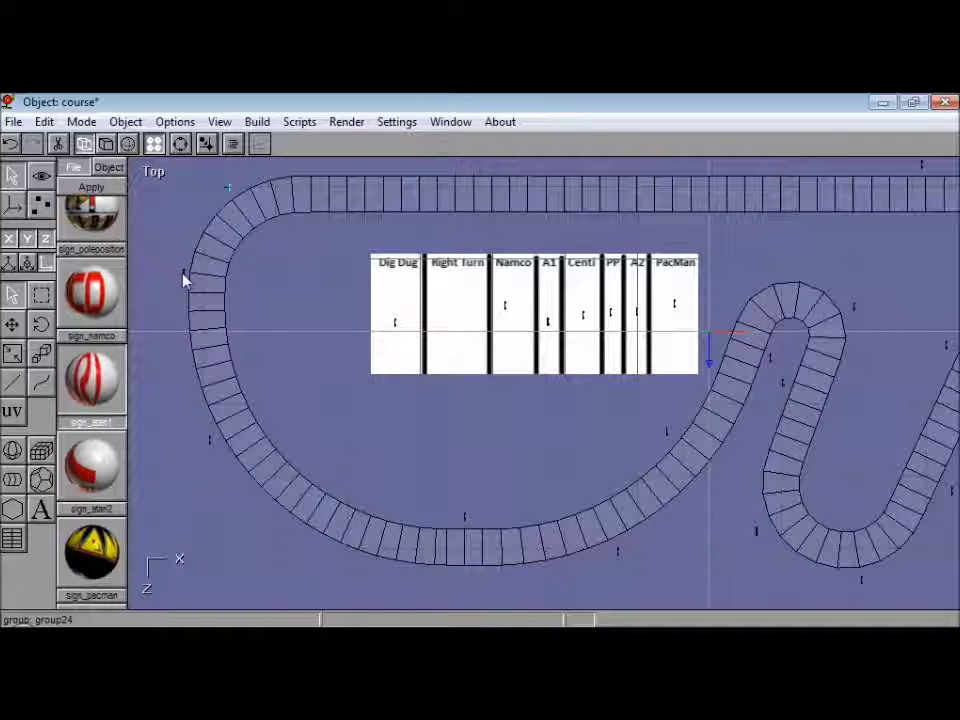
drag(178, 389, 178, 404)
click(12, 295)
click(228, 187)
click(12, 324)
drag(210, 261, 192, 276)
click(12, 295)
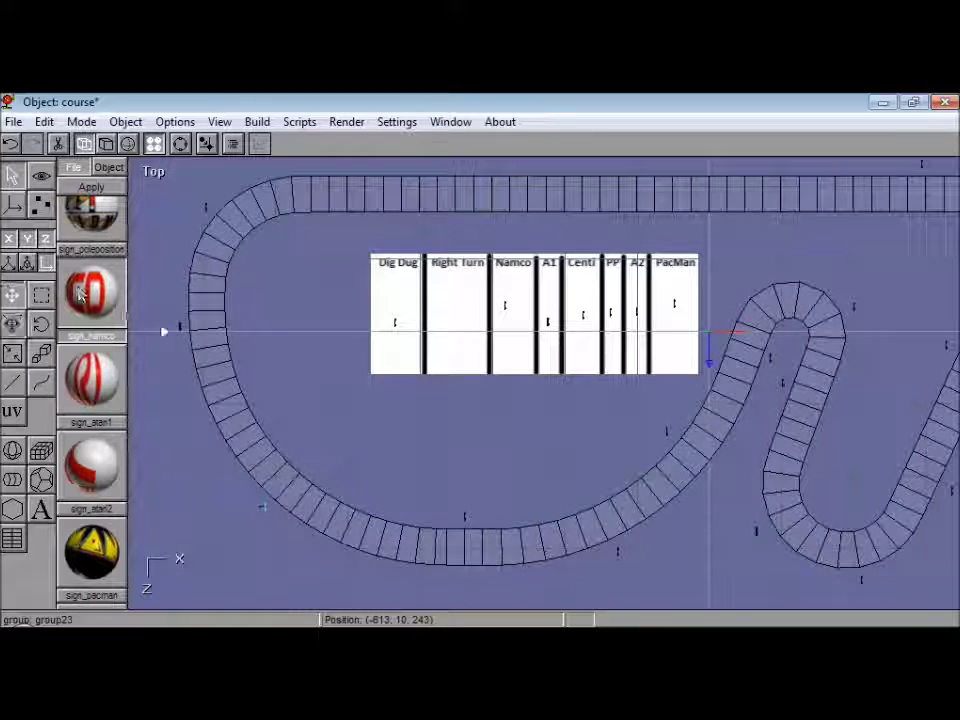
- Save the file and place a sign copy just inside the loop's upper corner at about (-585, 10, -147)
key(ctrl+s)
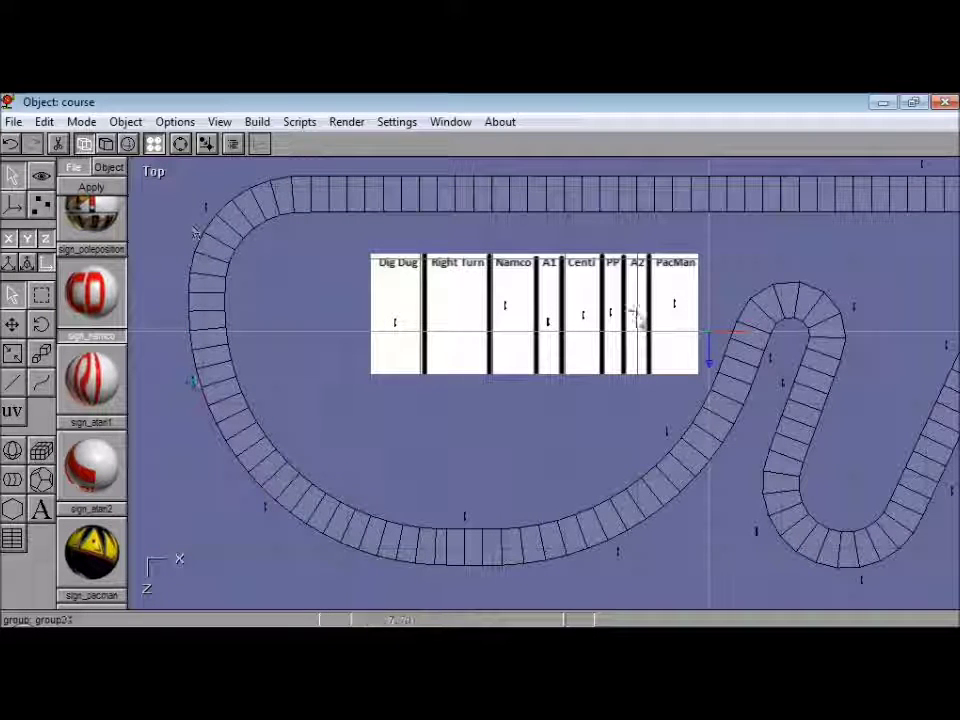
click(13, 121)
click(47, 212)
click(12, 295)
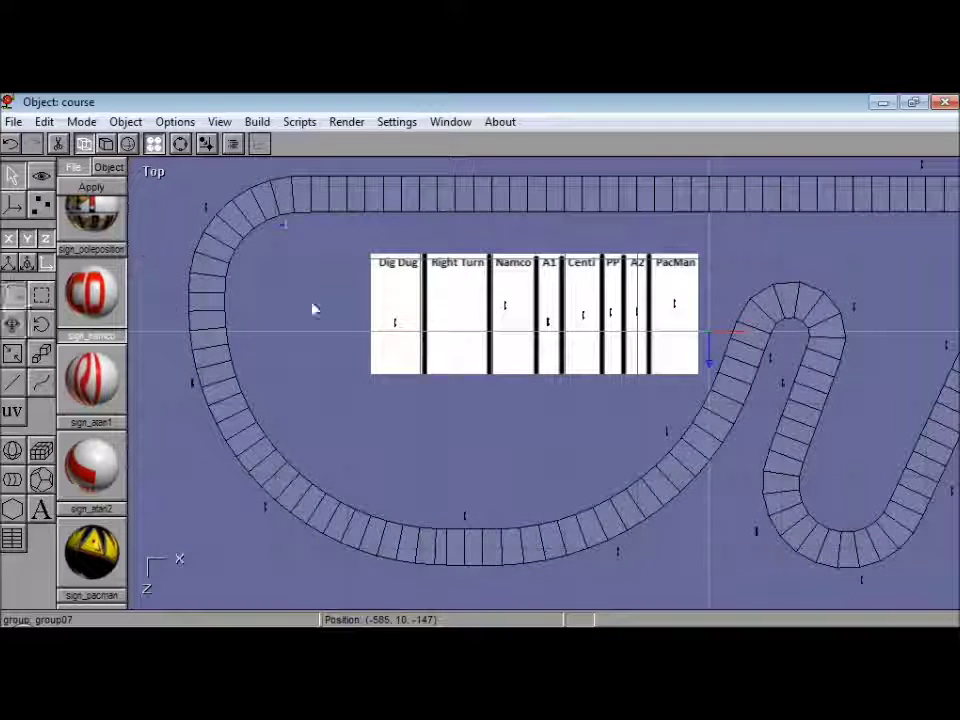
- Place sign copies on both sides of the long straight, including one at about (-213, 10, -150), and save the file
click(610, 311)
key(ctrl+c)
key(ctrl+v)
click(12, 324)
drag(622, 404, 444, 260)
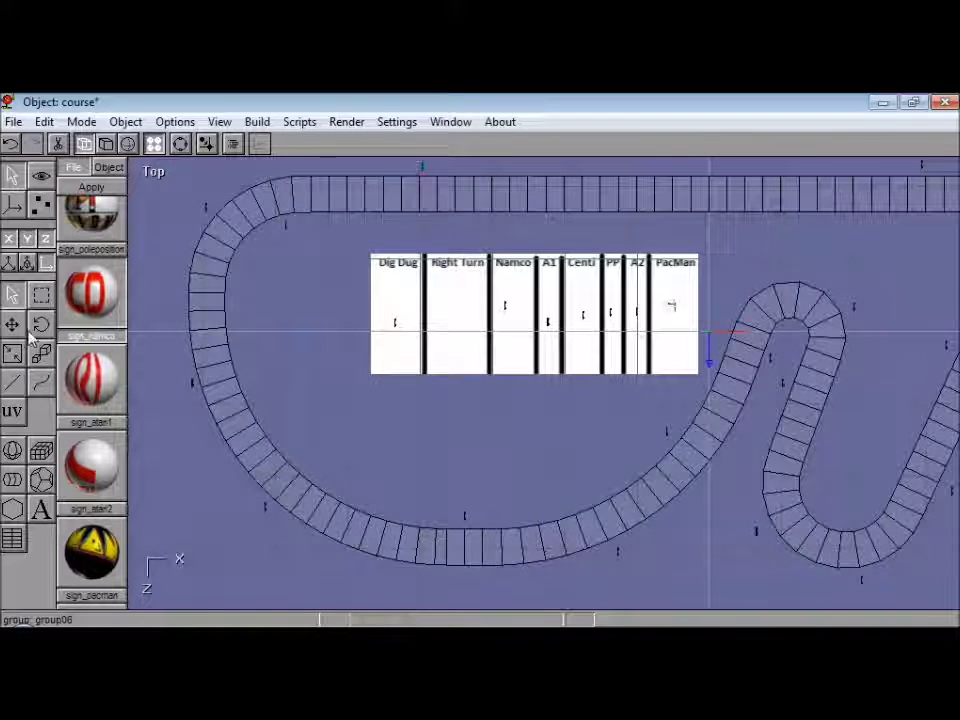
click(13, 121)
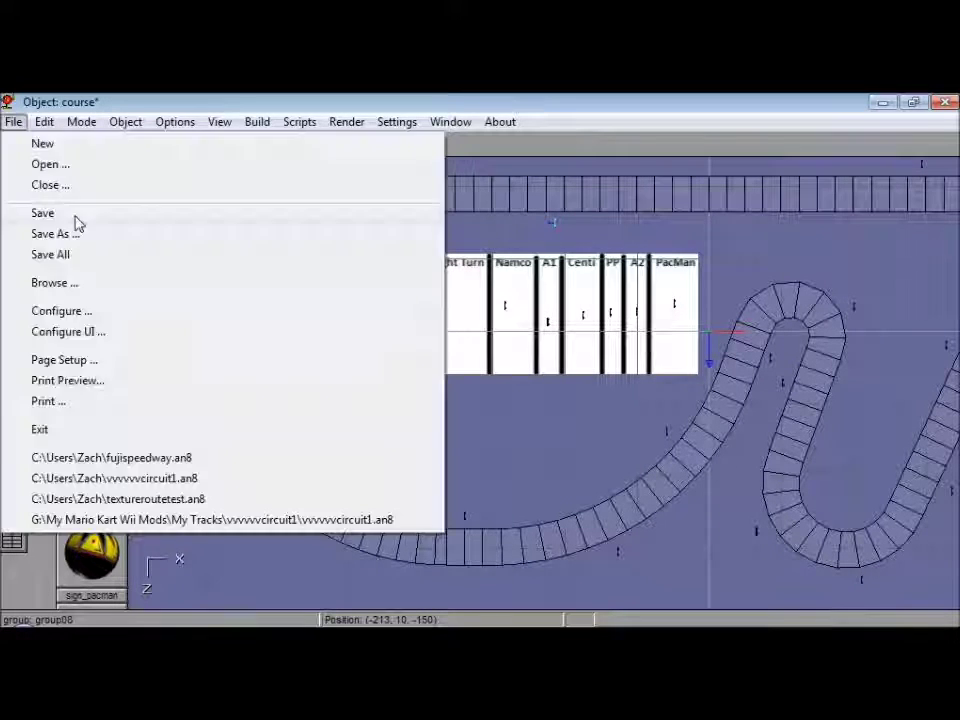
click(76, 215)
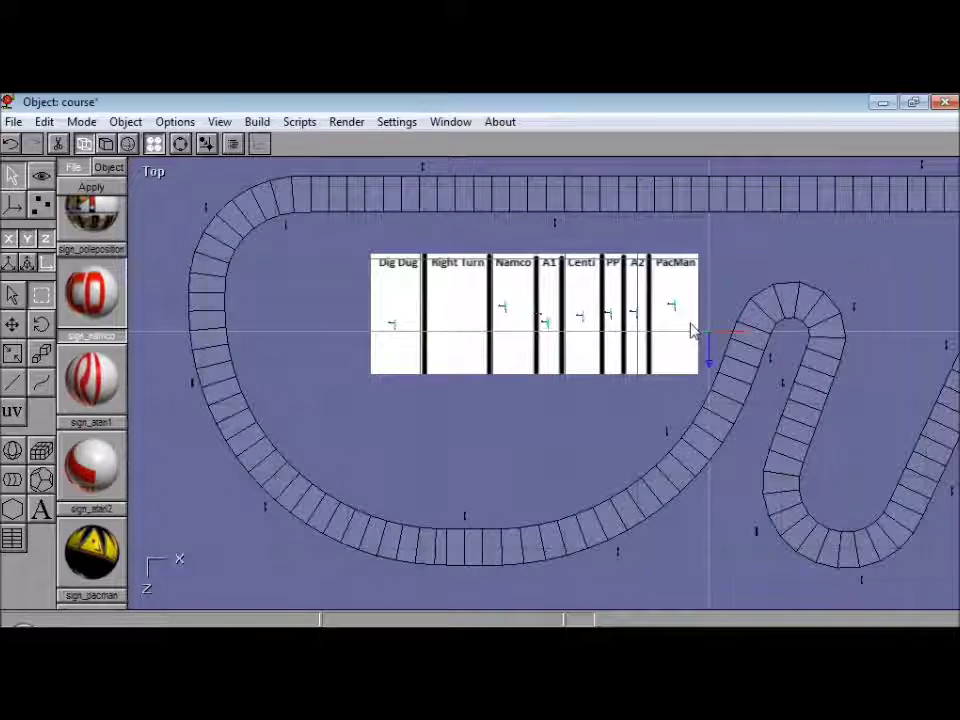
- Delete the labelled master signs together with their reference image from the infield and save the file
click(13, 121)
click(76, 213)
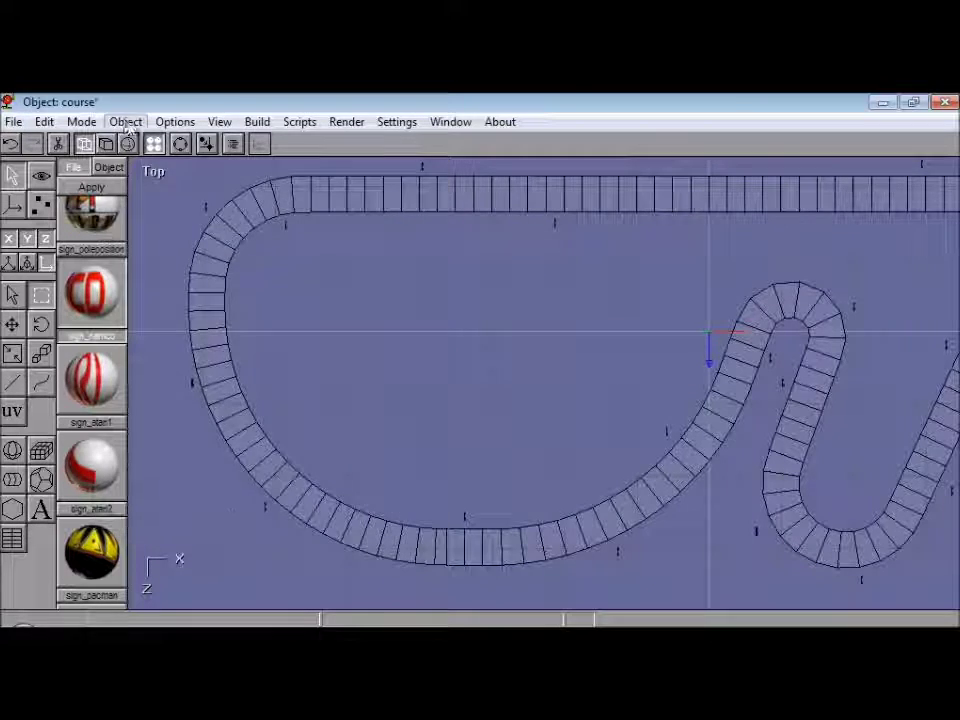
click(124, 123)
click(162, 257)
click(124, 123)
click(162, 238)
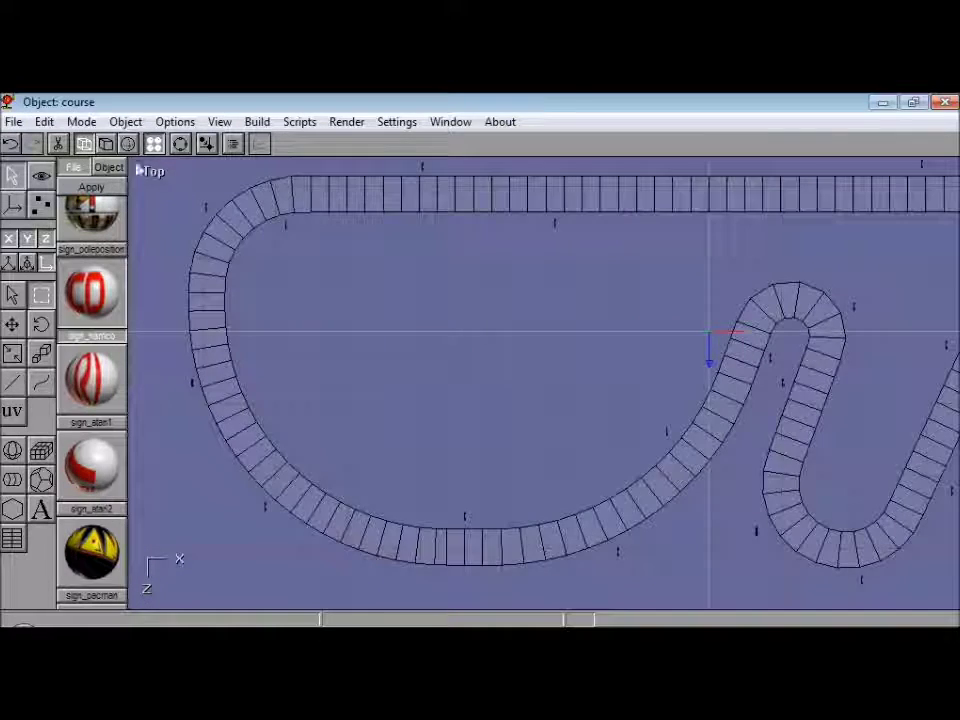
- Split the display into two side-by-side views, a top view and a left view, and return to object editing
click(41, 176)
drag(898, 266, 412, 402)
click(257, 122)
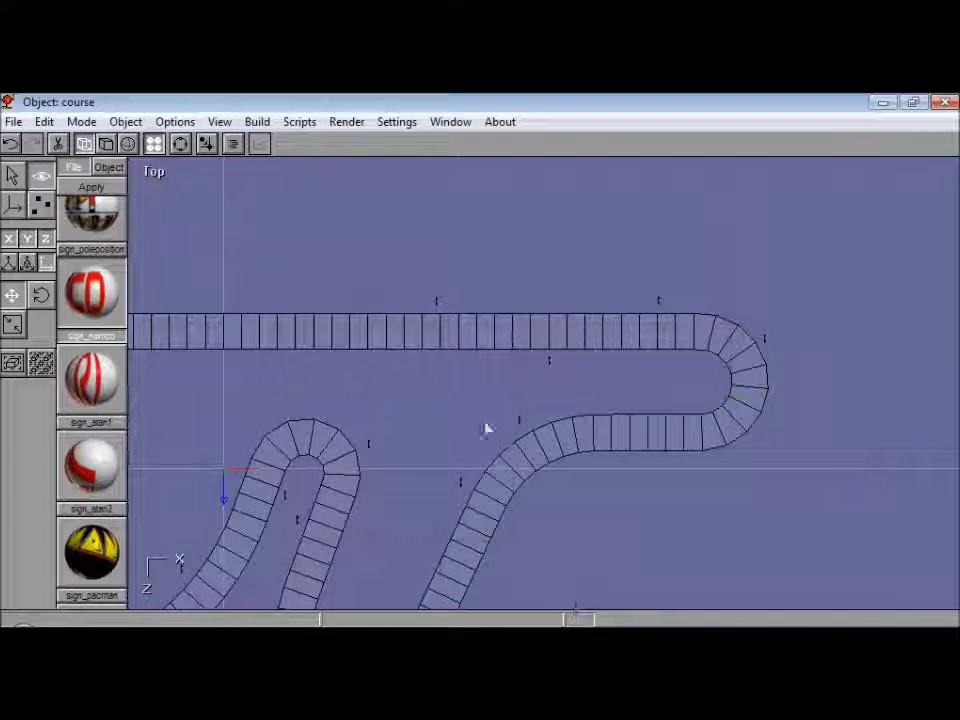
click(219, 121)
click(253, 259)
click(565, 172)
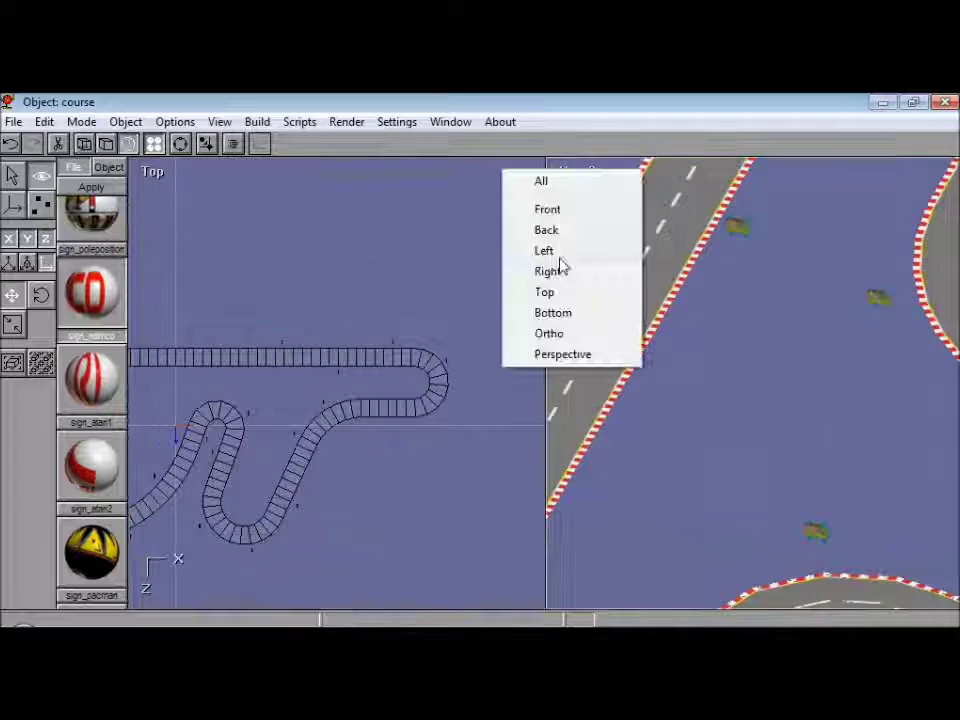
click(560, 257)
drag(225, 440, 238, 332)
click(12, 325)
click(12, 176)
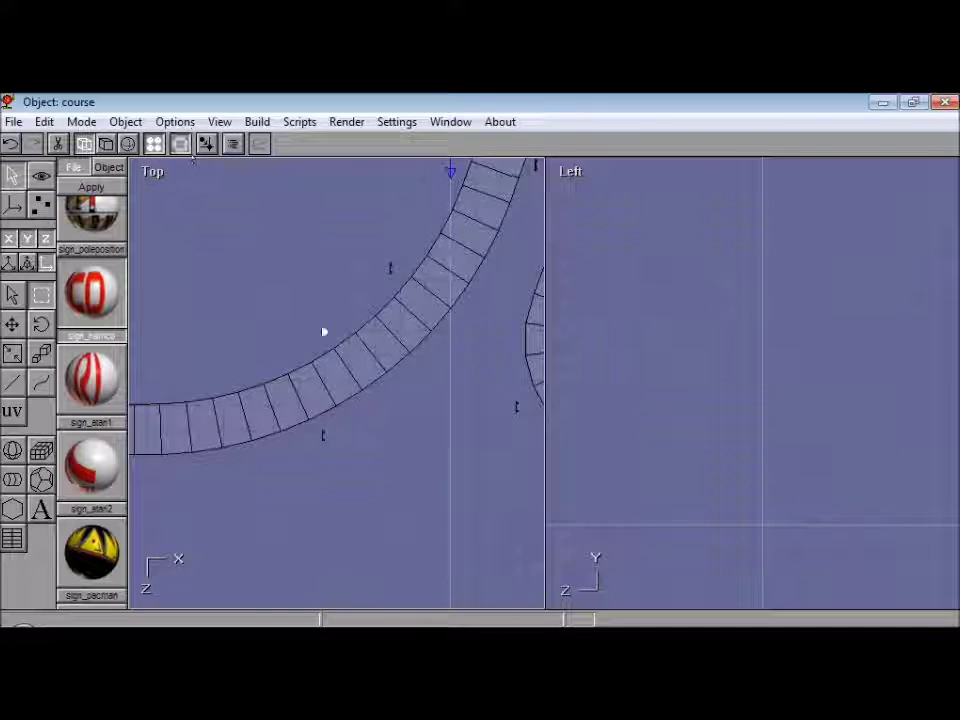
- Rotate the sign outside the hairpin at the straight's end so that it faces the oncoming track
middle_drag(363, 294, 276, 416)
middle_drag(385, 335, 274, 394)
right_drag(274, 394, 290, 335)
middle_drag(405, 360, 168, 387)
click(10, 302)
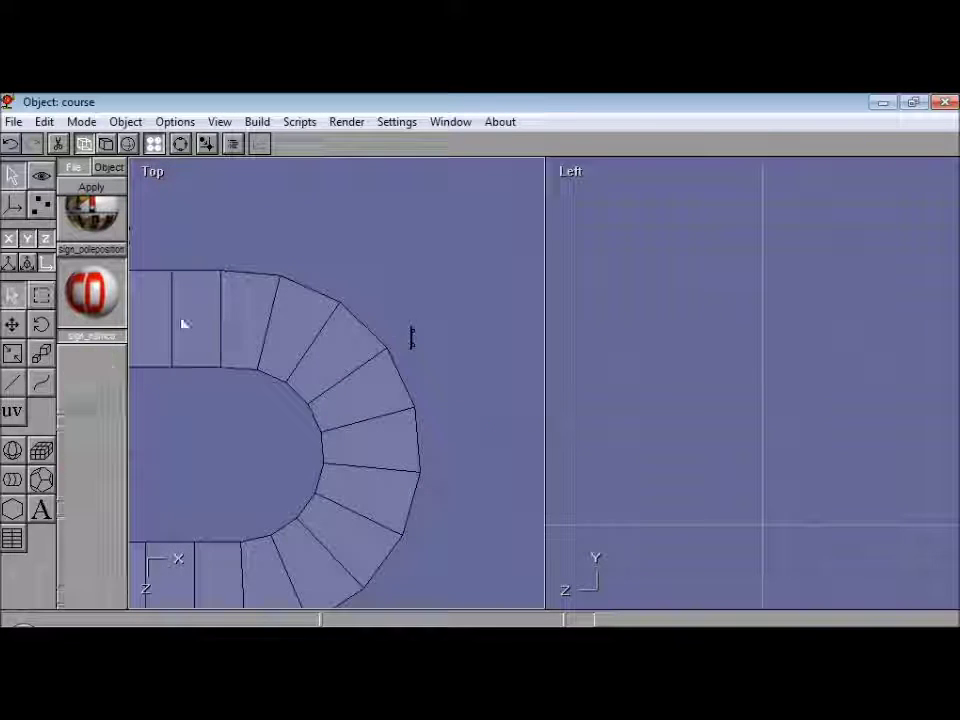
click(40, 332)
drag(872, 433, 784, 443)
- Rotate the sign outside the bend leading into the slanted section to about (0, -126, 0)
click(182, 149)
middle_drag(305, 394, 470, 335)
middle_drag(190, 370, 289, 456)
click(8, 304)
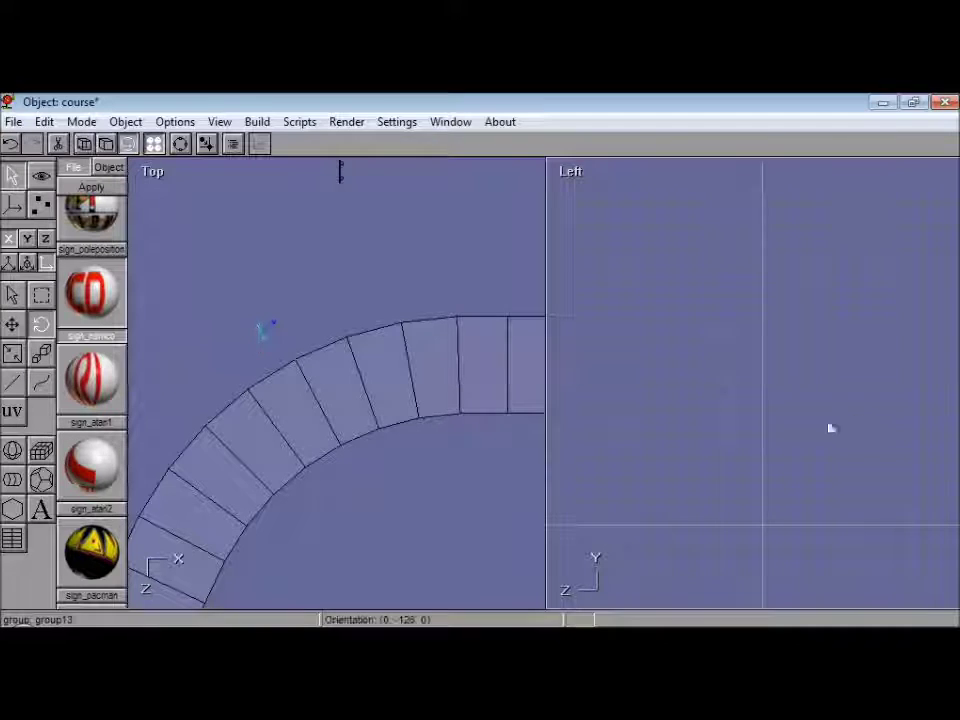
drag(358, 443, 232, 276)
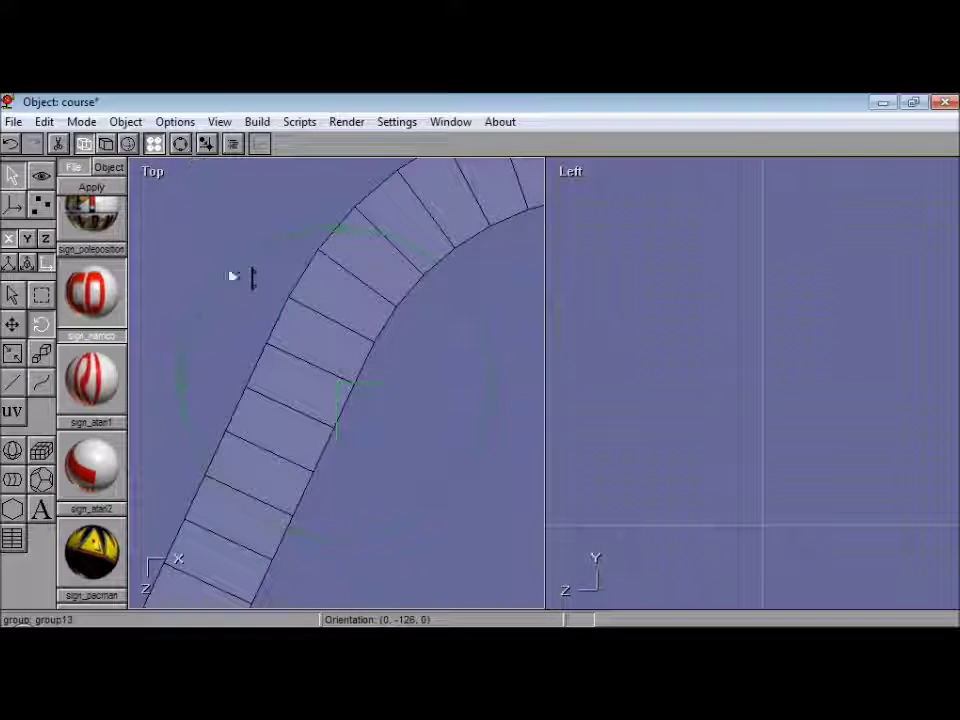
- Rotate the signs along the slanted section and turn the one below the lower hairpin to about (0, -95.4, 0)
click(41, 324)
drag(659, 374, 729, 407)
drag(351, 328, 430, 165)
key(ctrl+v)
click(41, 324)
drag(659, 374, 673, 356)
ctrl+middle_drag(190, 545, 456, 344)
key(ctrl+v)
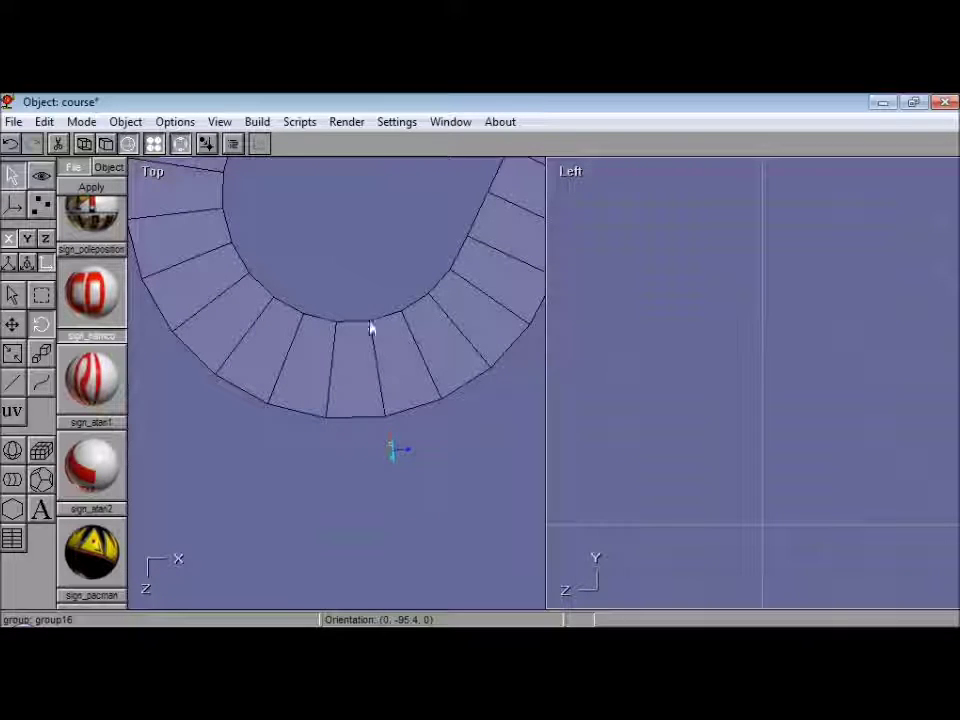
- Rotate the sign on the lower hairpin's outer side to about (0, -34.8, 0) and angle the lower sign inside the upper hairpin
ctrl+drag(371, 328, 549, 478)
click(287, 467)
drag(587, 424, 772, 475)
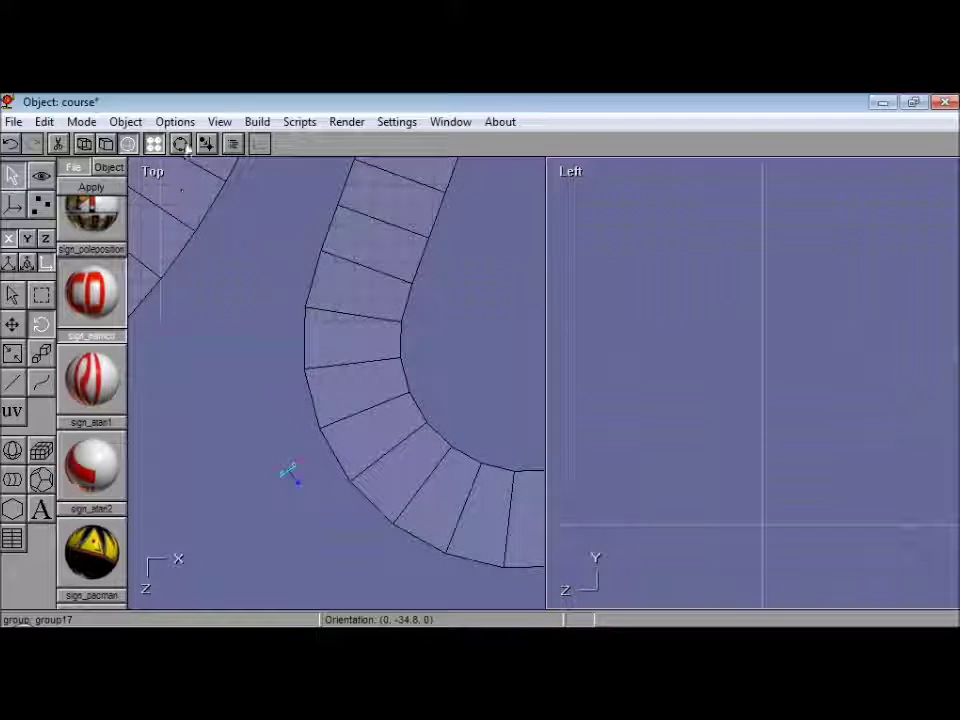
ctrl+drag(400, 288, 287, 558)
click(243, 337)
drag(742, 414, 693, 411)
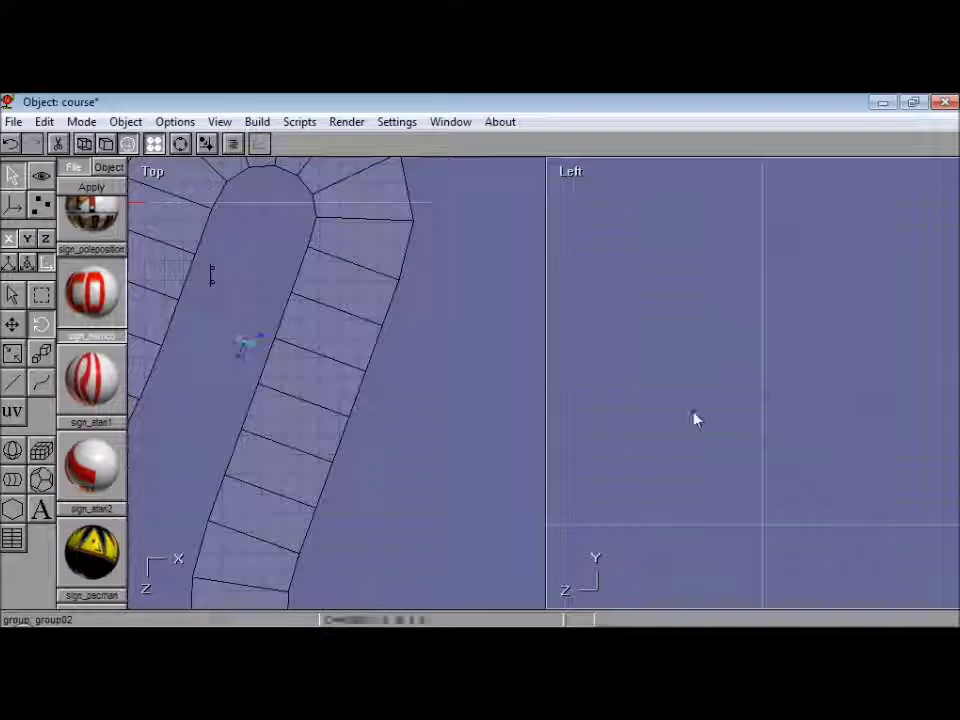
- Rotate the sign outside the upper hairpin and the remaining sign inside it to face the track
ctrl+drag(405, 300, 453, 440)
click(483, 276)
drag(594, 328, 853, 402)
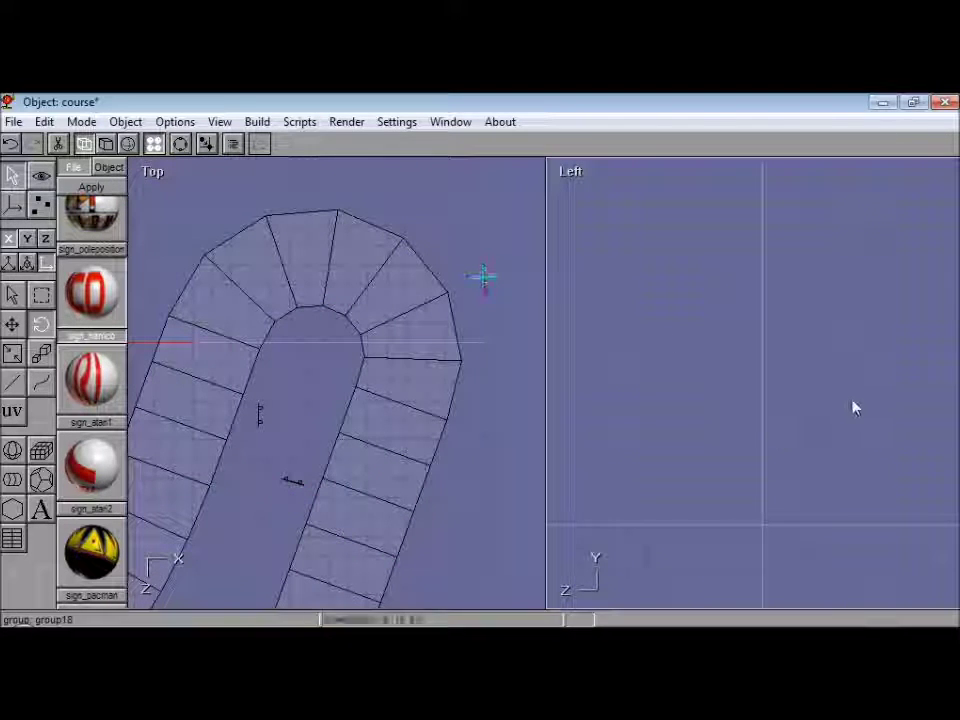
click(257, 418)
key(r)
drag(778, 411, 696, 407)
- Rotate the sign on the large loop's inner side after the hairpin and the next sign on its outer side
ctrl+drag(200, 522, 430, 290)
ctrl+middle_drag(305, 401, 247, 425)
click(342, 304)
drag(776, 411, 768, 411)
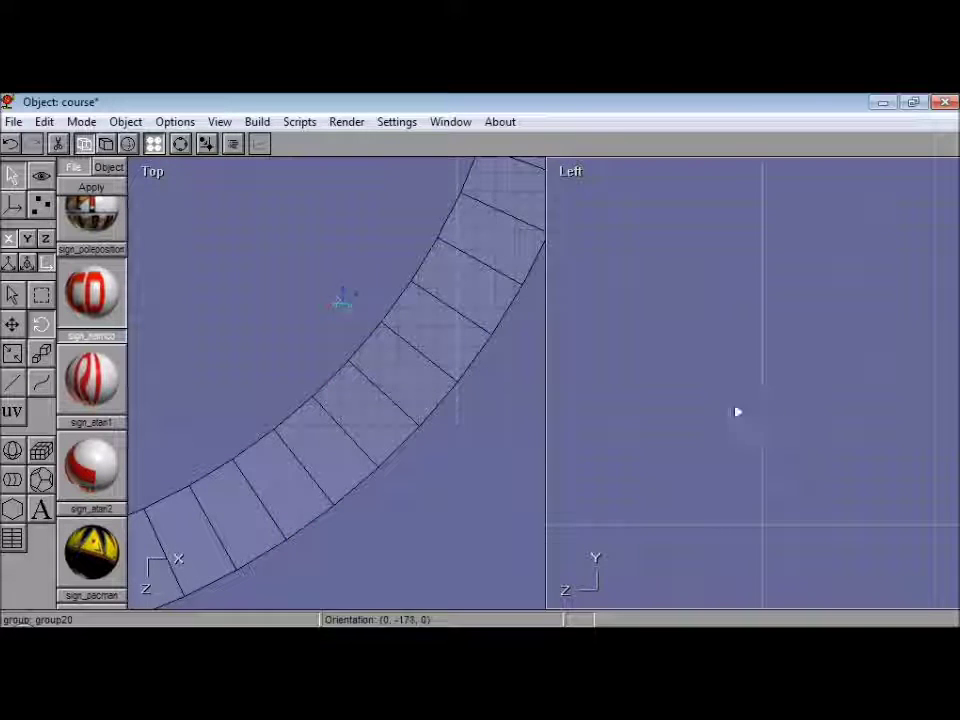
click(185, 146)
middle_drag(205, 470, 418, 313)
click(183, 148)
click(426, 470)
drag(818, 431, 705, 450)
- Rotate the sign on the inner side of the large loop's lowest stretch to face the oncoming track
click(182, 149)
middle_drag(165, 440, 511, 411)
click(179, 149)
click(361, 347)
drag(815, 425, 654, 432)
- Rotate the signs outside the large loop's lower far curve to follow the track's direction
click(183, 147)
middle_drag(145, 335, 565, 475)
click(182, 148)
click(260, 465)
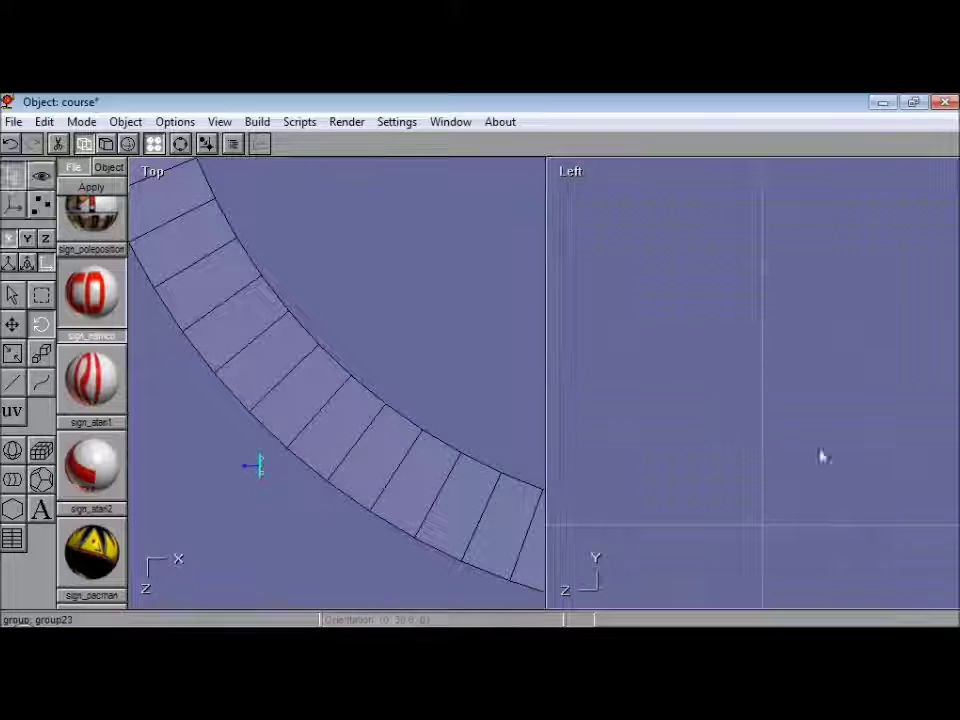
drag(778, 452, 878, 463)
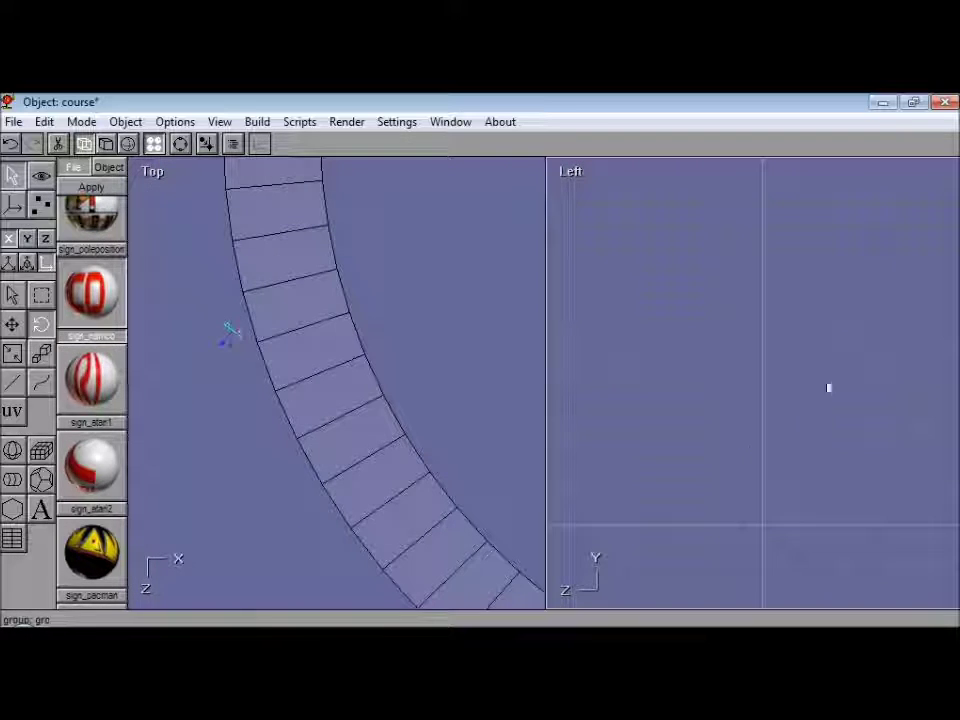
- Rotate the signs around the large loop's upper corner, setting the last one to about (0, 79.8, 0)
click(180, 144)
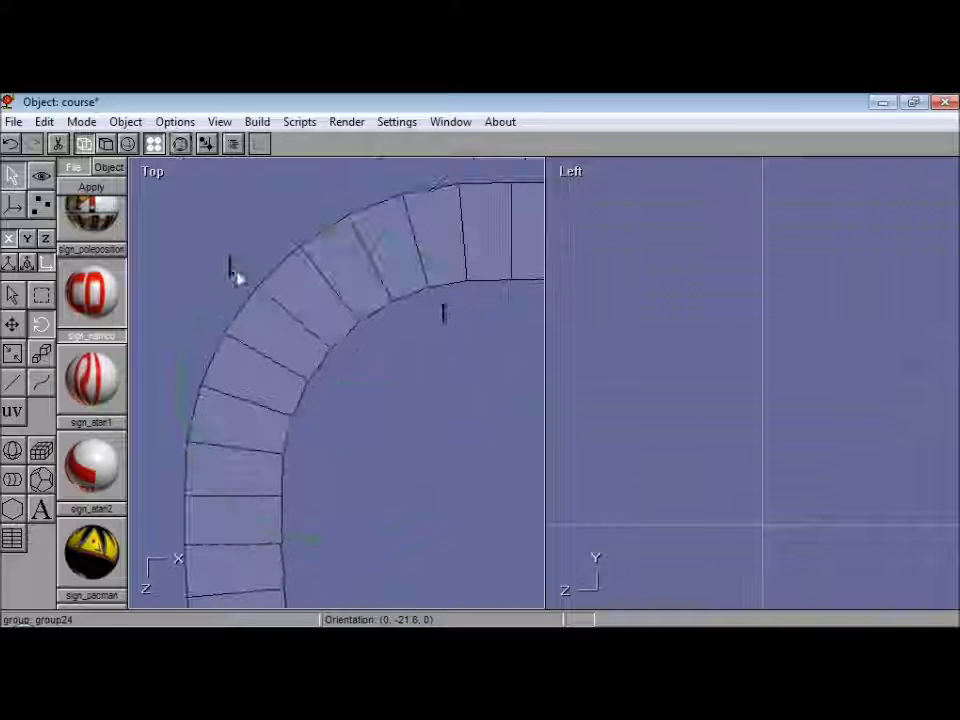
click(443, 313)
key(r)
drag(677, 430, 655, 428)
click(180, 144)
middle_drag(520, 339, 322, 368)
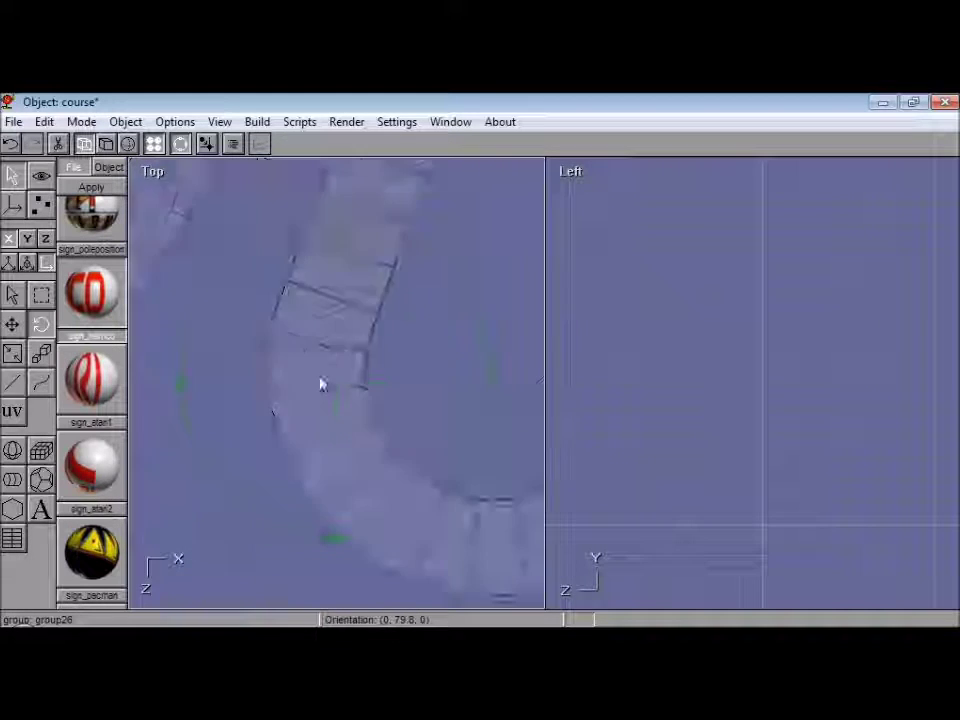
middle_drag(338, 358, 190, 414)
- Save the file and return to a single full-size top view
click(13, 122)
click(38, 184)
click(219, 123)
click(148, 174)
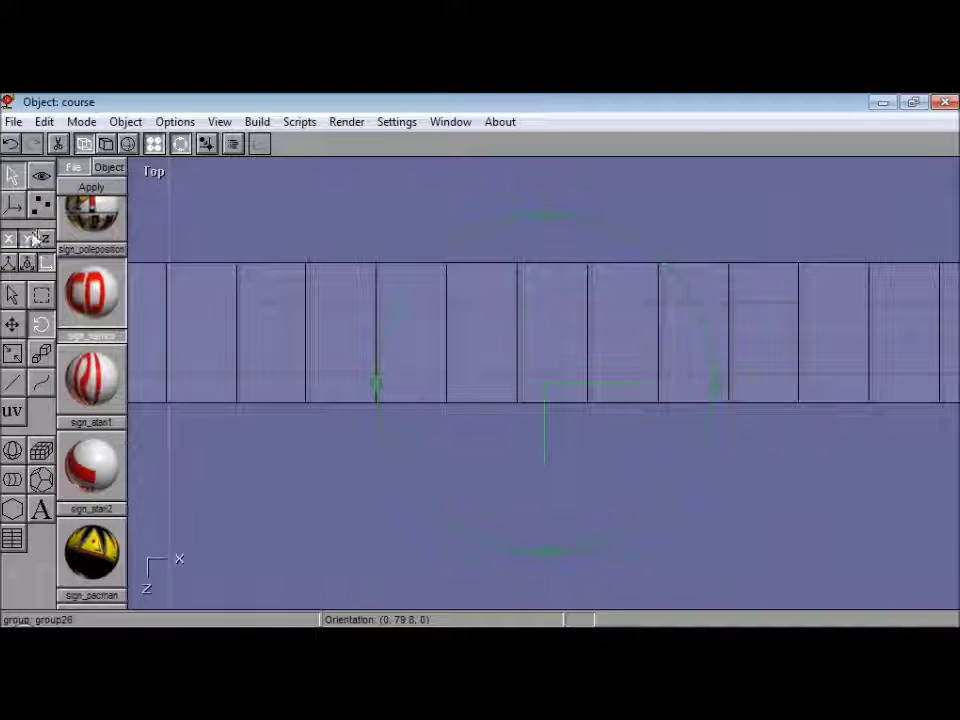
- Save the file and move the sign outside the straight's end closer to the track, at about (602, 4.75, -232)
middle_drag(387, 416, 25, 424)
click(12, 295)
click(577, 246)
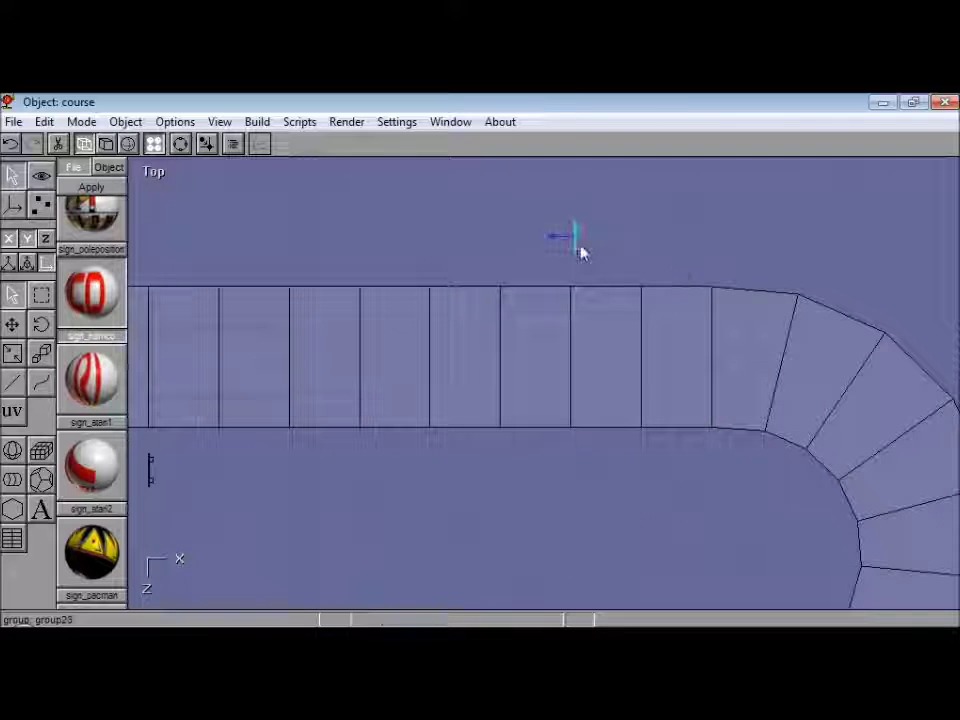
click(91, 187)
click(546, 444)
click(546, 444)
click(14, 122)
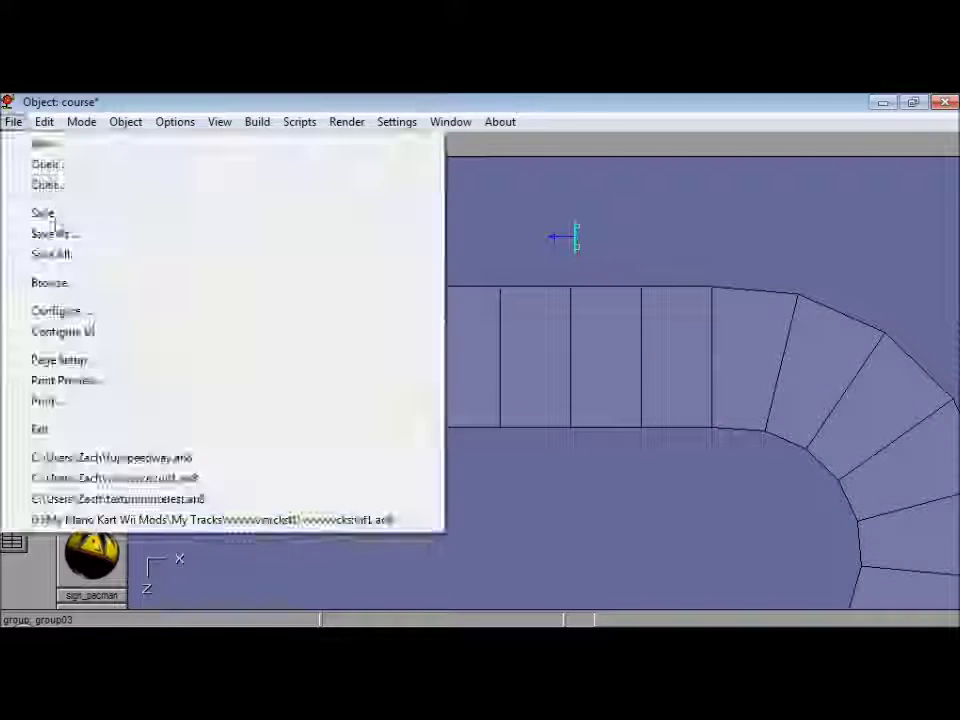
click(50, 215)
click(180, 145)
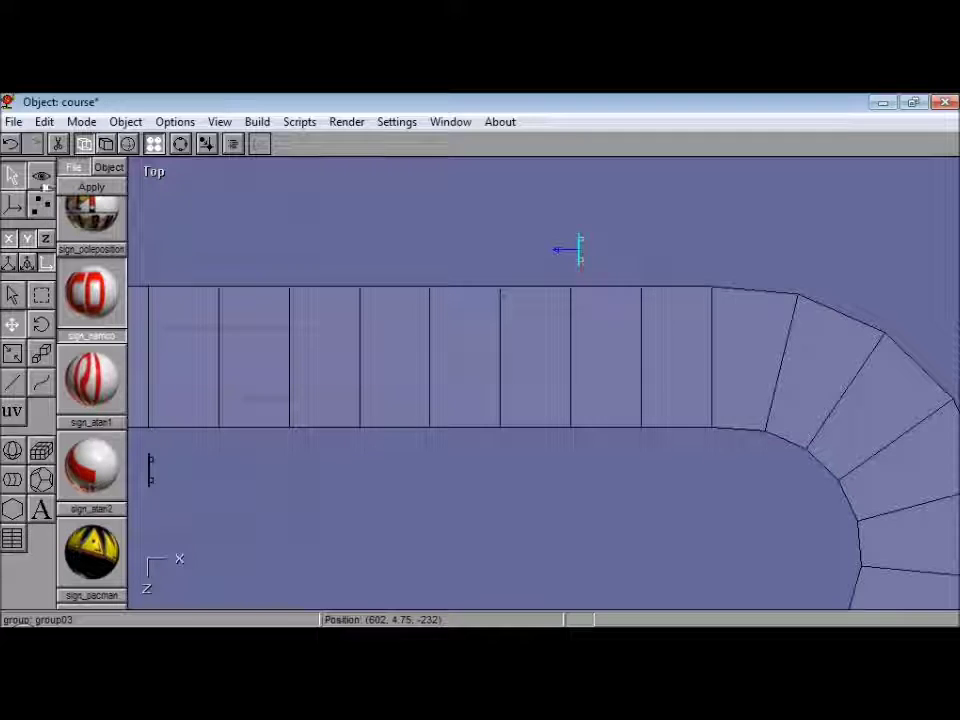
- Move the angled sign outside the bend before the slanted section closer to the track edge
click(41, 177)
drag(516, 404, 375, 180)
drag(468, 600, 924, 384)
click(12, 176)
click(12, 296)
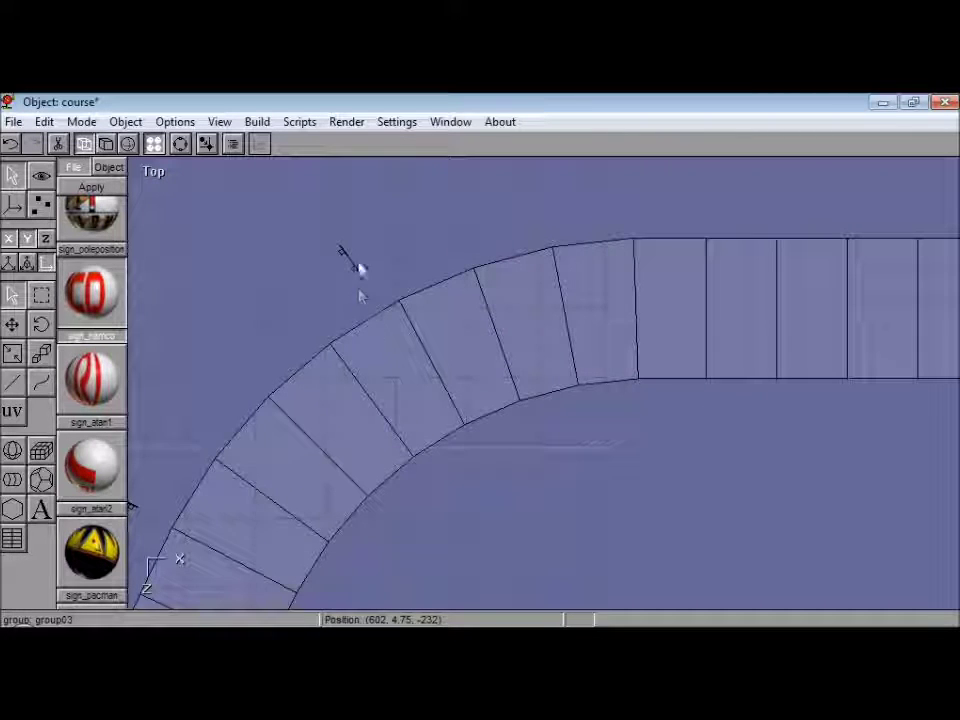
drag(385, 353, 395, 371)
- Move the signs beside the slanted section and around the lower hairpin closer to the track edge
click(41, 177)
drag(190, 460, 359, 235)
click(12, 178)
click(12, 296)
click(290, 273)
click(12, 324)
drag(500, 370, 514, 385)
drag(310, 288, 437, 483)
click(436, 484)
click(12, 324)
- Move the sign on the lower hairpin's outer side closer to the track, at about (79.1, 7, 271)
click(41, 176)
drag(510, 343, 741, 477)
click(12, 176)
click(12, 296)
click(270, 431)
click(12, 324)
- Move the sign outside the upper hairpin closer to the track edge
click(38, 173)
drag(526, 168, 442, 562)
click(12, 176)
click(12, 296)
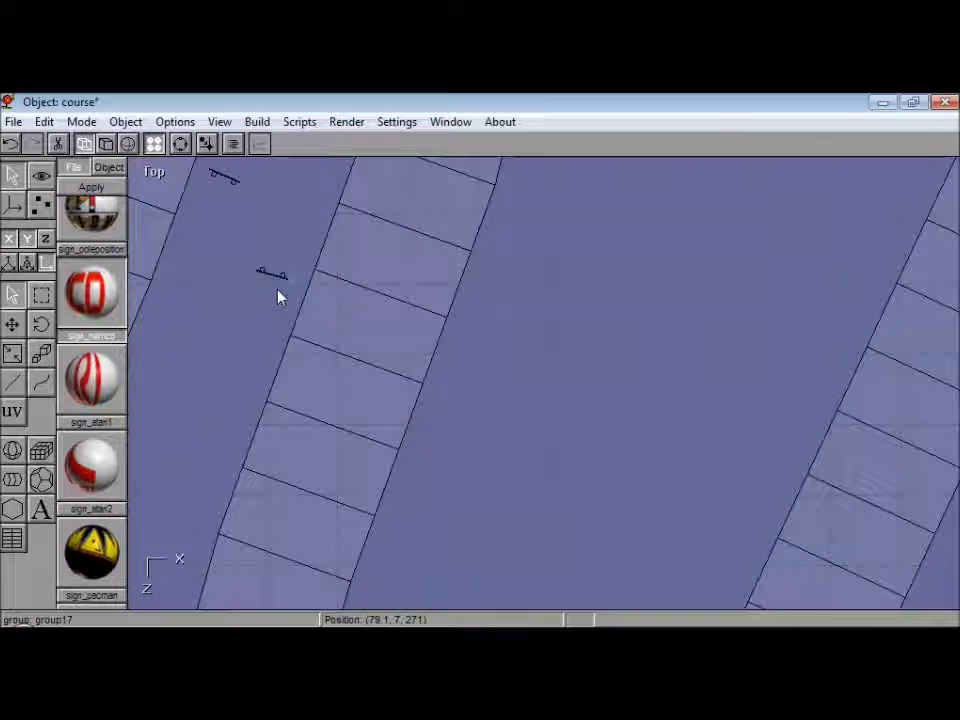
click(41, 176)
drag(604, 166, 627, 473)
click(12, 176)
click(12, 296)
click(560, 303)
click(12, 324)
drag(386, 510, 362, 523)
- Move the sign outside the large loop's lower far curve closer to the track, at about (-610, 10, 236)
drag(478, 543, 288, 260)
key(v)
drag(349, 244, 640, 384)
key(a)
click(379, 380)
key(m)
drag(379, 380, 393, 361)
drag(300, 230, 400, 333)
drag(450, 205, 446, 478)
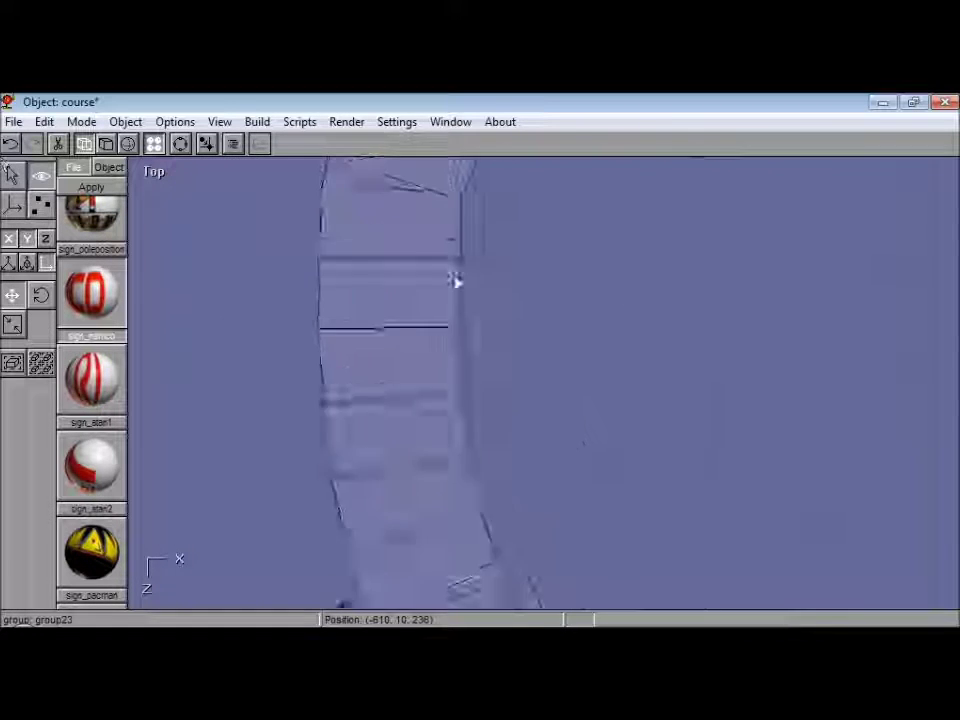
- Move the sign near the large loop's end of the long straight closer to the track edge
drag(454, 281, 272, 588)
click(13, 176)
key(a)
click(513, 371)
key(m)
drag(600, 446, 596, 433)
- Move the next sign on the inner side of the long straight closer to the track edge
key(v)
drag(602, 296, 133, 374)
key(a)
click(508, 226)
key(v)
drag(669, 352, 150, 328)
key(a)
click(467, 418)
key(m)
drag(492, 437, 489, 420)
- Move the following pair of signs on both sides of the long straight closer to the track edge
key(v)
drag(786, 334, 145, 343)
drag(870, 363, 201, 391)
key(a)
click(345, 228)
drag(402, 293, 402, 318)
click(790, 448)
key(m)
drag(790, 448, 790, 433)
- Move the signs at the straight's far end and outside the adjoining bend closer to the track, the latter at about (743, 10, -175)
click(44, 178)
drag(880, 335, 557, 332)
key(a)
click(432, 238)
key(m)
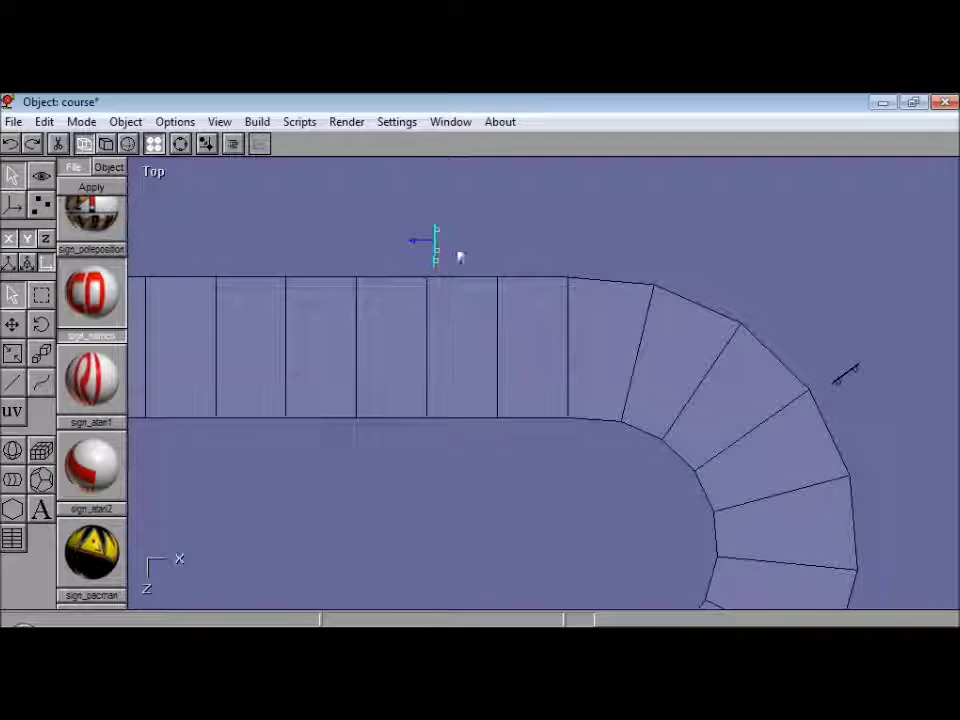
click(843, 374)
click(41, 176)
drag(533, 584, 444, 300)
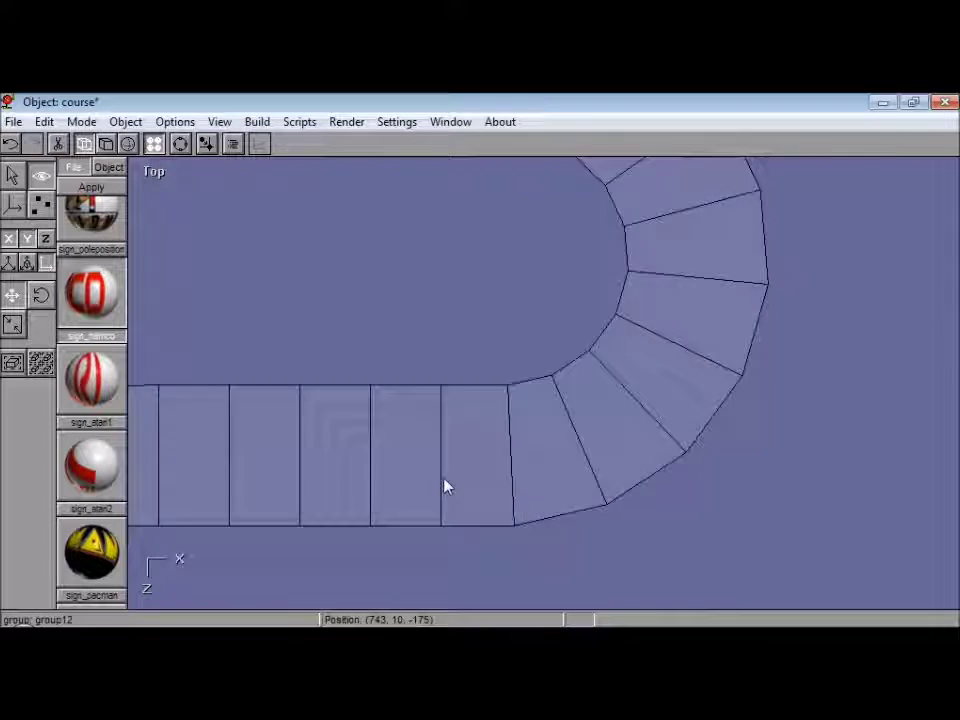
drag(444, 482, 940, 240)
- Fit the whole course in the view and save the project
click(11, 363)
click(11, 128)
click(6, 223)
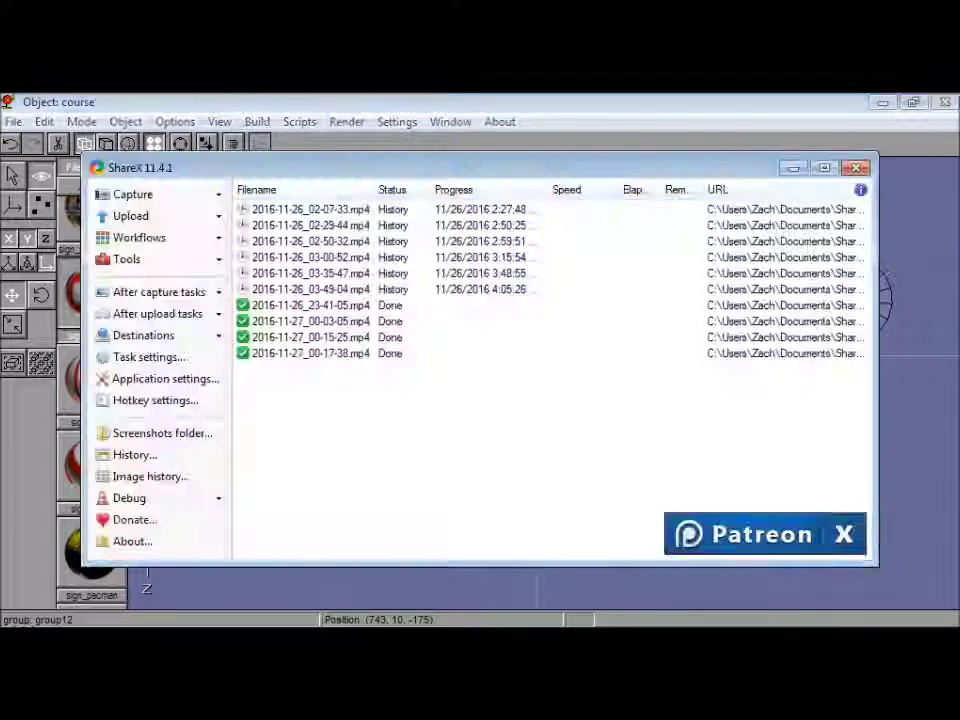
- Switch to the front view and set the Y location of the sign group20 to 5
scroll(456, 372, up, 5)
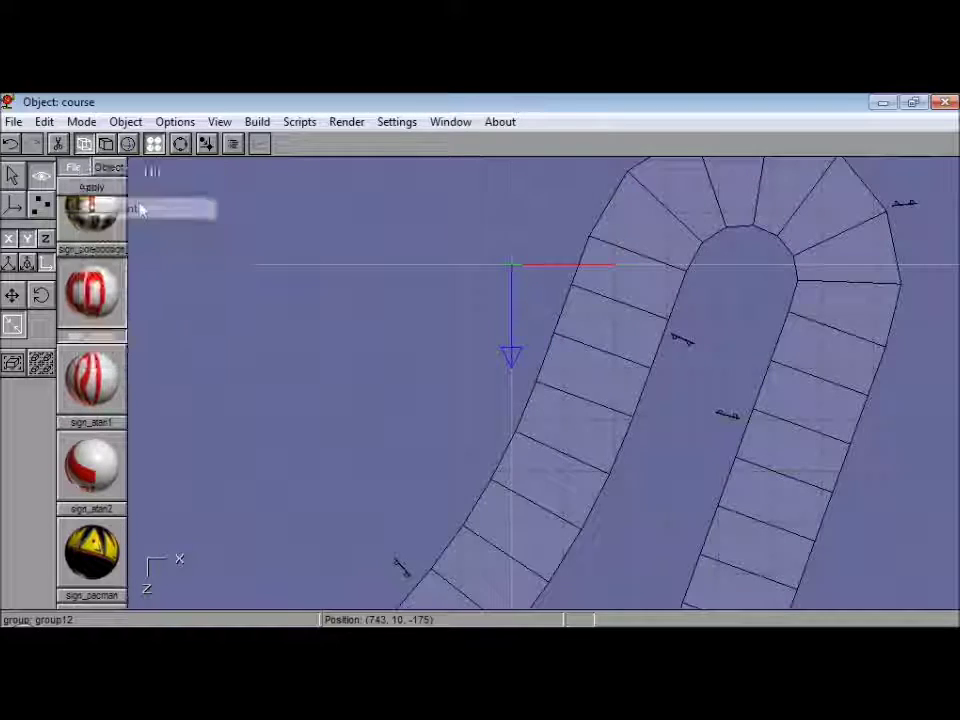
click(126, 208)
click(13, 176)
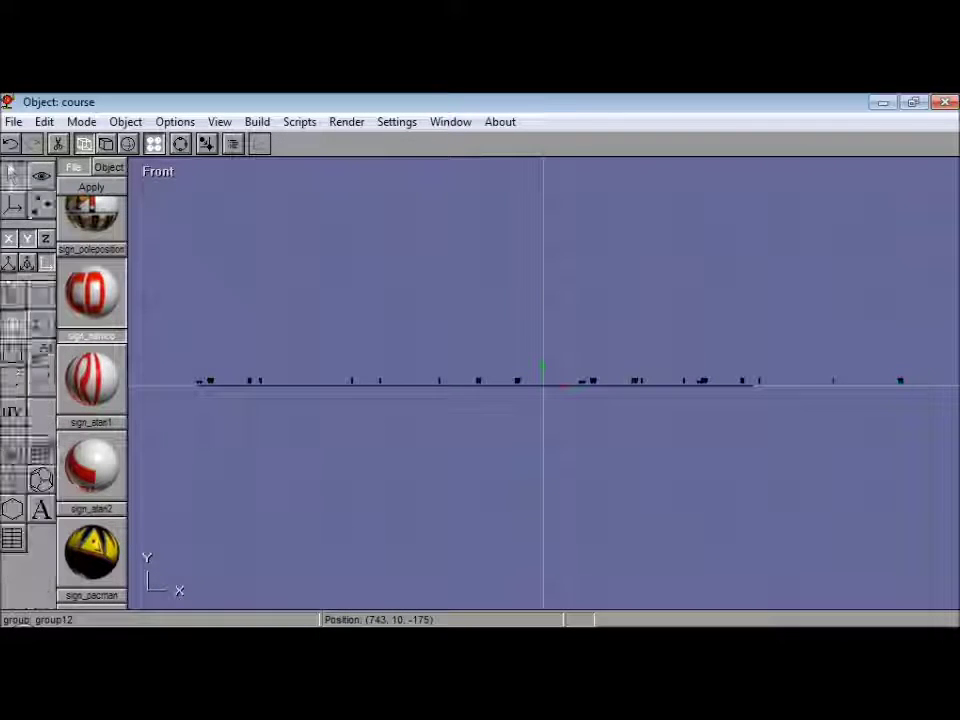
double_click(208, 383)
click(219, 198)
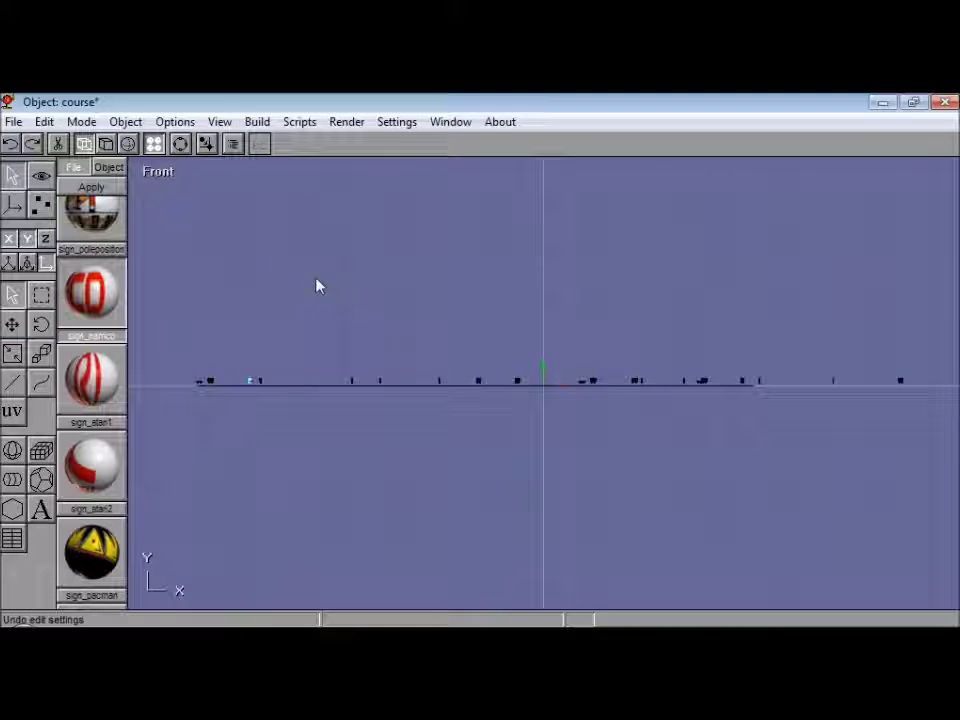
double_click(232, 356)
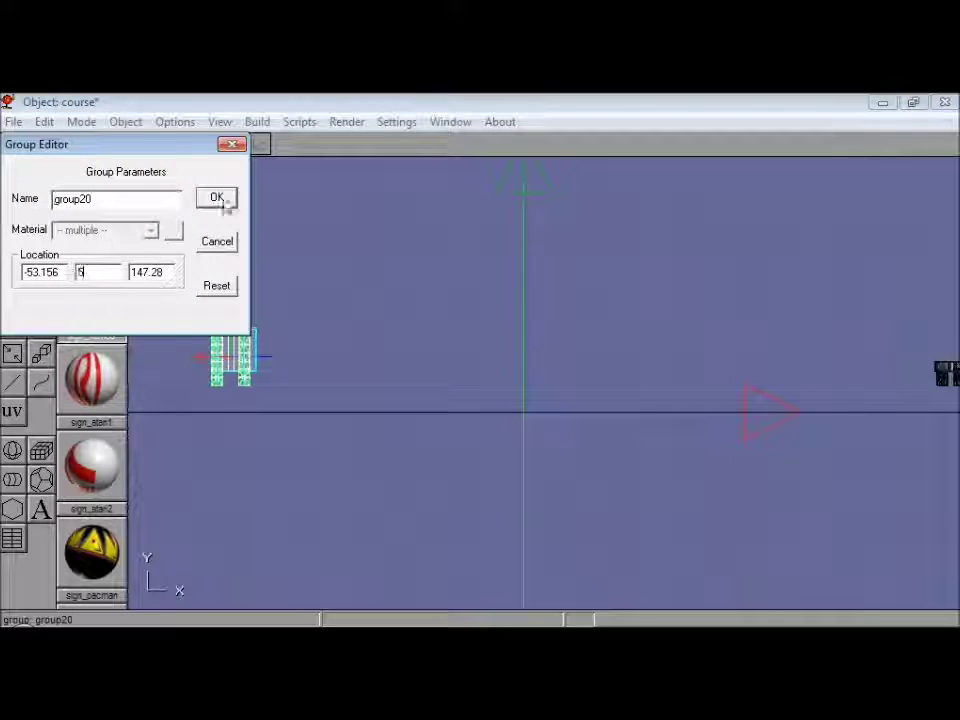
click(216, 199)
- Try Y locations of 6 and 5 for group20, checking its support bases against the ground line
ctrl+drag(244, 372, 641, 407)
ctrl+right_drag(641, 407, 379, 304)
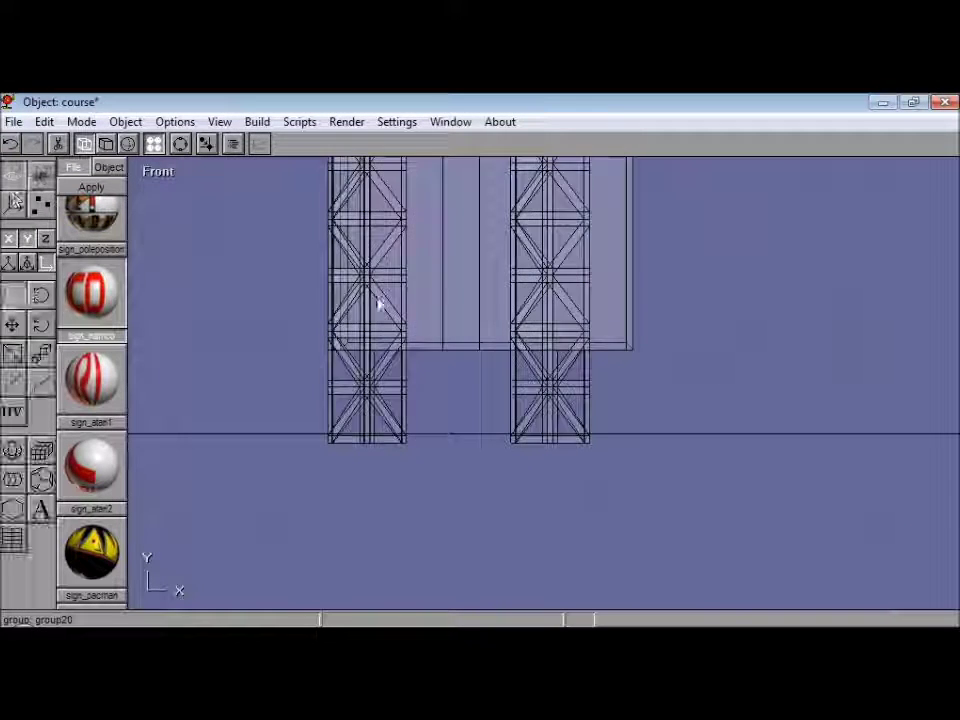
double_click(379, 304)
drag(97, 272, 10, 299)
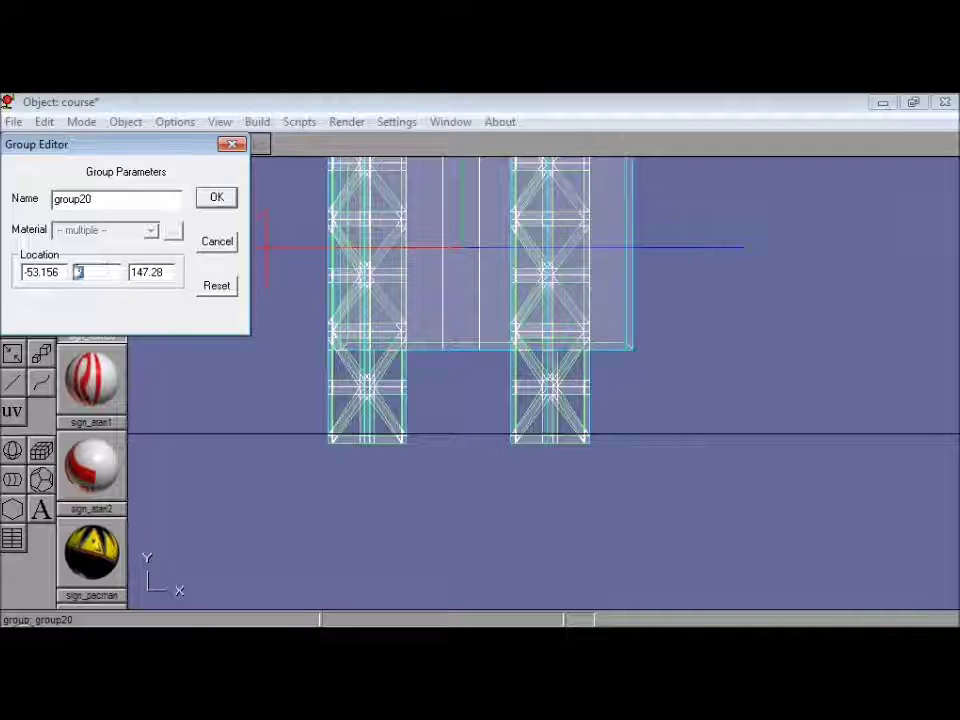
text(6)
click(220, 203)
double_click(325, 245)
drag(112, 273, 36, 274)
text(5)
click(218, 199)
- Set group20's Y location to 5.25 so its supports stand on the ground line
double_click(317, 252)
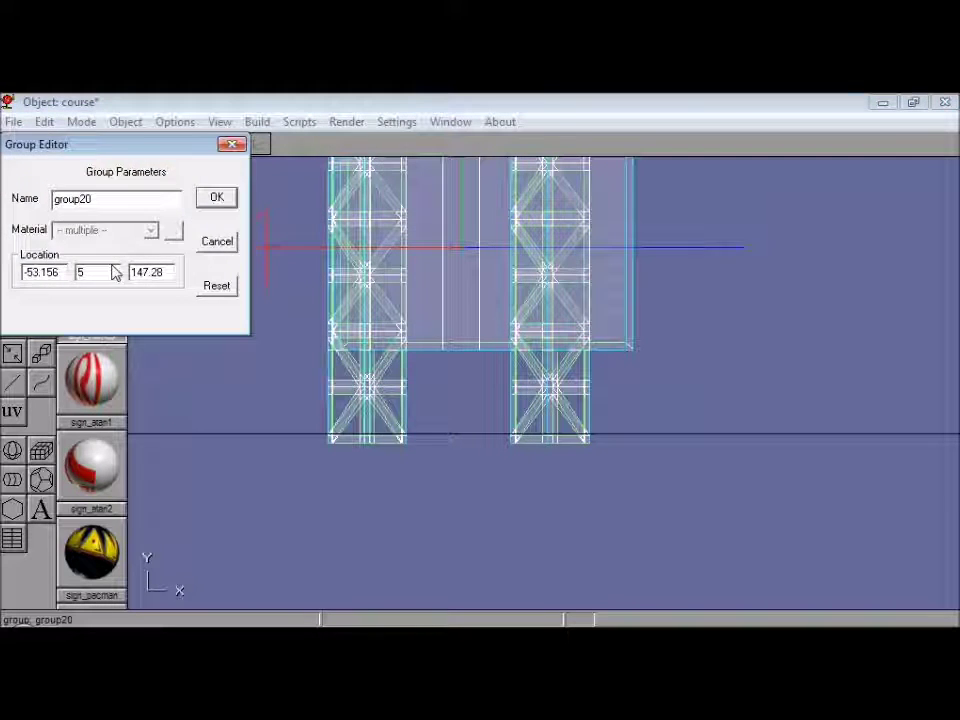
click(216, 197)
click(311, 358)
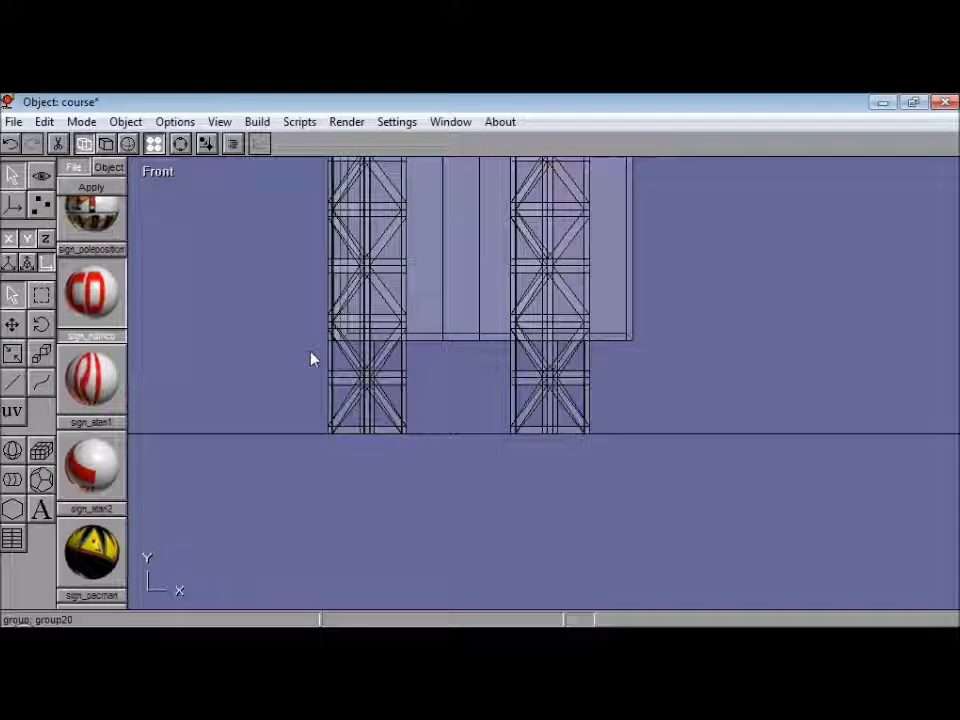
- Set the Y location to 5.25 for a sign at the negative-X end and one near the course's middle
ctrl+right_drag(325, 335, 240, 402)
double_click(201, 386)
drag(104, 273, 52, 273)
click(215, 198)
double_click(513, 384)
click(109, 277)
click(210, 204)
- Set the Y location to 5.25 for the next three signs at the negative-X end of the course
double_click(199, 388)
click(80, 273)
click(227, 205)
double_click(211, 383)
drag(102, 273, 70, 273)
click(216, 199)
double_click(249, 384)
click(228, 203)
- Set the Y location to 5.25 for the remaining signs across the course toward the positive-X end
double_click(262, 381)
text(5.25)
click(229, 199)
double_click(350, 381)
text(5.25)
click(229, 200)
double_click(378, 380)
text(5.25)
click(231, 201)
double_click(436, 381)
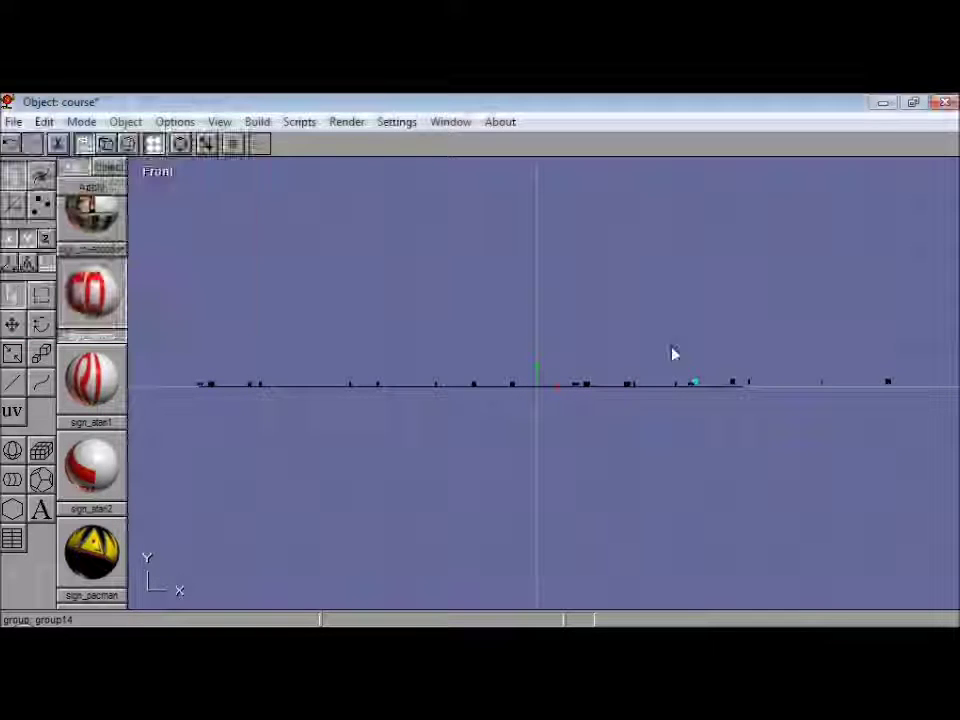
double_click(826, 389)
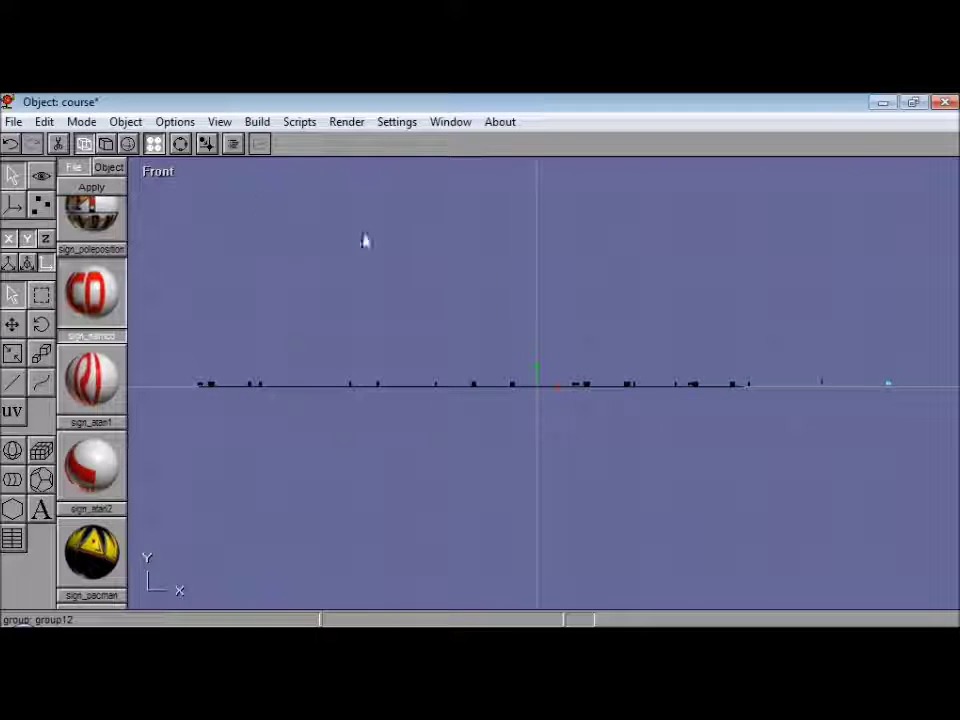
- Examine a sign beside the long straight up close in the user view, including its mesh and material settings
drag(615, 452, 612, 425)
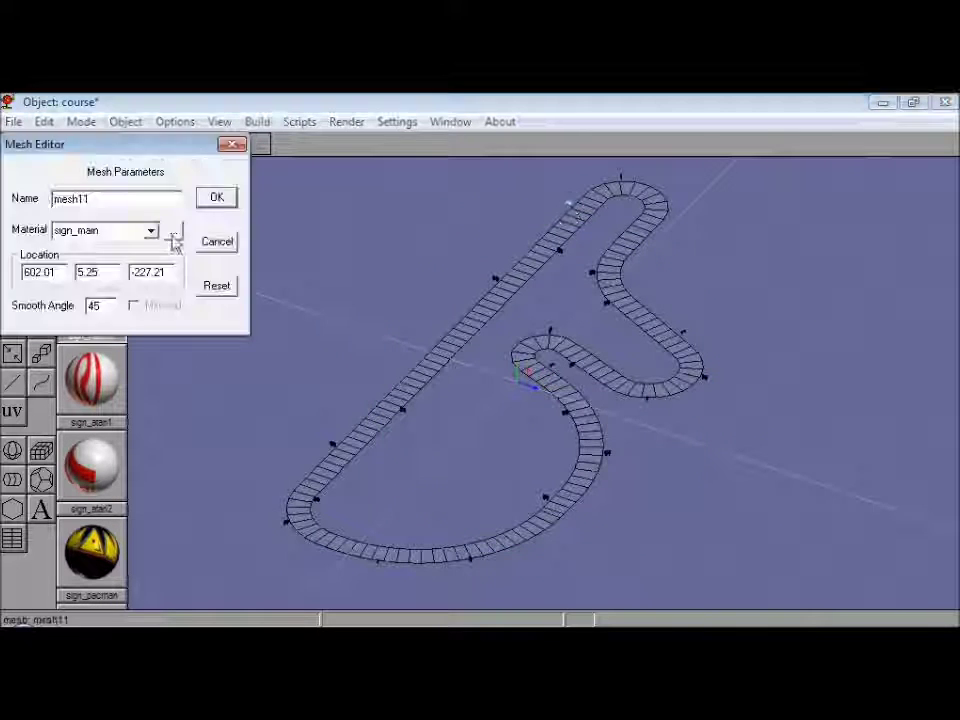
click(12, 325)
drag(200, 345, 320, 362)
click(12, 296)
drag(388, 260, 330, 570)
click(12, 325)
drag(190, 311, 330, 311)
click(12, 296)
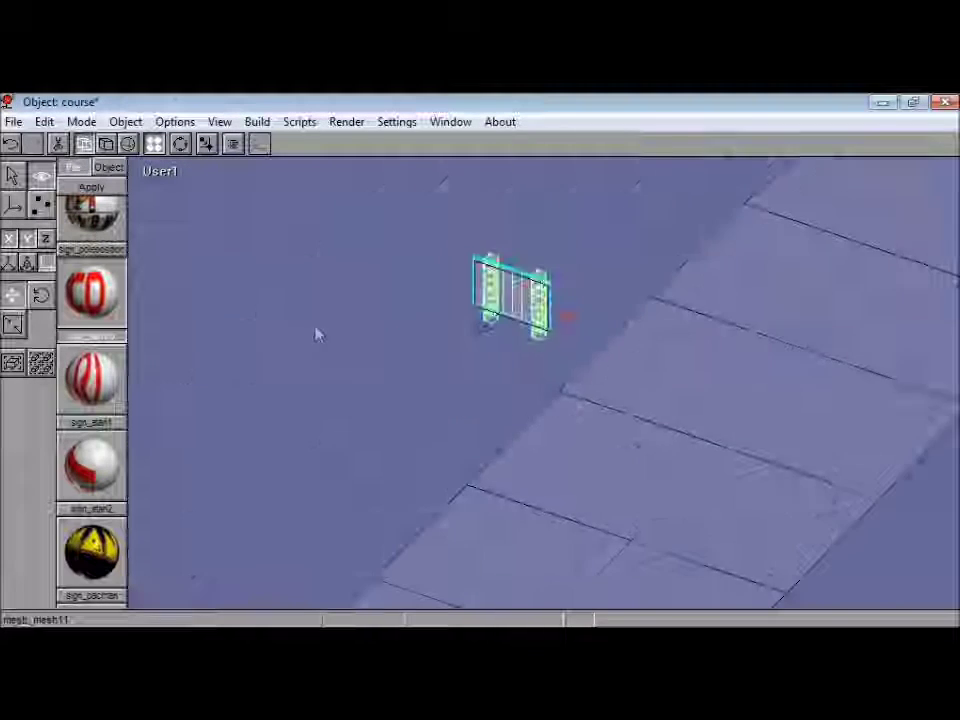
scroll(555, 400, up, 5)
click(216, 197)
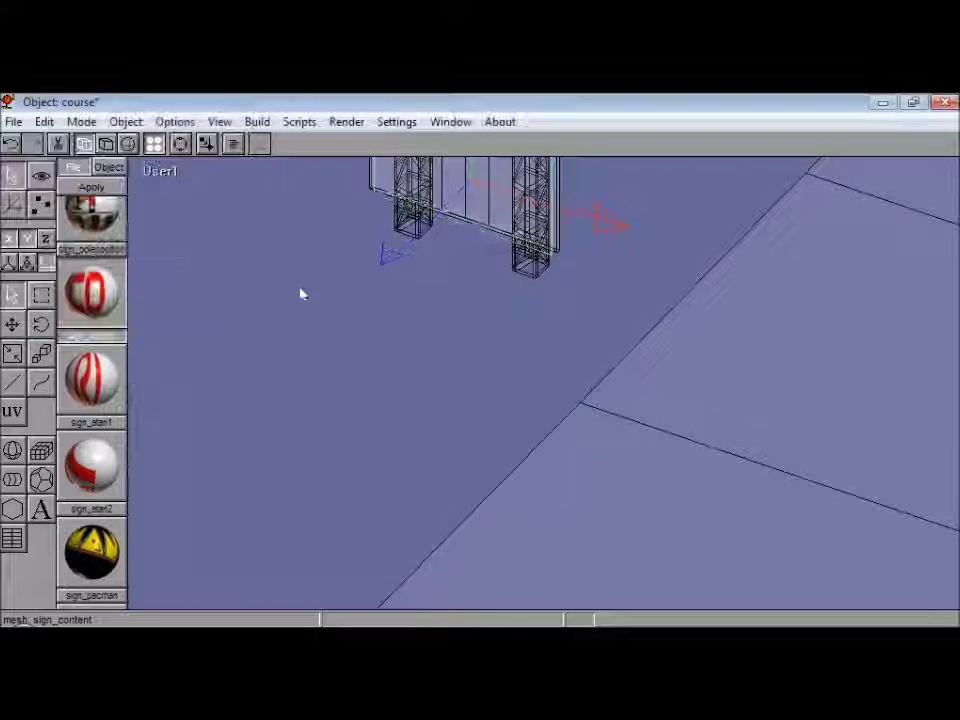
- Save the project and bring the green ground disc from the other object into the course
click(14, 122)
click(18, 183)
click(136, 124)
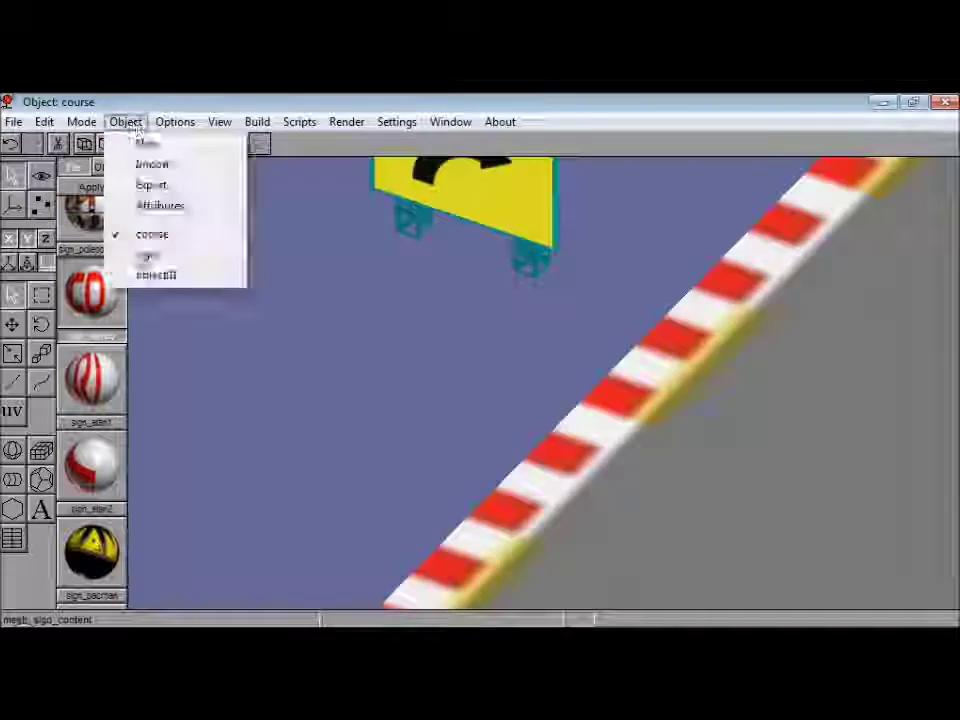
click(155, 275)
click(234, 147)
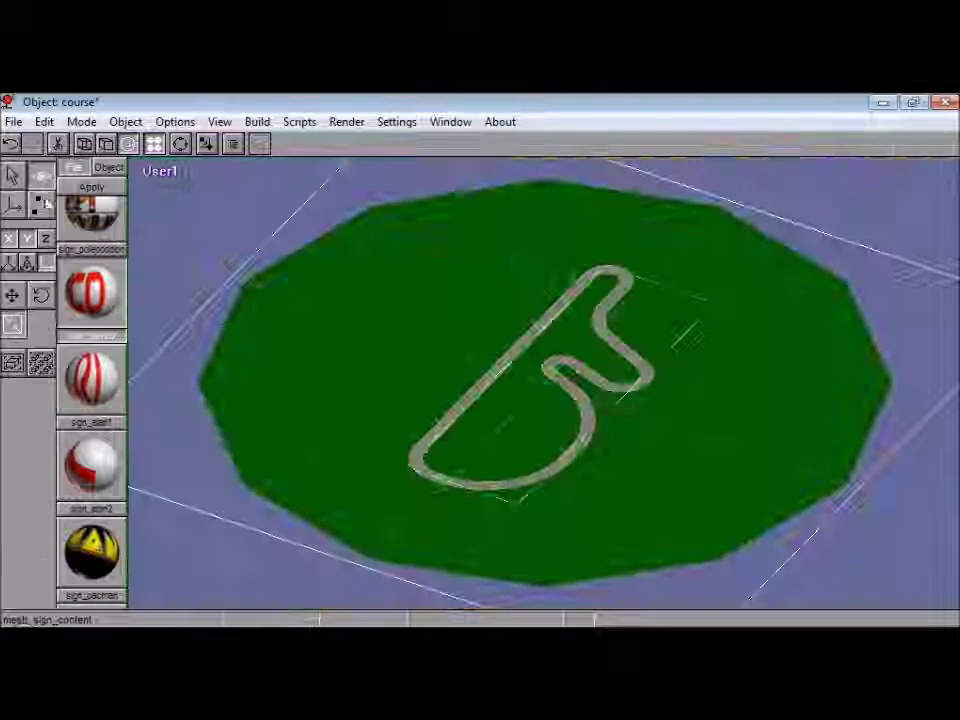
- Save the project with the ground disc added
click(13, 175)
click(14, 123)
click(43, 213)
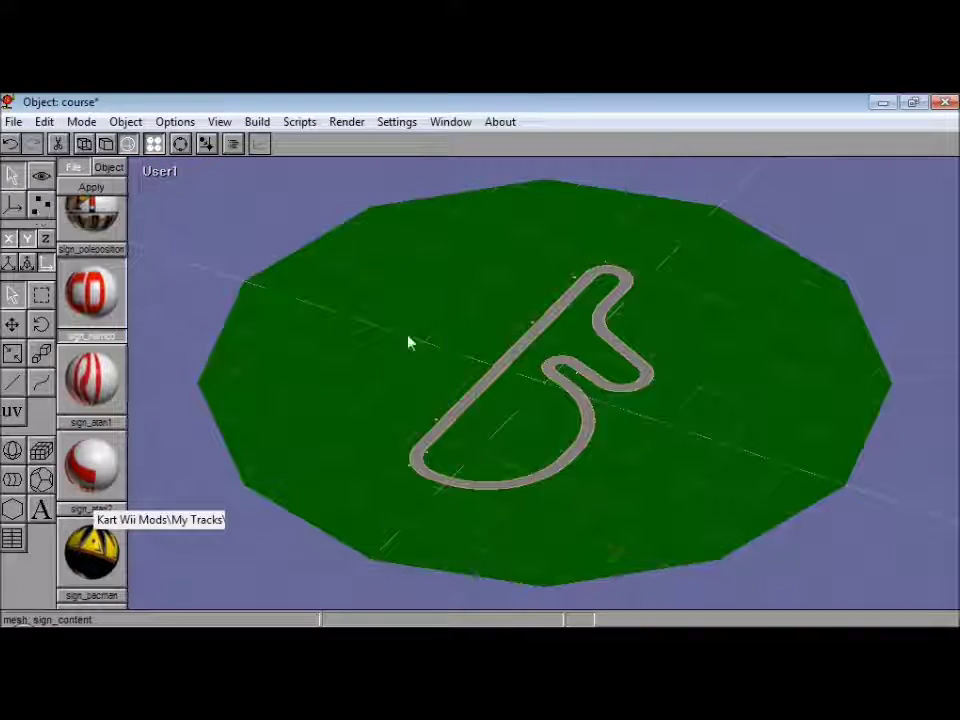